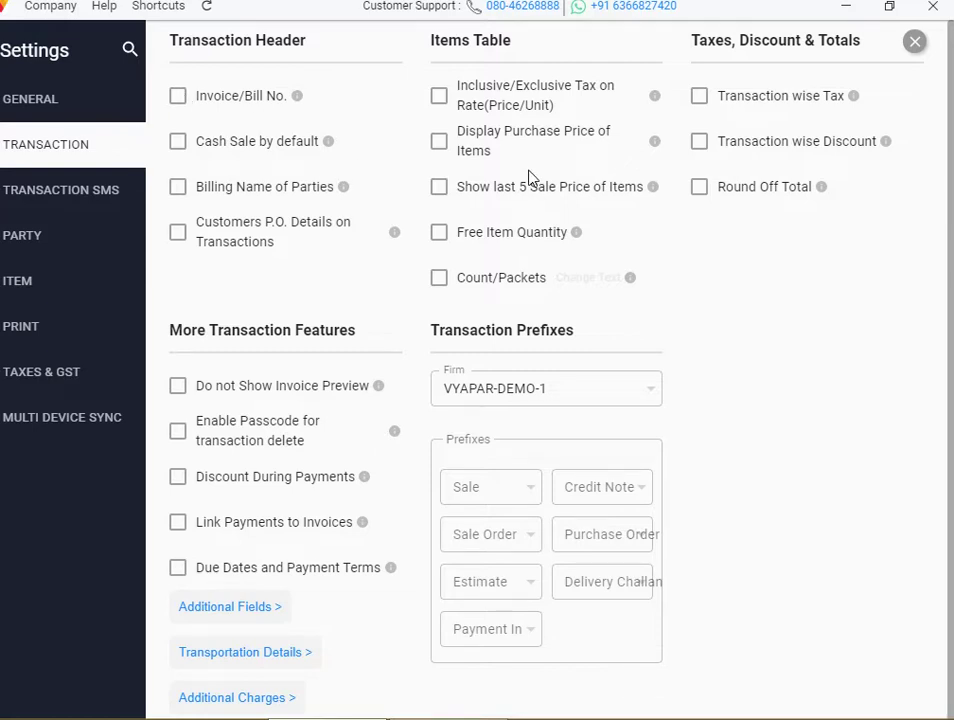
Discard a blank sale form and enable Invoice/Bill No. in transaction settings
{"action": "left_click", "coordinate": [913, 45]}
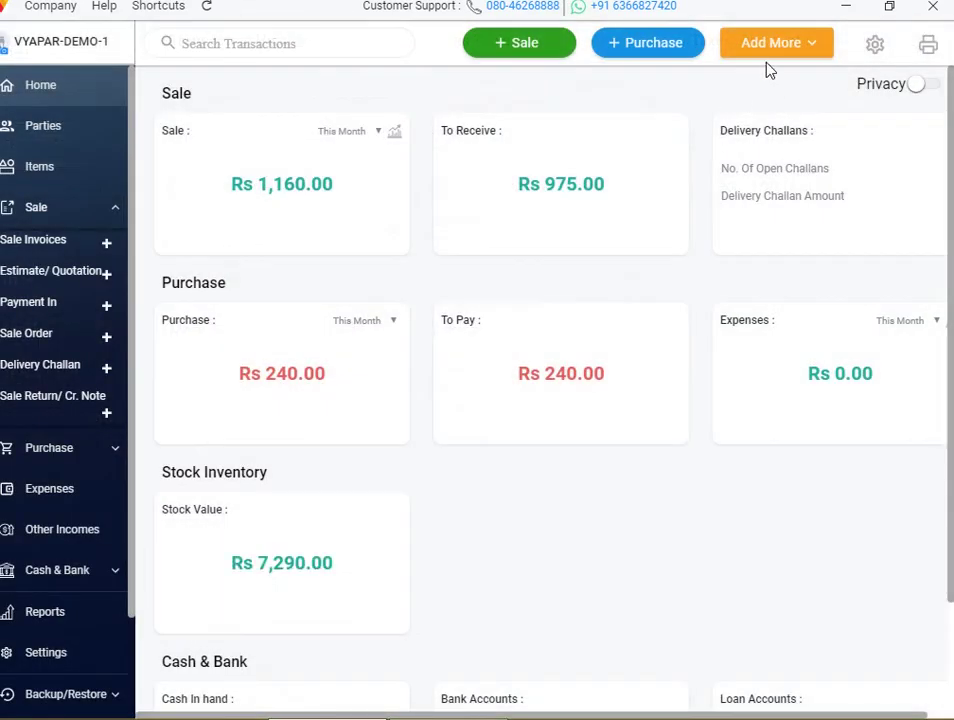
{"action": "left_click", "coordinate": [535, 53]}
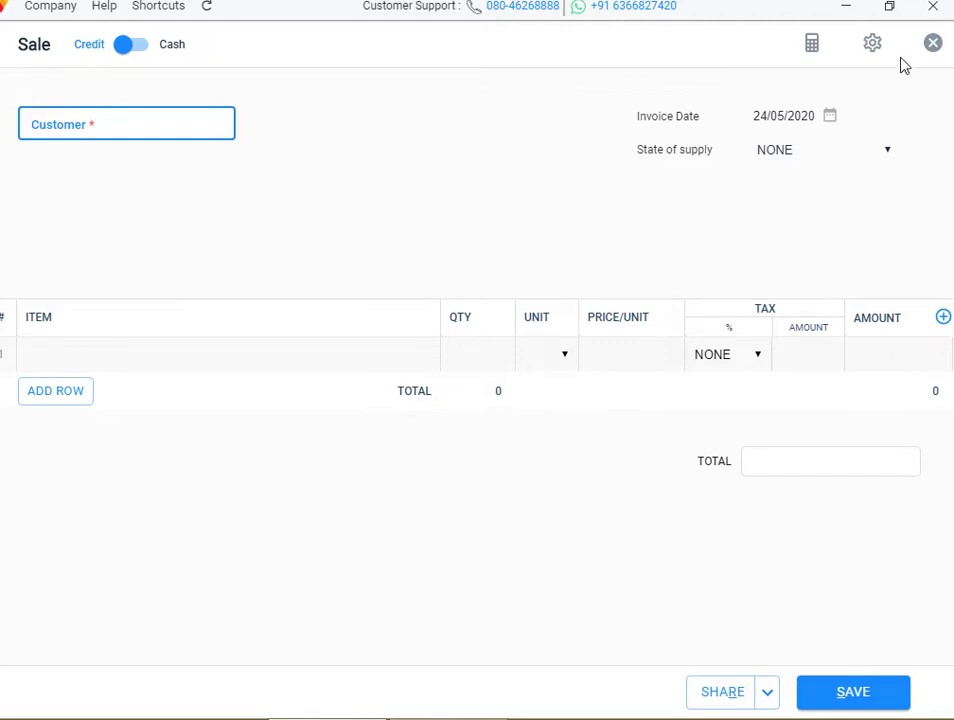
{"action": "left_click", "coordinate": [872, 46]}
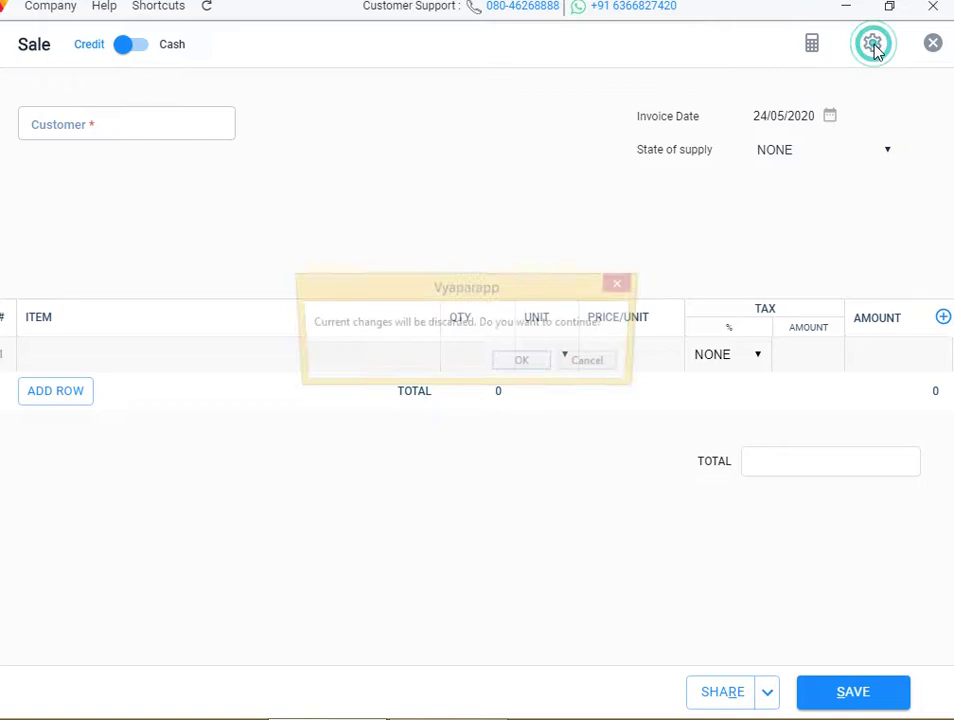
{"action": "left_click", "coordinate": [535, 364]}
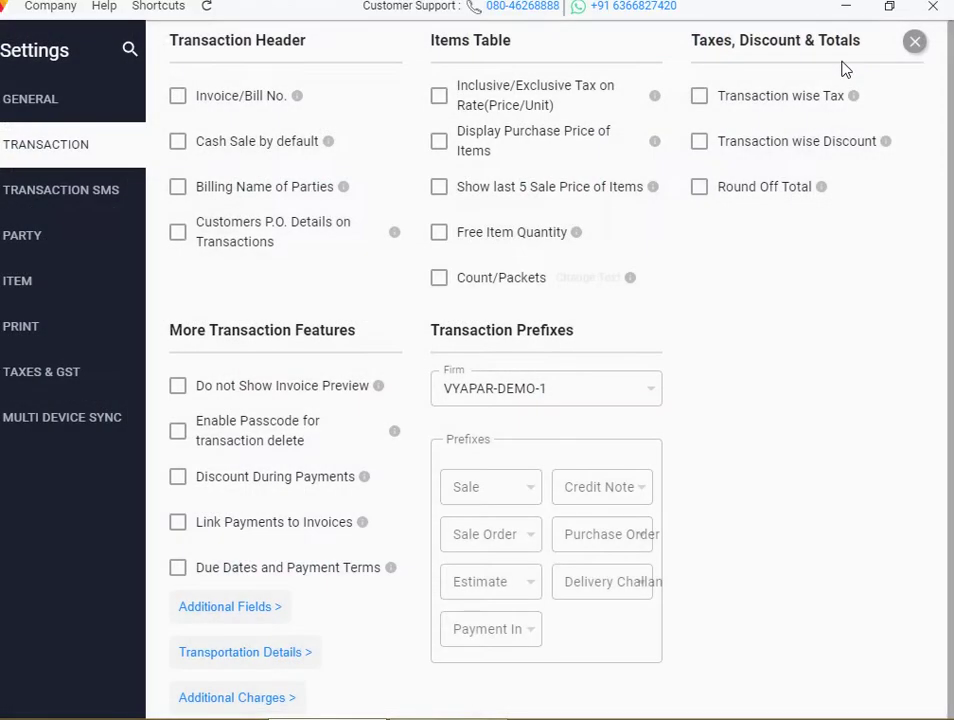
{"action": "left_click", "coordinate": [178, 97]}
{"action": "left_click", "coordinate": [914, 43]}
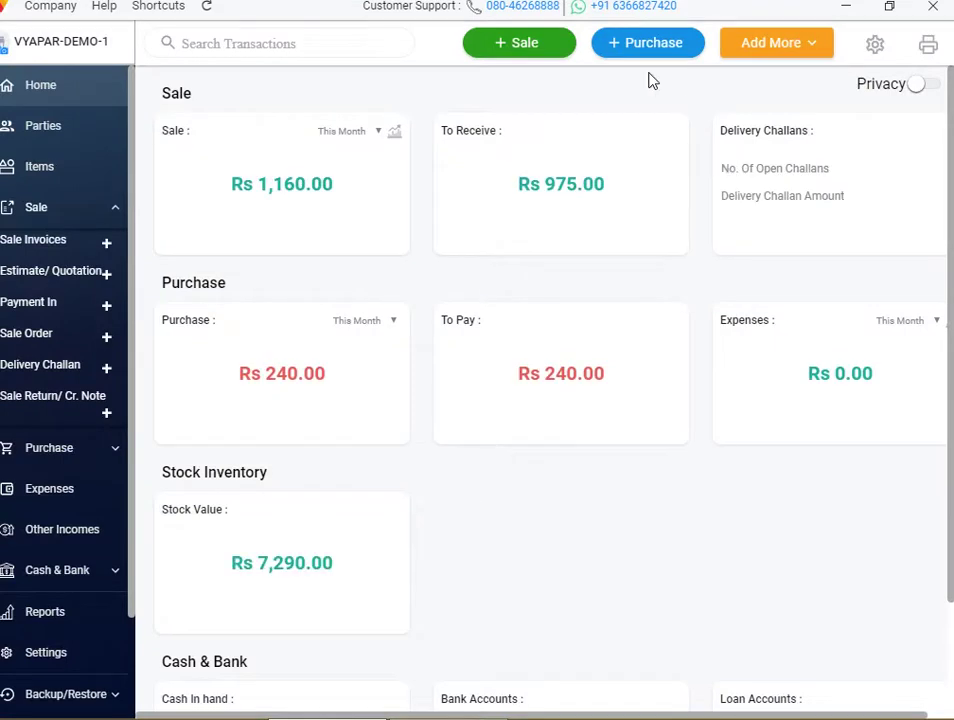
{"action": "left_click", "coordinate": [548, 50]}
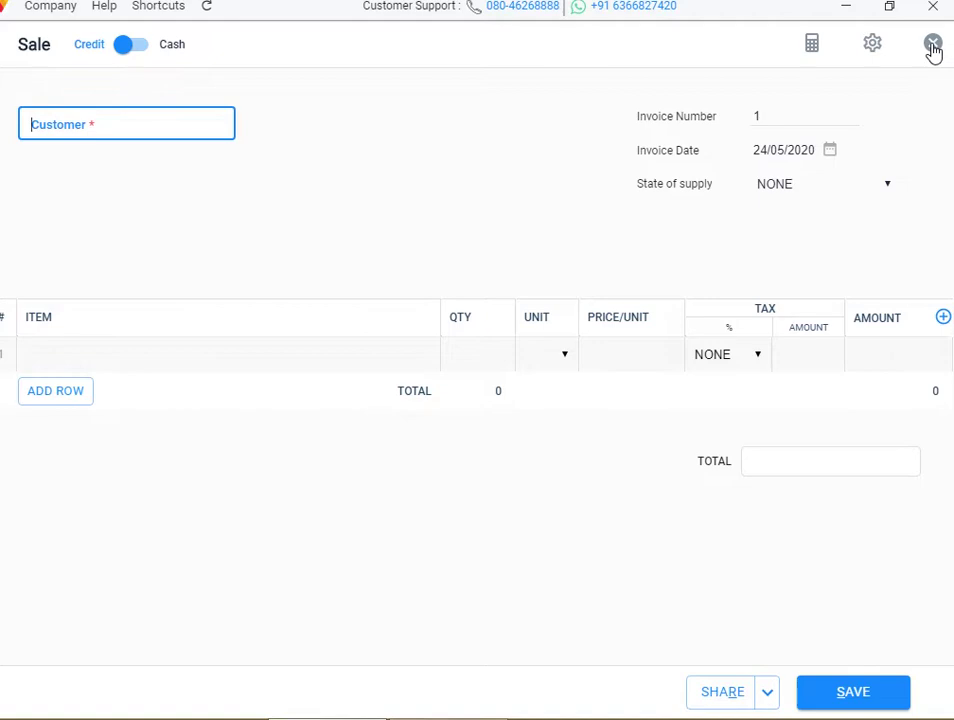
{"action": "left_click", "coordinate": [932, 44]}
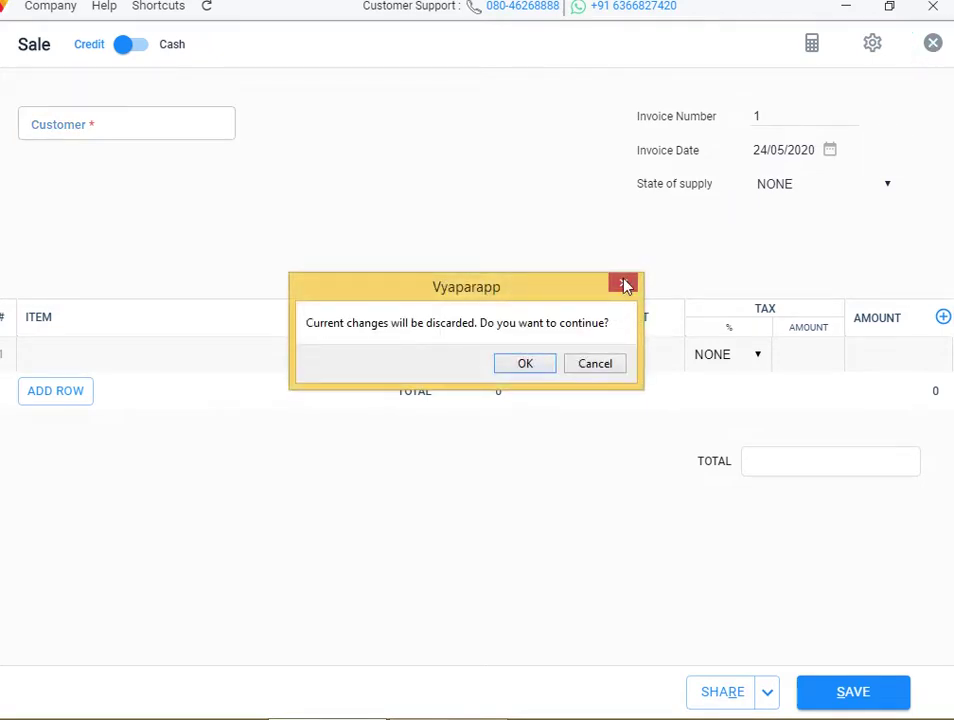
{"action": "left_click", "coordinate": [525, 364]}
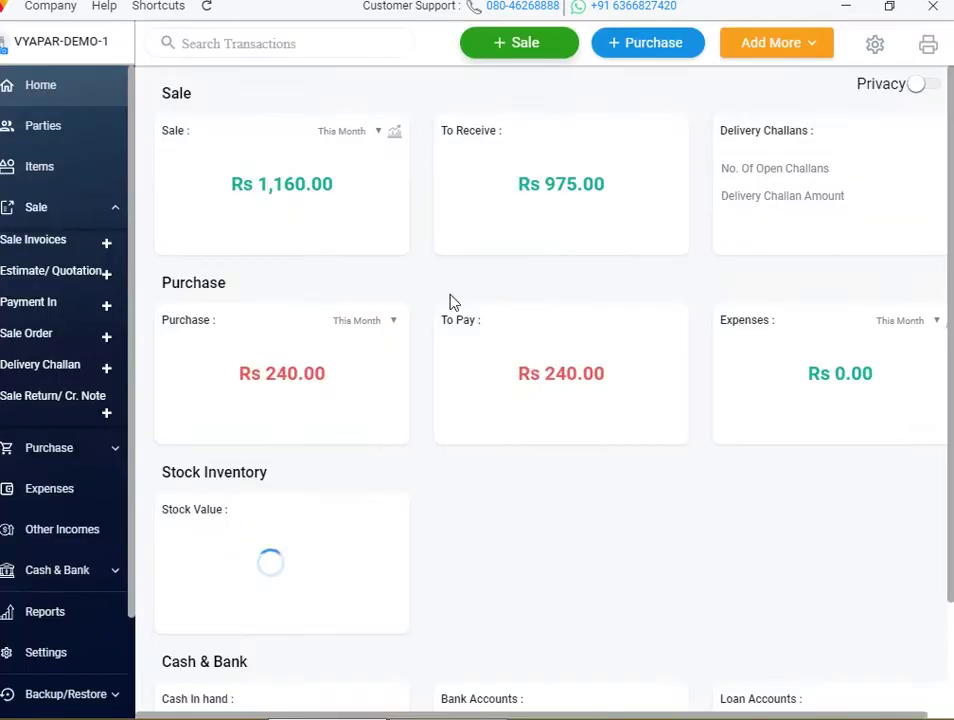
{"action": "left_click", "coordinate": [876, 48]}
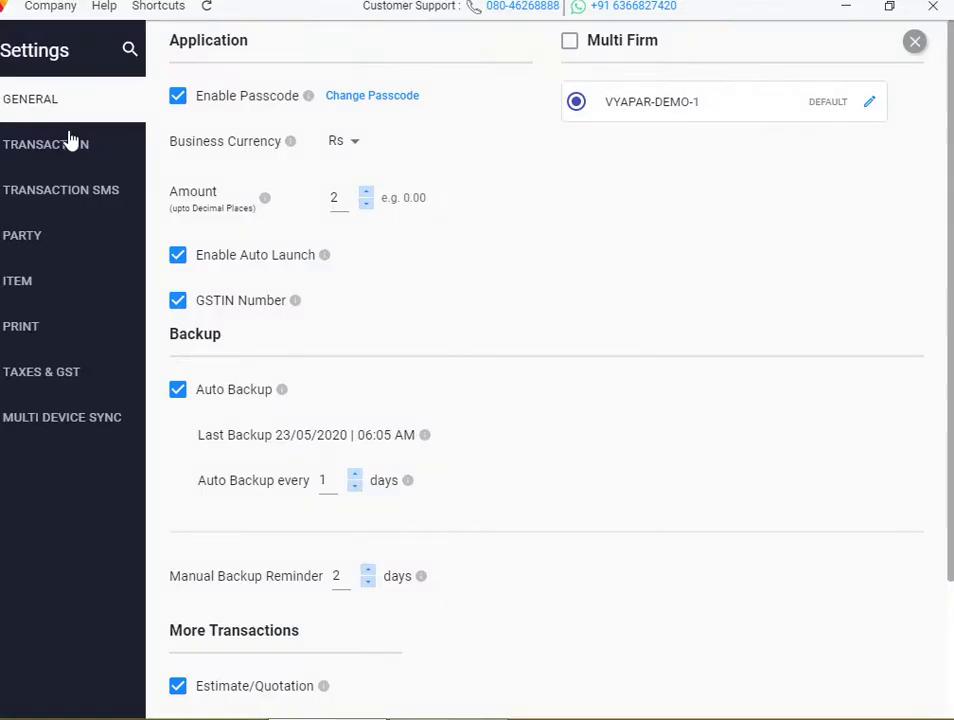
{"action": "left_click", "coordinate": [64, 145]}
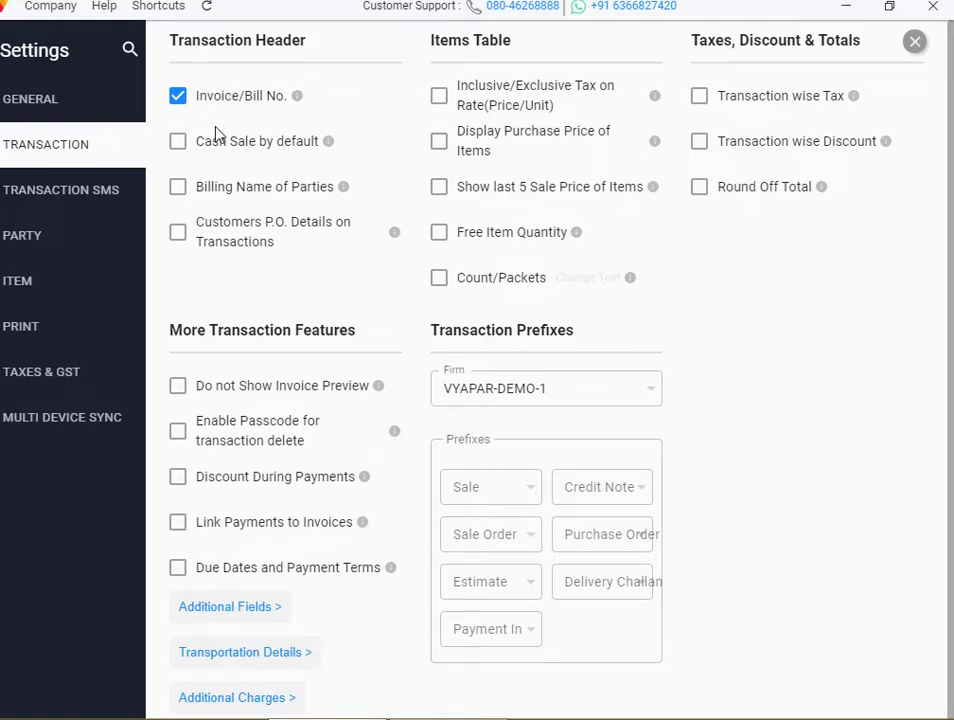
{"action": "left_click", "coordinate": [182, 148]}
{"action": "left_click", "coordinate": [182, 147]}
{"action": "left_click", "coordinate": [915, 44]}
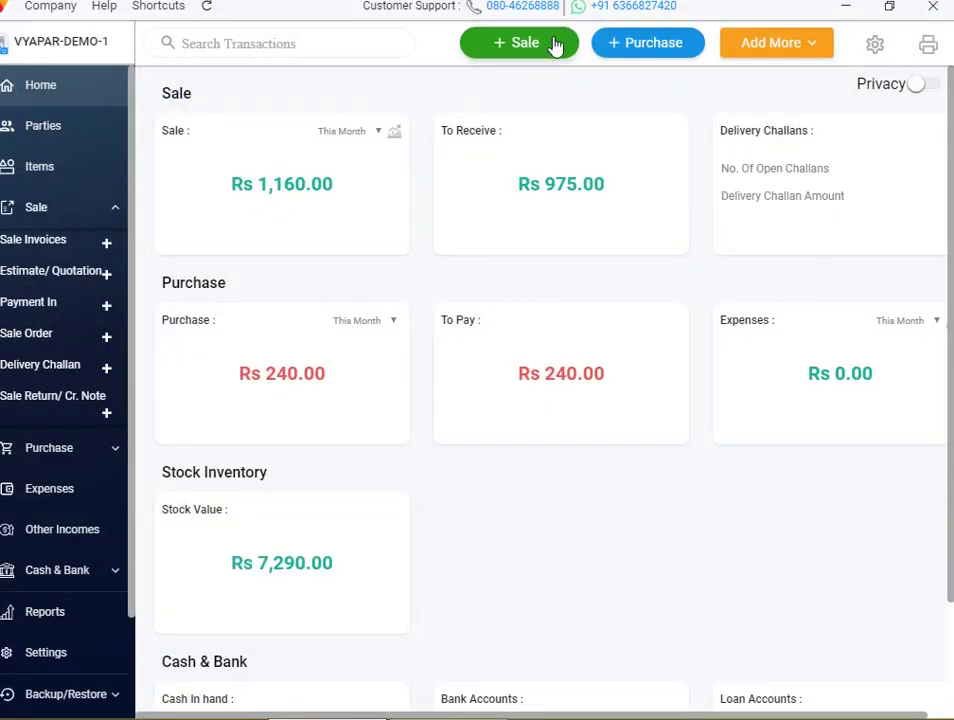
{"action": "left_click", "coordinate": [547, 52]}
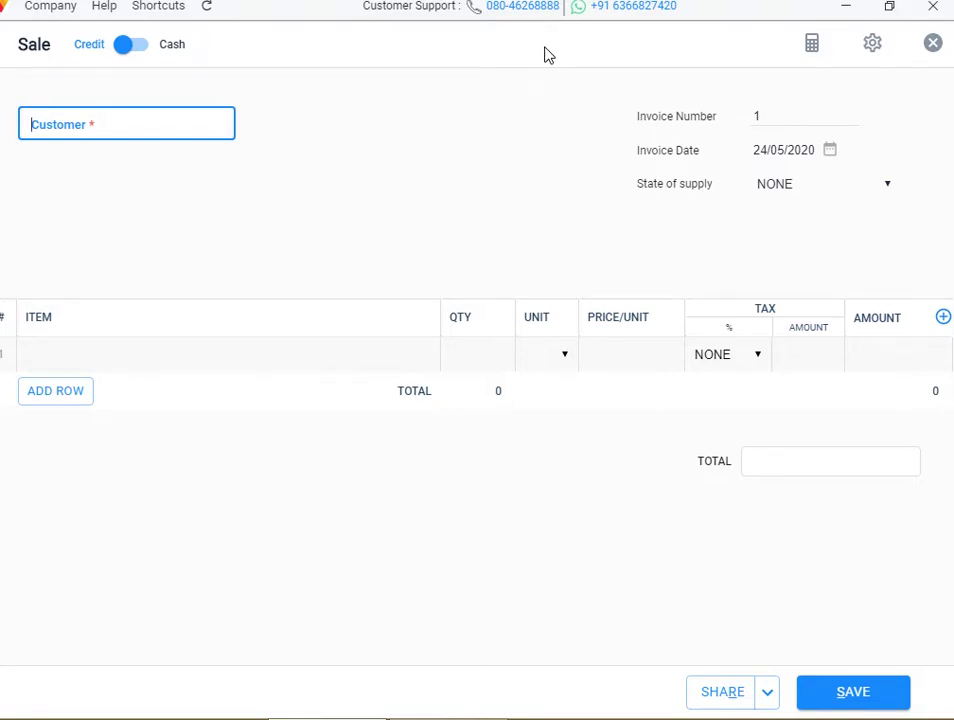
{"action": "left_click", "coordinate": [91, 117]}
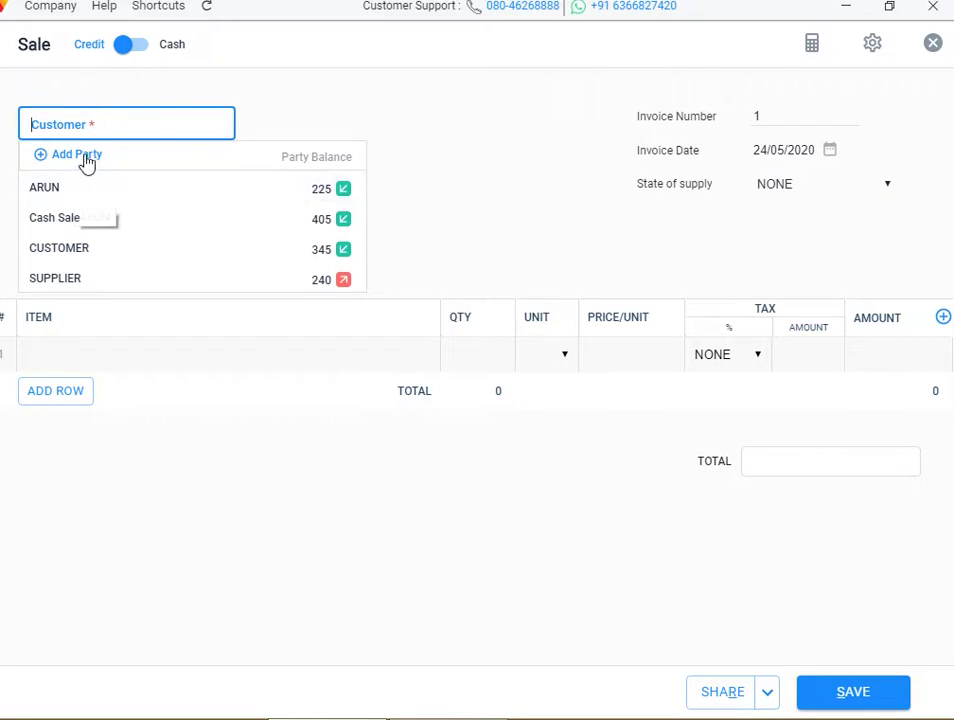
{"action": "left_click", "coordinate": [72, 188]}
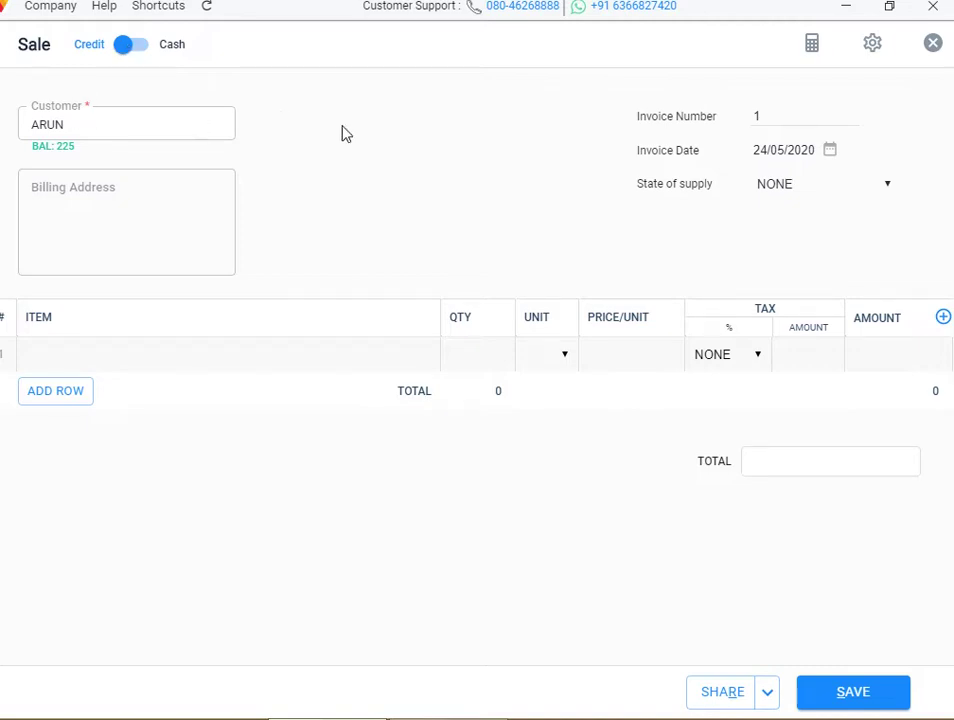
{"action": "left_click", "coordinate": [933, 43]}
{"action": "left_click", "coordinate": [532, 365]}
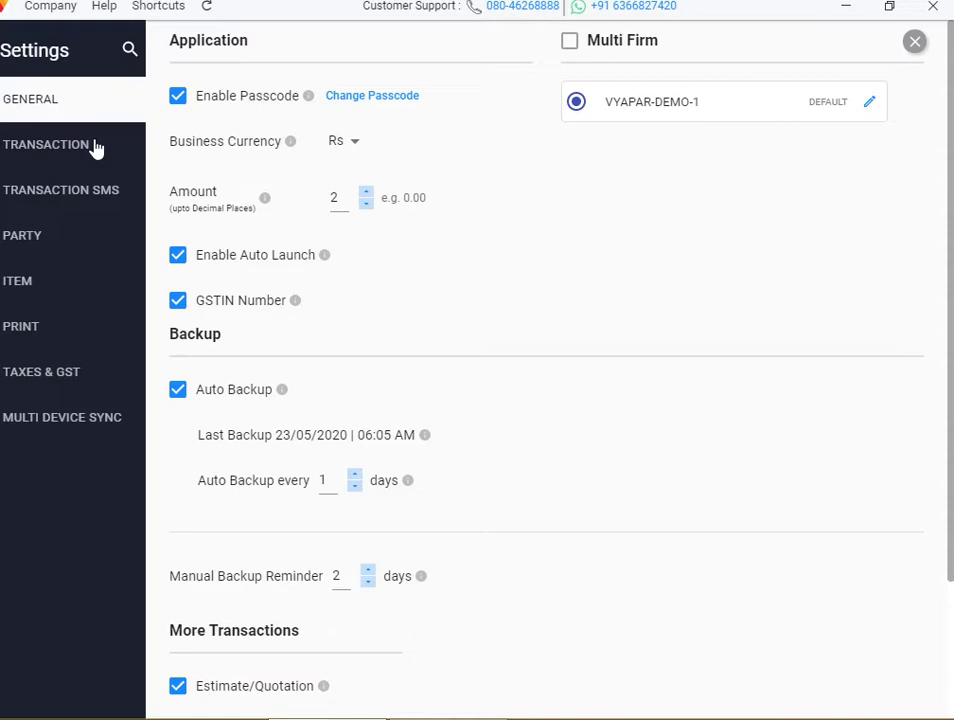
Enable Cash Sale by default in the transaction settings
{"action": "left_click", "coordinate": [82, 148]}
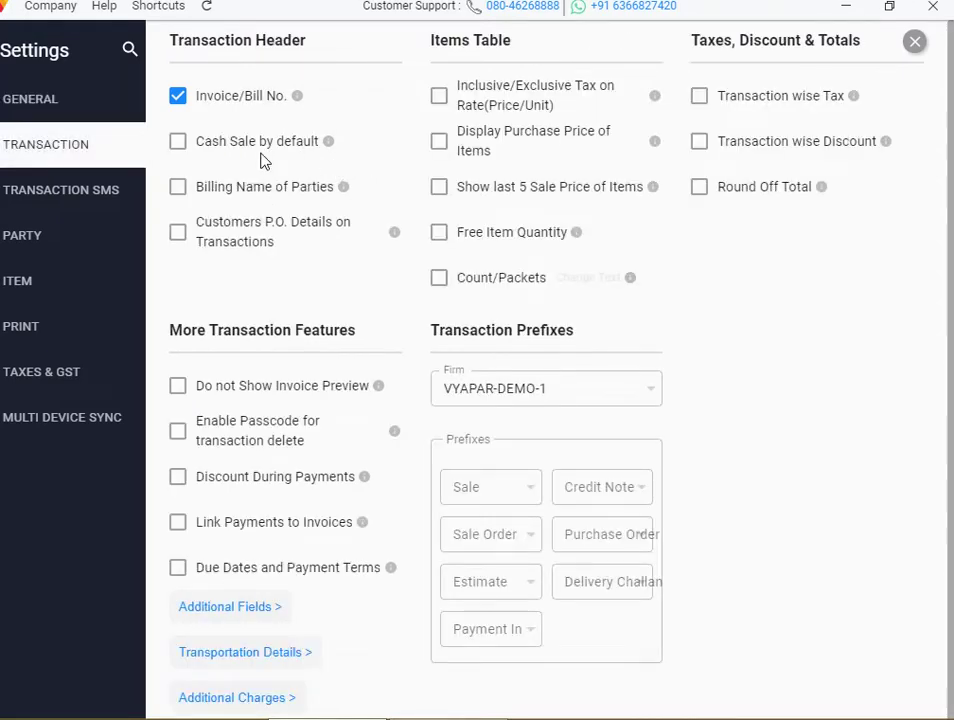
{"action": "left_click", "coordinate": [180, 147]}
{"action": "left_click", "coordinate": [917, 44]}
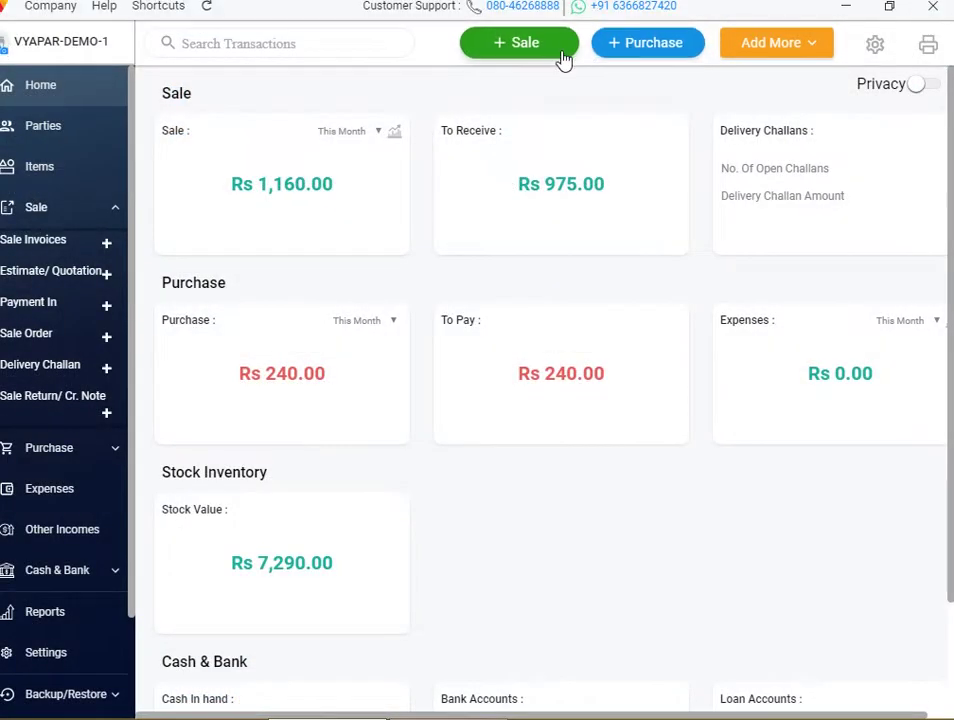
Test a new Cash-mode sale by typing 'wewe' in Billing Name, then discard it
{"action": "left_click", "coordinate": [558, 57]}
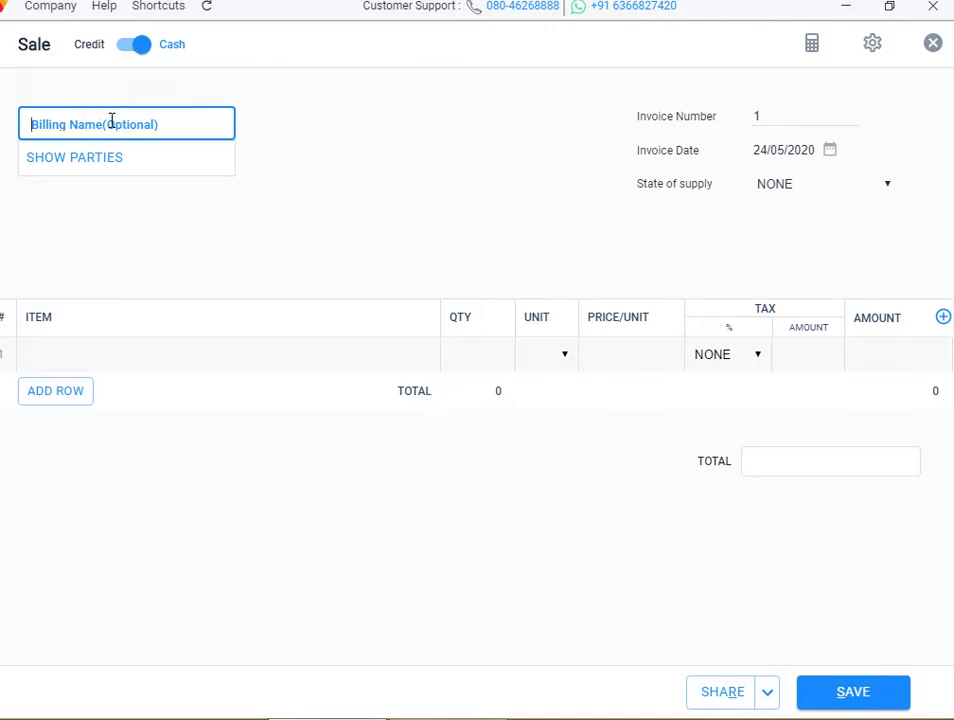
{"action": "type", "text": "wewe"}
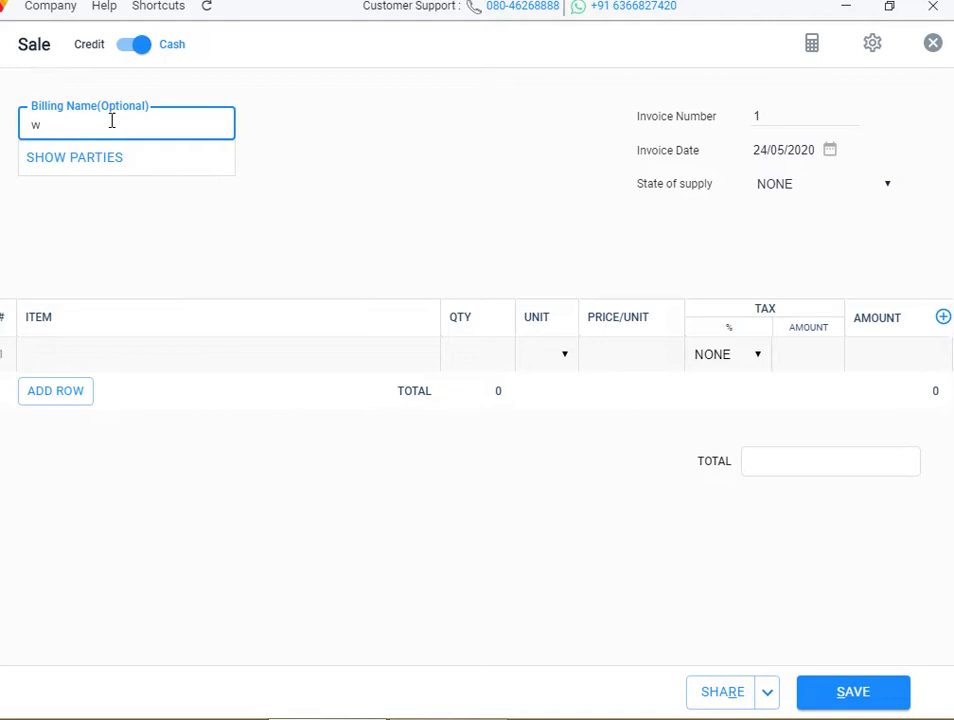
{"action": "key", "text": "BackSpace"}
{"action": "key", "text": "BackSpace"}
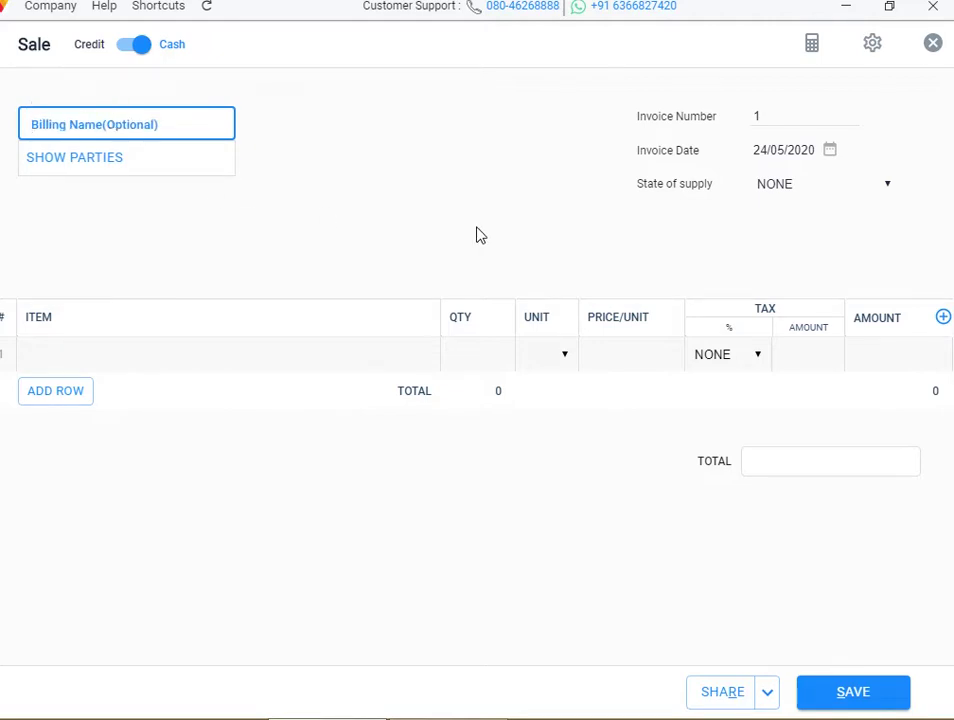
{"action": "left_click", "coordinate": [933, 44]}
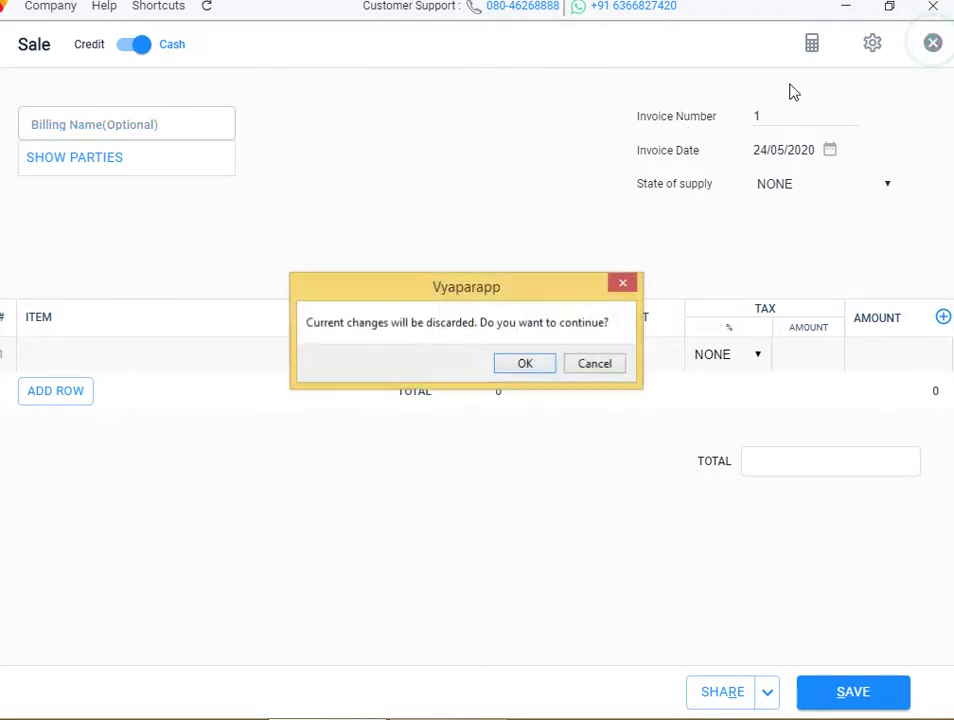
{"action": "left_click", "coordinate": [530, 366]}
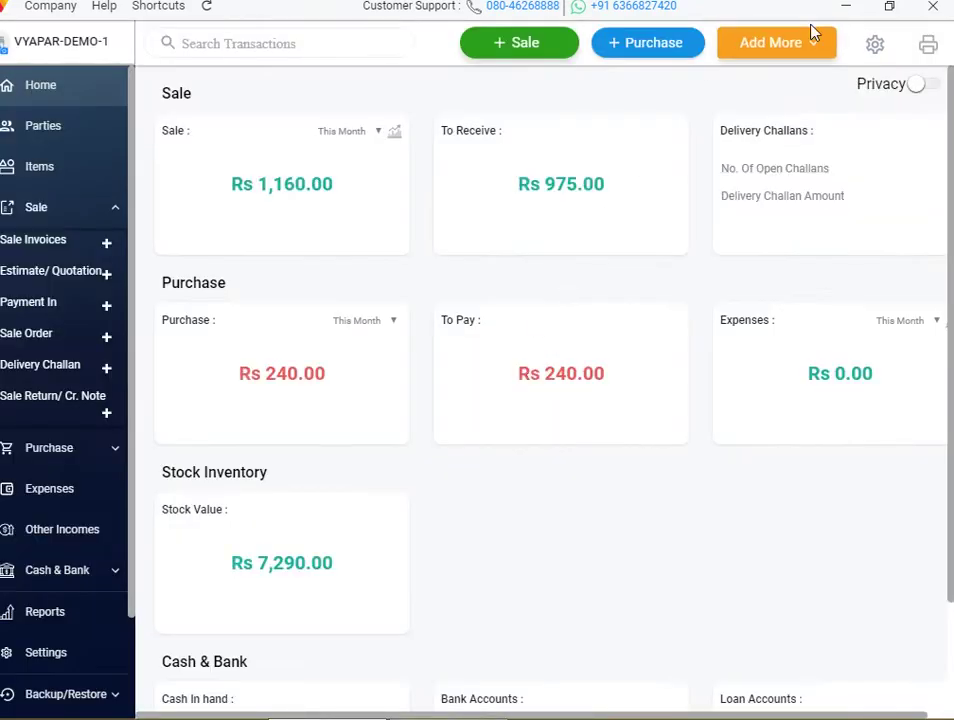
Toggle Billing Name of Parties on and off in transaction settings, leaving it off
{"action": "left_click", "coordinate": [876, 48]}
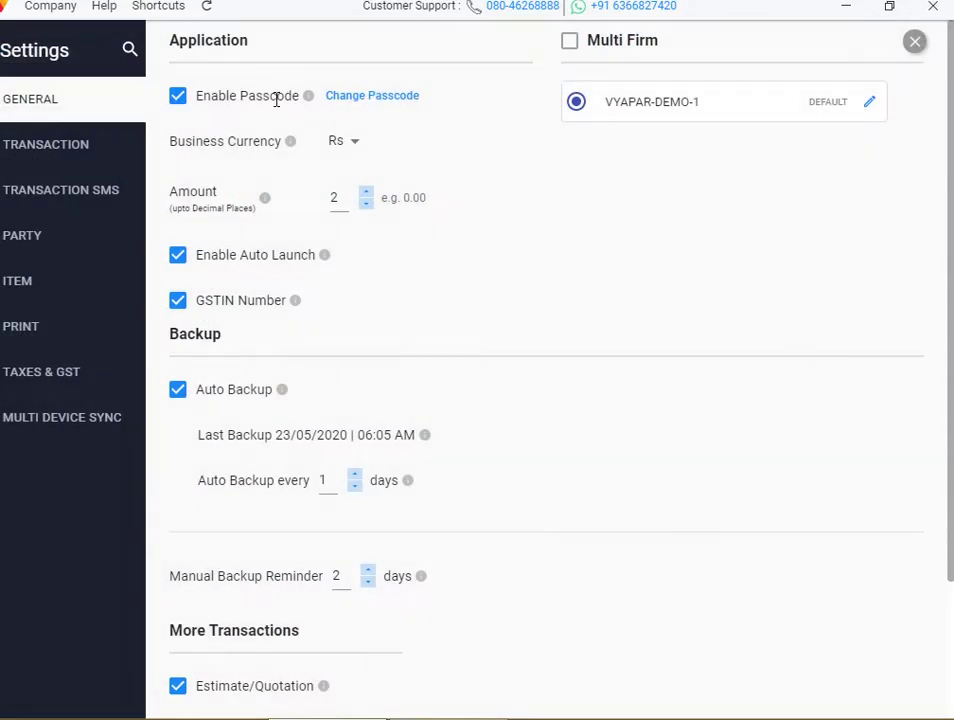
{"action": "left_click", "coordinate": [88, 147]}
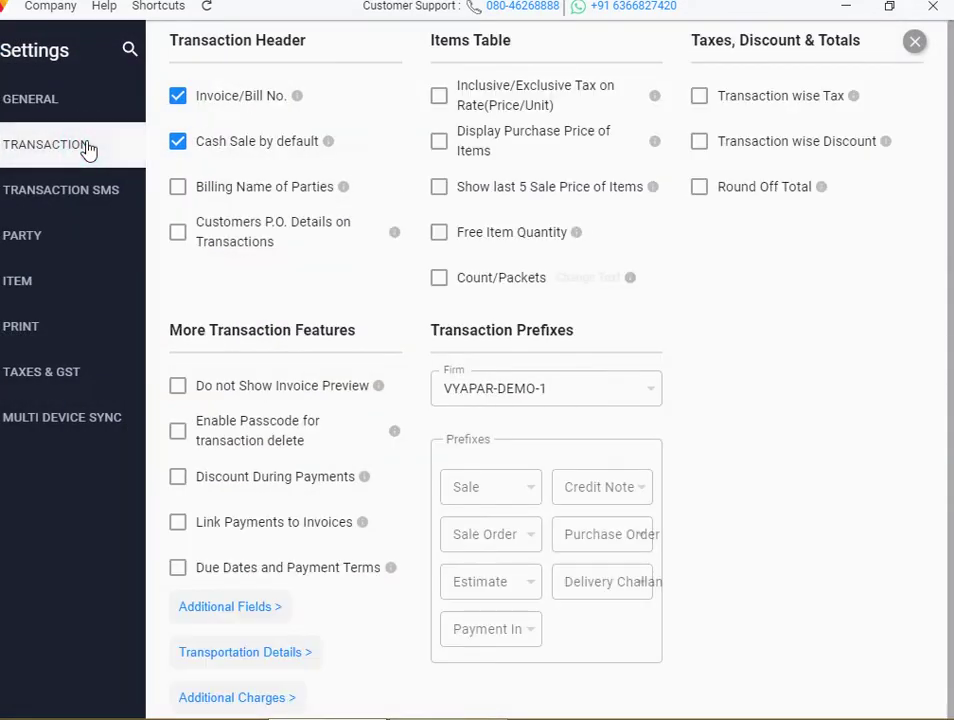
{"action": "left_click", "coordinate": [181, 192]}
{"action": "left_click", "coordinate": [181, 192]}
{"action": "left_click", "coordinate": [181, 192]}
{"action": "left_click", "coordinate": [181, 190]}
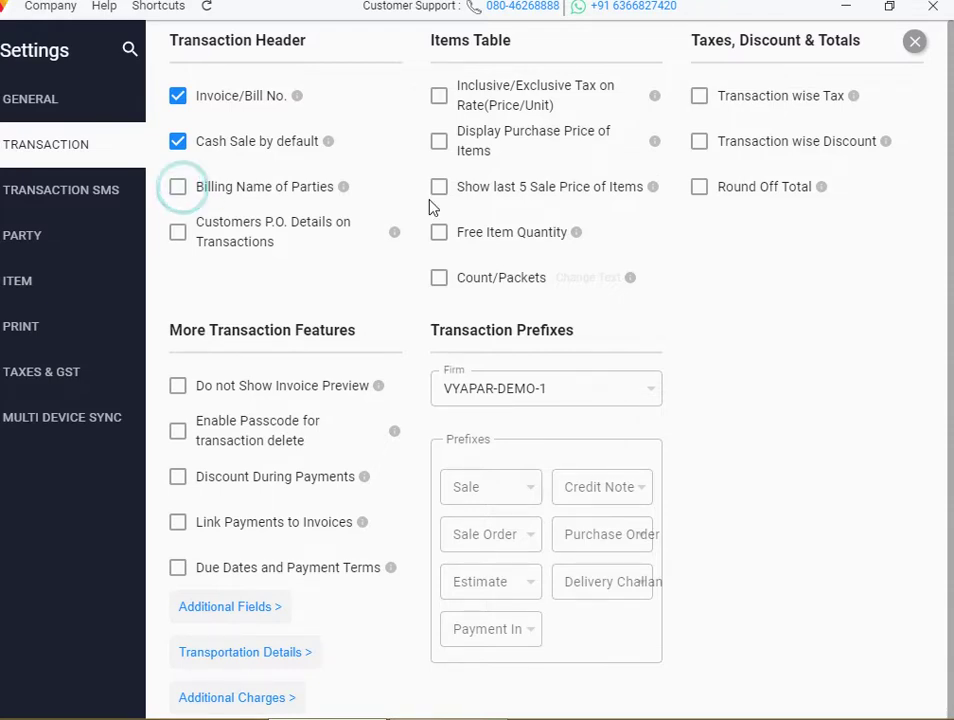
{"action": "left_click", "coordinate": [916, 43]}
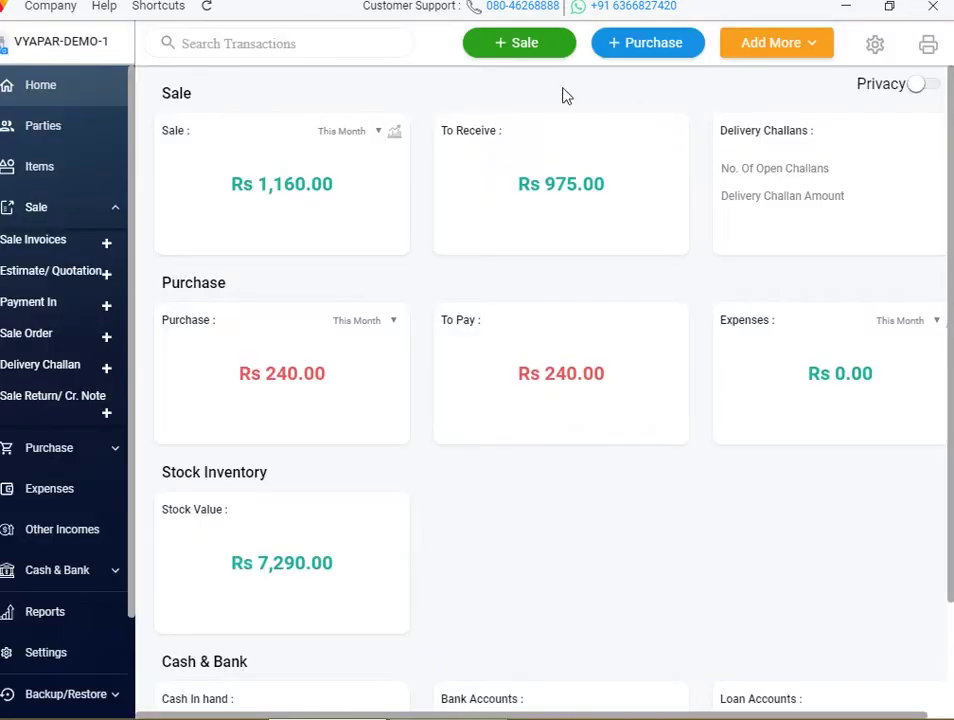
Start a new sale invoice and pick ARUN as the customer
{"action": "left_click", "coordinate": [533, 56]}
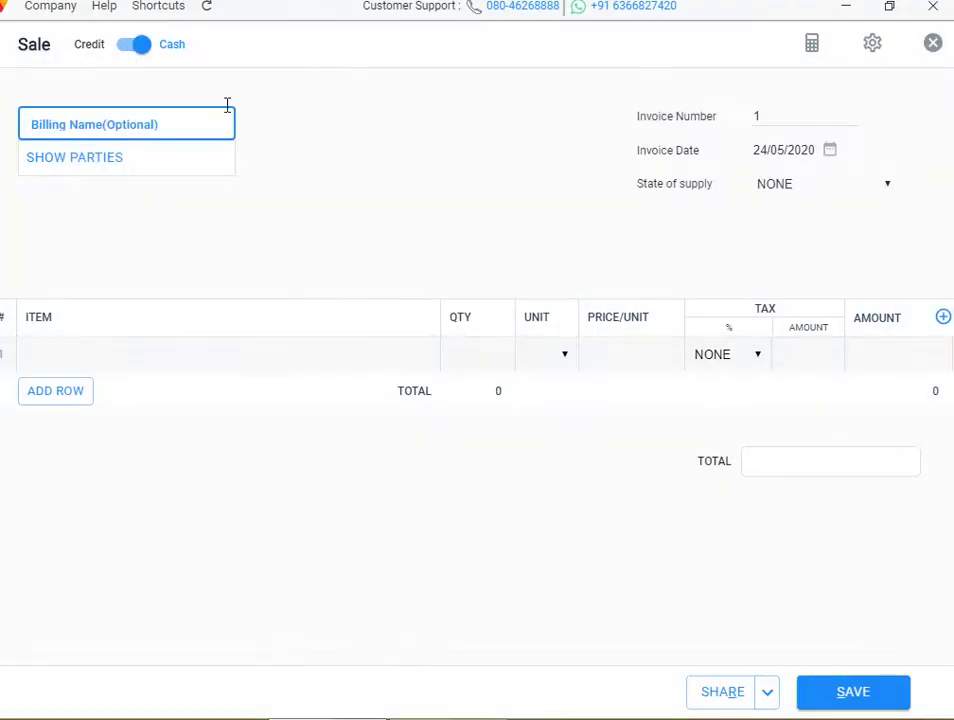
{"action": "left_click", "coordinate": [178, 129]}
{"action": "left_click", "coordinate": [295, 143]}
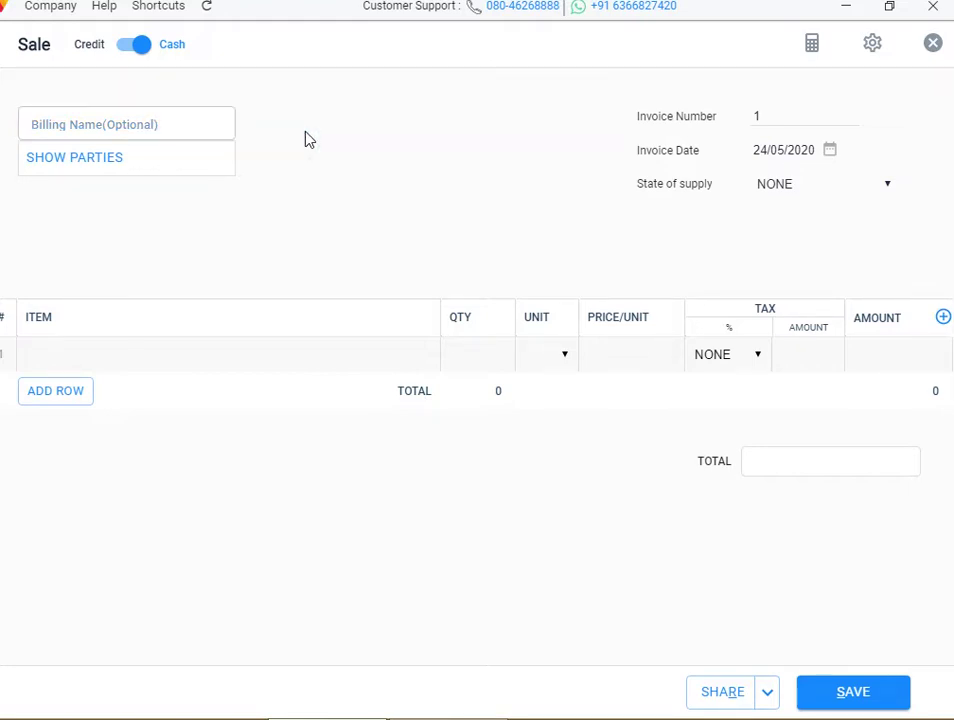
{"action": "left_click", "coordinate": [189, 131]}
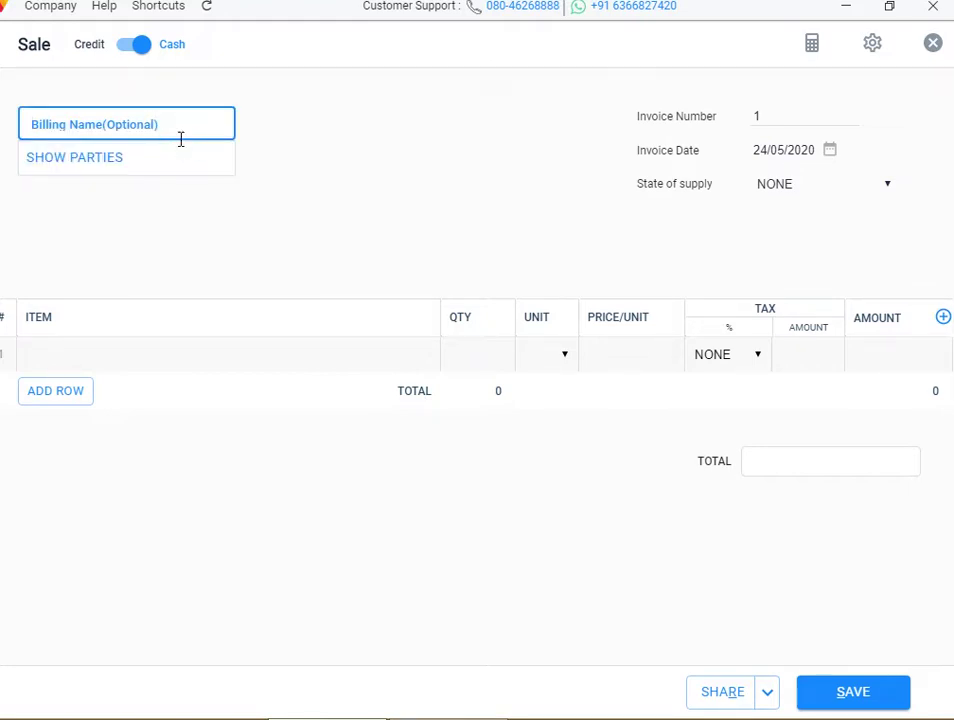
{"action": "left_click", "coordinate": [155, 161]}
{"action": "left_click", "coordinate": [132, 184]}
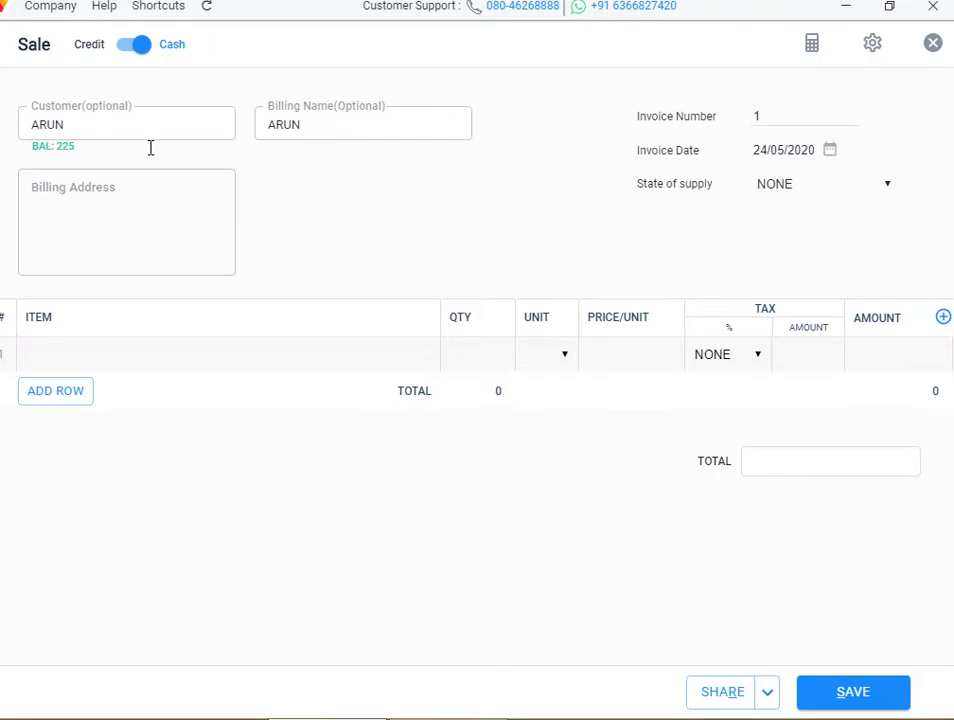
Change the customer to Cash Sale, switch to credit, then discard the invoice
{"action": "left_click", "coordinate": [96, 127]}
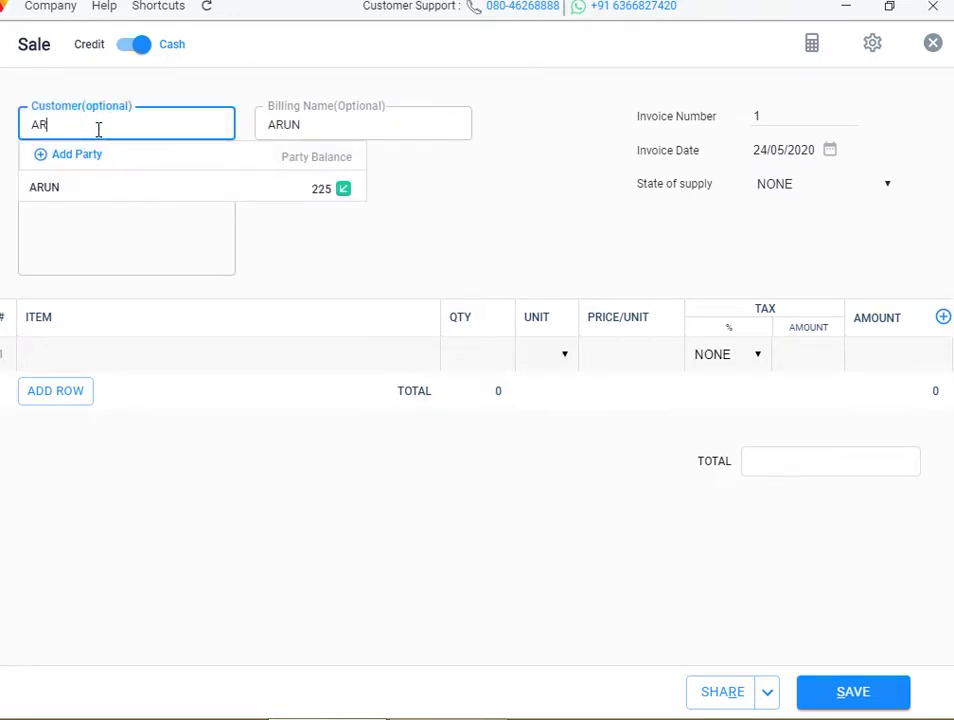
{"action": "key", "text": "BackSpace"}
{"action": "key", "text": "BackSpace"}
{"action": "type", "text": "ca"}
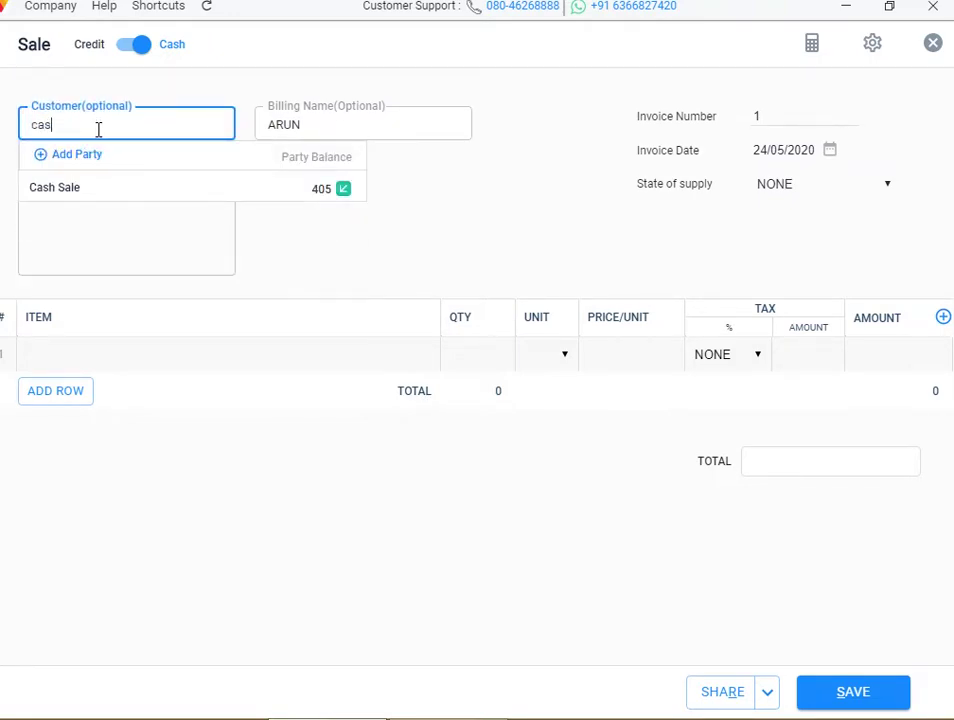
{"action": "type", "text": "s"}
{"action": "left_click", "coordinate": [128, 54]}
{"action": "left_click", "coordinate": [128, 54]}
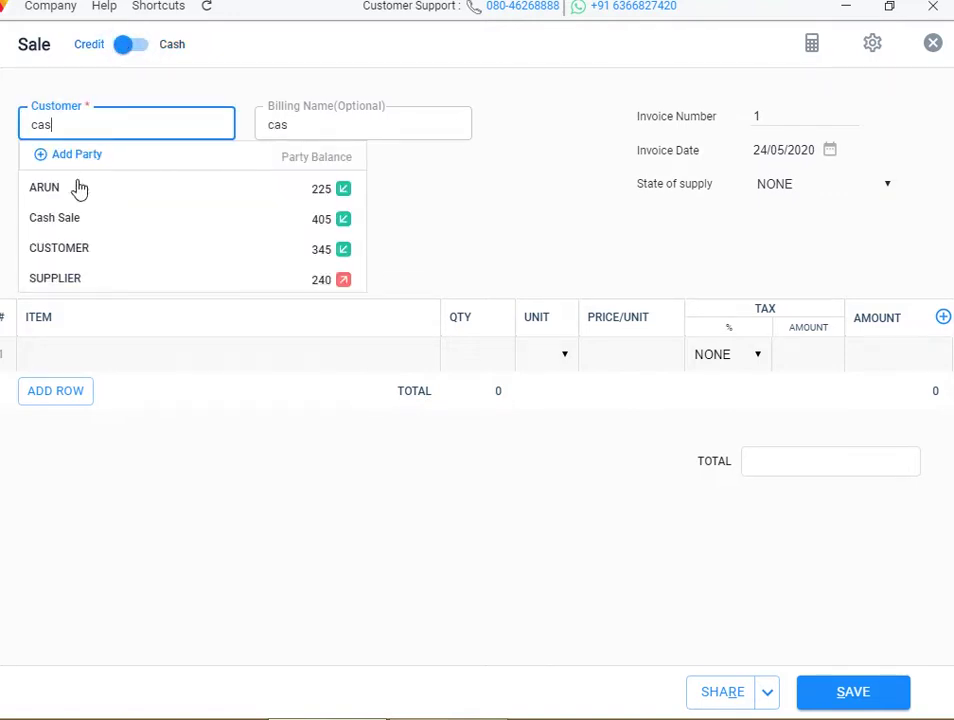
{"action": "left_click", "coordinate": [72, 210]}
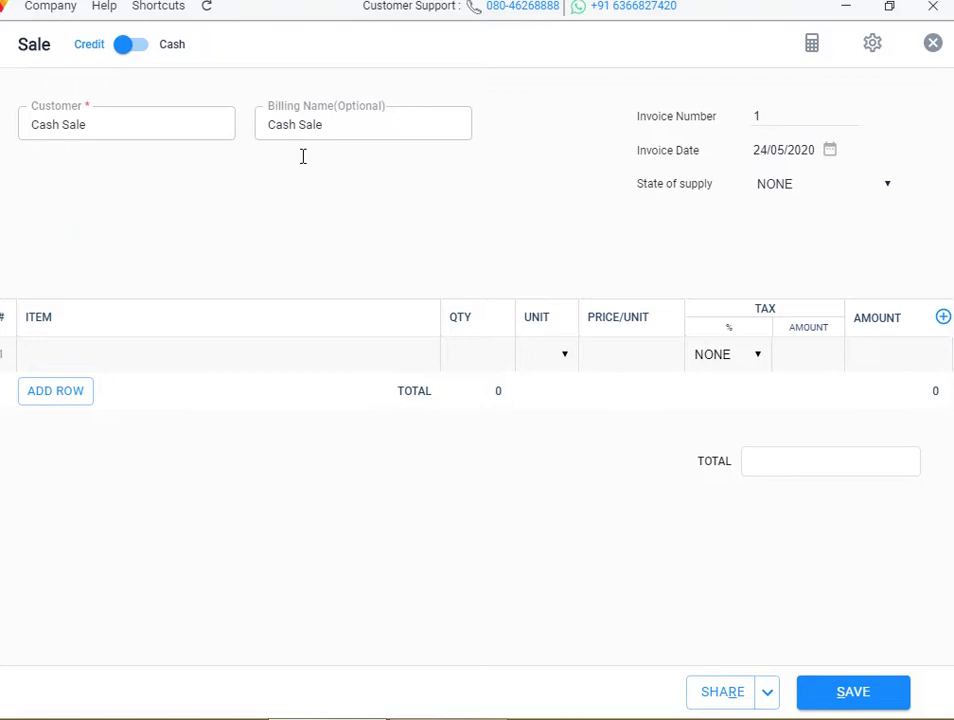
{"action": "left_click", "coordinate": [380, 128]}
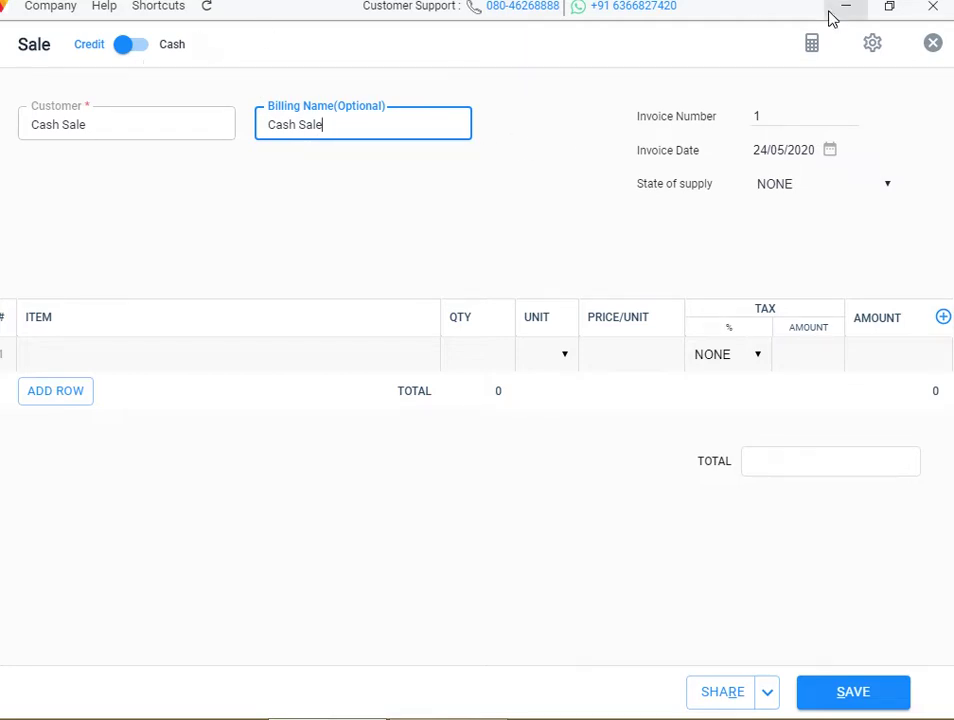
{"action": "left_click", "coordinate": [932, 45]}
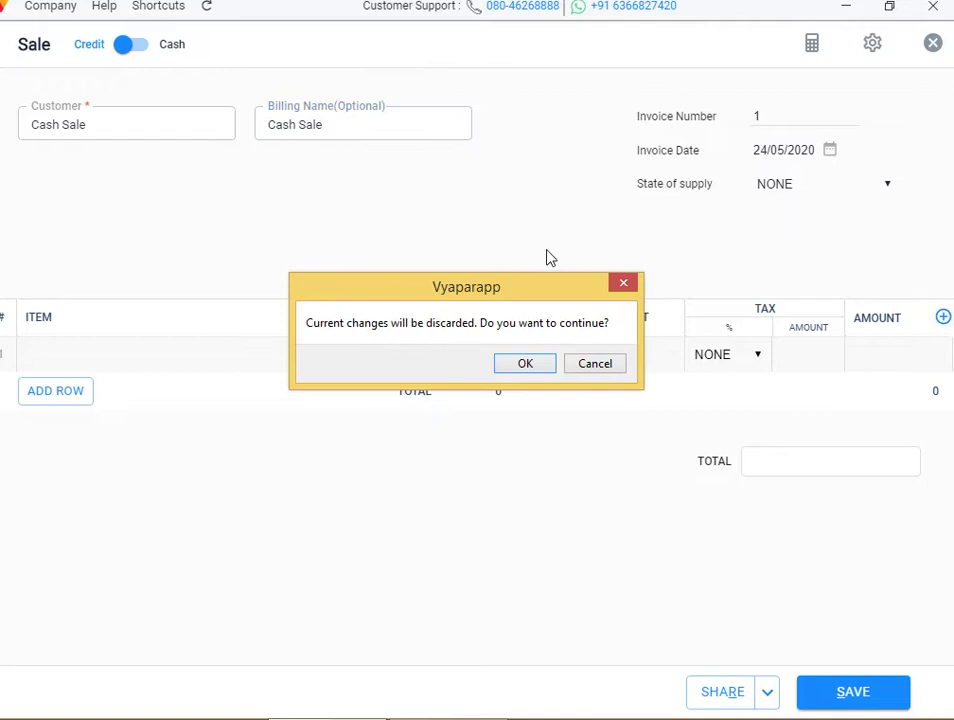
{"action": "left_click", "coordinate": [530, 363]}
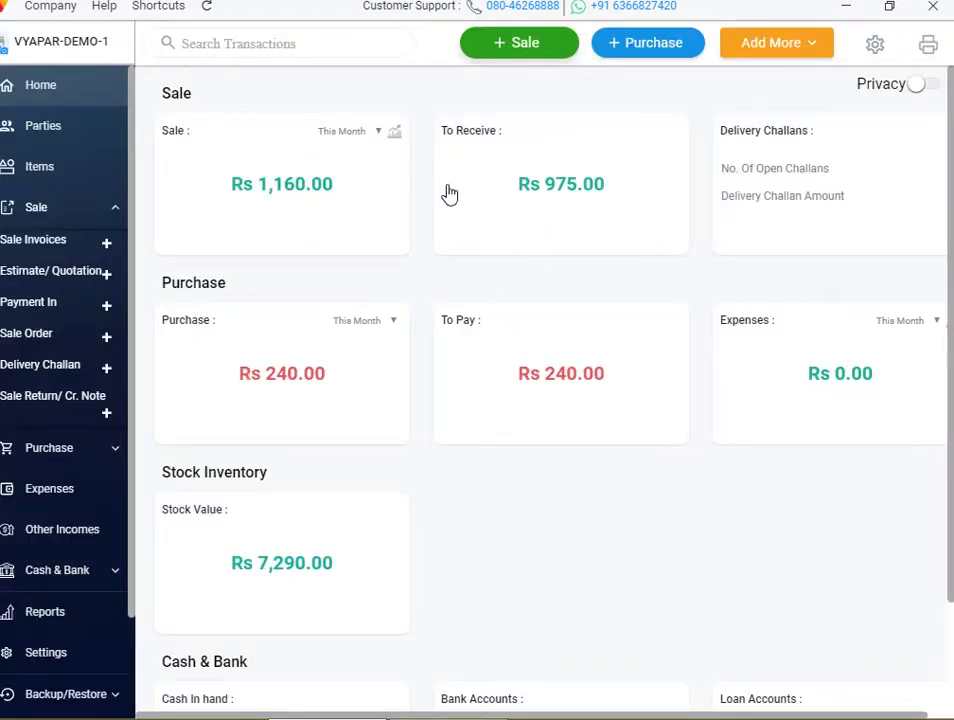
Enable Billing Name of Parties in the transaction settings
{"action": "left_click", "coordinate": [876, 47]}
{"action": "left_click", "coordinate": [92, 158]}
{"action": "left_click", "coordinate": [182, 198]}
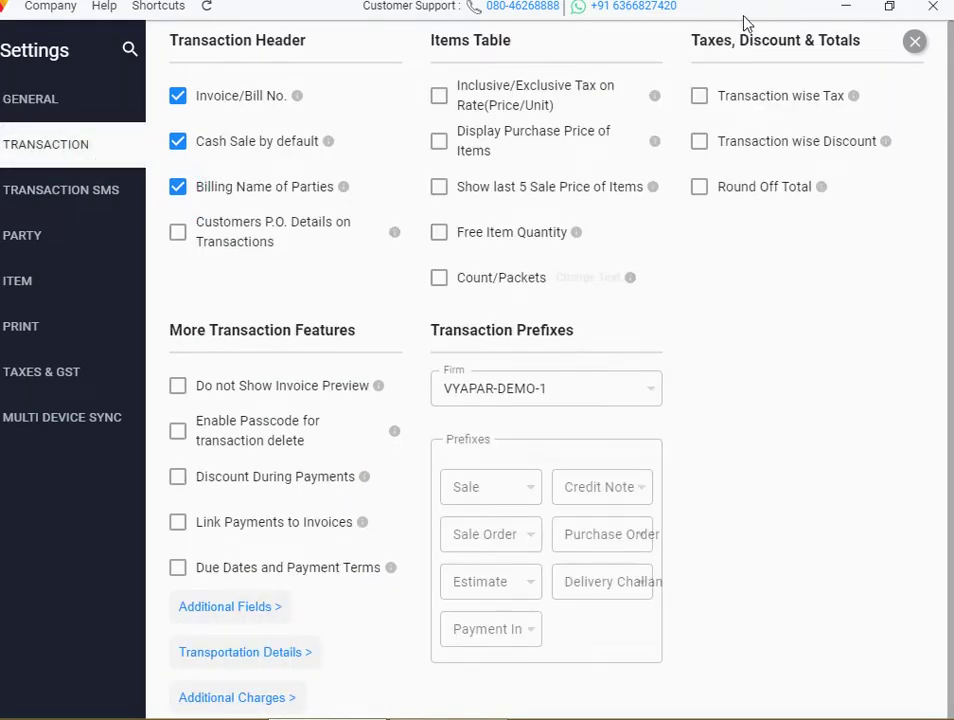
{"action": "left_click", "coordinate": [918, 45]}
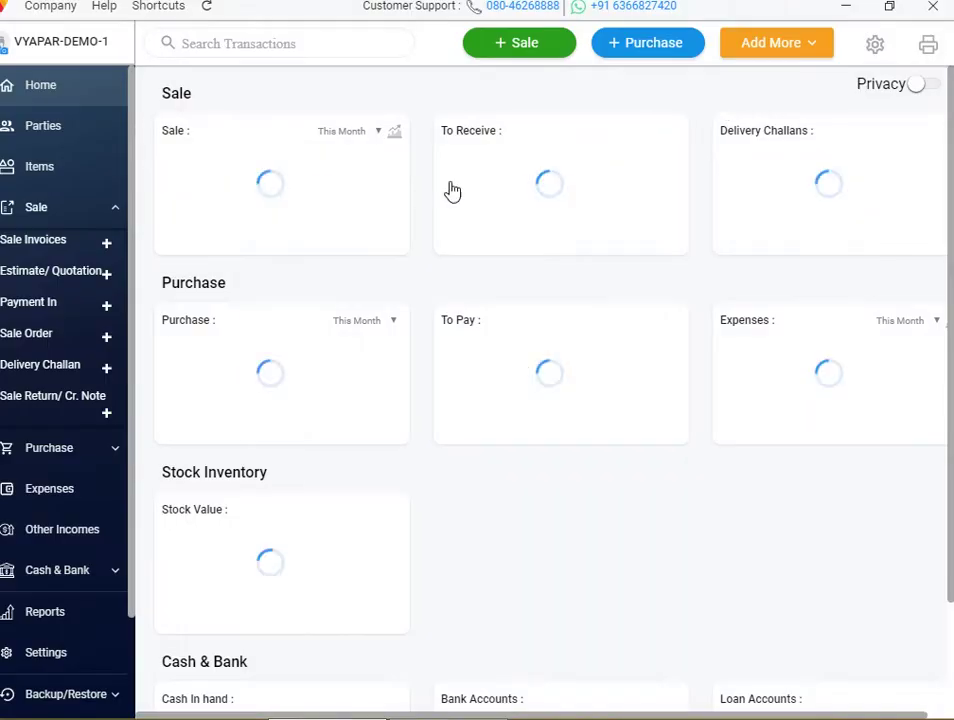
Test a new credit sale with ARUN as customer and a billing address field
{"action": "left_click", "coordinate": [535, 42]}
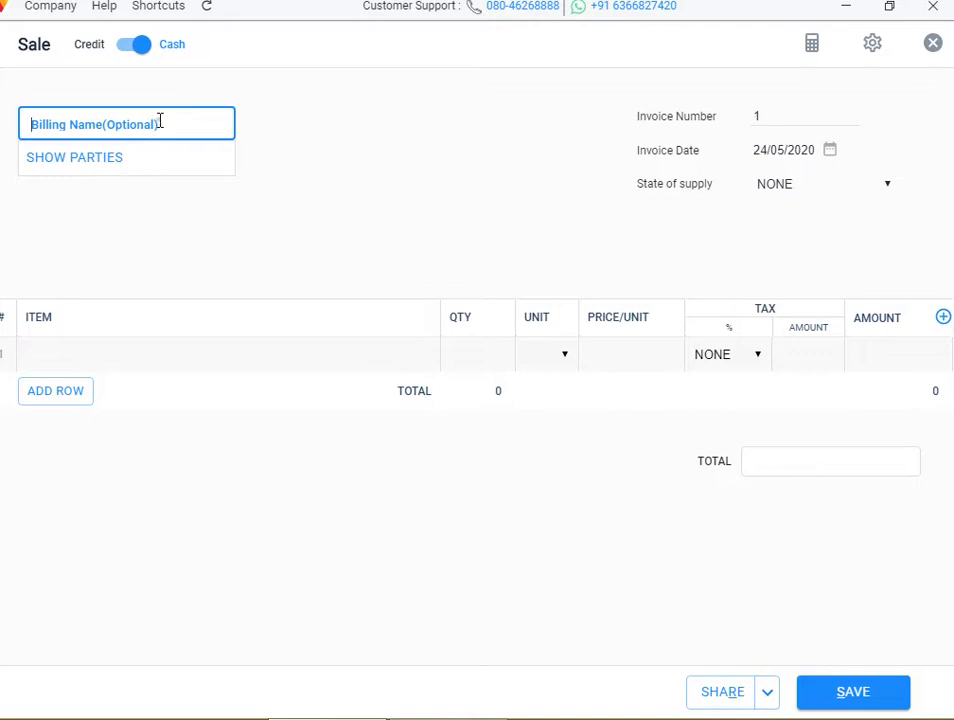
{"action": "left_click", "coordinate": [119, 164]}
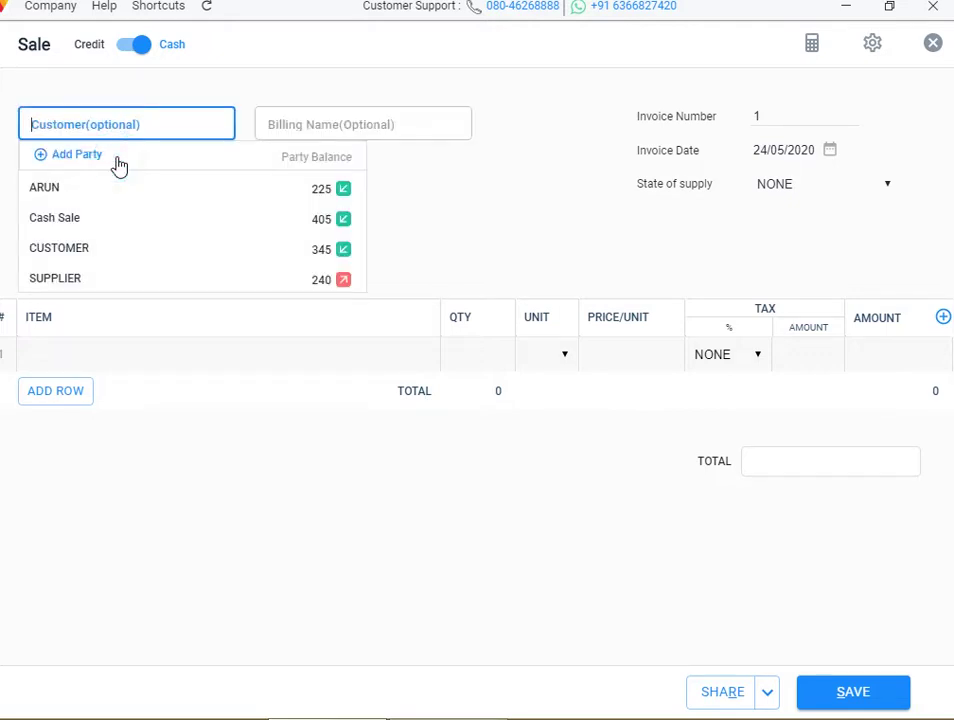
{"action": "left_click", "coordinate": [332, 131]}
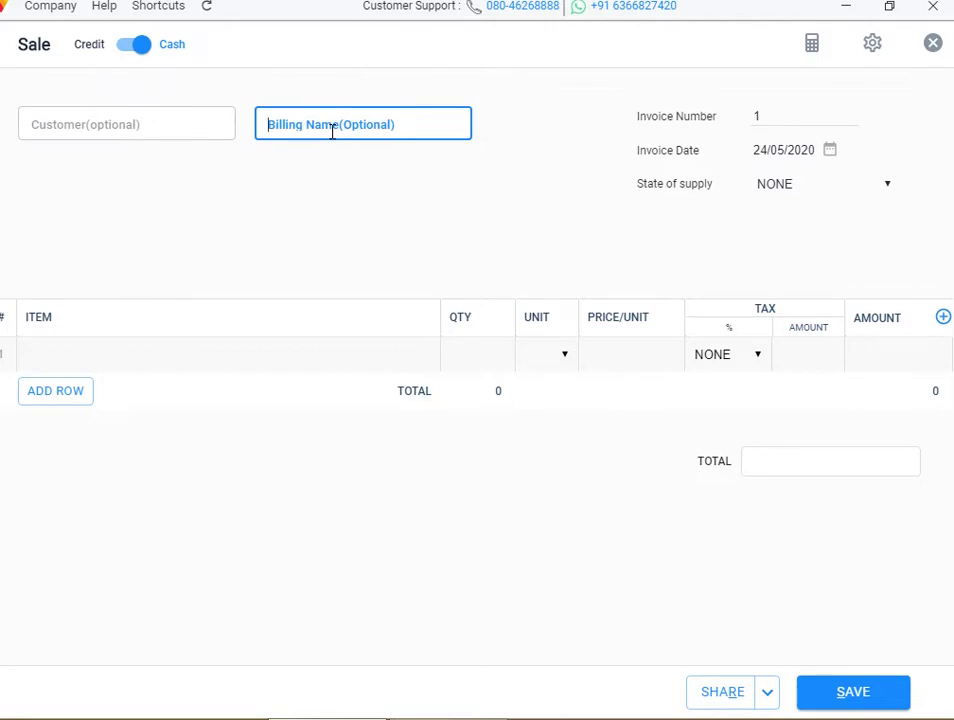
{"action": "left_click", "coordinate": [136, 50]}
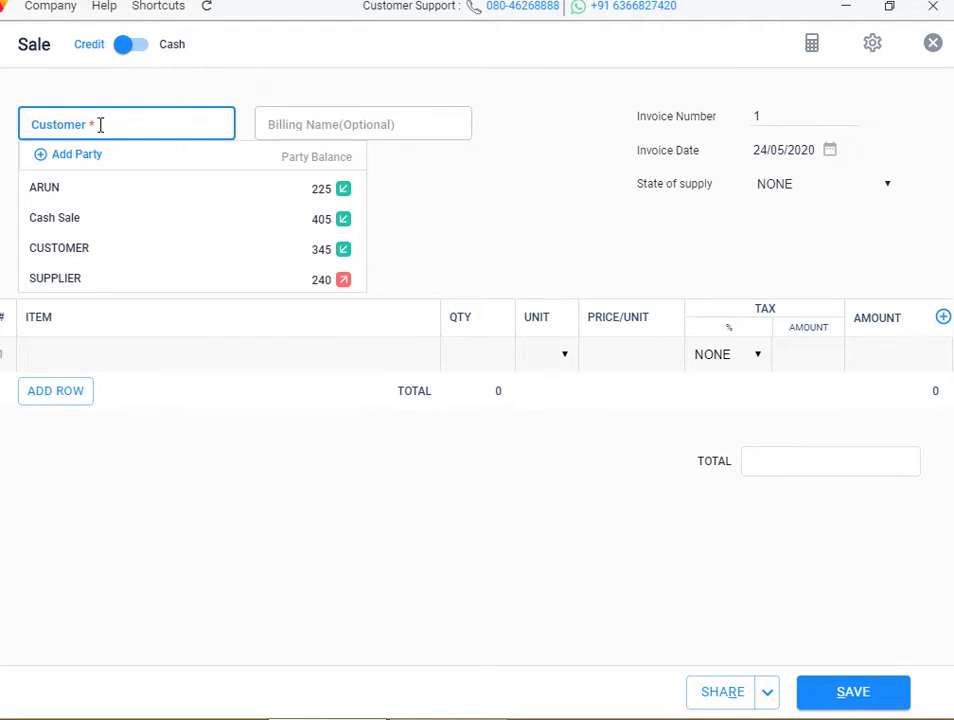
{"action": "left_click", "coordinate": [80, 186]}
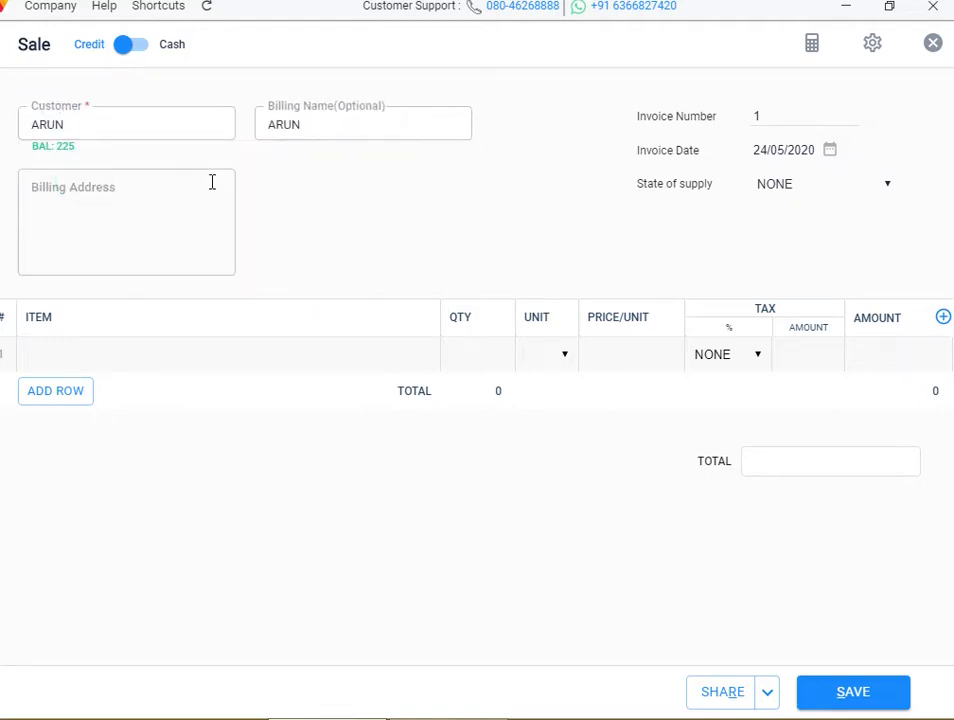
{"action": "left_click", "coordinate": [145, 203]}
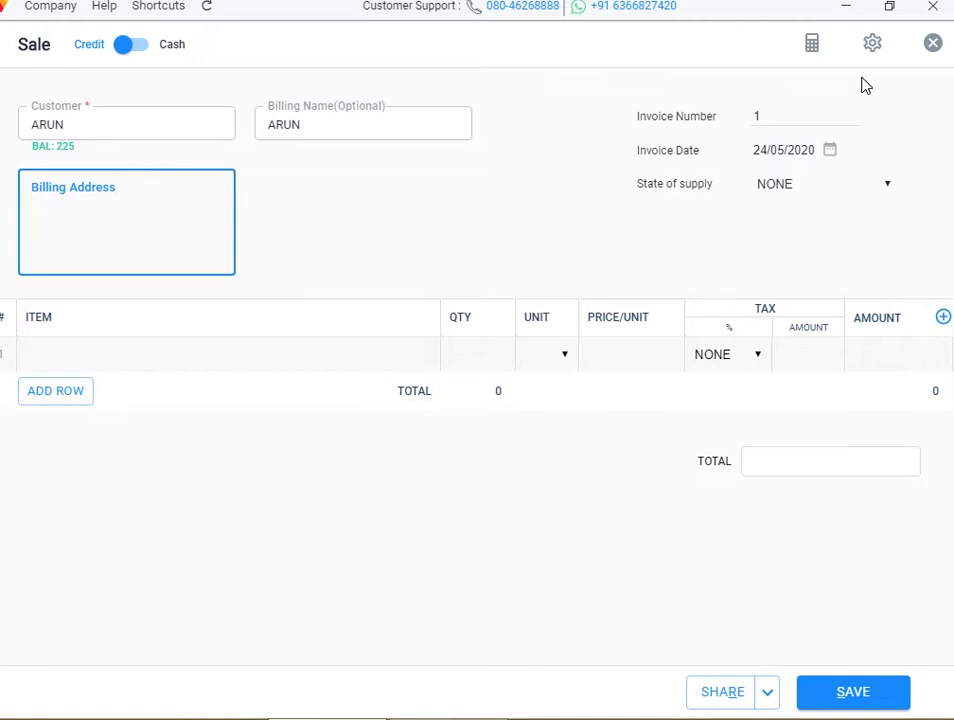
Discard the test invoice via Settings and return to the dashboard
{"action": "left_click", "coordinate": [872, 44]}
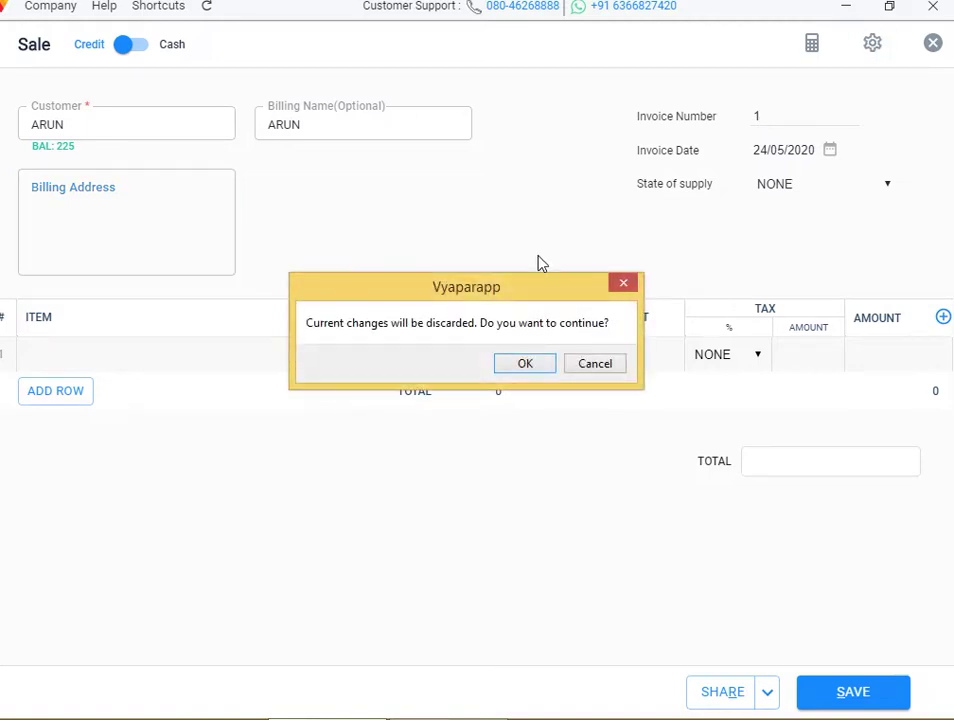
{"action": "left_click", "coordinate": [528, 366]}
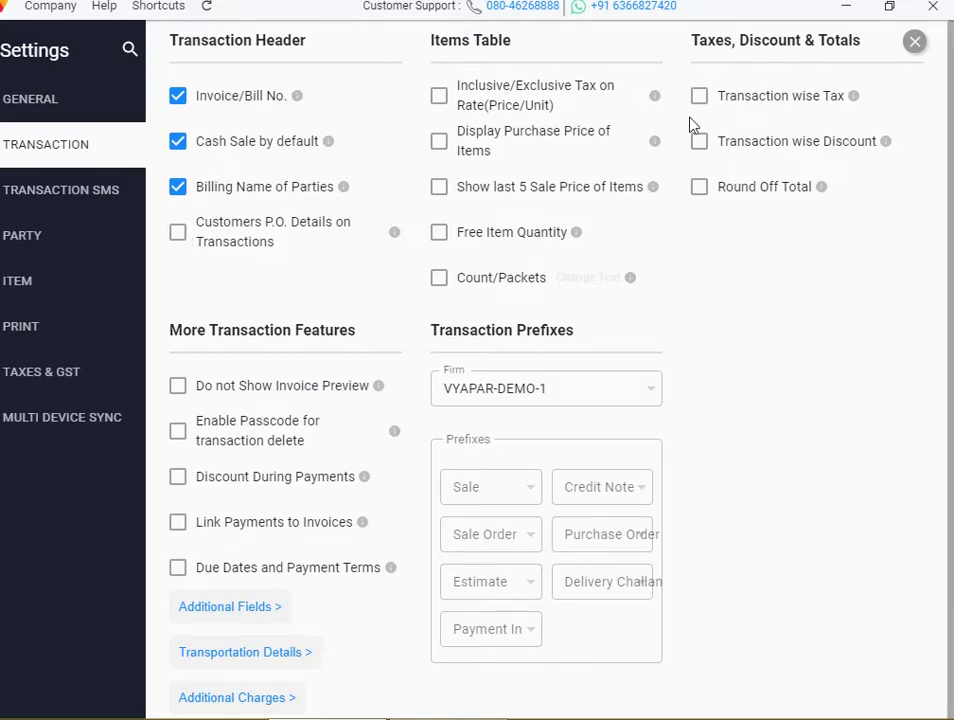
{"action": "left_click", "coordinate": [914, 42]}
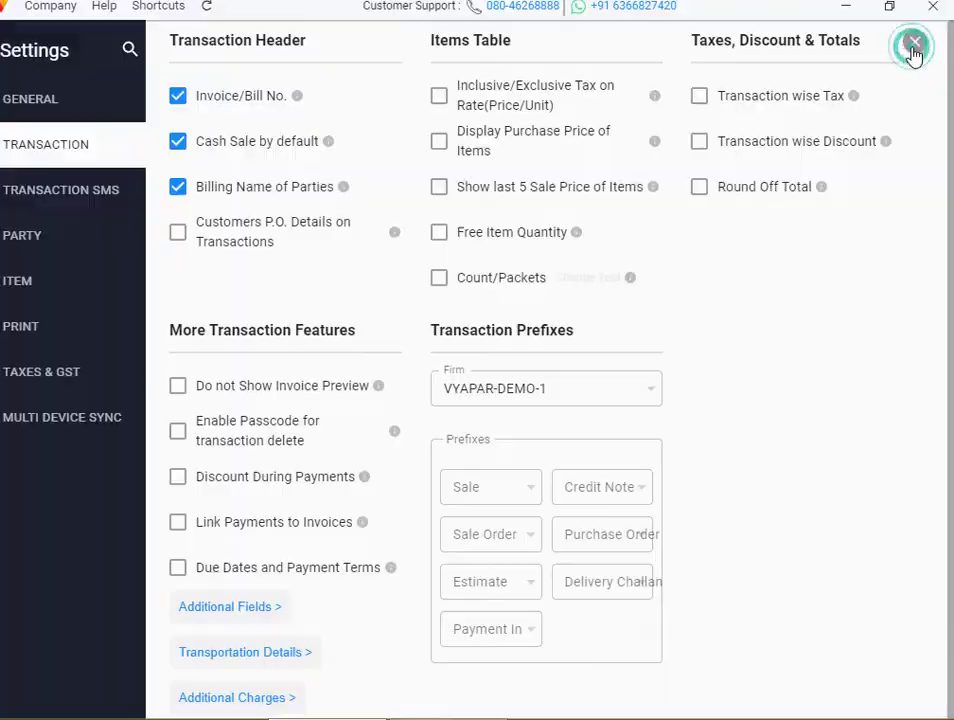
Check the optional billing name on another new sale, then discard it
{"action": "left_click", "coordinate": [558, 52]}
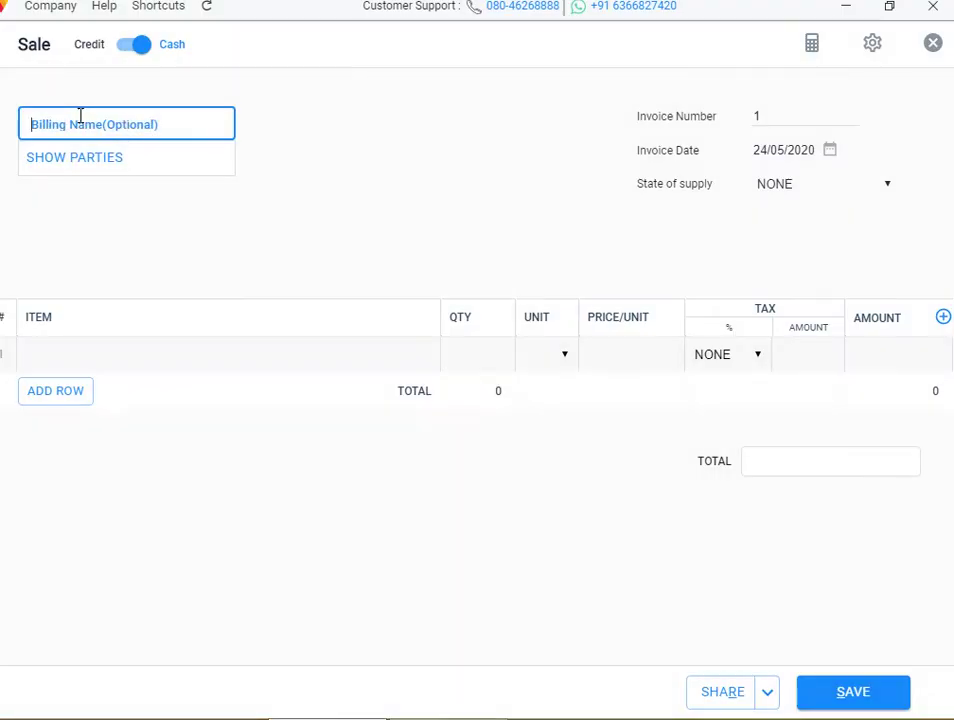
{"action": "left_click", "coordinate": [292, 148]}
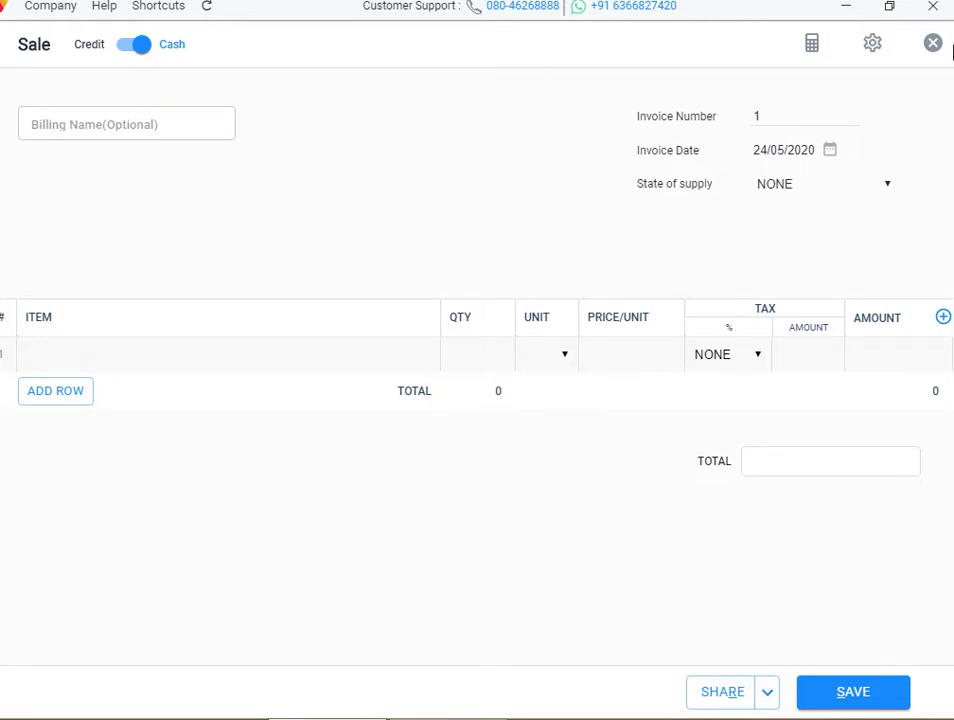
{"action": "left_click", "coordinate": [933, 45]}
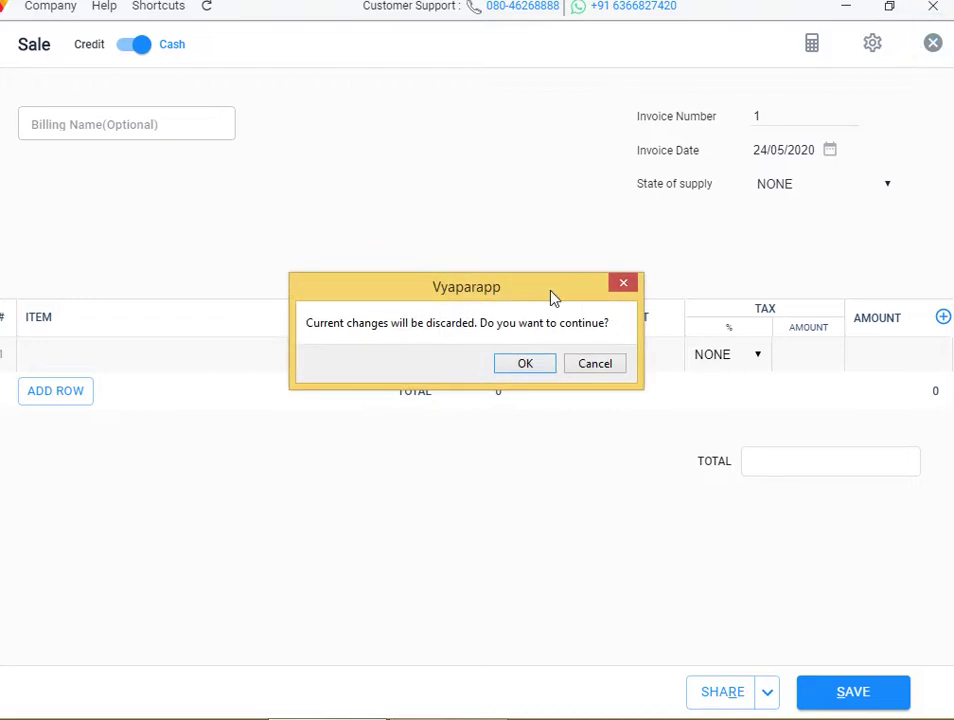
{"action": "left_click", "coordinate": [530, 361]}
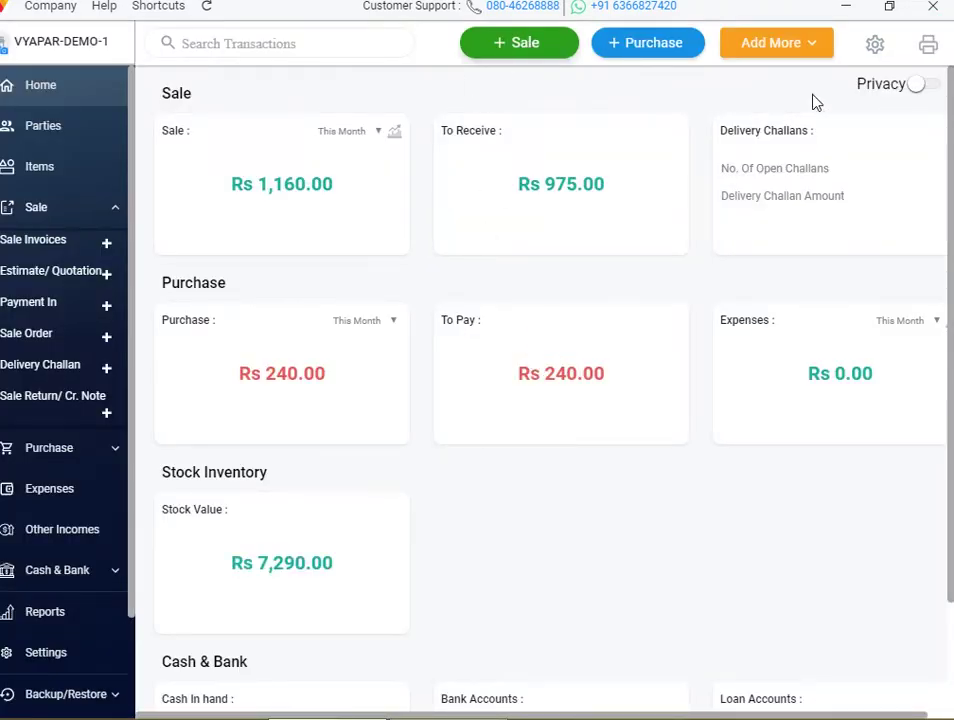
Enable Customers P.O. Details on Transactions in the transaction settings
{"action": "left_click", "coordinate": [873, 47]}
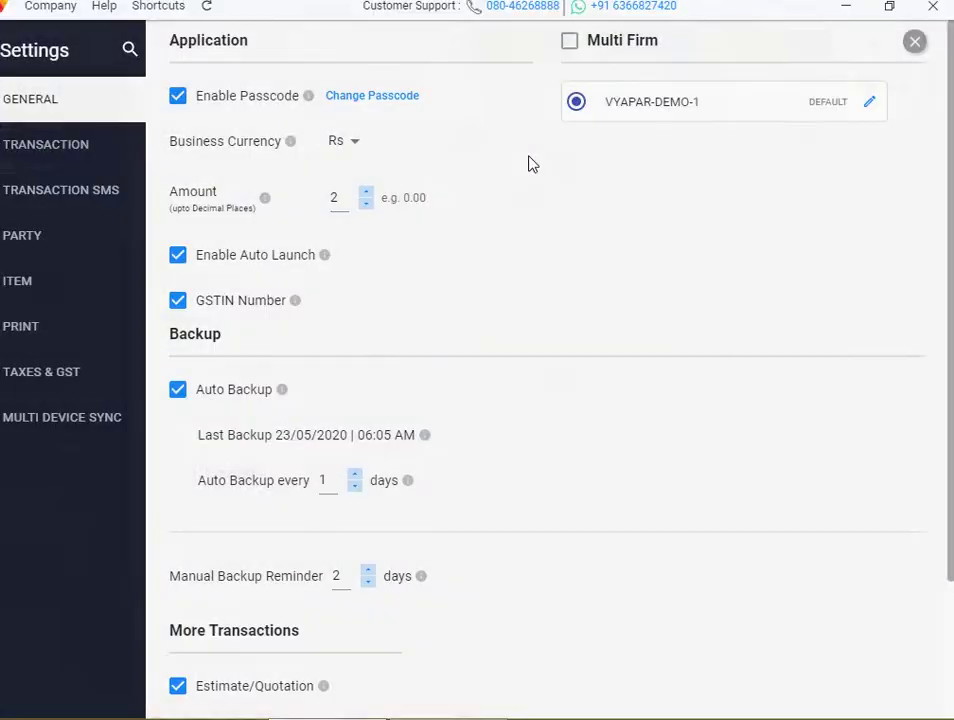
{"action": "left_click", "coordinate": [80, 150]}
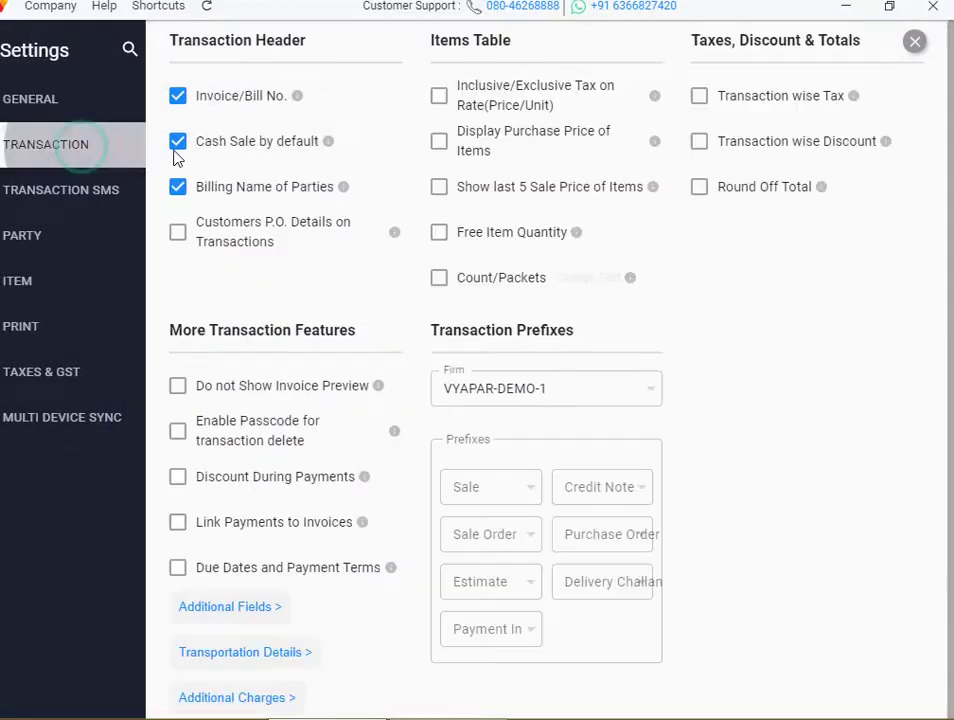
{"action": "left_click", "coordinate": [180, 236]}
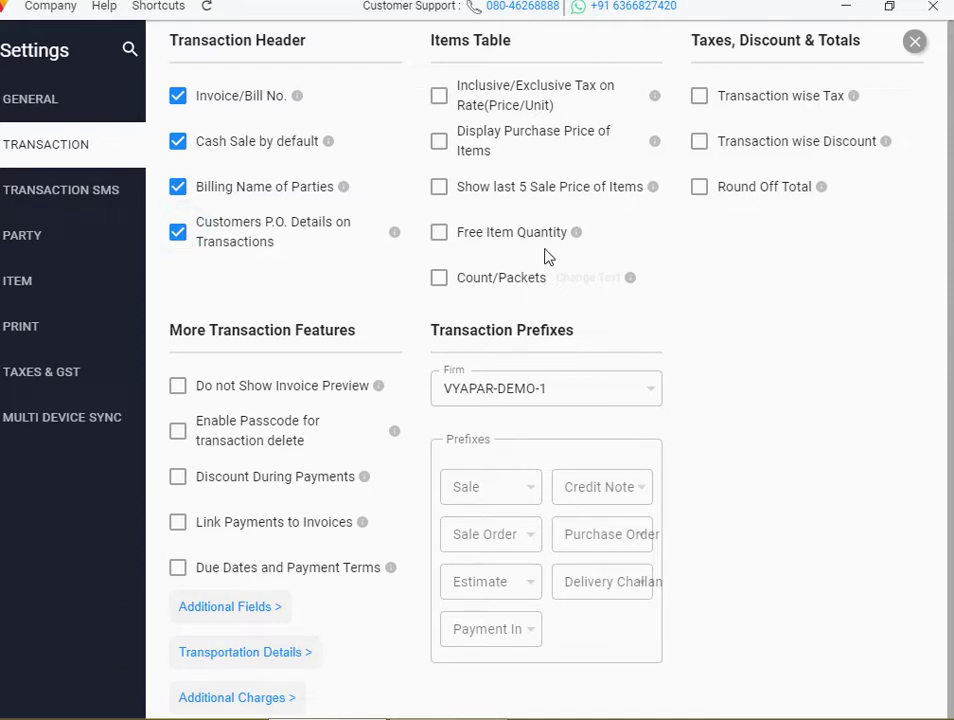
{"action": "left_click", "coordinate": [914, 41]}
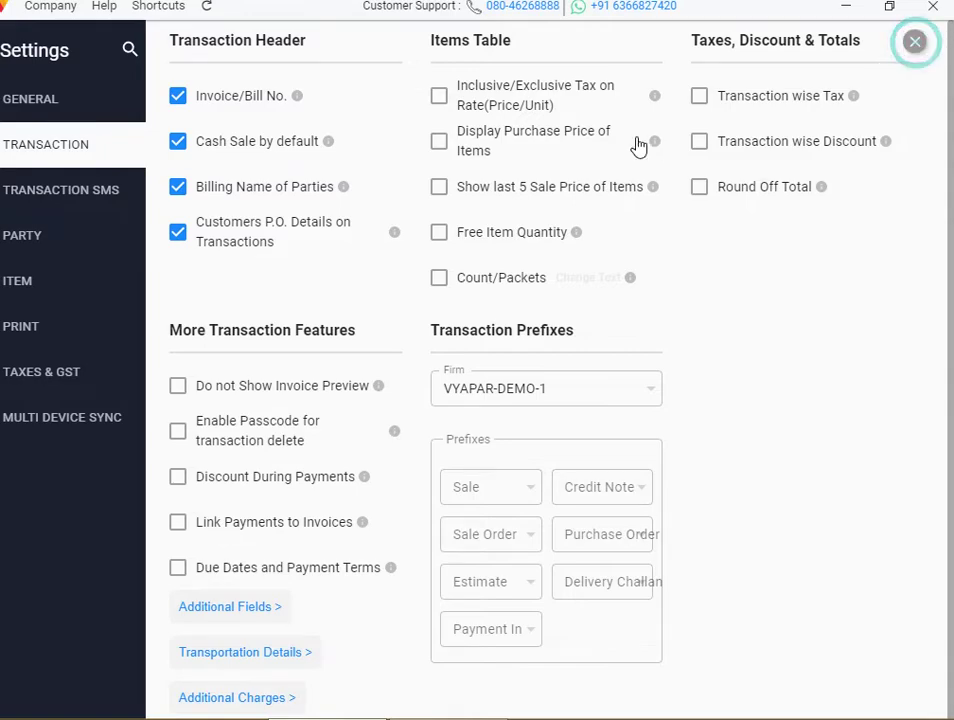
Check the PO No. and PO Date fields on a new sale, then discard it
{"action": "left_click", "coordinate": [497, 52]}
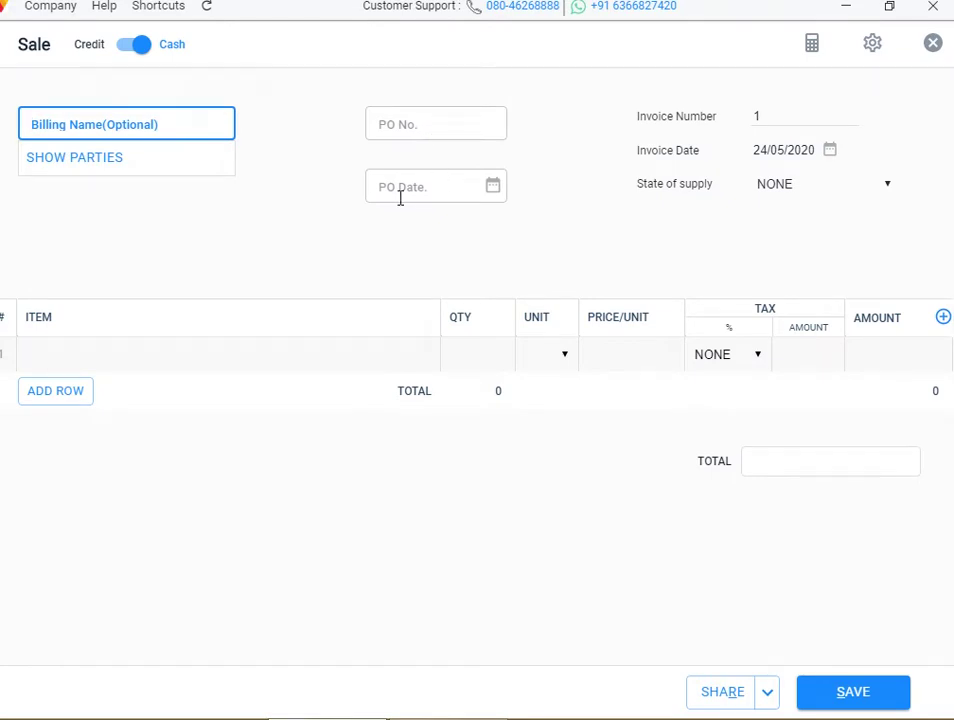
{"action": "left_click", "coordinate": [932, 45]}
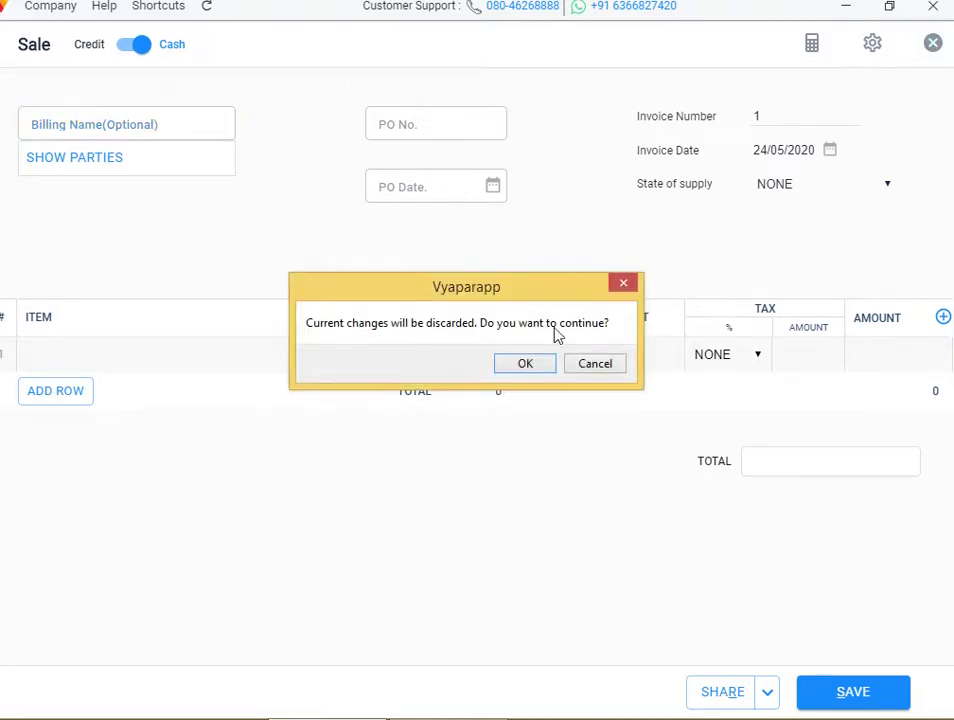
{"action": "left_click", "coordinate": [537, 364]}
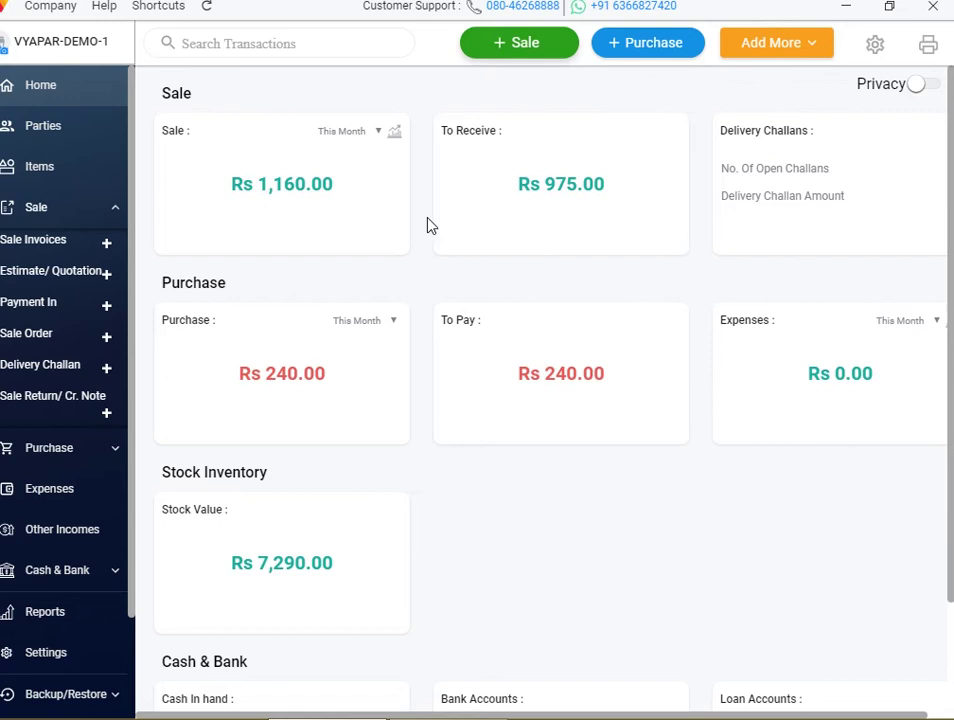
{"action": "left_click", "coordinate": [874, 44]}
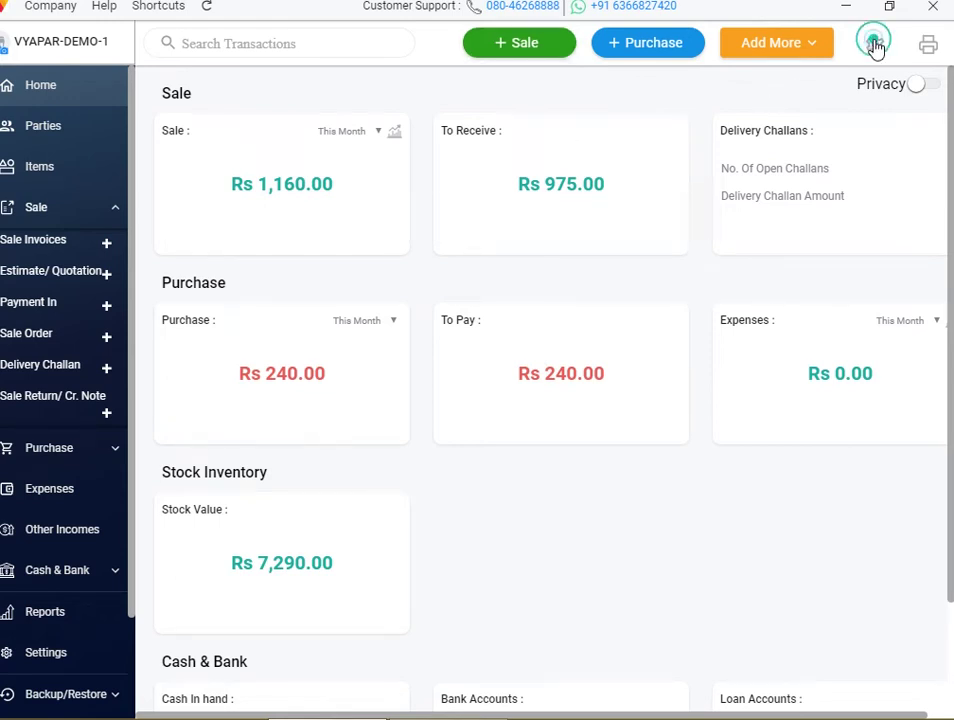
{"action": "left_click", "coordinate": [83, 166]}
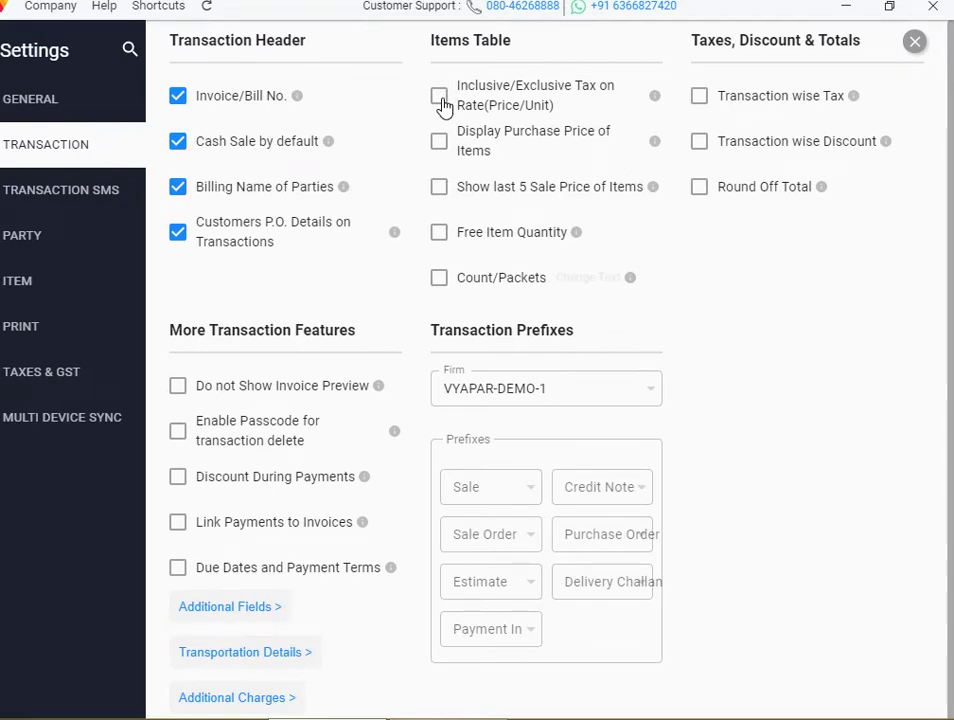
{"action": "left_click", "coordinate": [444, 104]}
{"action": "left_click", "coordinate": [914, 42]}
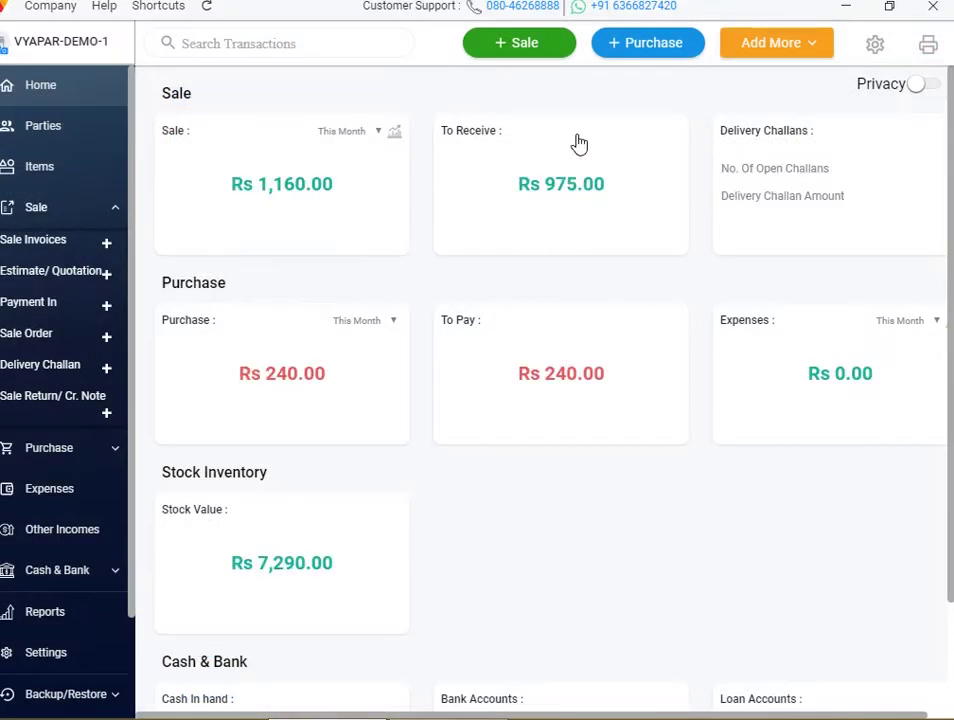
{"action": "left_click", "coordinate": [545, 52]}
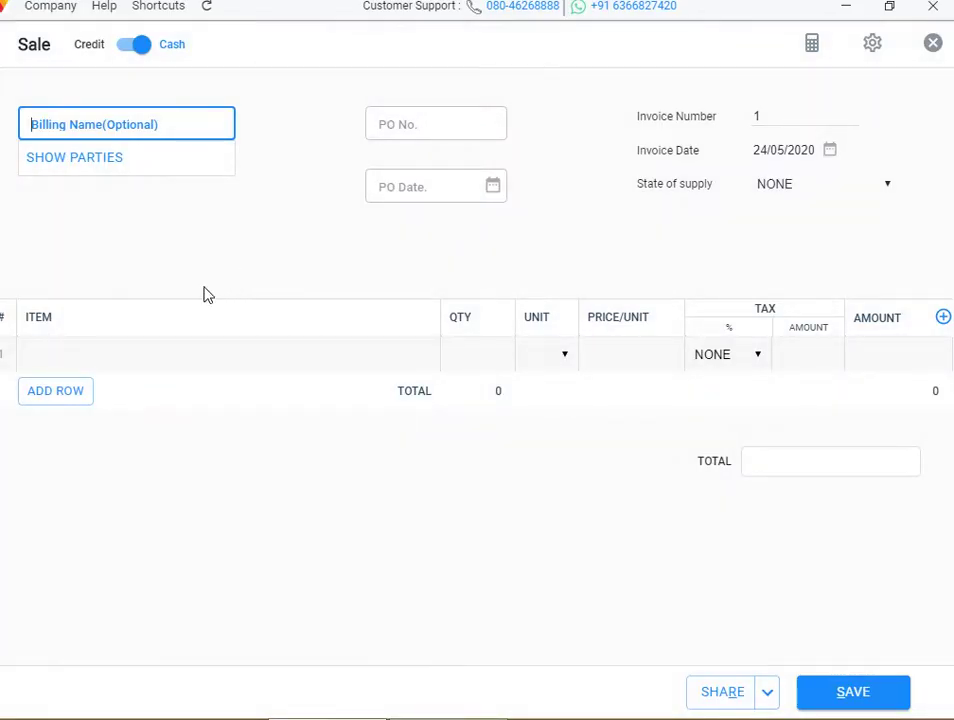
{"action": "left_click", "coordinate": [149, 320]}
{"action": "left_click", "coordinate": [112, 366]}
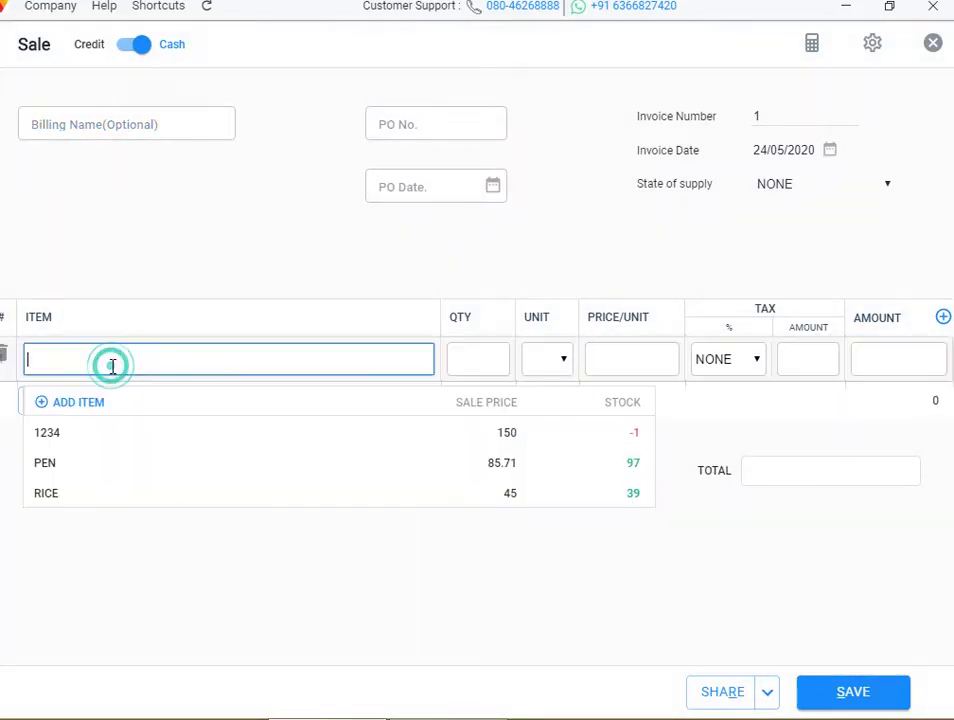
{"action": "left_click", "coordinate": [90, 433]}
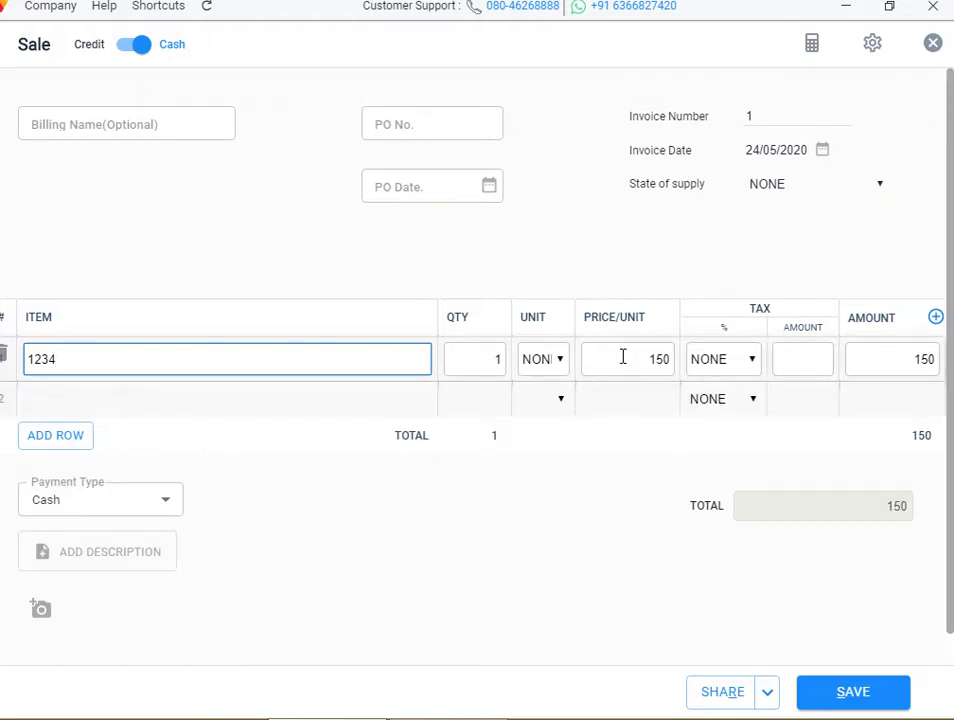
{"action": "left_click", "coordinate": [548, 360]}
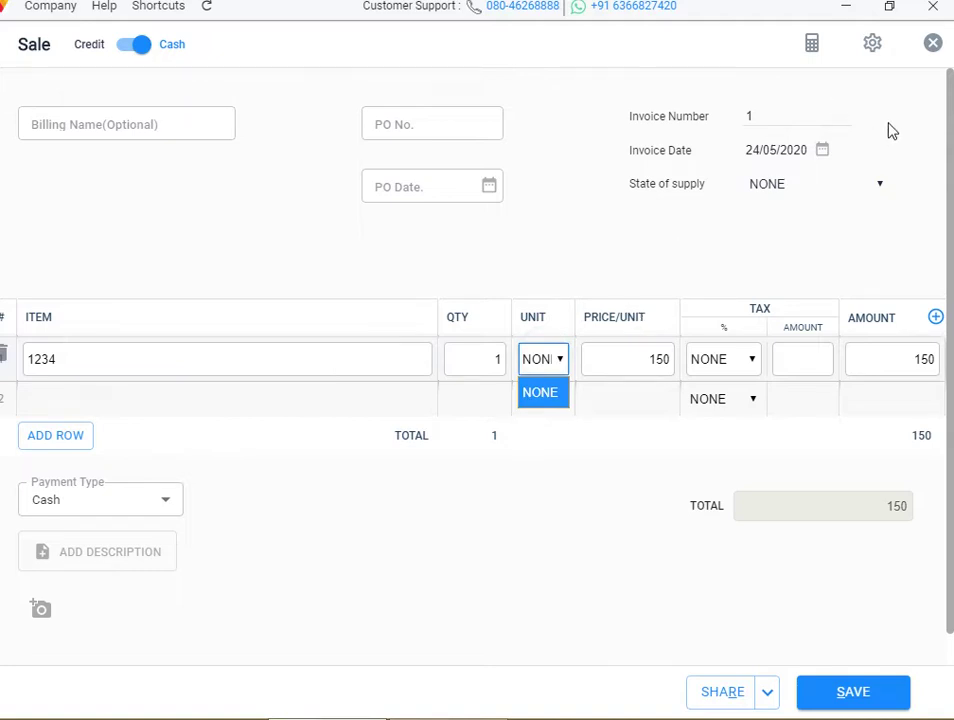
{"action": "left_click", "coordinate": [484, 240]}
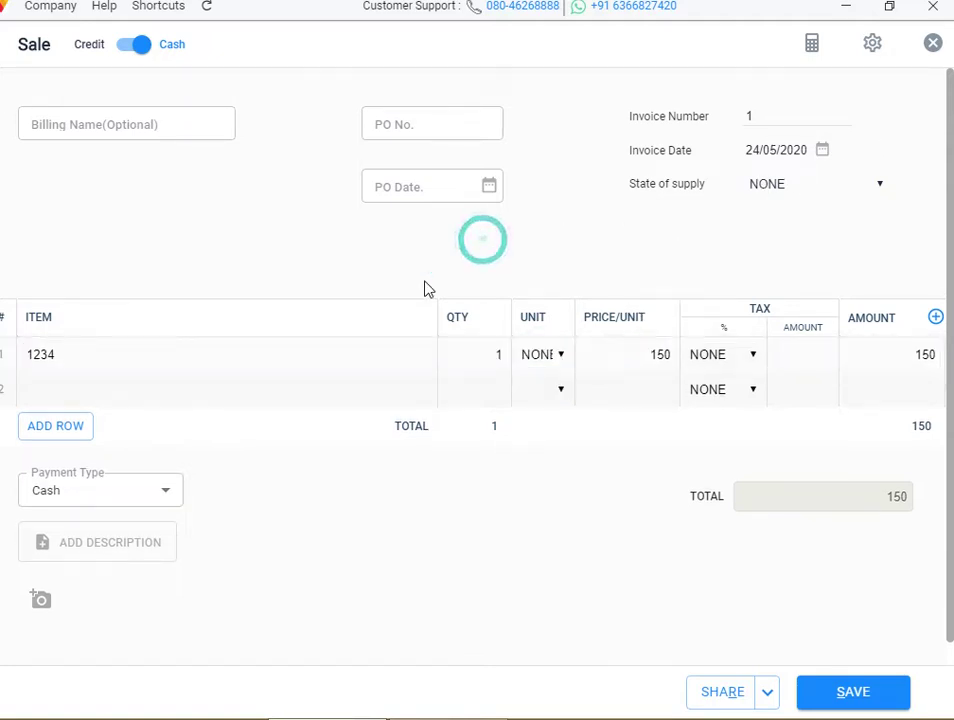
{"action": "left_click", "coordinate": [198, 359]}
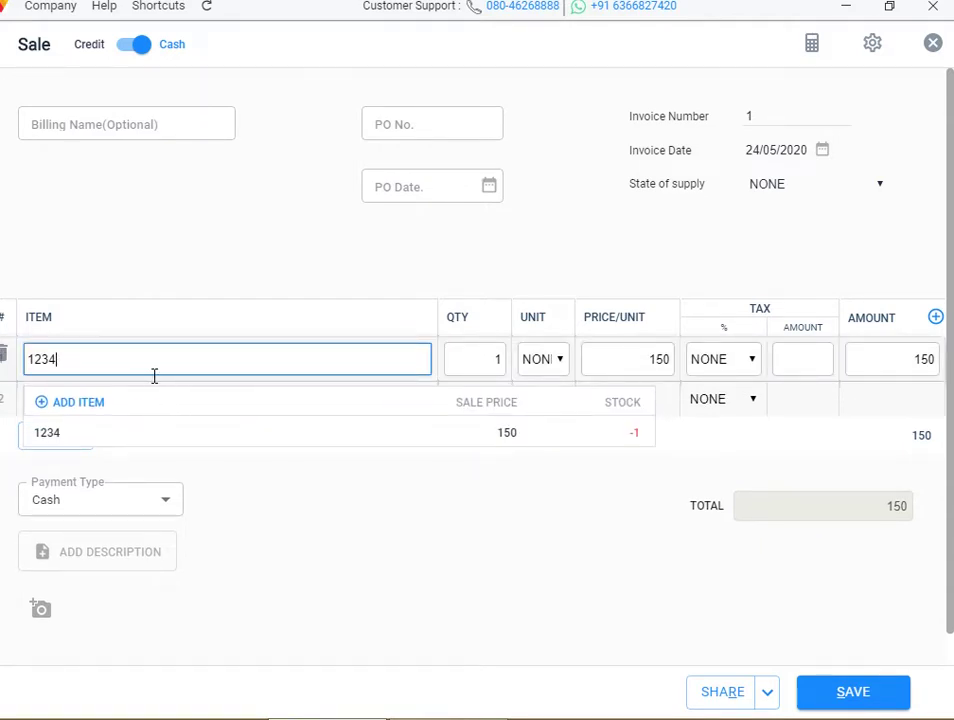
{"action": "key", "text": "BackSpace"}
{"action": "key", "text": "BackSpace"}
{"action": "key", "text": "BackSpace"}
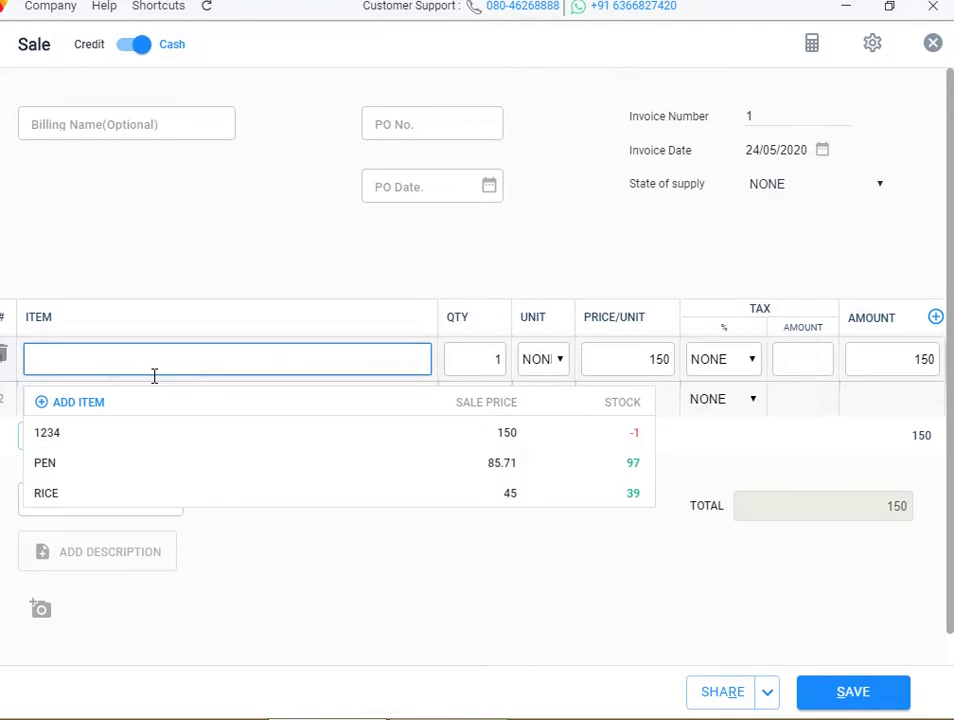
{"action": "left_click", "coordinate": [113, 464]}
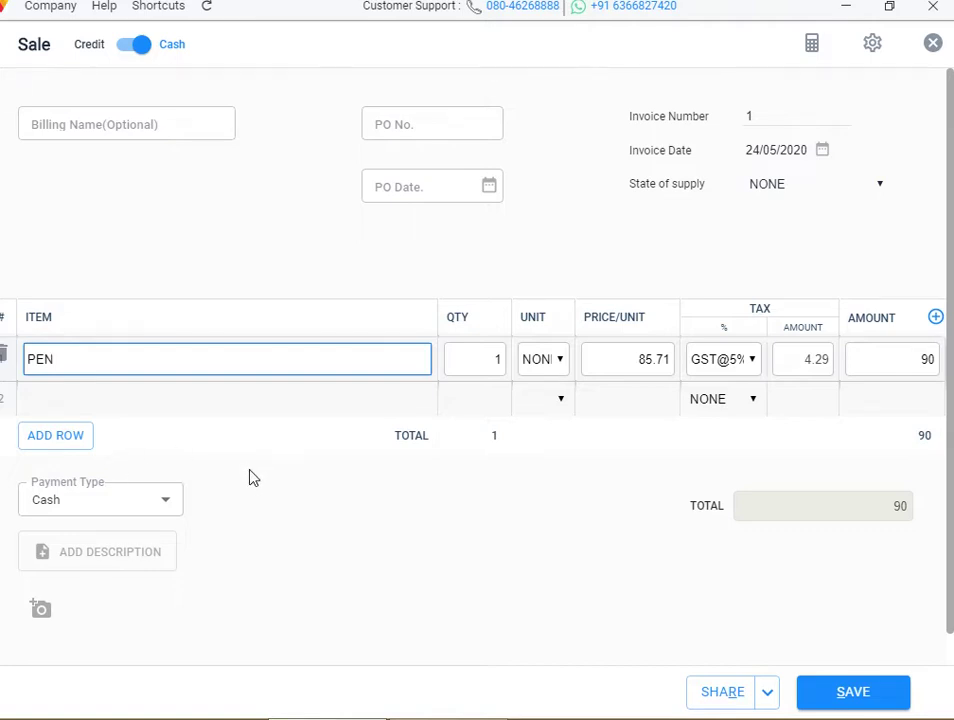
{"action": "left_click", "coordinate": [933, 43]}
{"action": "left_click", "coordinate": [548, 367]}
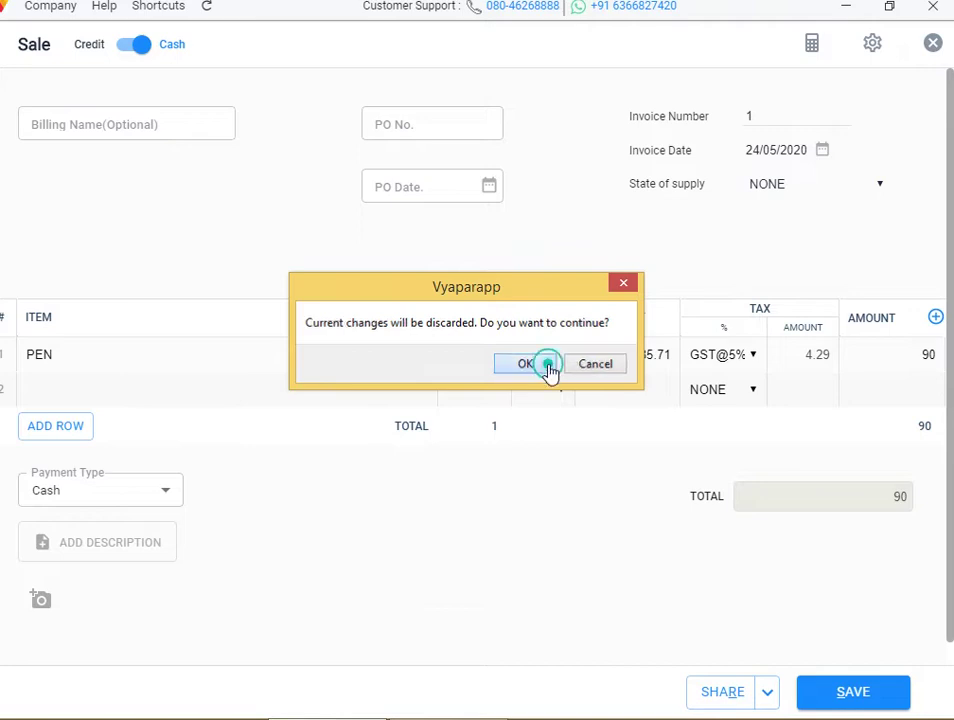
Enable Inclusive/Exclusive Tax on Rate in the transaction settings
{"action": "left_click", "coordinate": [875, 47]}
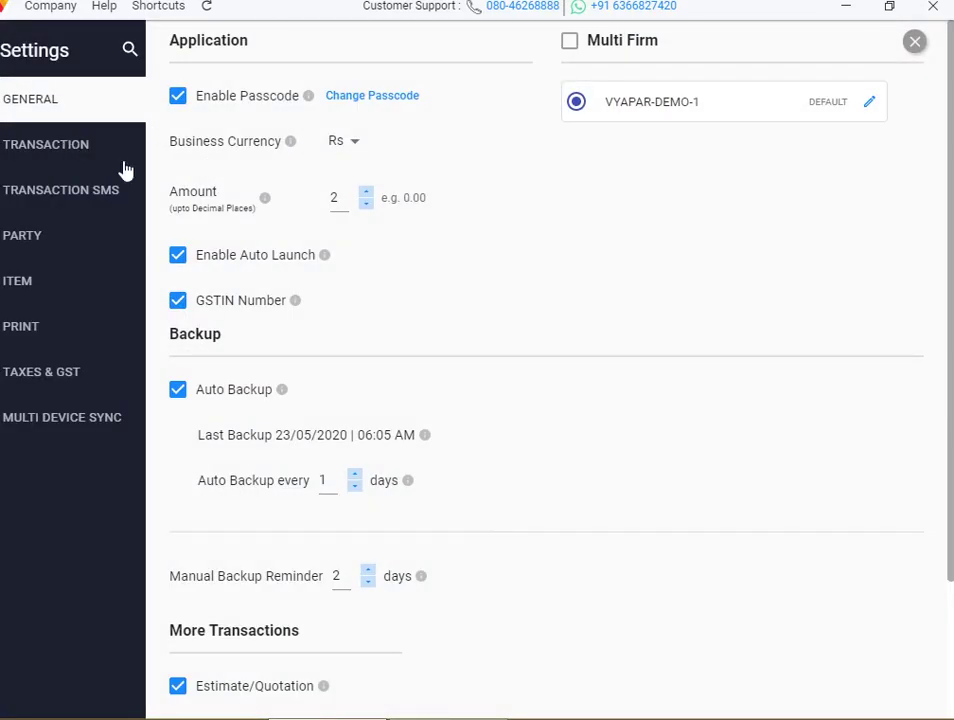
{"action": "left_click", "coordinate": [86, 156]}
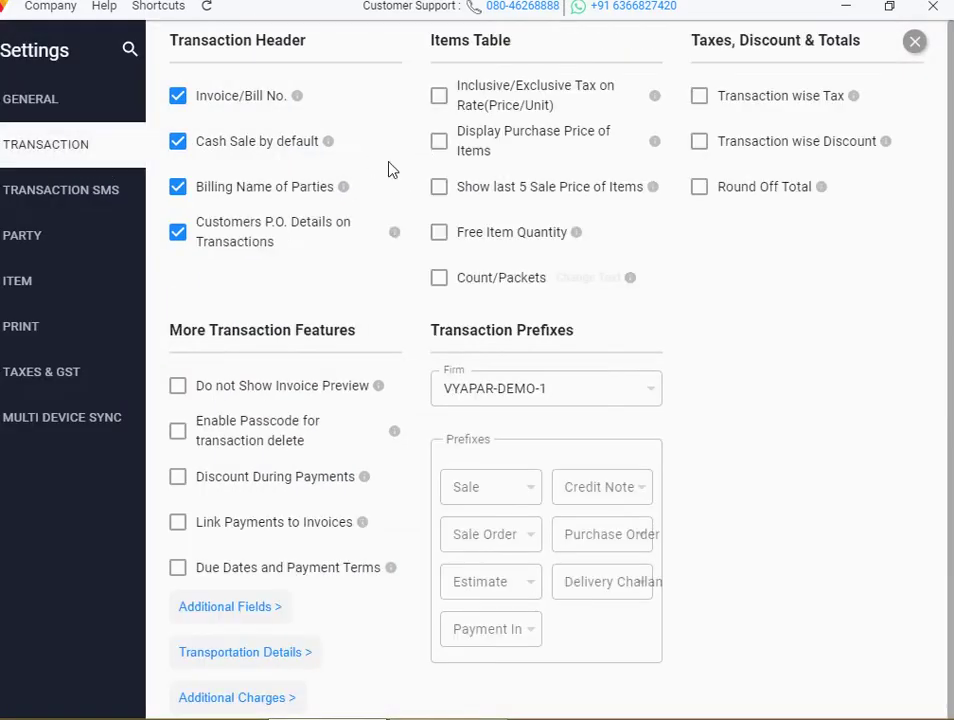
{"action": "left_click", "coordinate": [444, 102]}
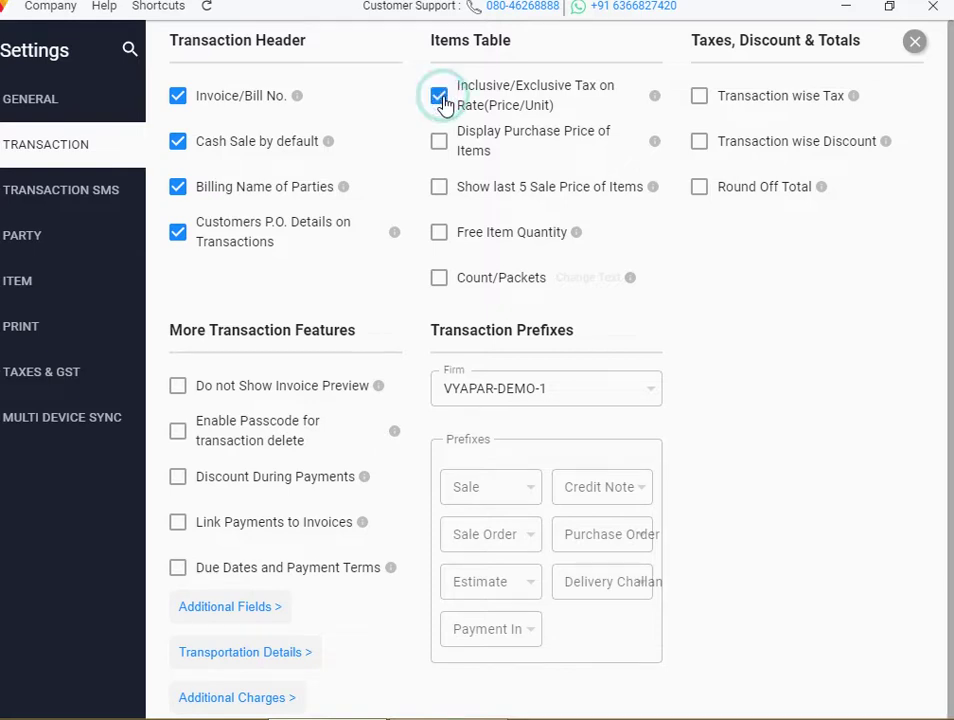
{"action": "left_click", "coordinate": [915, 45]}
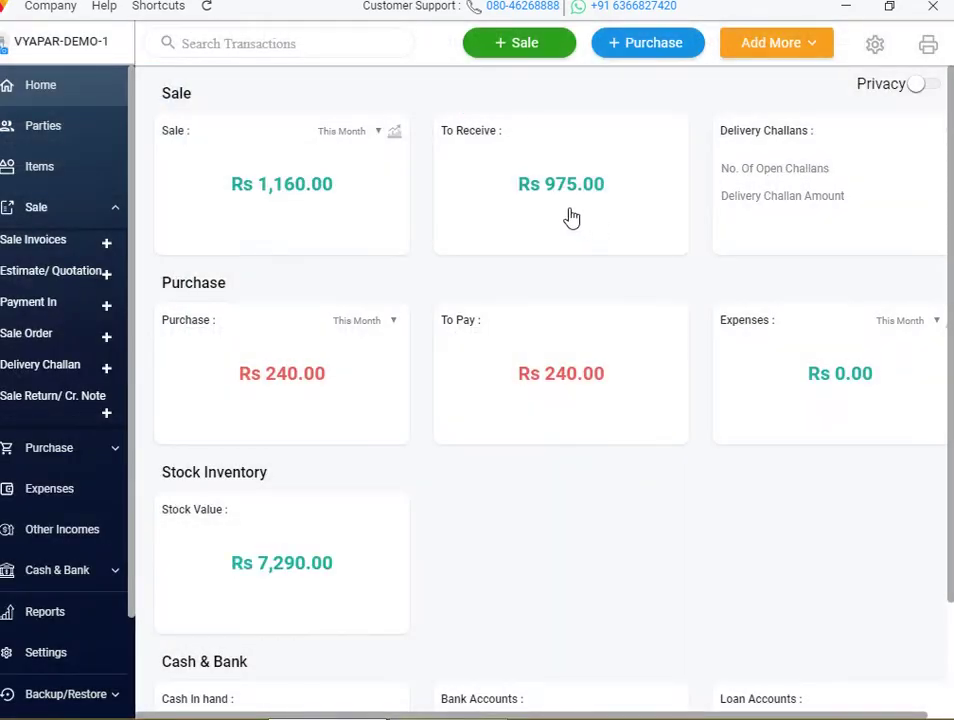
Check the Tax Included/Excluded choice on a new sale, then discard it
{"action": "left_click", "coordinate": [544, 58]}
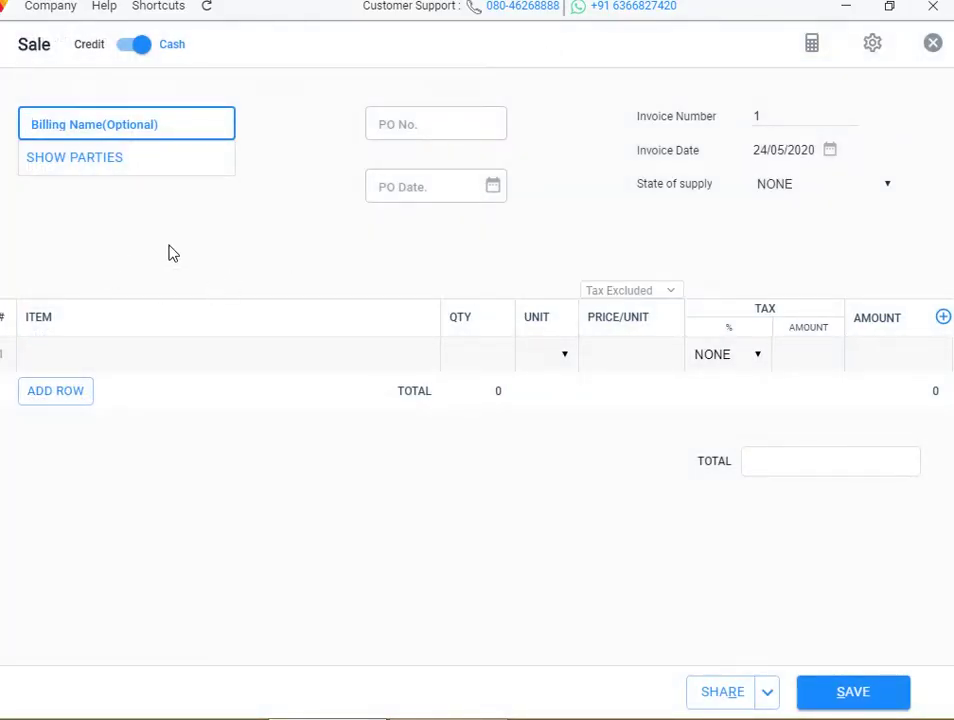
{"action": "left_click", "coordinate": [641, 292]}
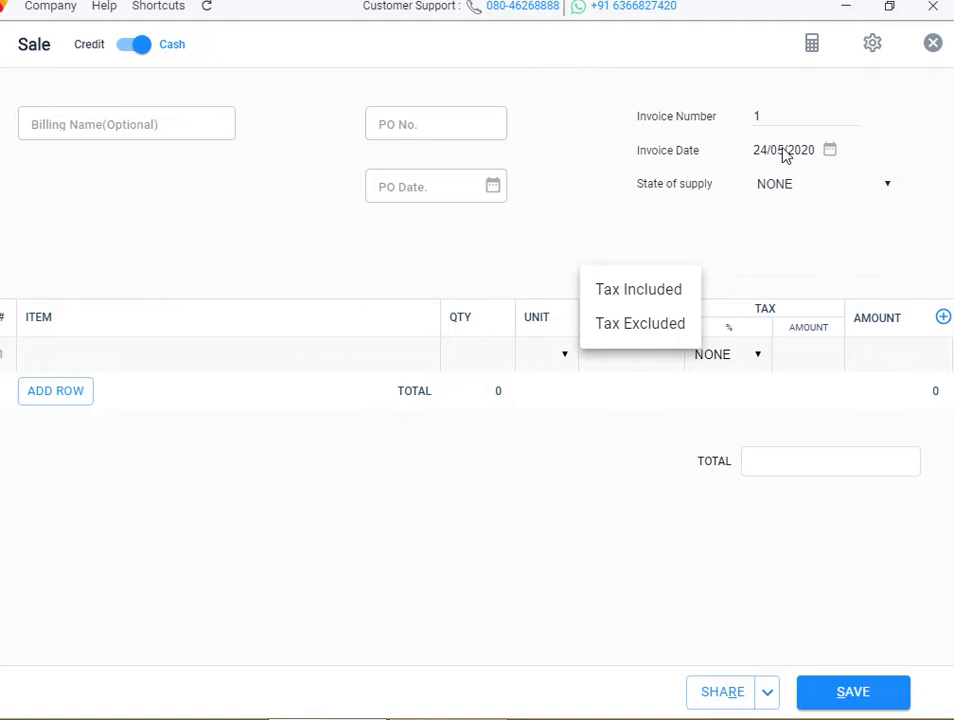
{"action": "left_click", "coordinate": [932, 43]}
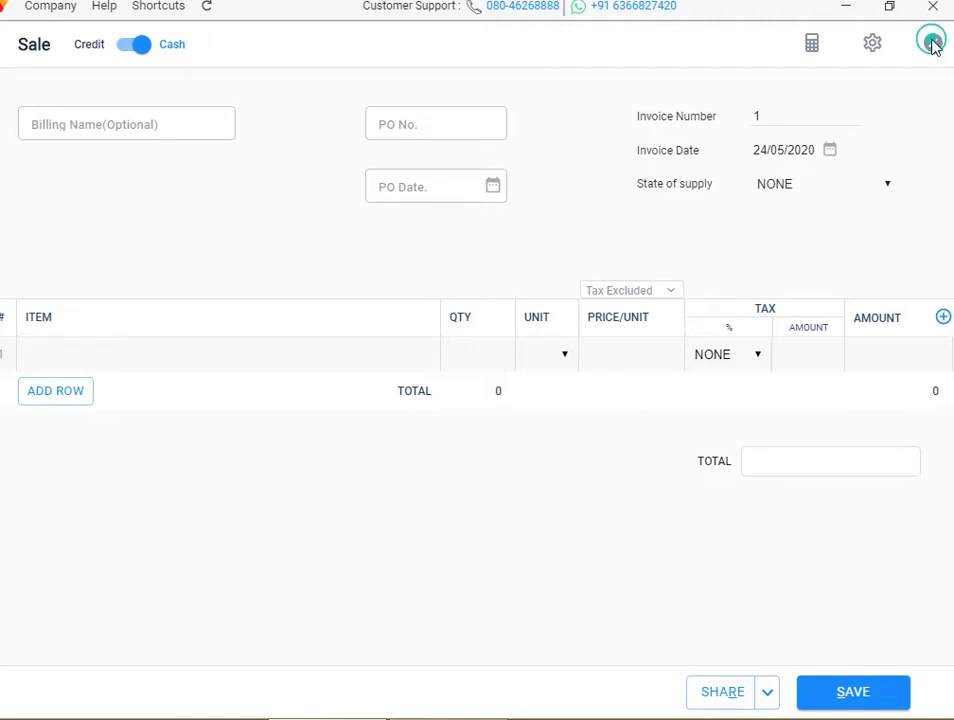
{"action": "left_click", "coordinate": [932, 43]}
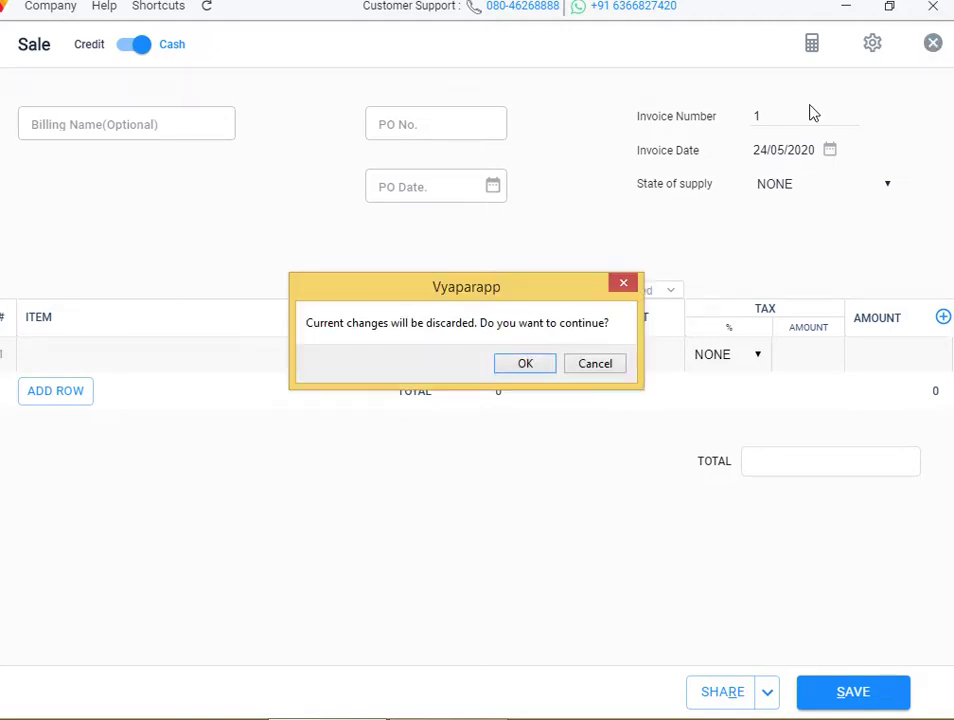
{"action": "left_click", "coordinate": [528, 366]}
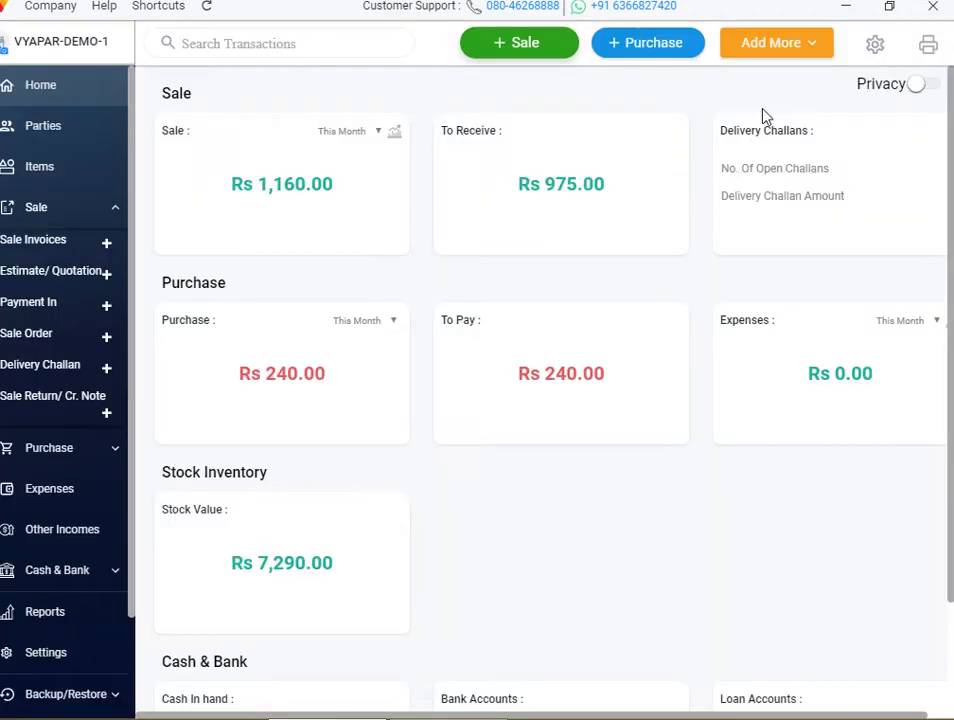
{"action": "left_click", "coordinate": [875, 46]}
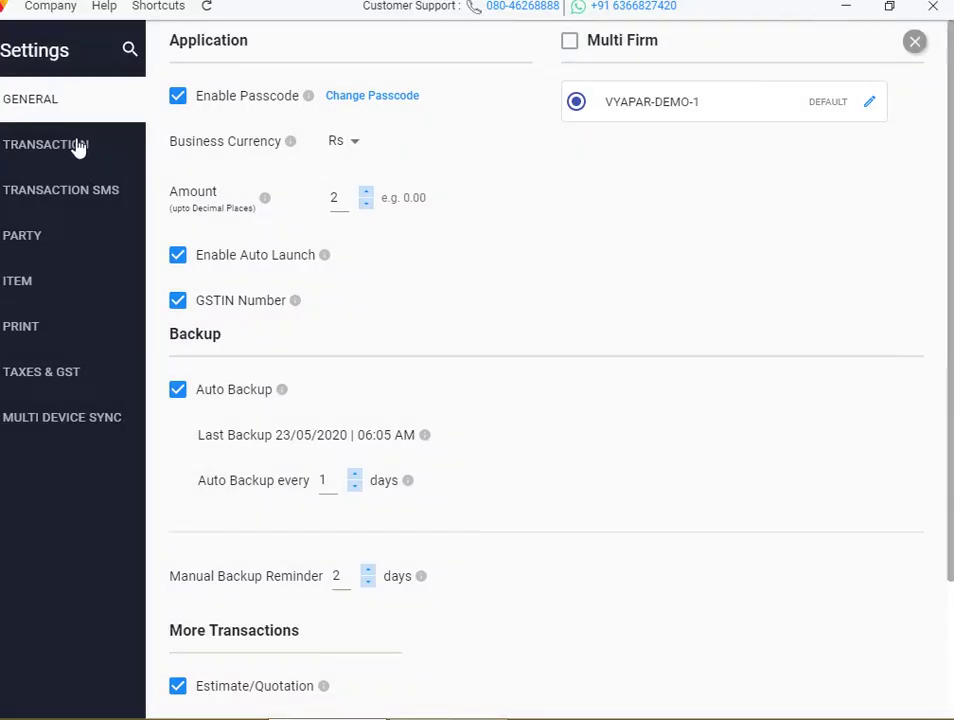
{"action": "left_click", "coordinate": [78, 147]}
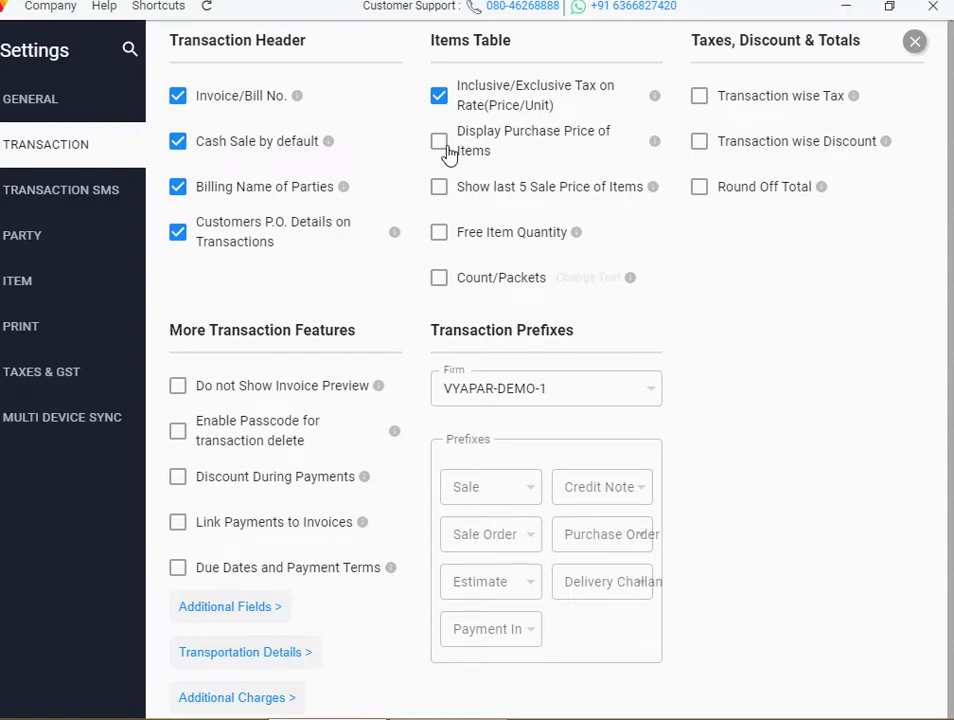
{"action": "left_click", "coordinate": [440, 143]}
{"action": "left_click", "coordinate": [442, 145]}
{"action": "left_click", "coordinate": [914, 41]}
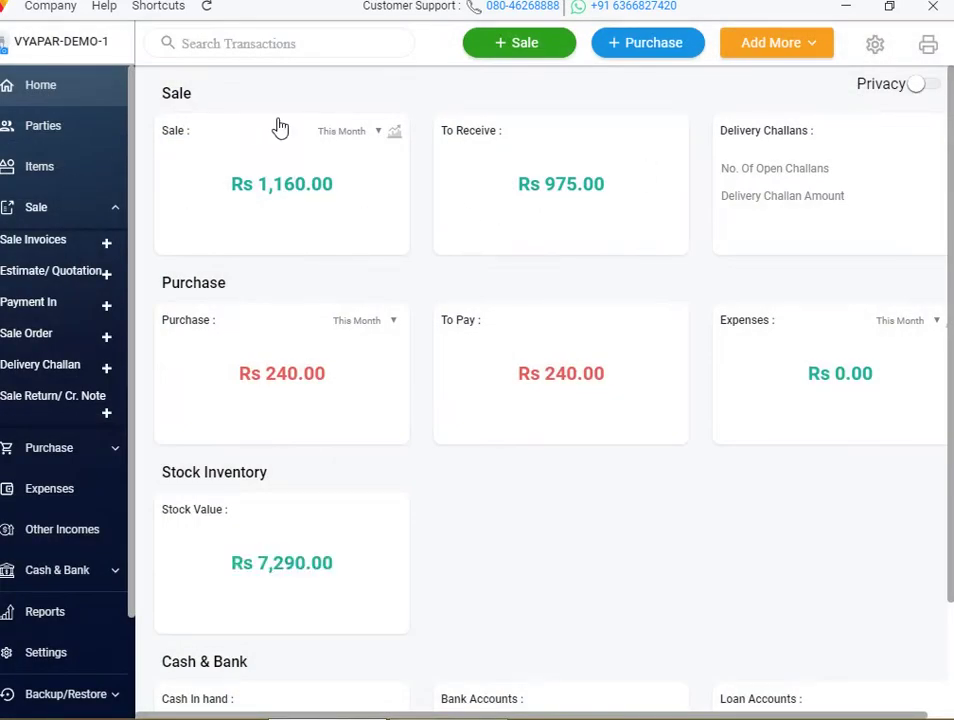
Start a new purchase bill with SUPPLIER as the party
{"action": "left_click", "coordinate": [673, 44]}
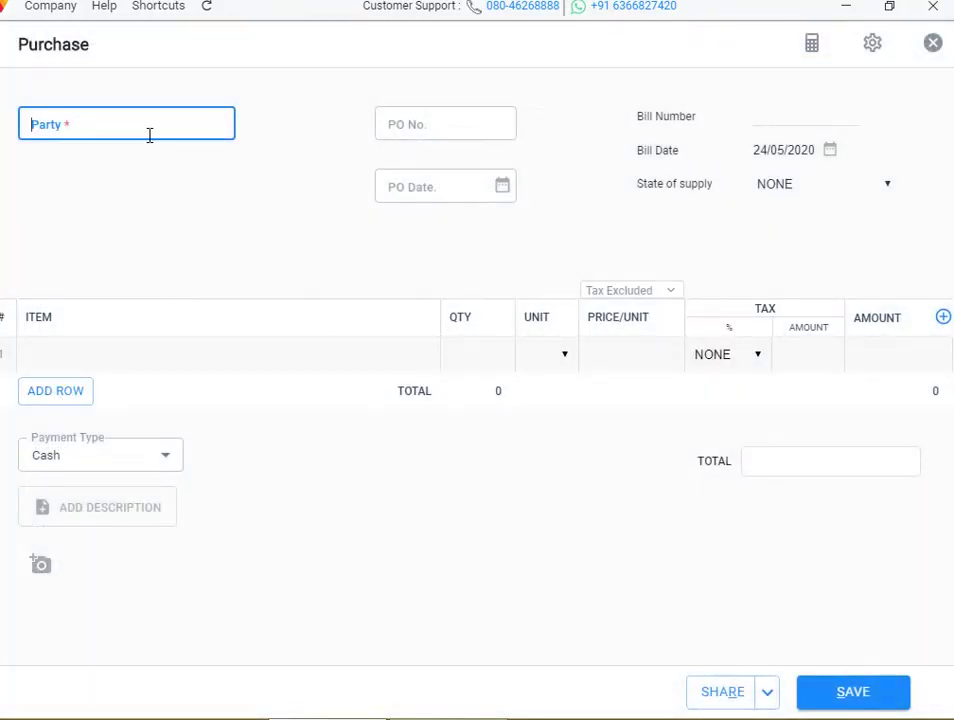
{"action": "left_click", "coordinate": [149, 131]}
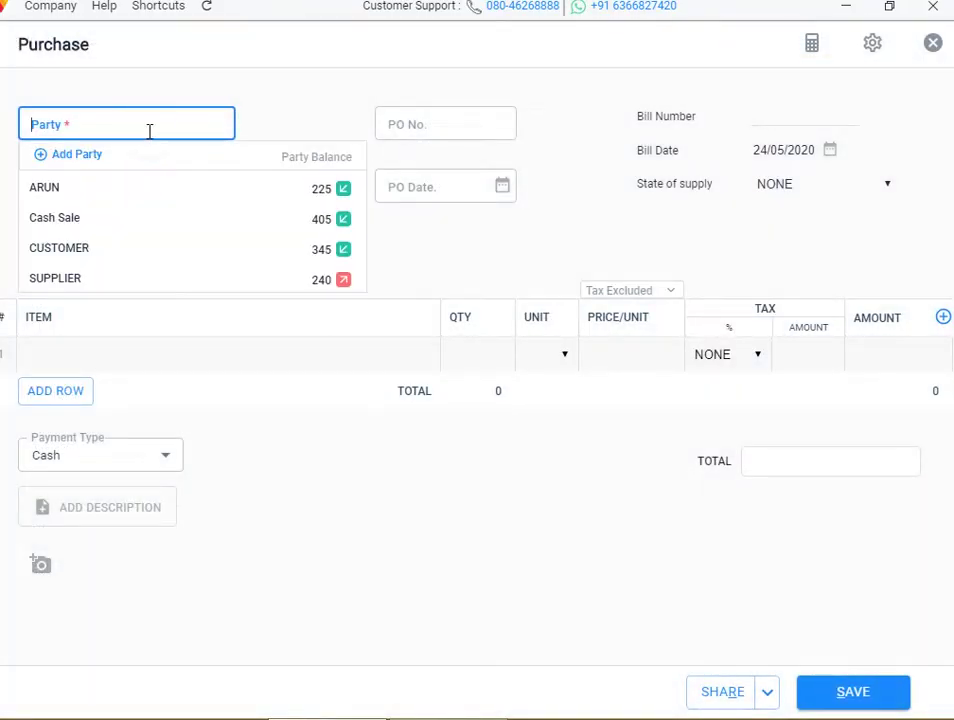
{"action": "left_click", "coordinate": [110, 252]}
{"action": "left_click", "coordinate": [123, 146]}
{"action": "left_click", "coordinate": [126, 150]}
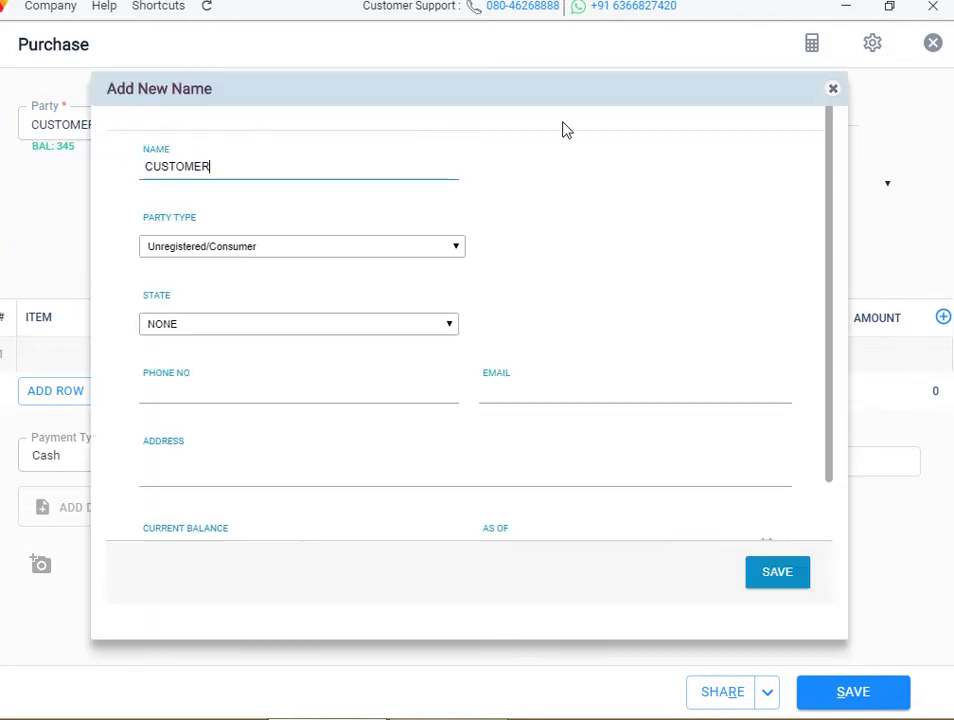
{"action": "left_click", "coordinate": [827, 93]}
{"action": "left_click", "coordinate": [145, 117]}
{"action": "key", "text": "BackSpace"}
{"action": "key", "text": "BackSpace"}
{"action": "key", "text": "BackSpace"}
{"action": "key", "text": "BackSpace"}
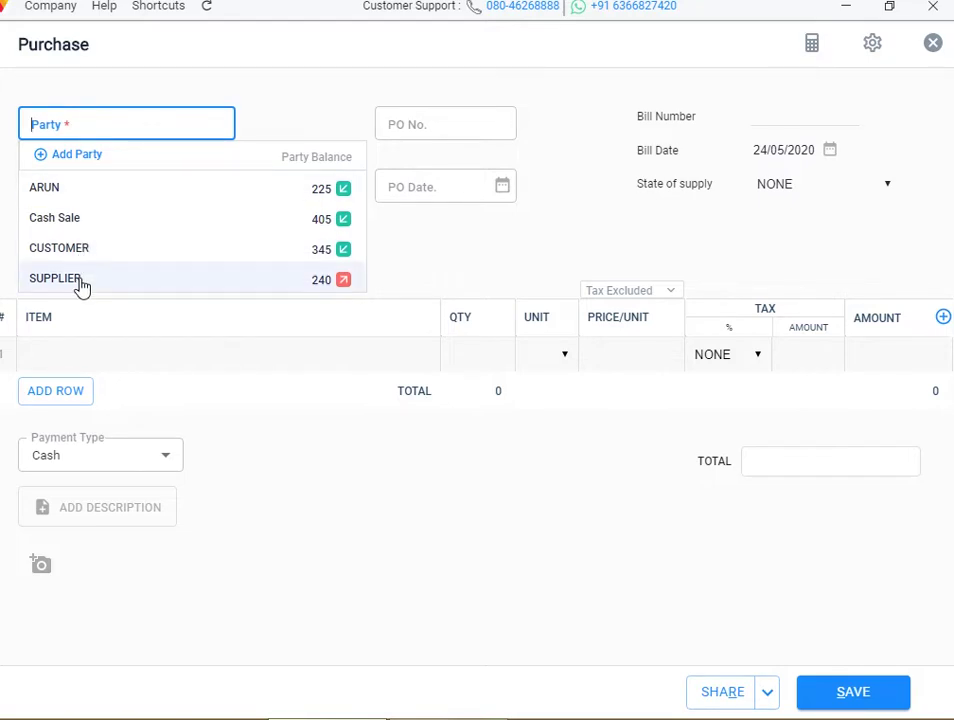
{"action": "left_click", "coordinate": [80, 279]}
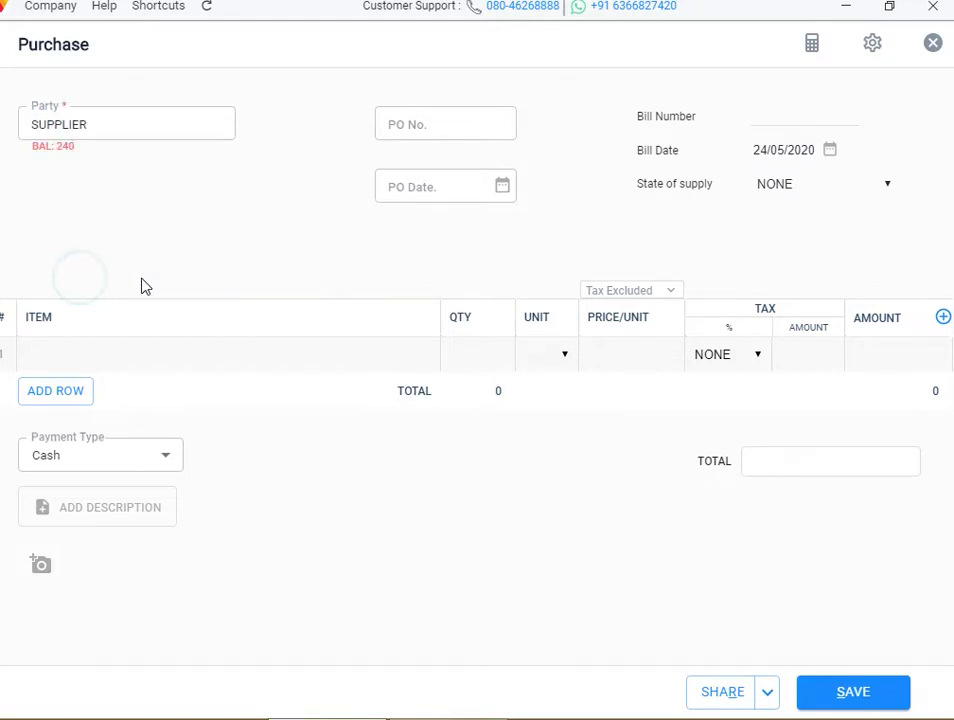
Add 50 PEN at GST@5% and save the purchase totalling 3750.08
{"action": "left_click", "coordinate": [83, 345]}
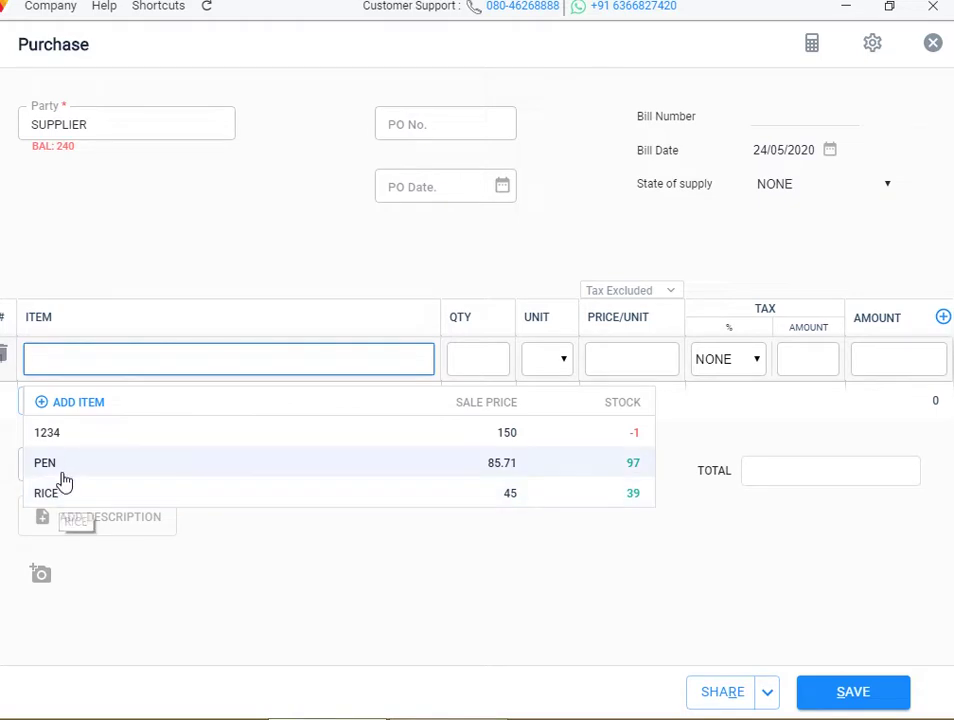
{"action": "left_click", "coordinate": [58, 468]}
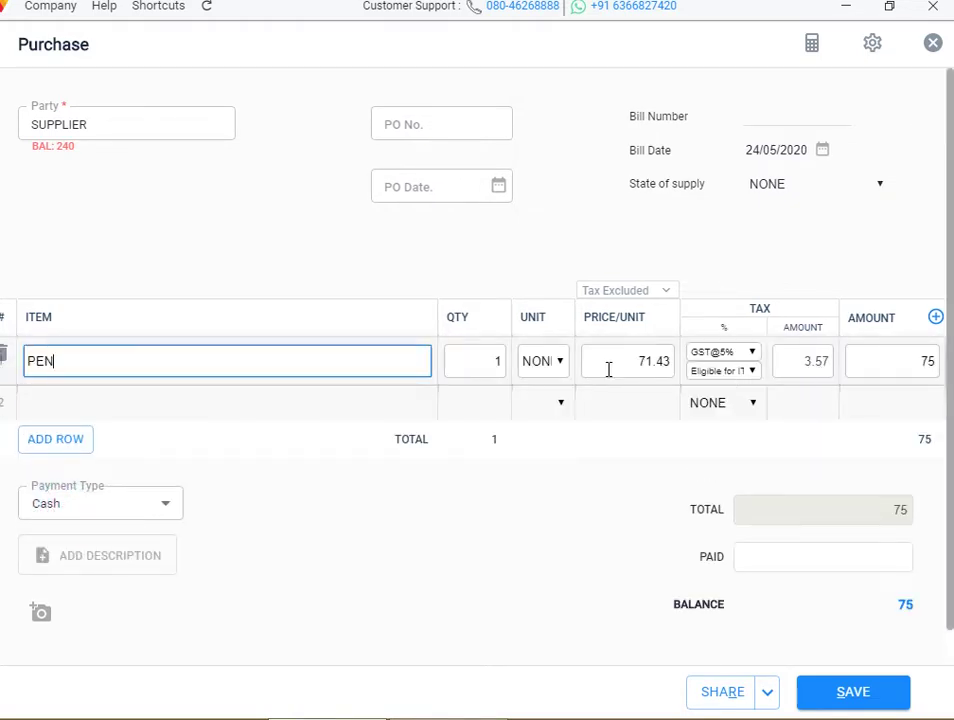
{"action": "left_click", "coordinate": [500, 360]}
{"action": "key", "text": "BackSpace"}
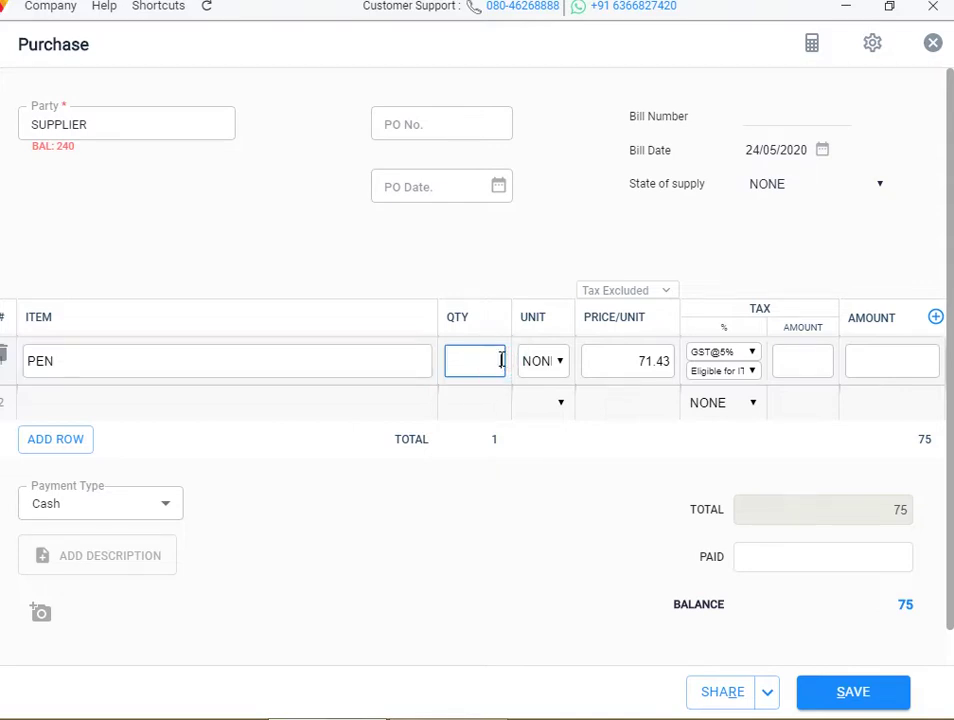
{"action": "type", "text": "50"}
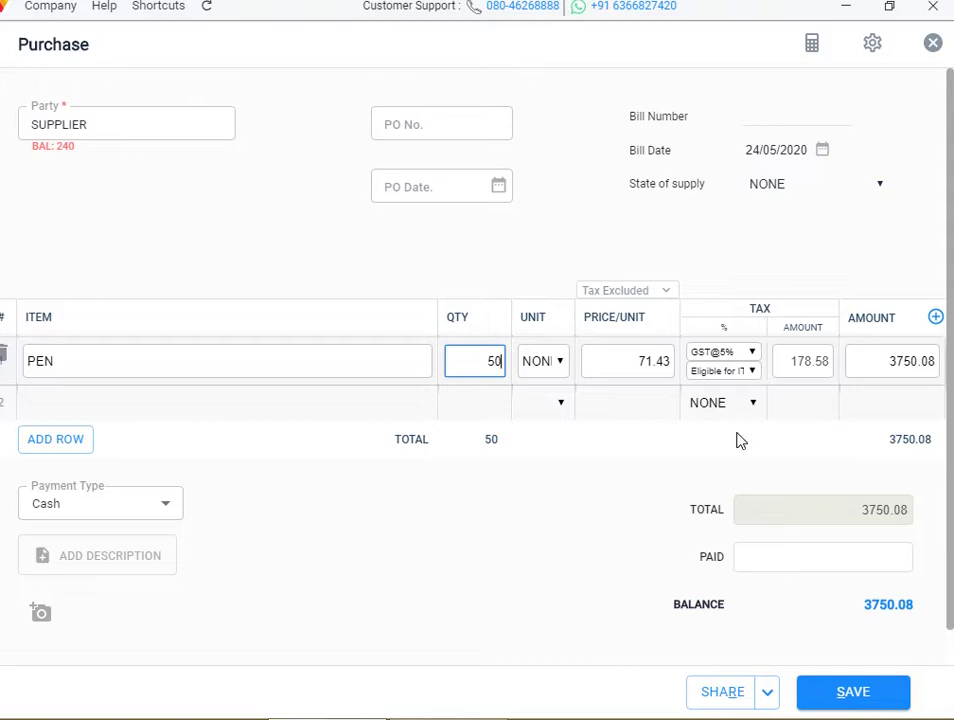
{"action": "left_click", "coordinate": [738, 358]}
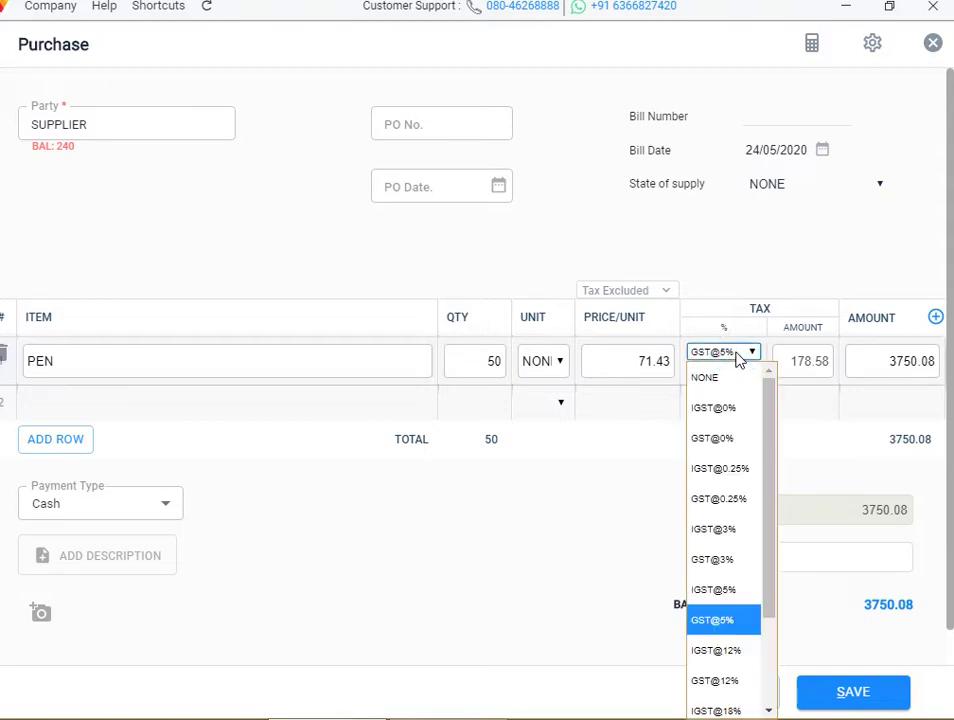
{"action": "left_click", "coordinate": [731, 621]}
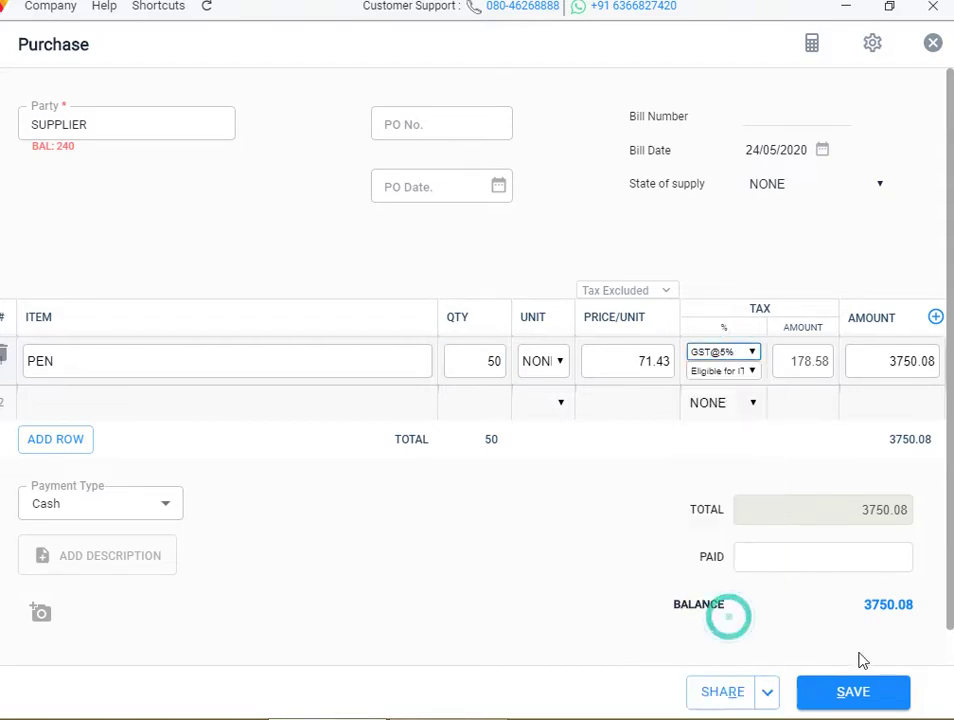
{"action": "left_click", "coordinate": [869, 703]}
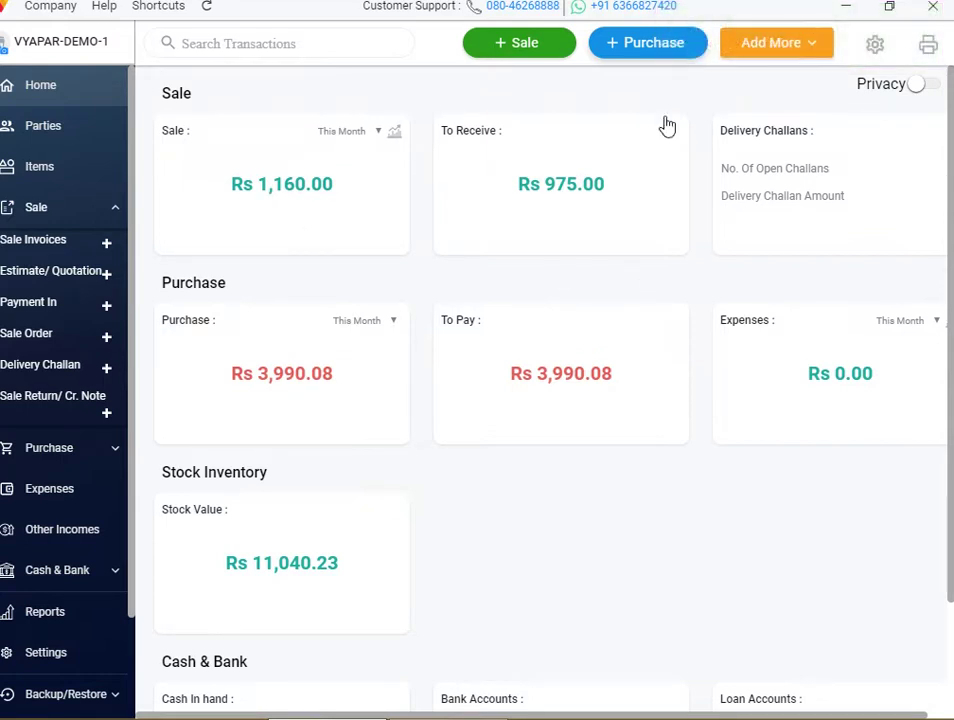
{"action": "left_click", "coordinate": [876, 54]}
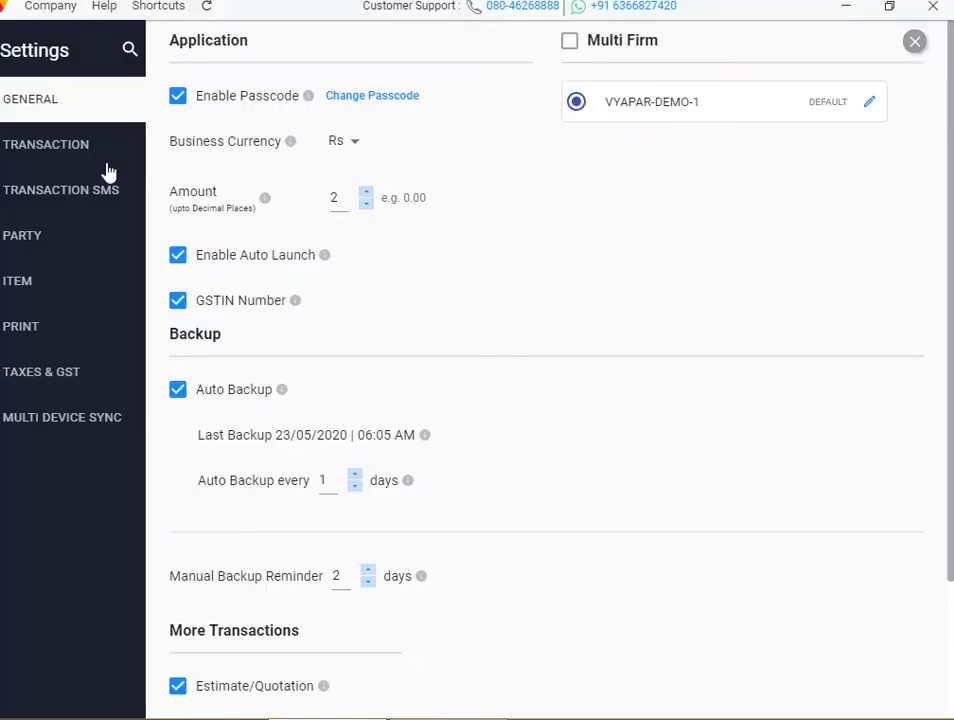
{"action": "left_click", "coordinate": [66, 146]}
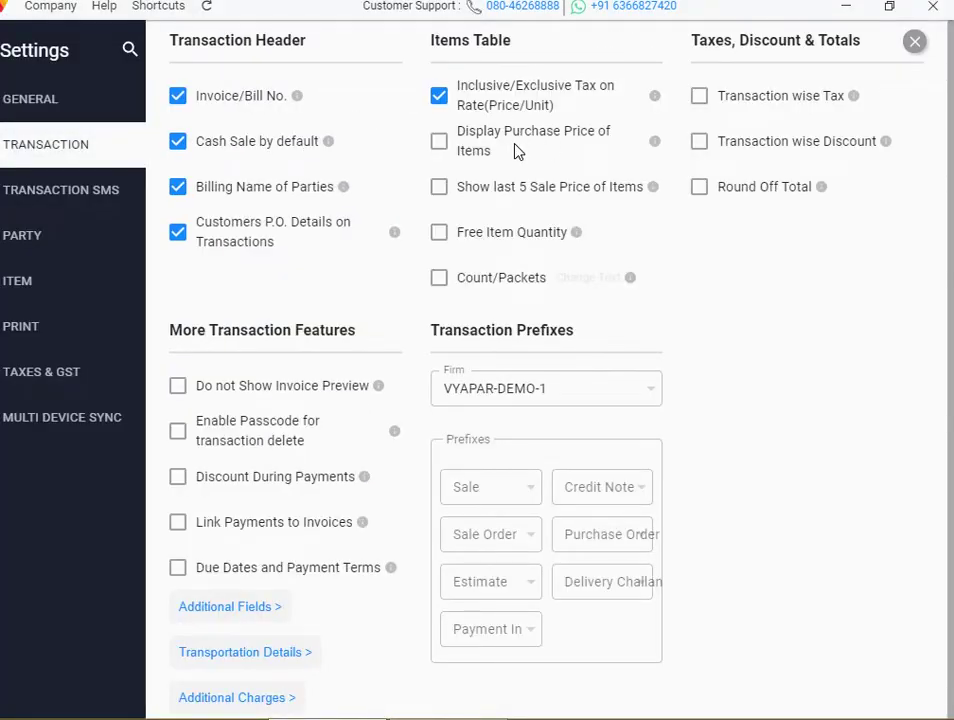
{"action": "left_click", "coordinate": [911, 45]}
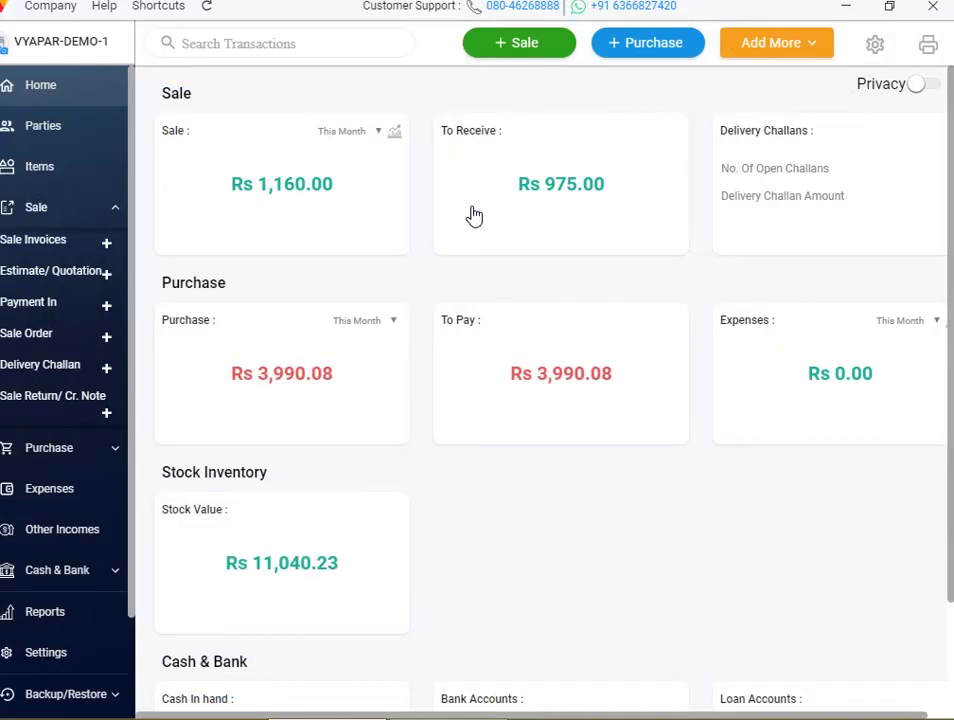
{"action": "left_click", "coordinate": [519, 60]}
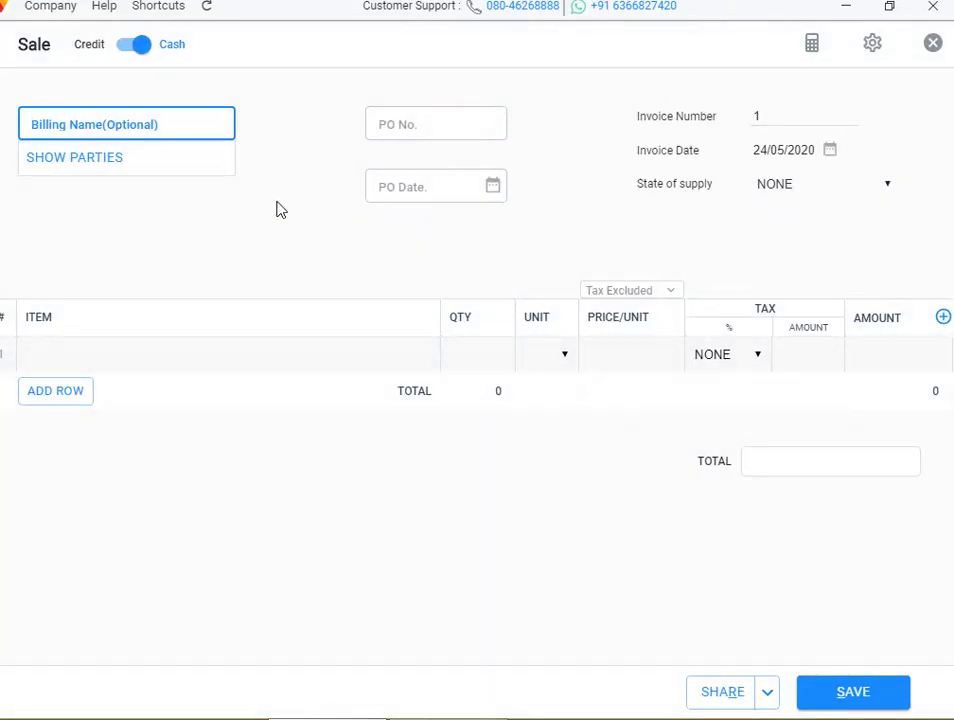
{"action": "left_click", "coordinate": [126, 356]}
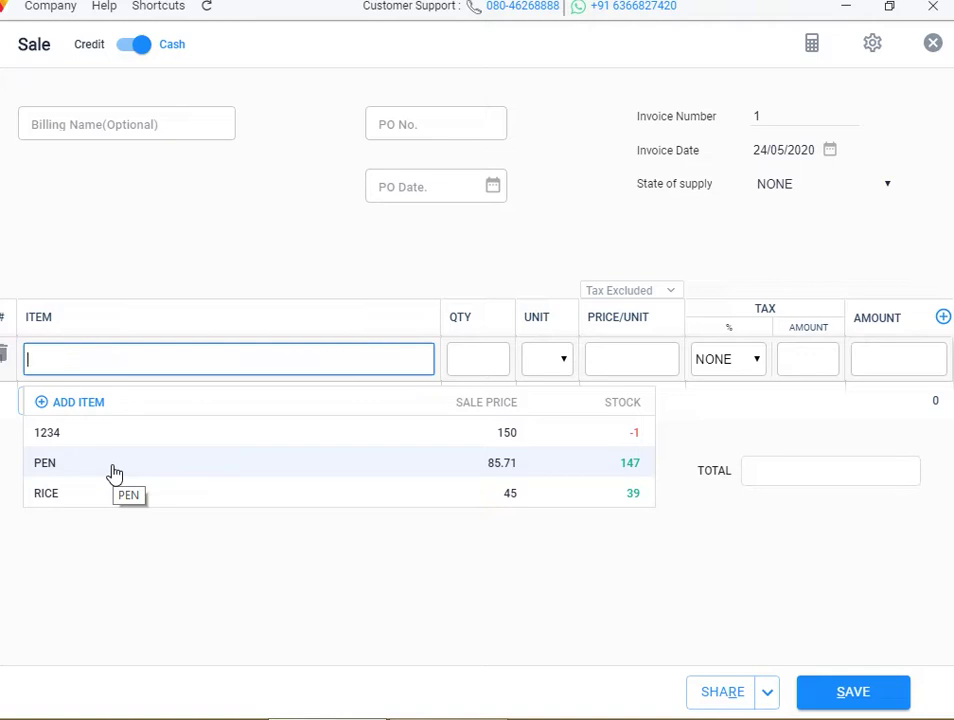
{"action": "left_click", "coordinate": [114, 472]}
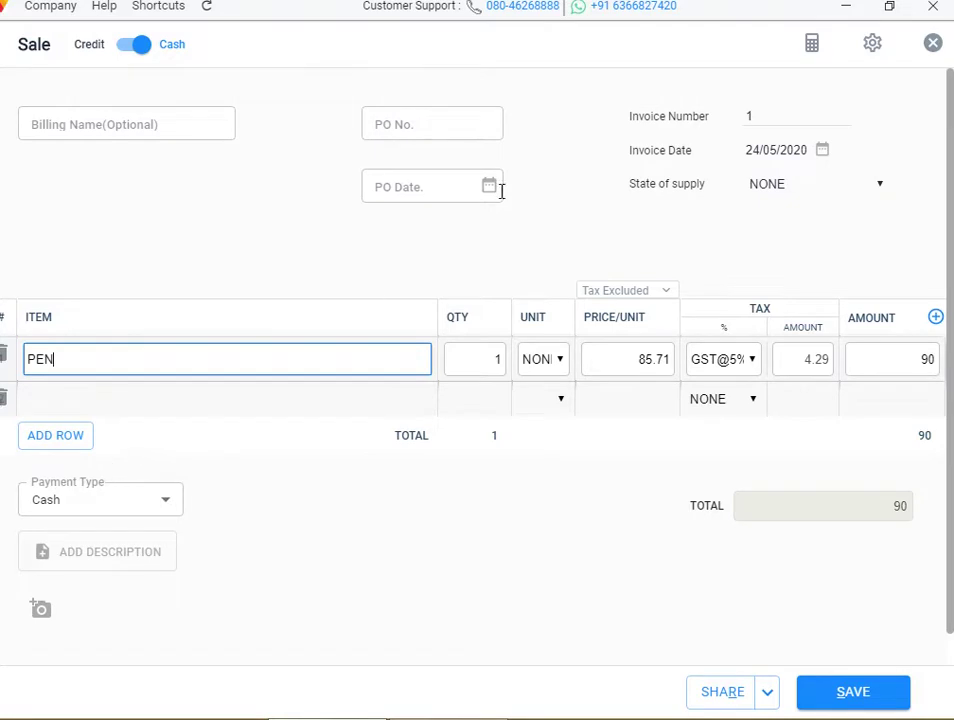
{"action": "left_click", "coordinate": [933, 44]}
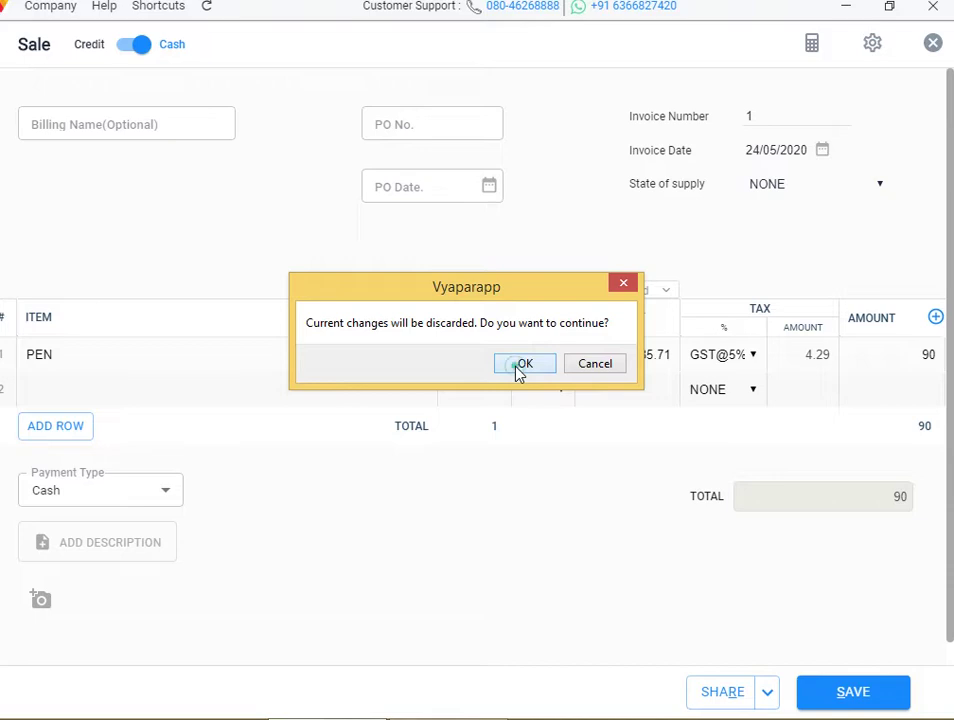
{"action": "left_click", "coordinate": [522, 366]}
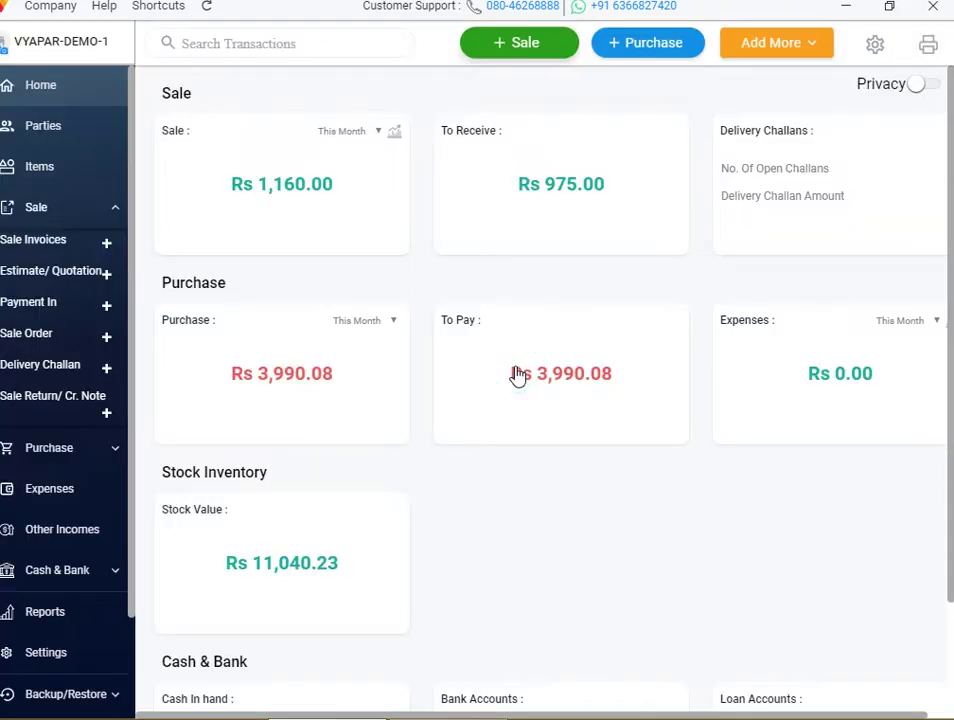
{"action": "left_click", "coordinate": [686, 142]}
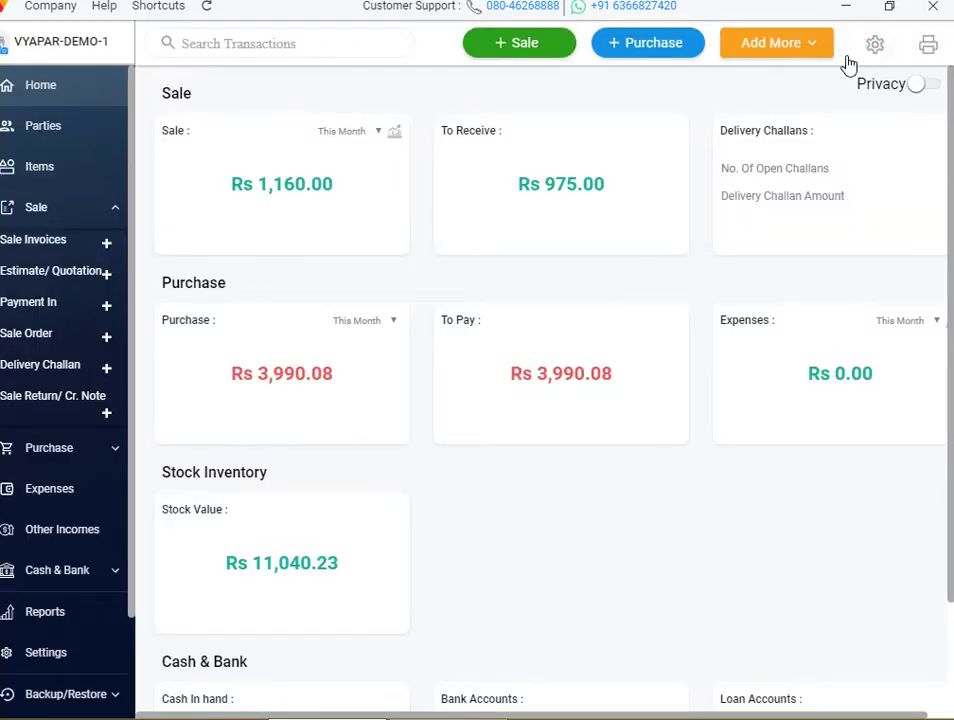
Enable Display Purchase Price of Items in the transaction settings
{"action": "left_click", "coordinate": [874, 44]}
{"action": "left_click", "coordinate": [83, 158]}
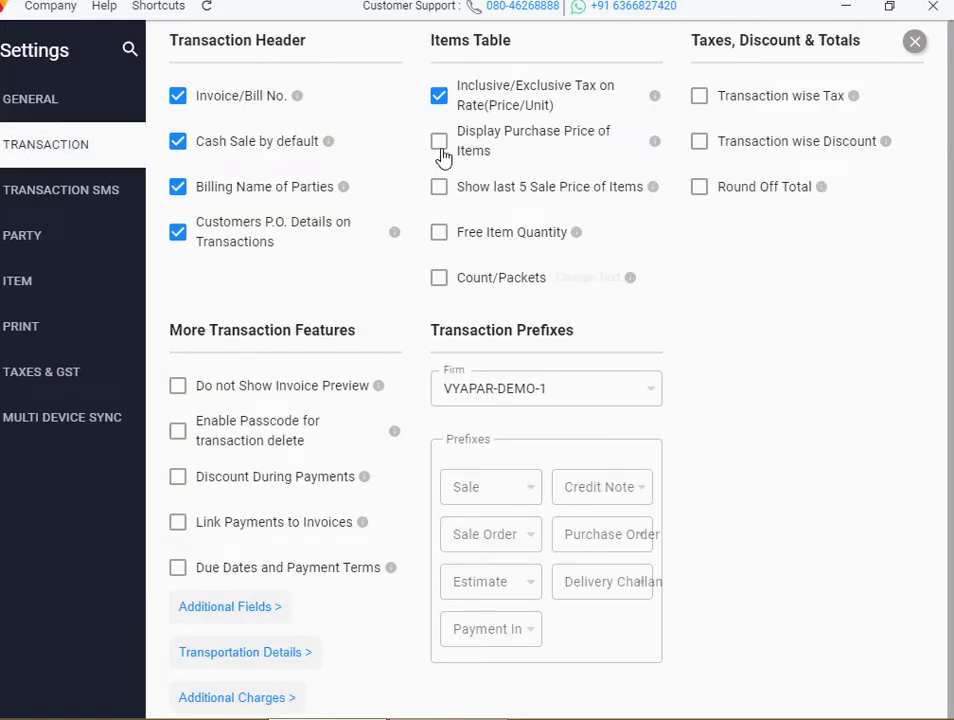
{"action": "left_click", "coordinate": [440, 145]}
{"action": "left_click", "coordinate": [914, 41]}
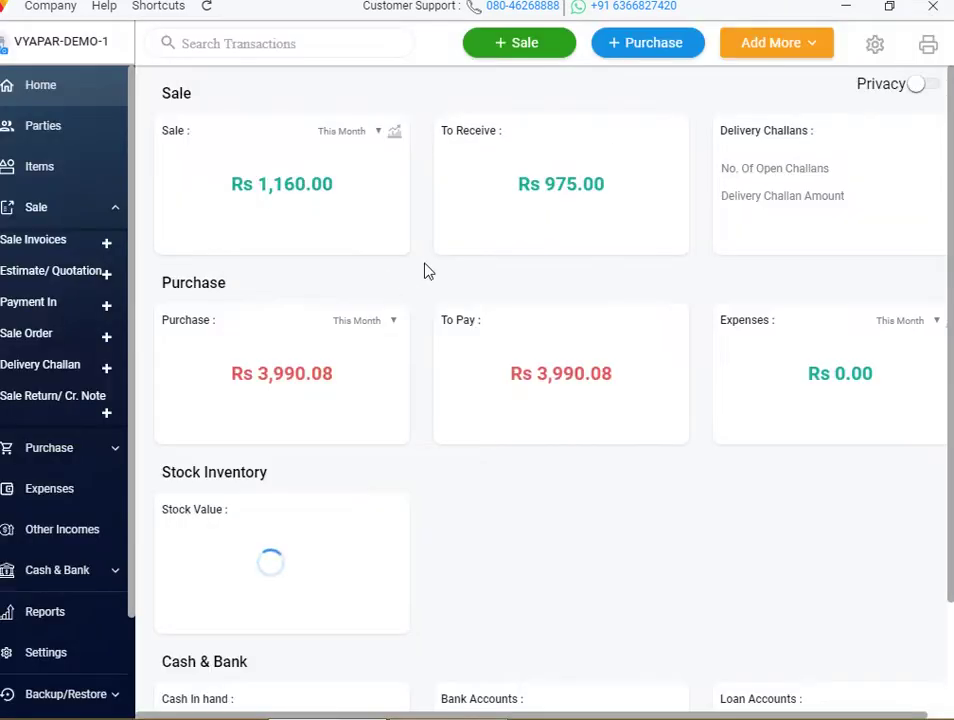
Test a new sale showing PEN's purchase price 71.43 in item choices, then discard it
{"action": "scroll", "coordinate": [528, 160], "scroll_direction": "down", "scroll_amount": 2}
{"action": "left_click", "coordinate": [537, 50]}
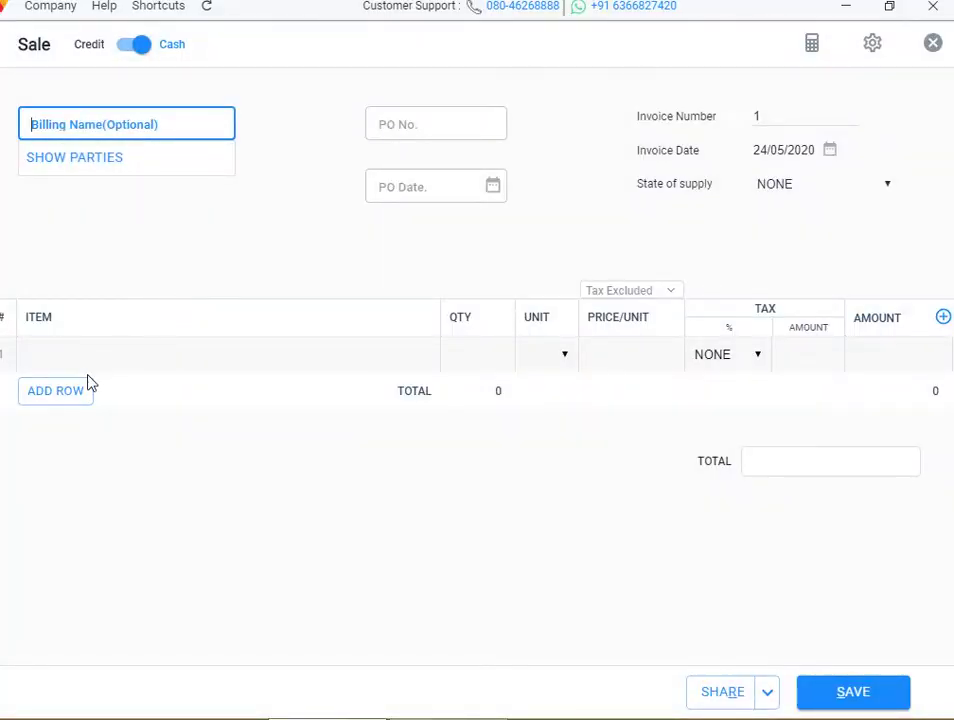
{"action": "left_click", "coordinate": [89, 356]}
{"action": "left_click", "coordinate": [82, 460]}
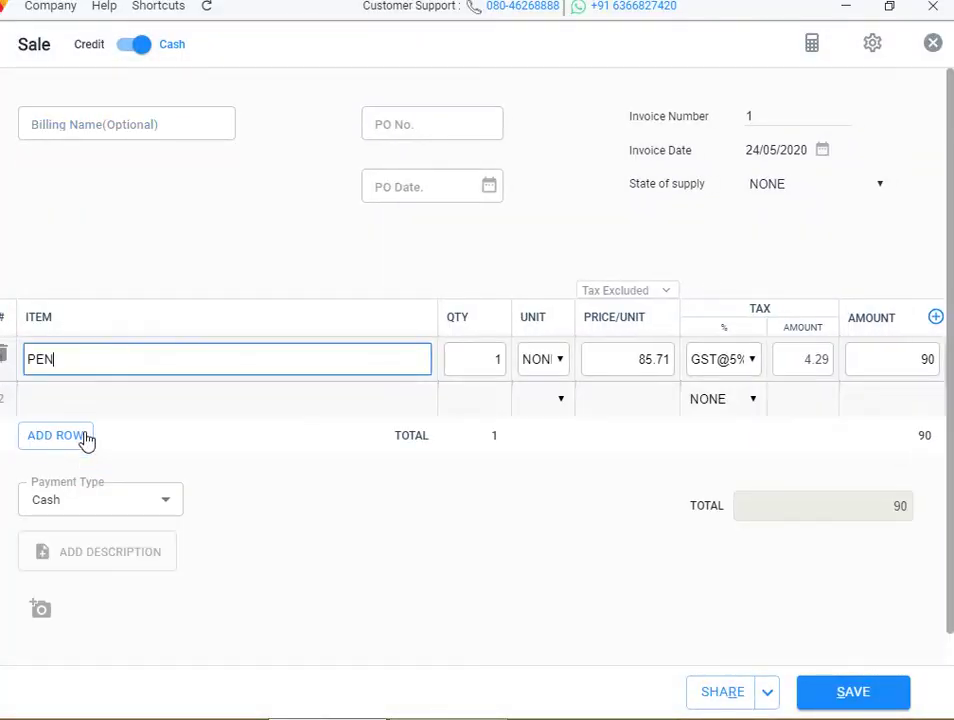
{"action": "left_click", "coordinate": [100, 380]}
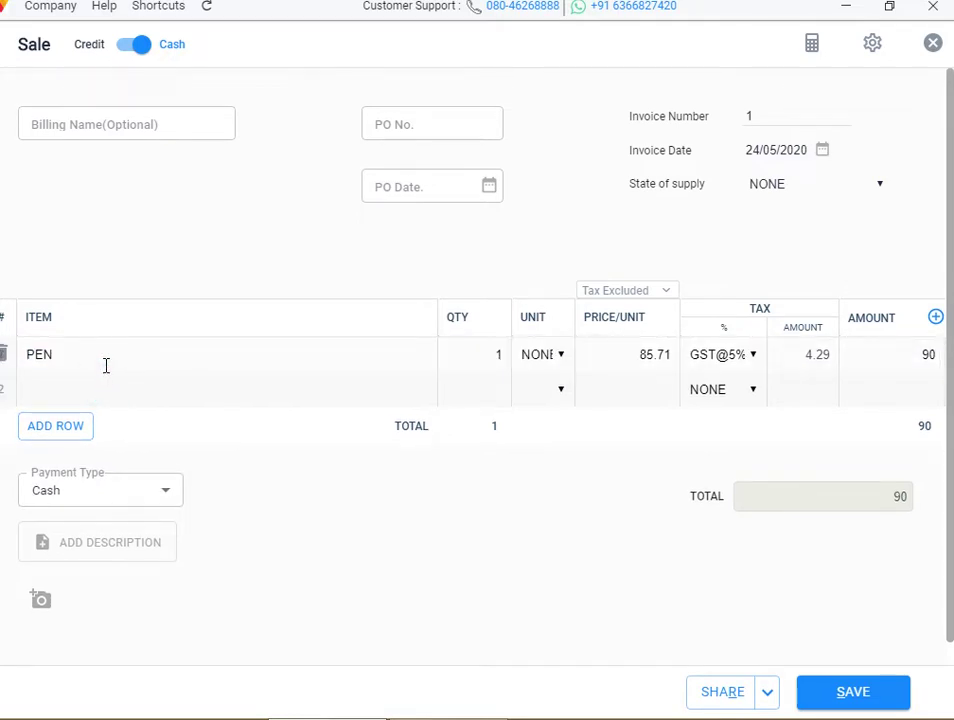
{"action": "left_click", "coordinate": [103, 364]}
{"action": "key", "text": "BackSpace"}
{"action": "key", "text": "BackSpace"}
{"action": "key", "text": "BackSpace"}
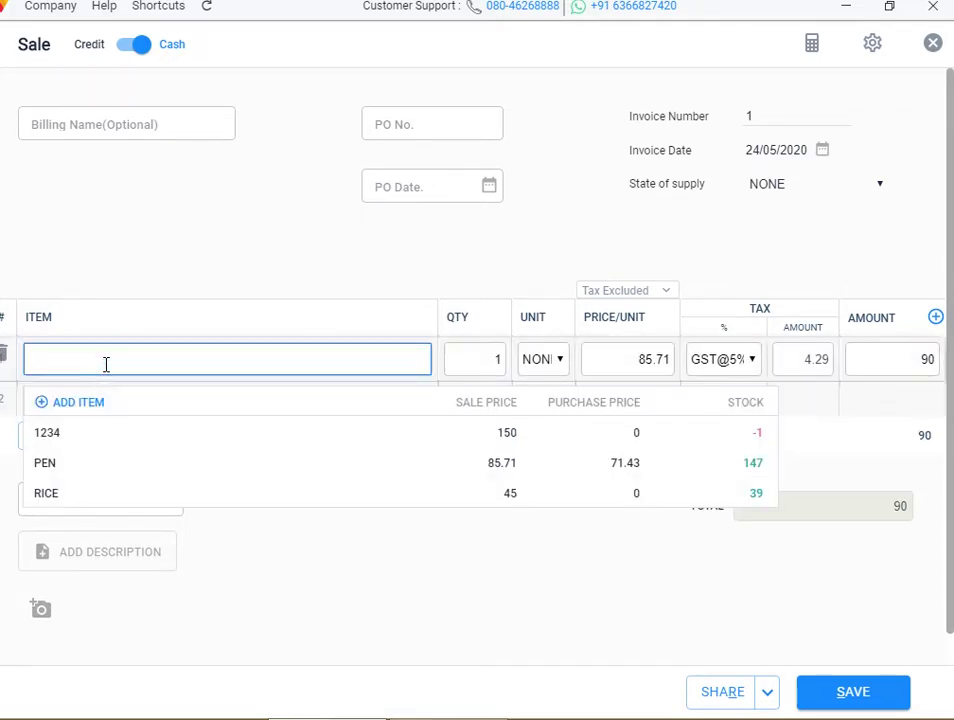
{"action": "type", "text": "p"}
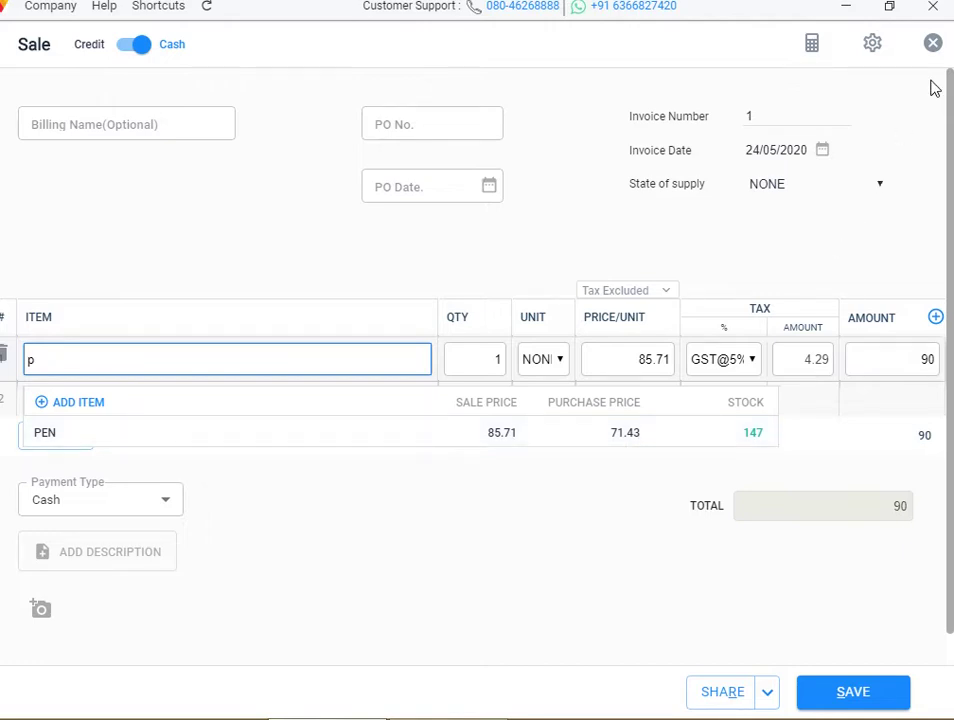
{"action": "left_click", "coordinate": [934, 45]}
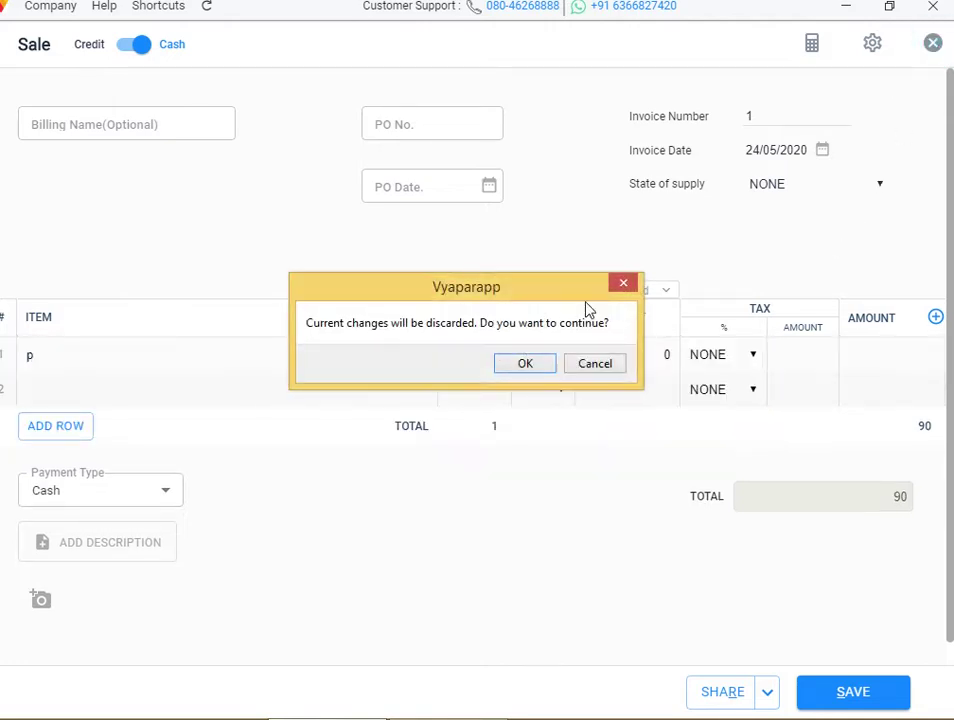
{"action": "left_click", "coordinate": [541, 366]}
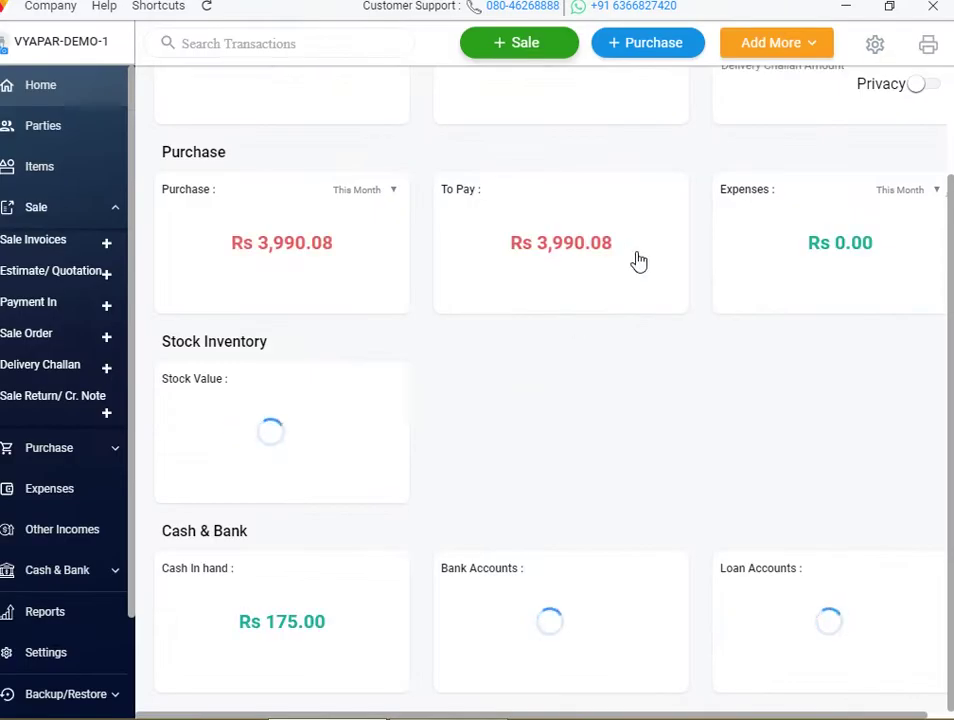
Toggle Show last 5 Sale Price of Items on and off, leaving it off
{"action": "left_click", "coordinate": [875, 45]}
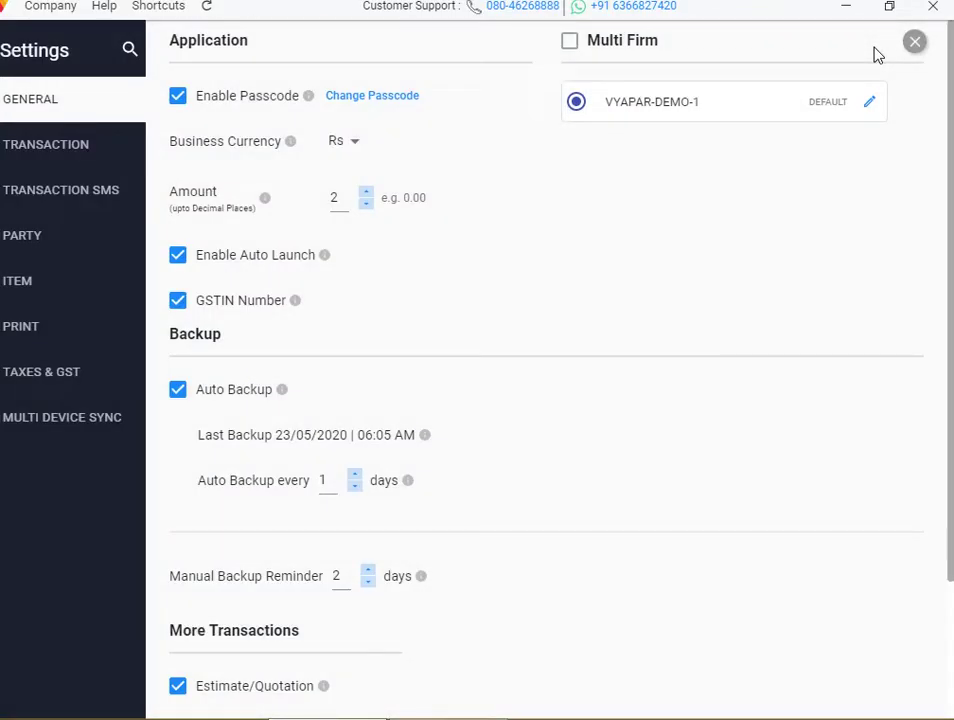
{"action": "left_click", "coordinate": [71, 157]}
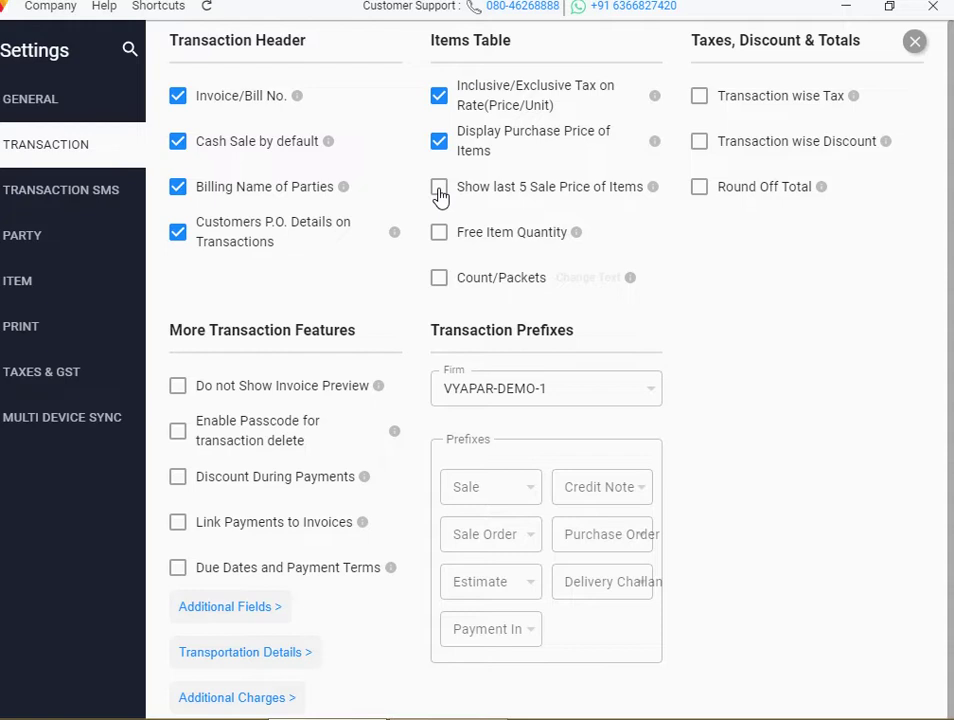
{"action": "left_click", "coordinate": [440, 194]}
{"action": "left_click", "coordinate": [440, 194]}
{"action": "left_click", "coordinate": [440, 196]}
{"action": "left_click", "coordinate": [440, 192]}
{"action": "left_click", "coordinate": [913, 44]}
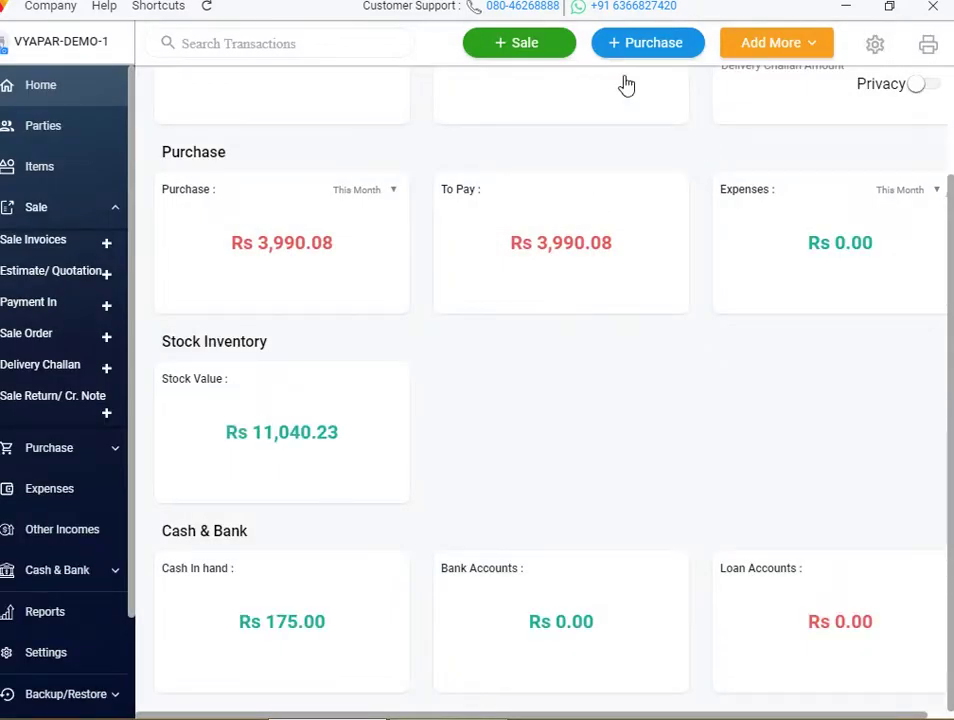
View item choices with purchase prices on a new sale, then discard it
{"action": "left_click", "coordinate": [535, 43]}
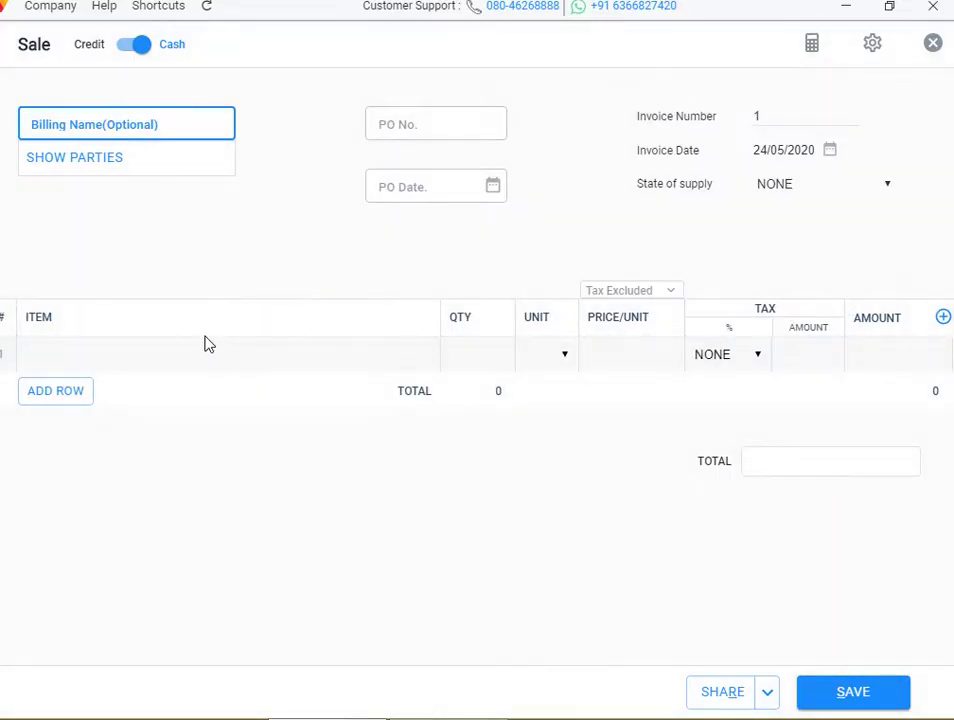
{"action": "left_click", "coordinate": [170, 351]}
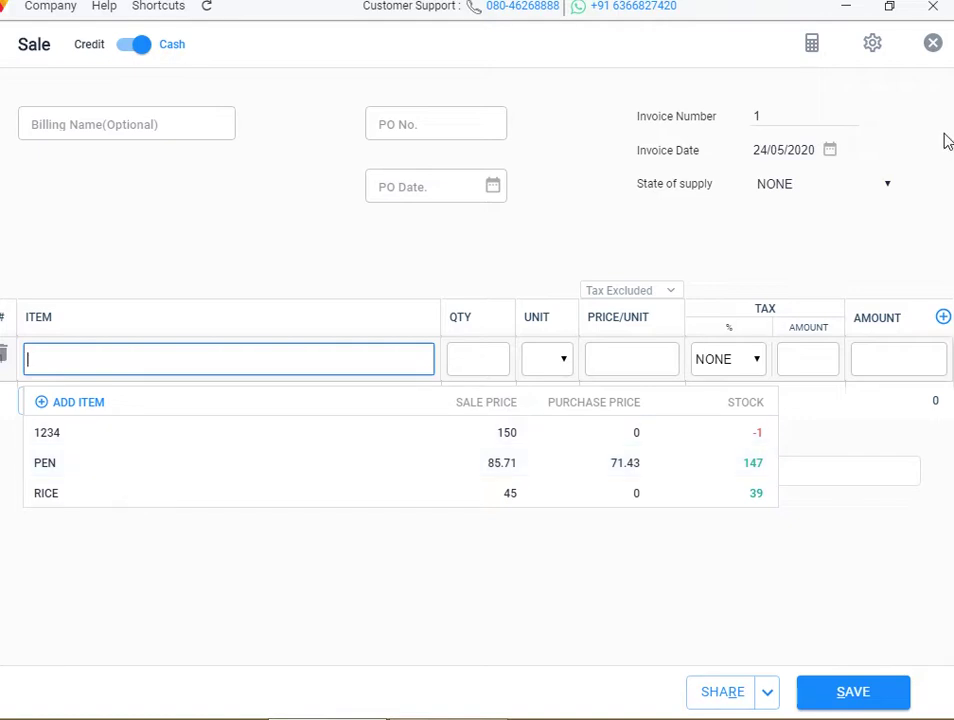
{"action": "left_click", "coordinate": [933, 43]}
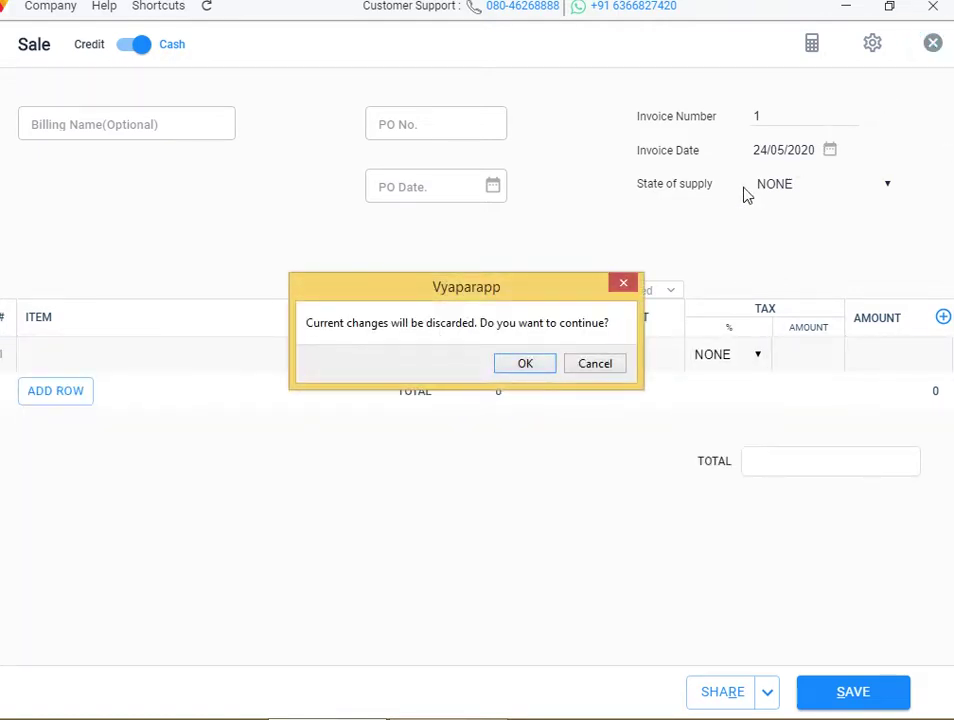
{"action": "left_click", "coordinate": [538, 365]}
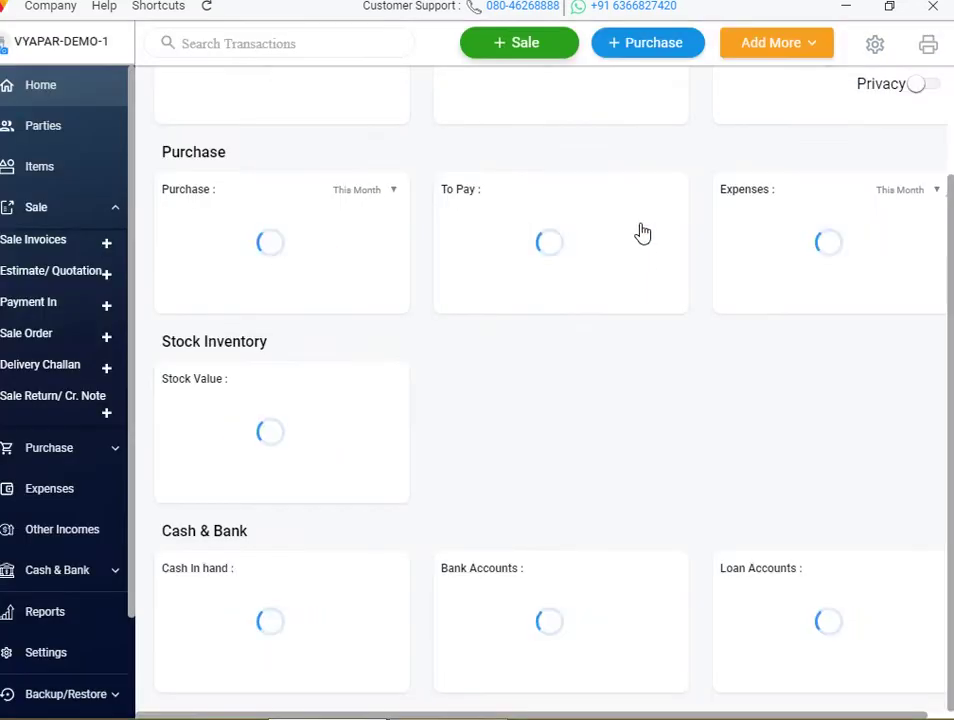
{"action": "left_click", "coordinate": [873, 45]}
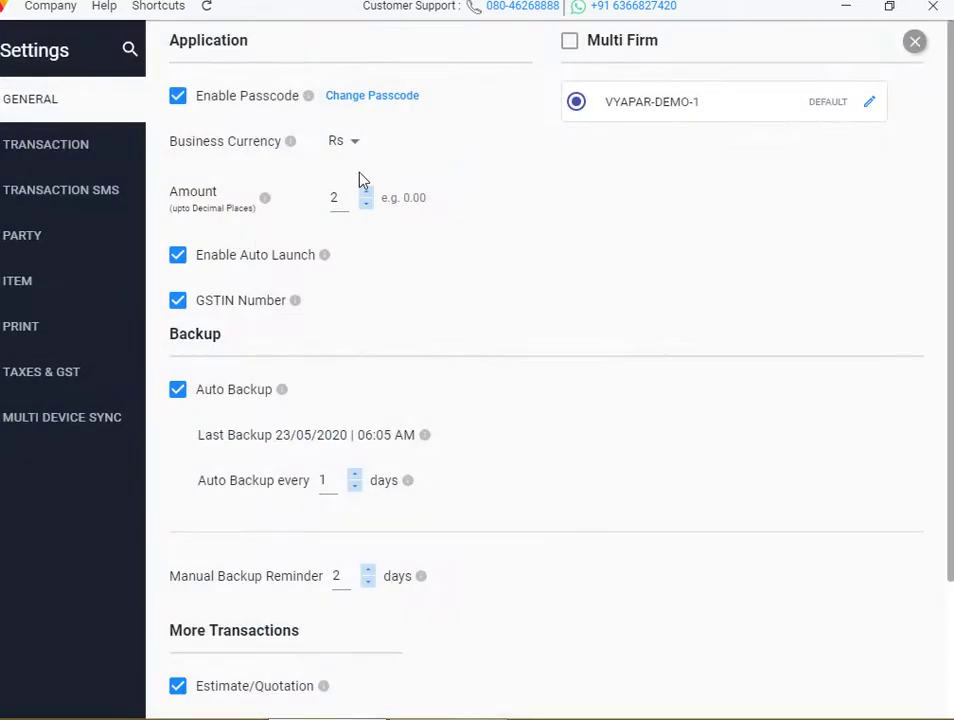
Enable Show last 5 Sale Price of Items in transaction settings
{"action": "left_click", "coordinate": [104, 148]}
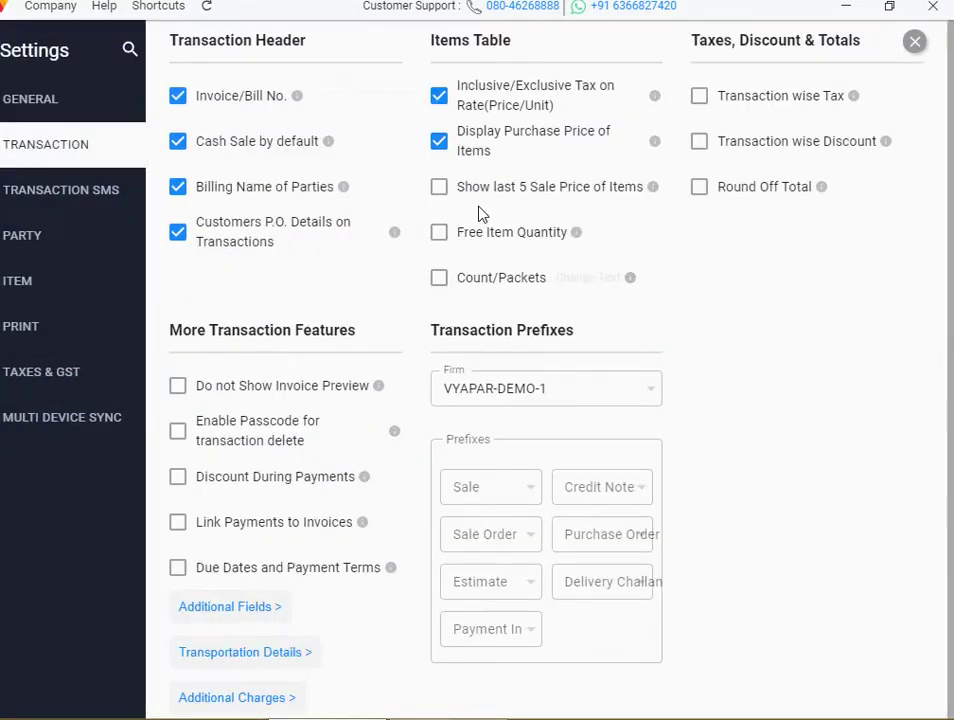
{"action": "left_click", "coordinate": [439, 190]}
{"action": "left_click", "coordinate": [914, 42]}
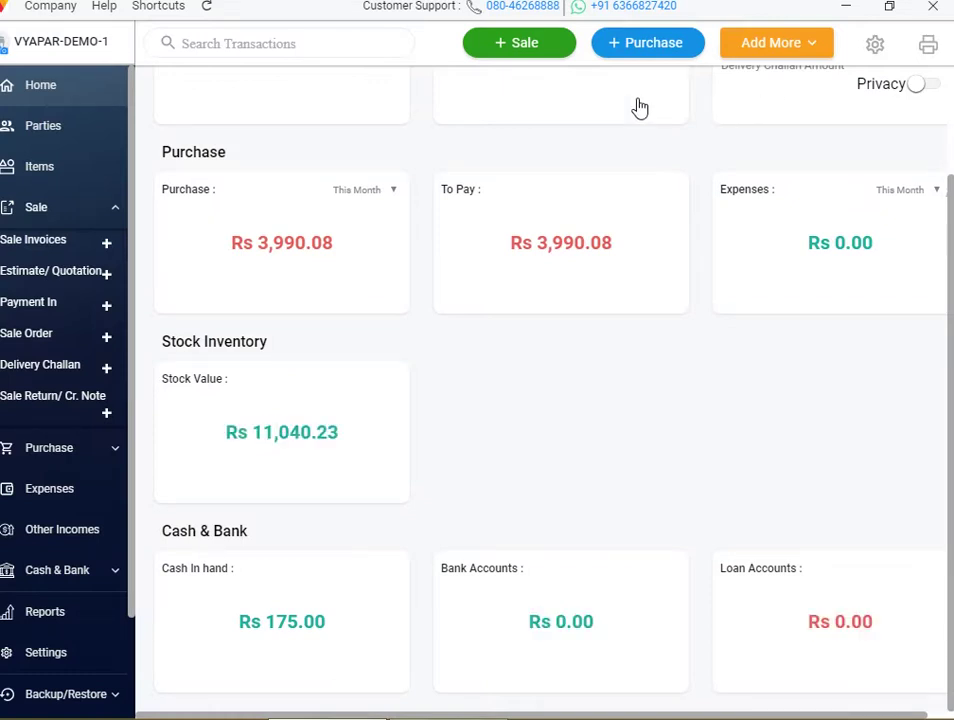
Test a sale of PEN at 85.71 with GST@5%, then discard it
{"action": "left_click", "coordinate": [538, 49]}
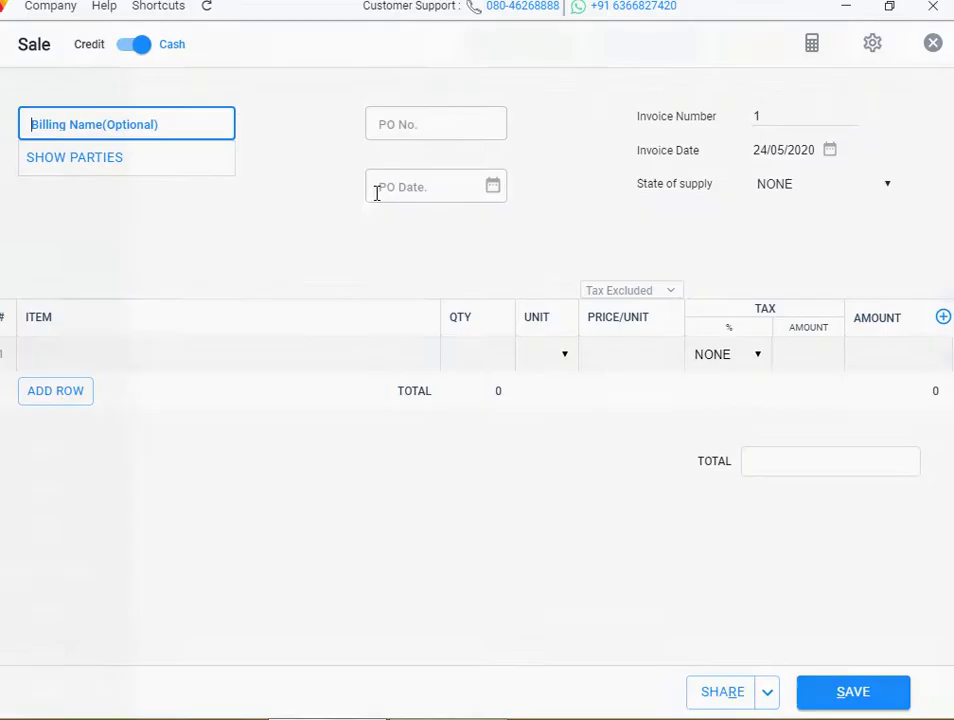
{"action": "left_click", "coordinate": [198, 347]}
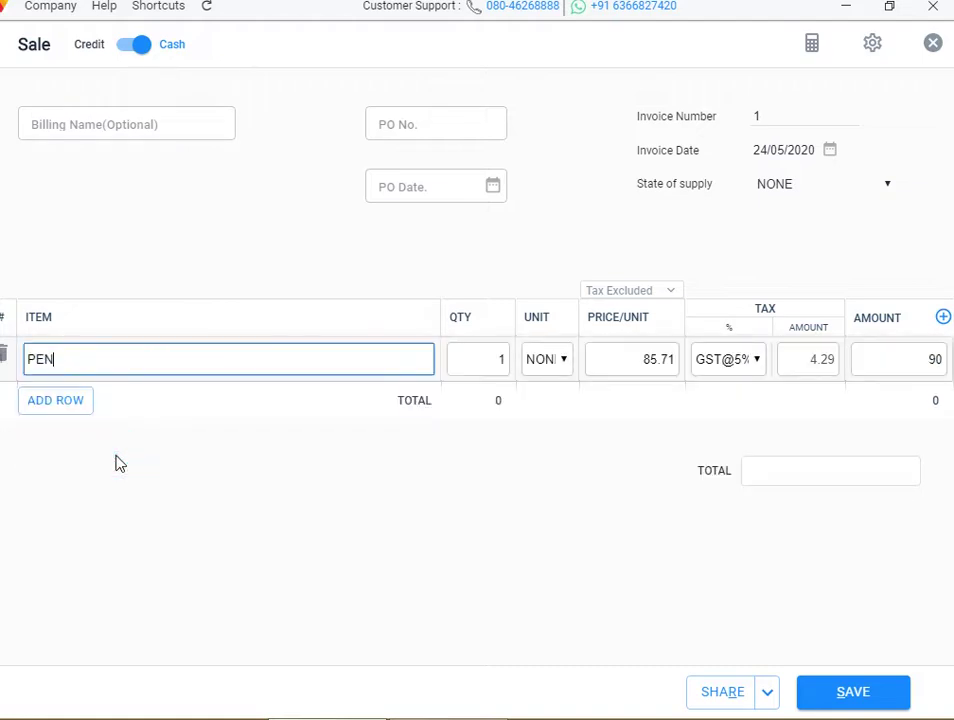
{"action": "left_click", "coordinate": [122, 349]}
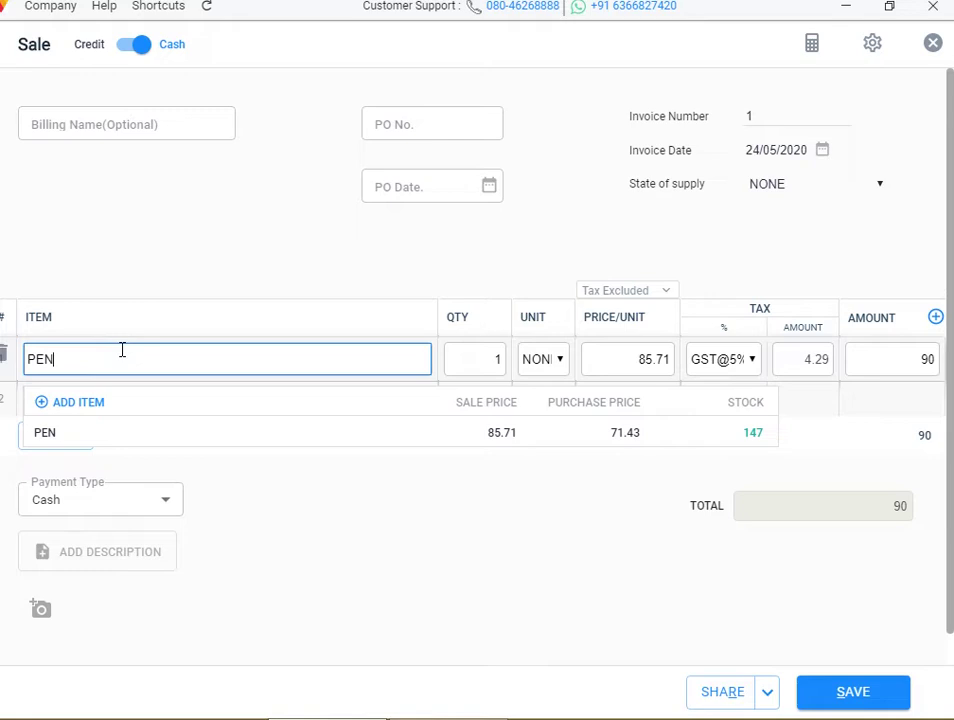
{"action": "key", "text": "BackSpace"}
{"action": "key", "text": "BackSpace"}
{"action": "key", "text": "BackSpace"}
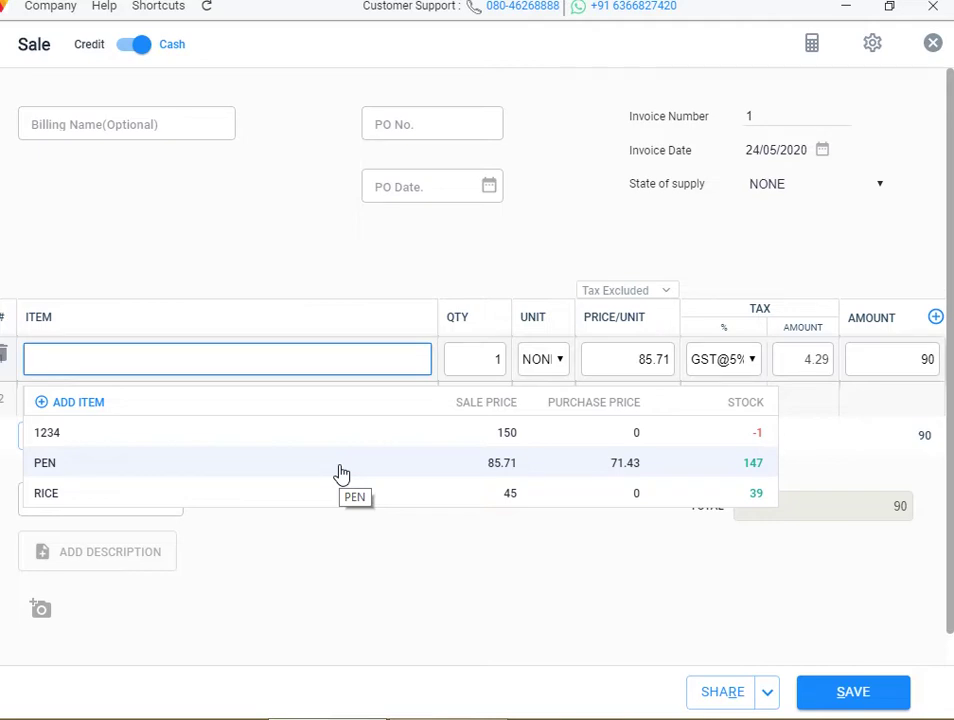
{"action": "left_click", "coordinate": [400, 474]}
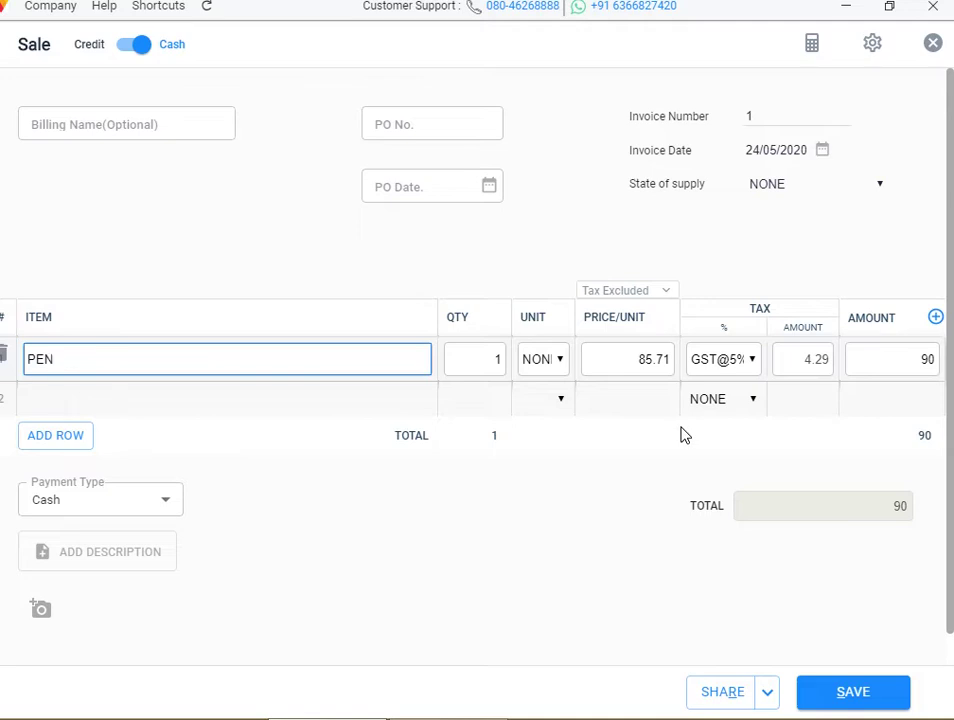
{"action": "left_click", "coordinate": [933, 42]}
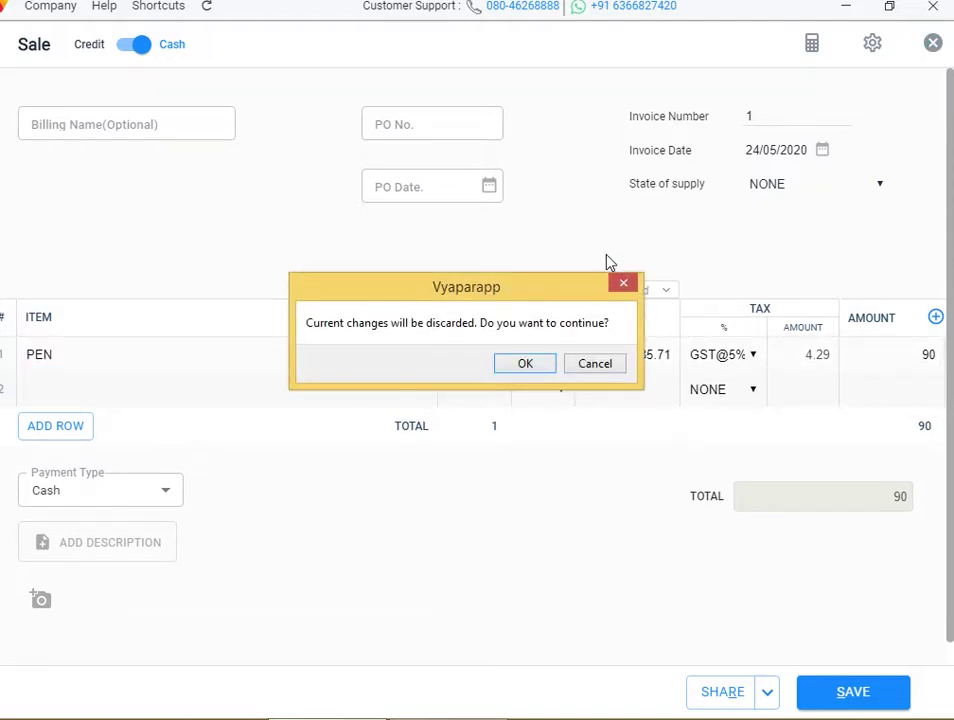
{"action": "left_click", "coordinate": [535, 368]}
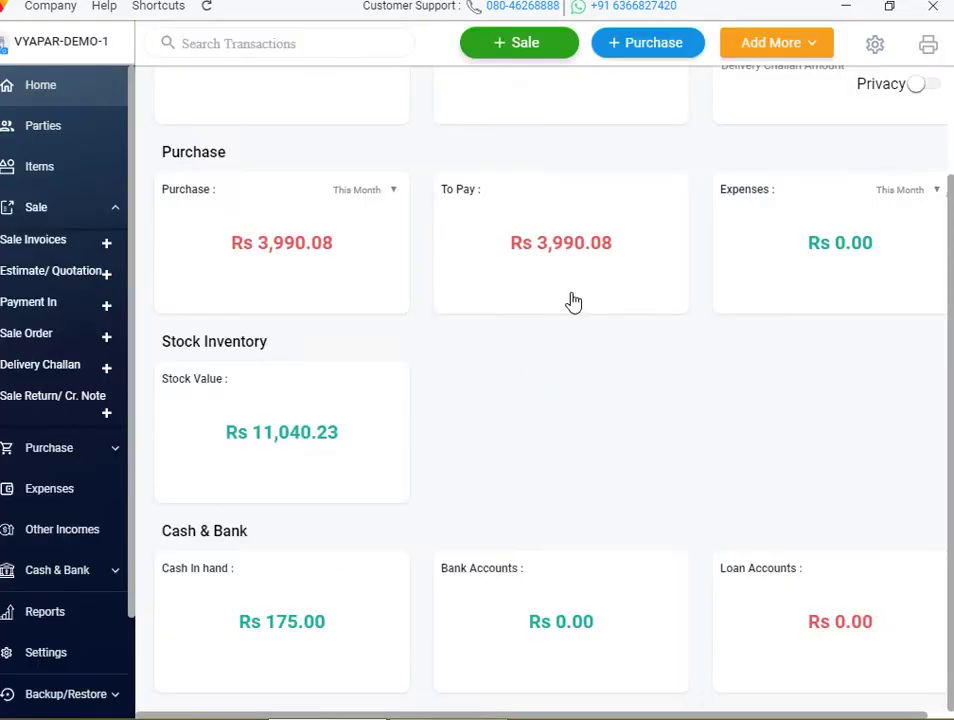
{"action": "left_click", "coordinate": [877, 45]}
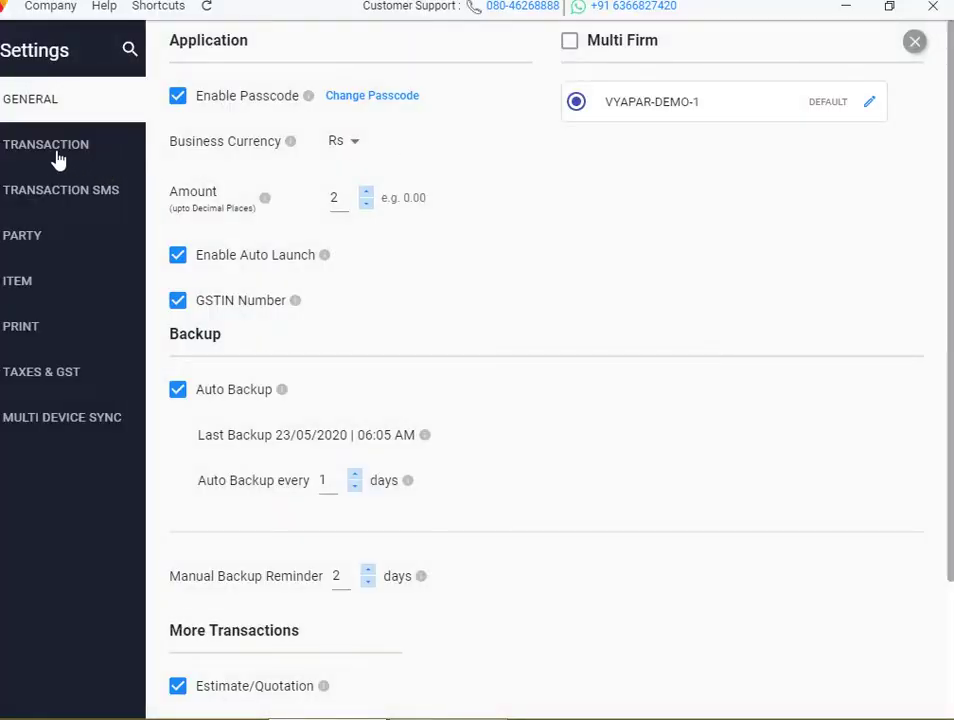
{"action": "left_click", "coordinate": [55, 150]}
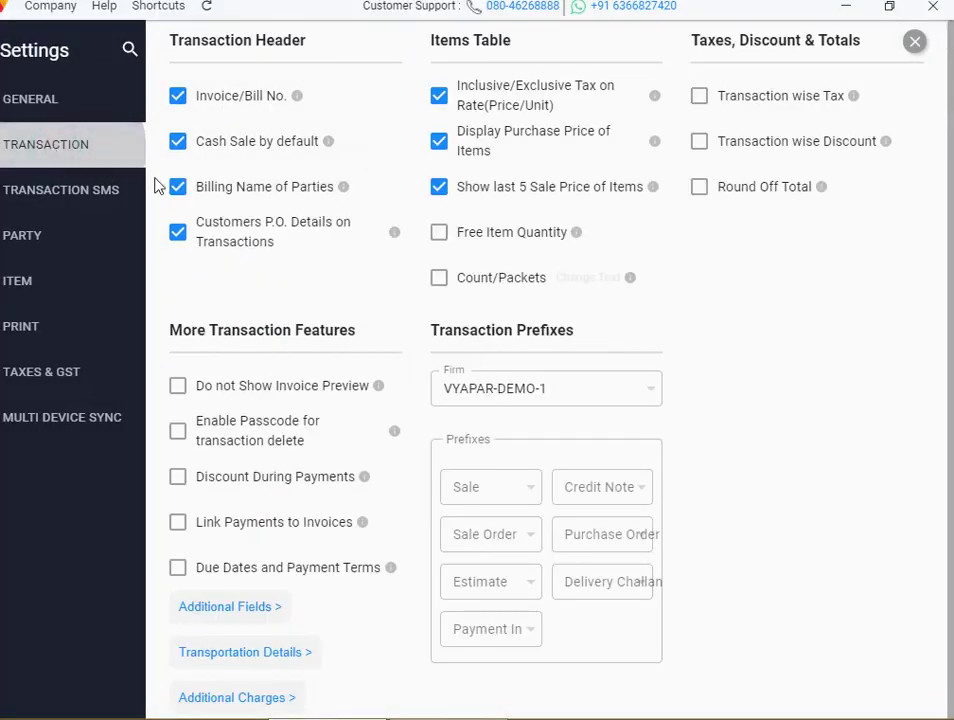
{"action": "left_click", "coordinate": [445, 243]}
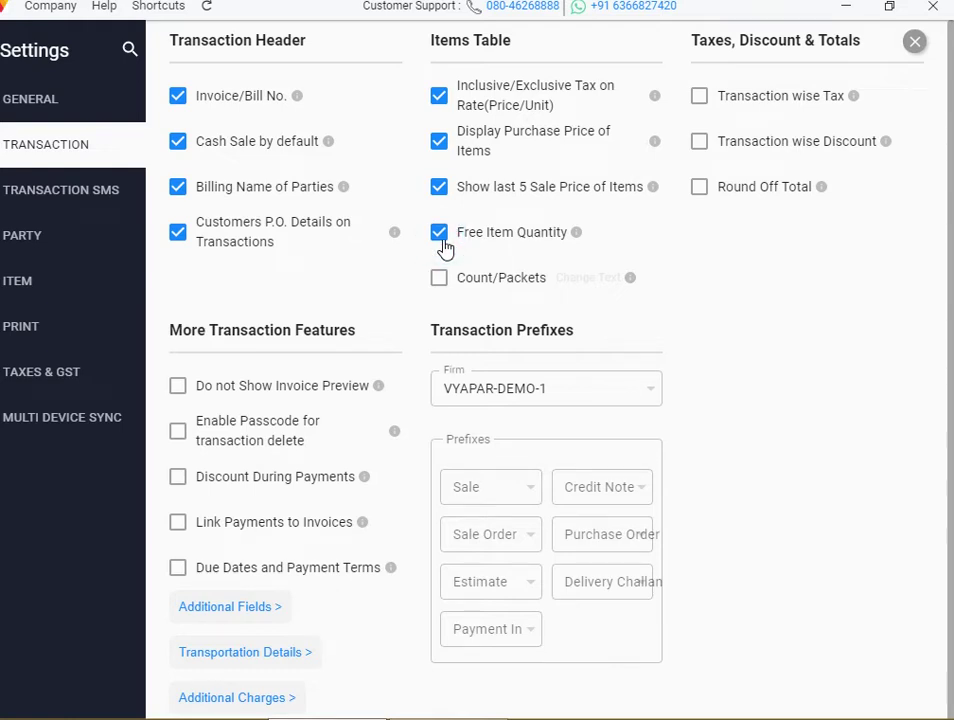
{"action": "left_click", "coordinate": [445, 243]}
{"action": "left_click", "coordinate": [916, 44]}
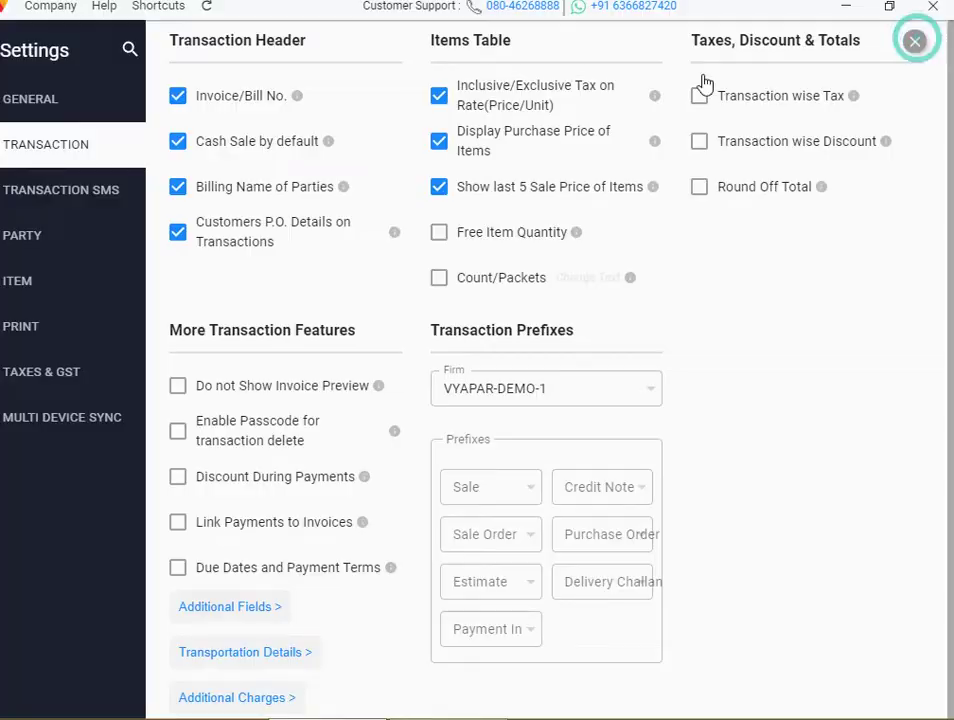
{"action": "left_click", "coordinate": [516, 58]}
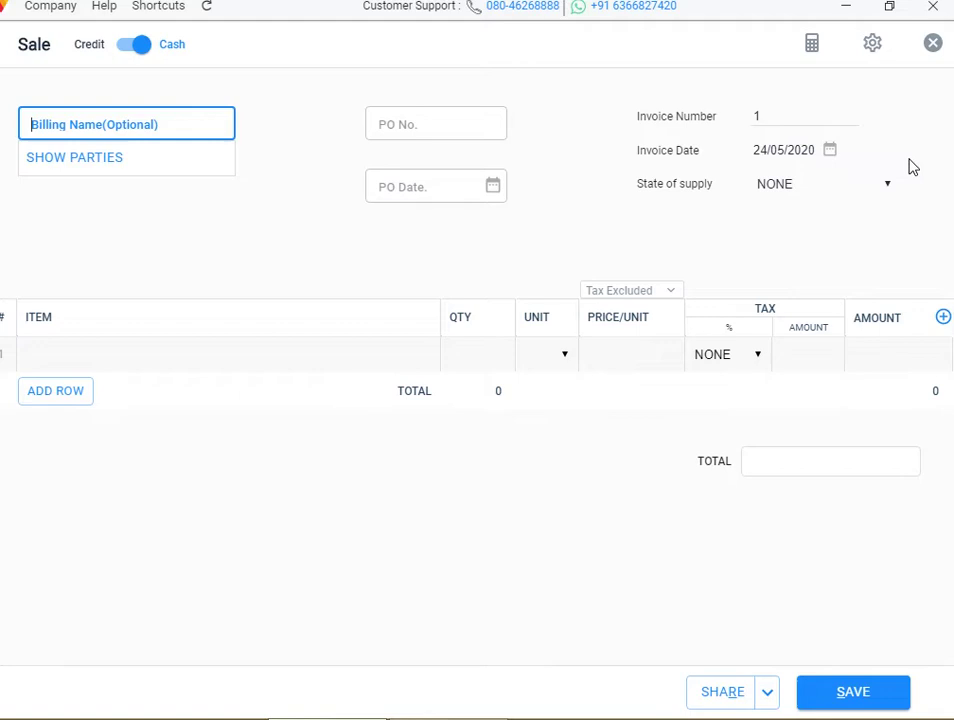
{"action": "left_click", "coordinate": [933, 44]}
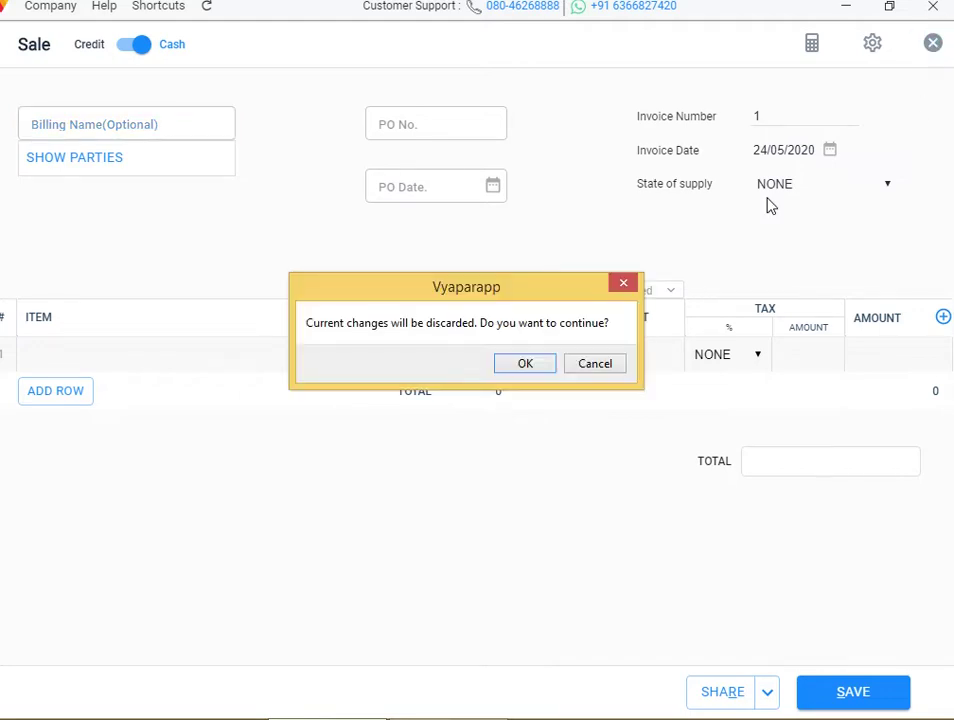
{"action": "left_click", "coordinate": [530, 368]}
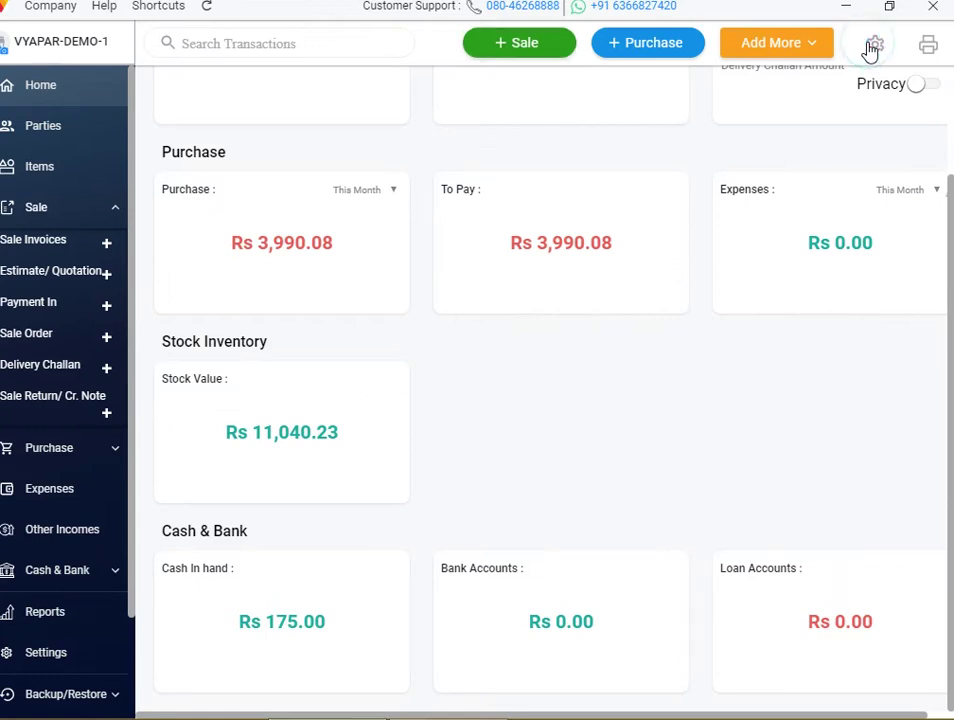
{"action": "key", "text": "super+c"}
{"action": "key", "text": "ctrl+alt+s"}
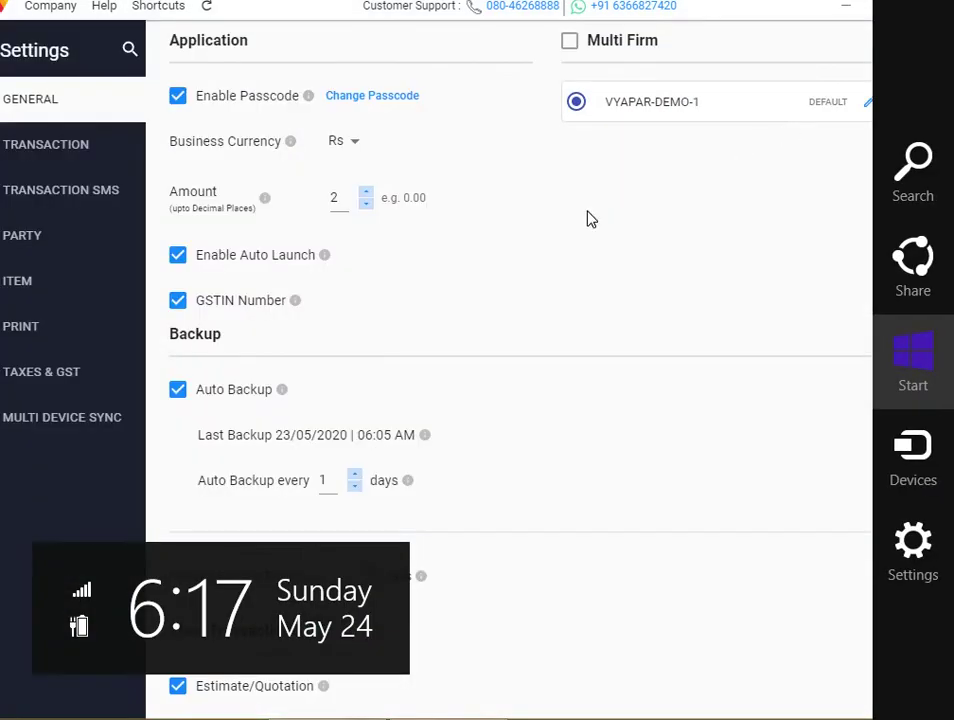
Dismiss the overlay and tick Free Item Quantity on the Transaction settings tab
{"action": "left_click", "coordinate": [75, 148]}
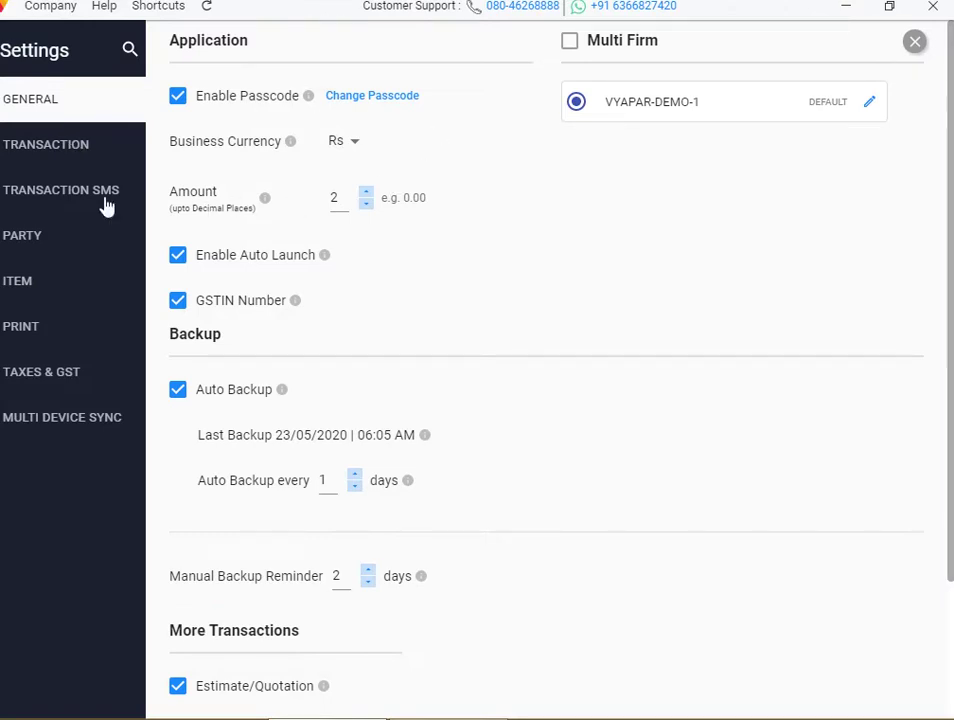
{"action": "left_click", "coordinate": [77, 147]}
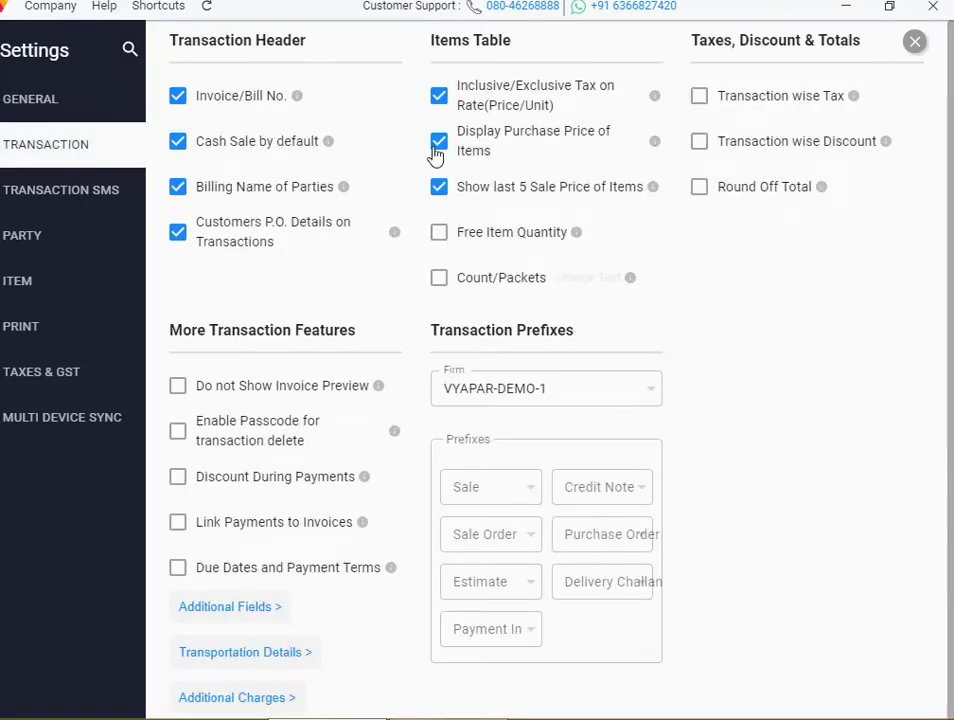
{"action": "left_click", "coordinate": [443, 242]}
Close Settings and start a new Sale invoice with PEN in the first row
{"action": "left_click", "coordinate": [916, 46]}
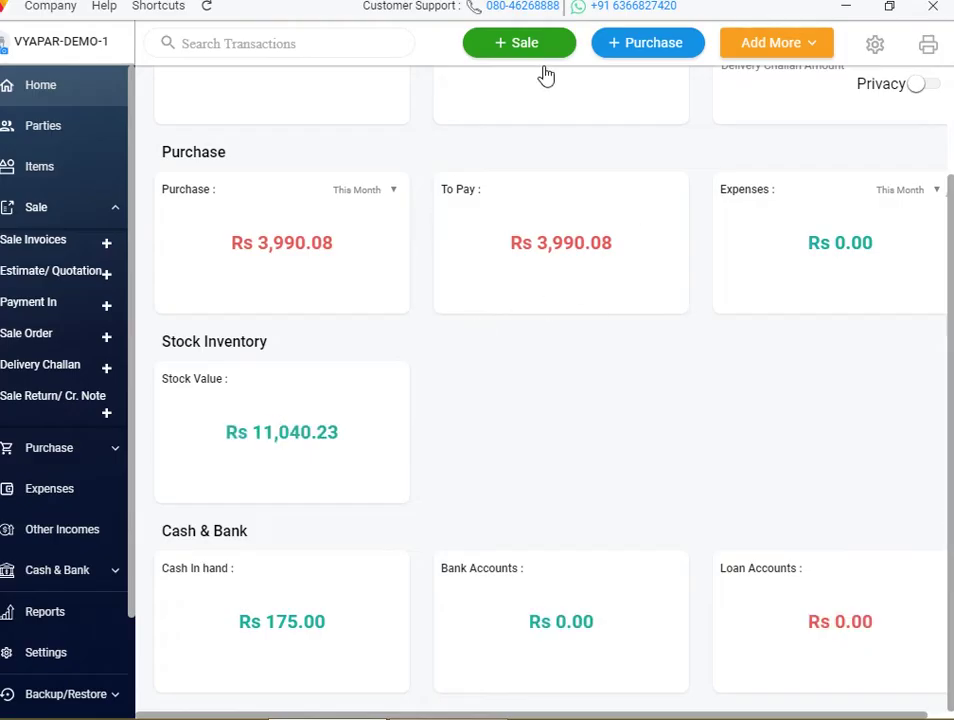
{"action": "left_click", "coordinate": [541, 52]}
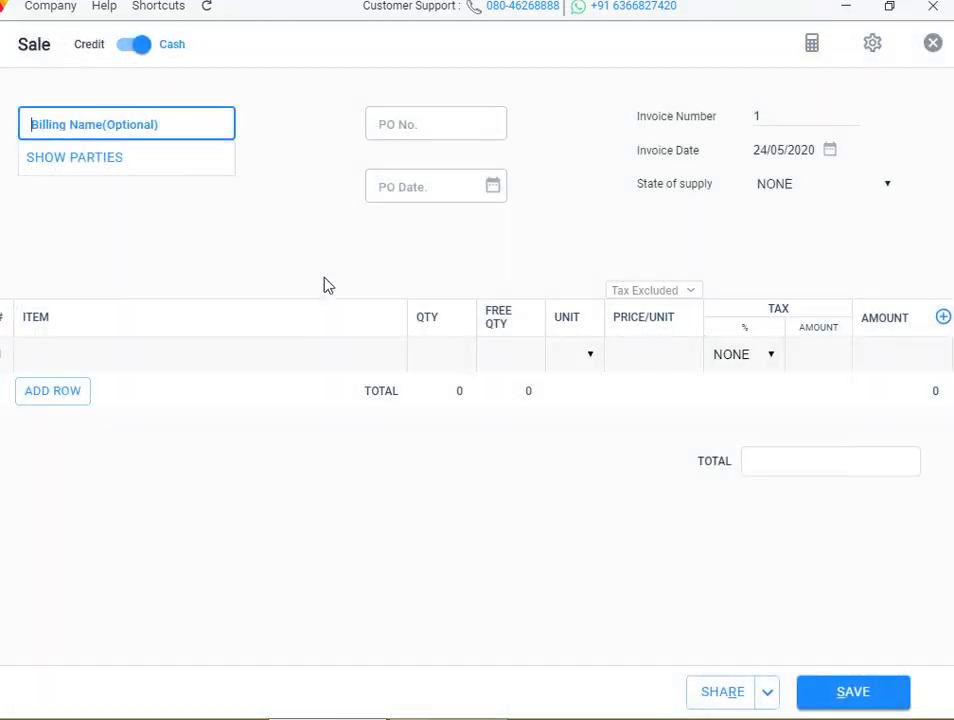
{"action": "left_click", "coordinate": [519, 350]}
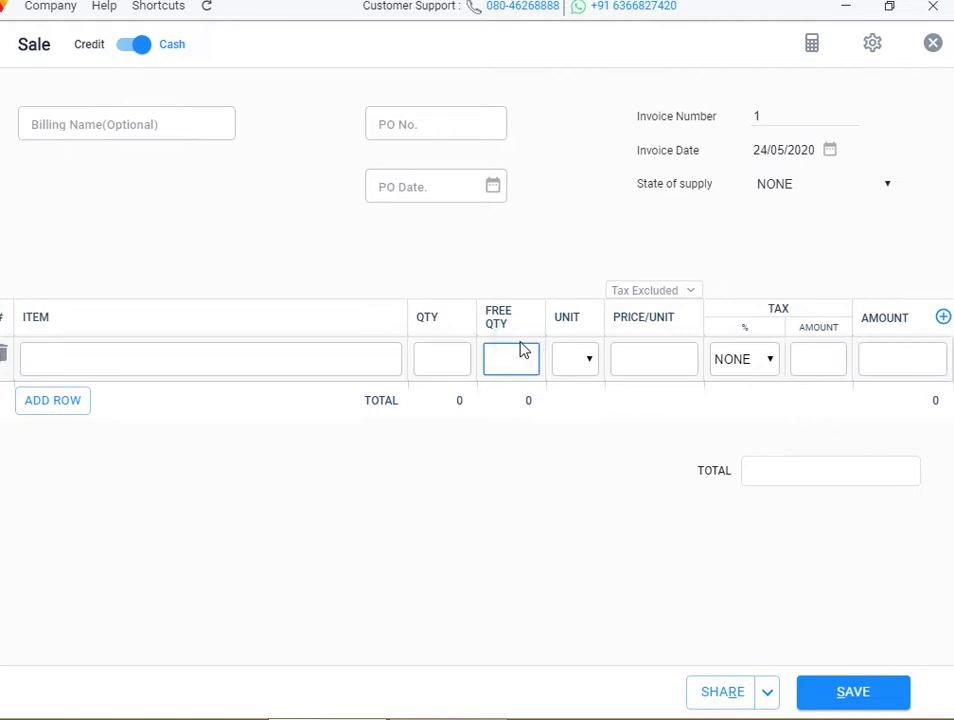
{"action": "left_click", "coordinate": [207, 364]}
{"action": "left_click", "coordinate": [129, 475]}
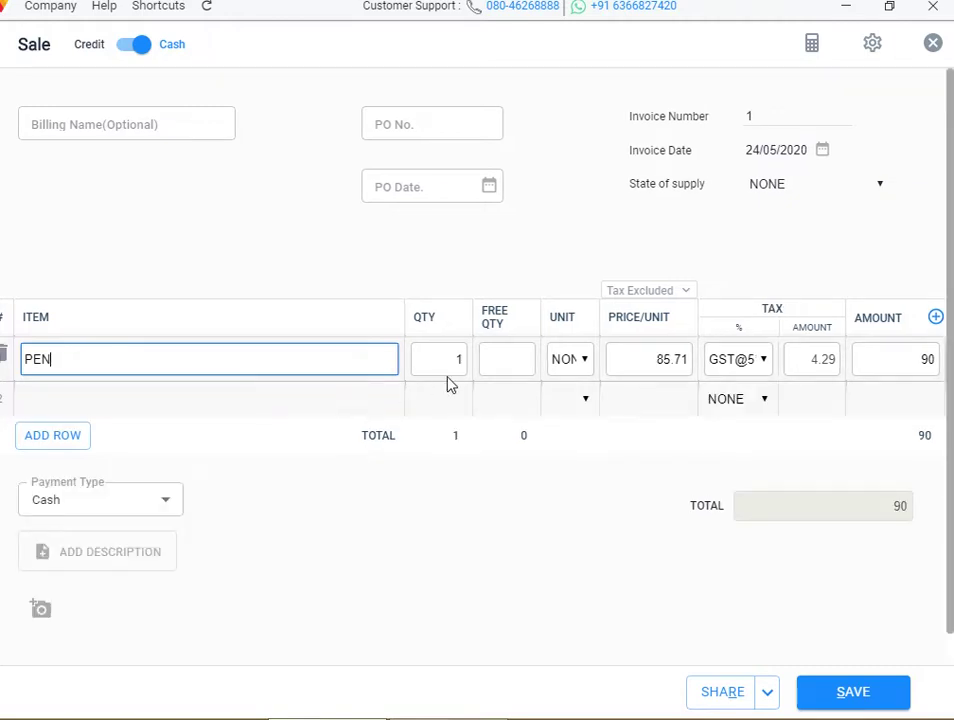
Set PEN quantity to 10 with 1 free and save invoice 1 totalling Rs 899.96
{"action": "left_click", "coordinate": [517, 364]}
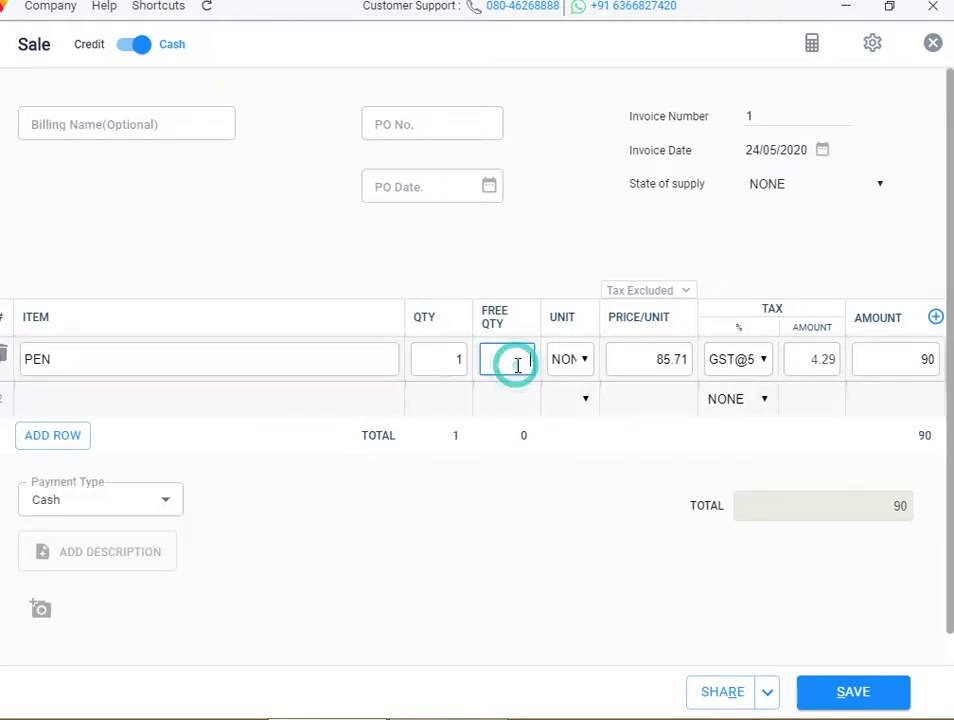
{"action": "left_click", "coordinate": [462, 360]}
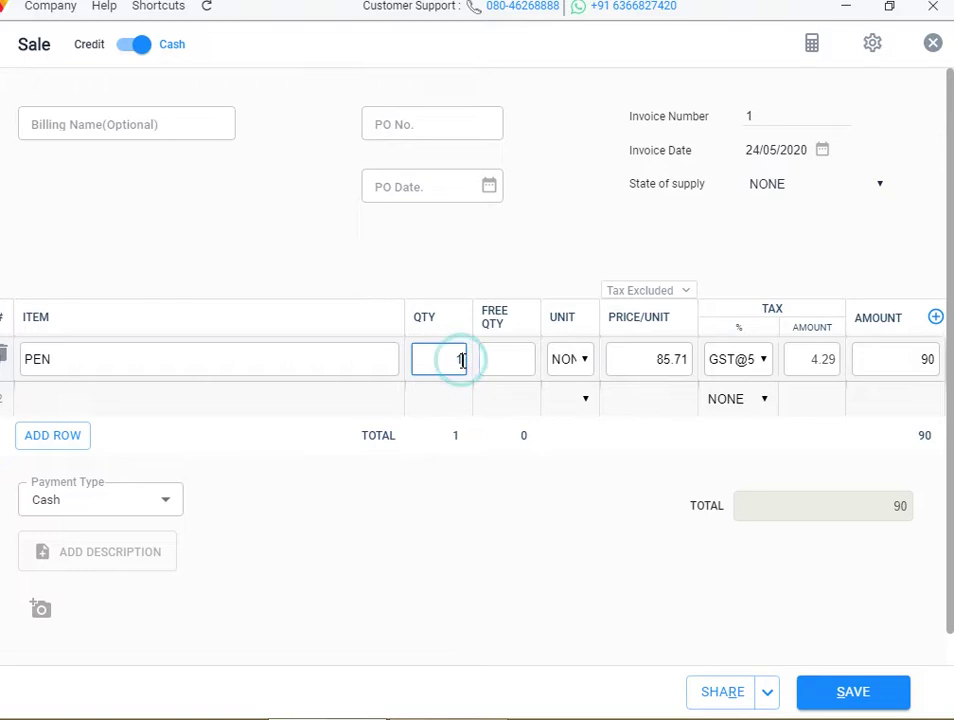
{"action": "type", "text": "0"}
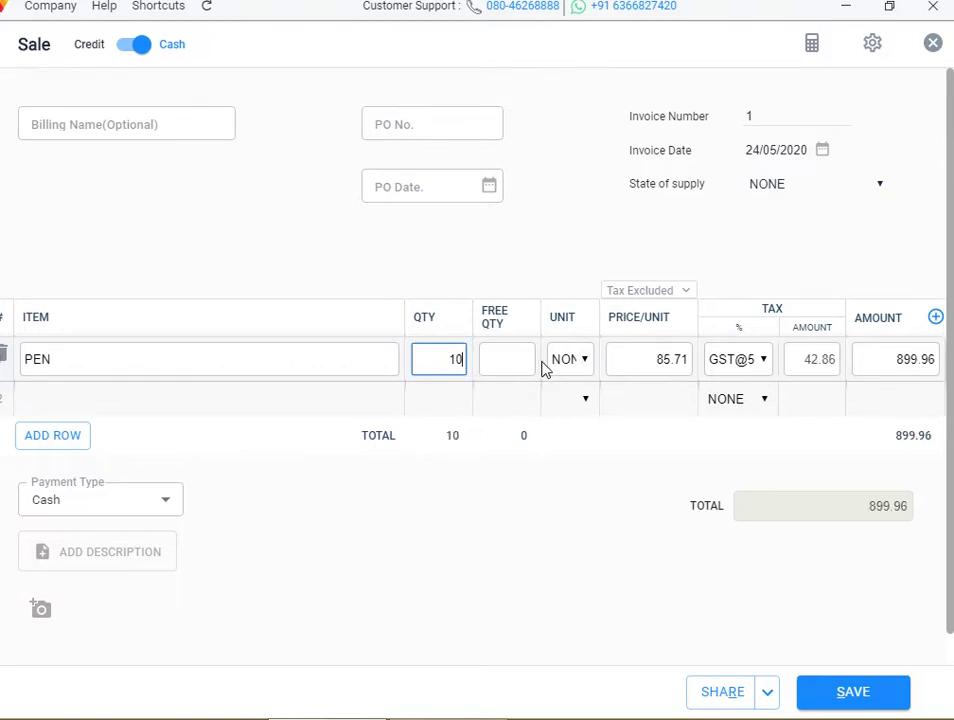
{"action": "left_click", "coordinate": [539, 362]}
{"action": "left_click", "coordinate": [530, 355]}
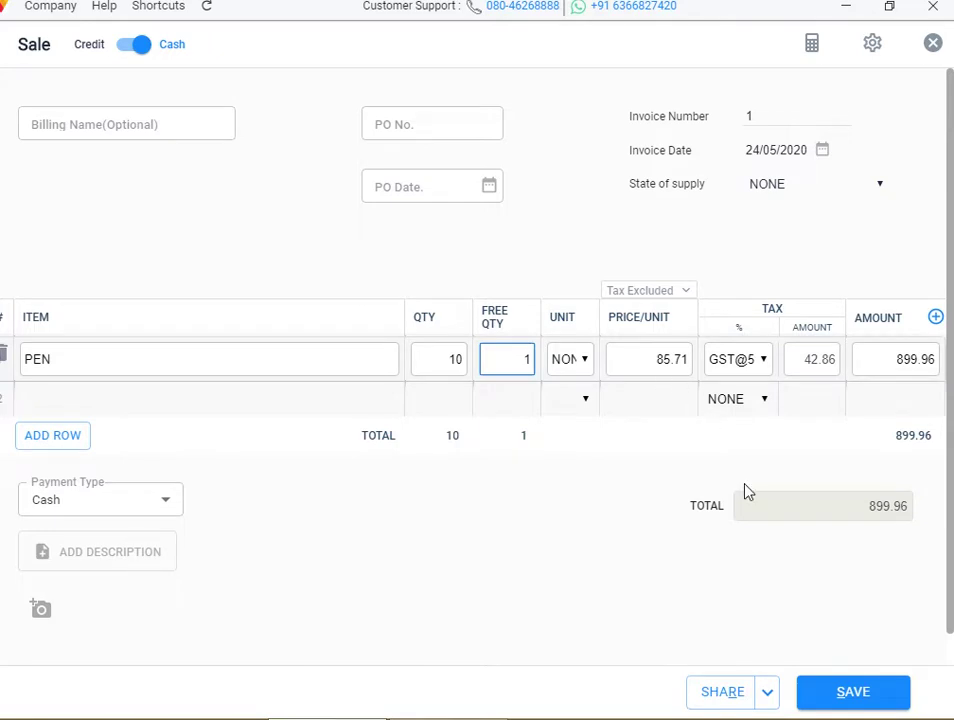
{"action": "left_click", "coordinate": [856, 691]}
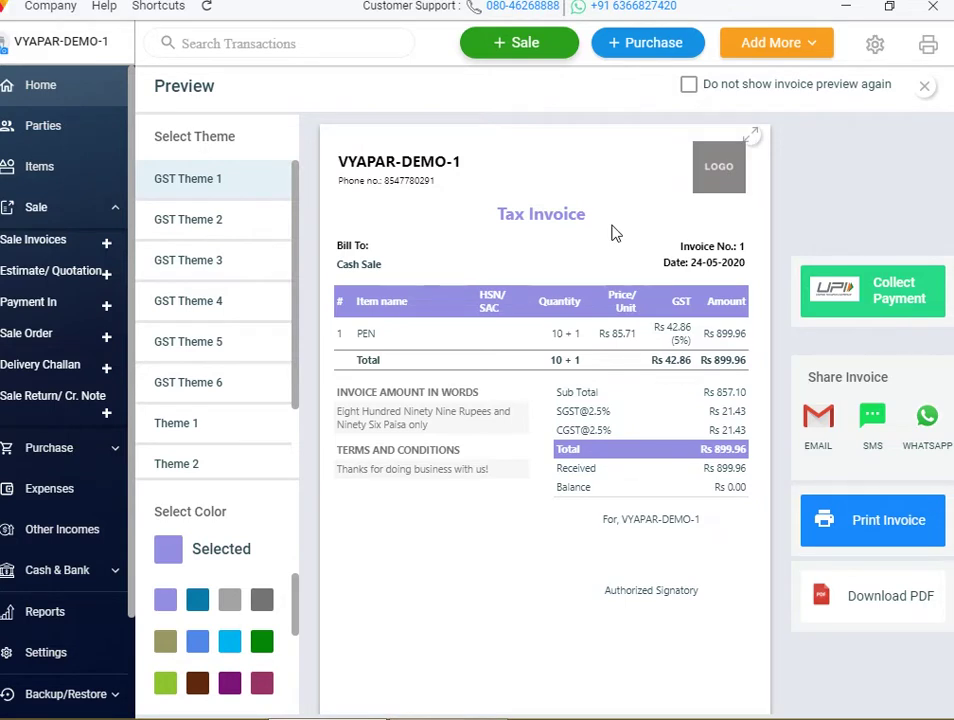
Close the preview, try Count/Packets and its rename box in Transaction settings, then leave it off
{"action": "key", "text": "Escape"}
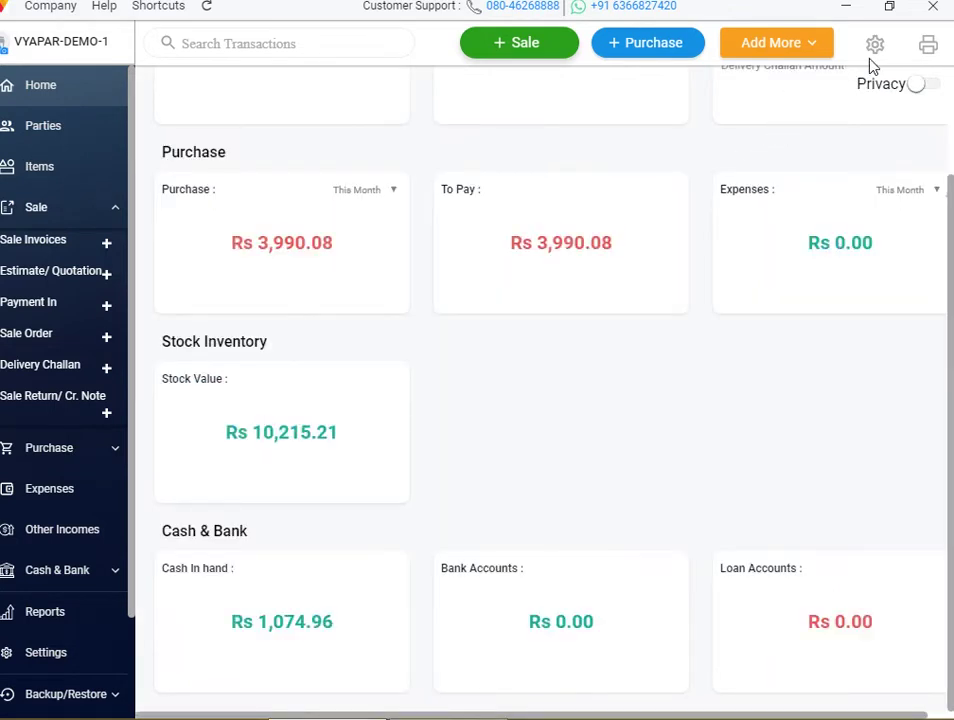
{"action": "left_click", "coordinate": [878, 46]}
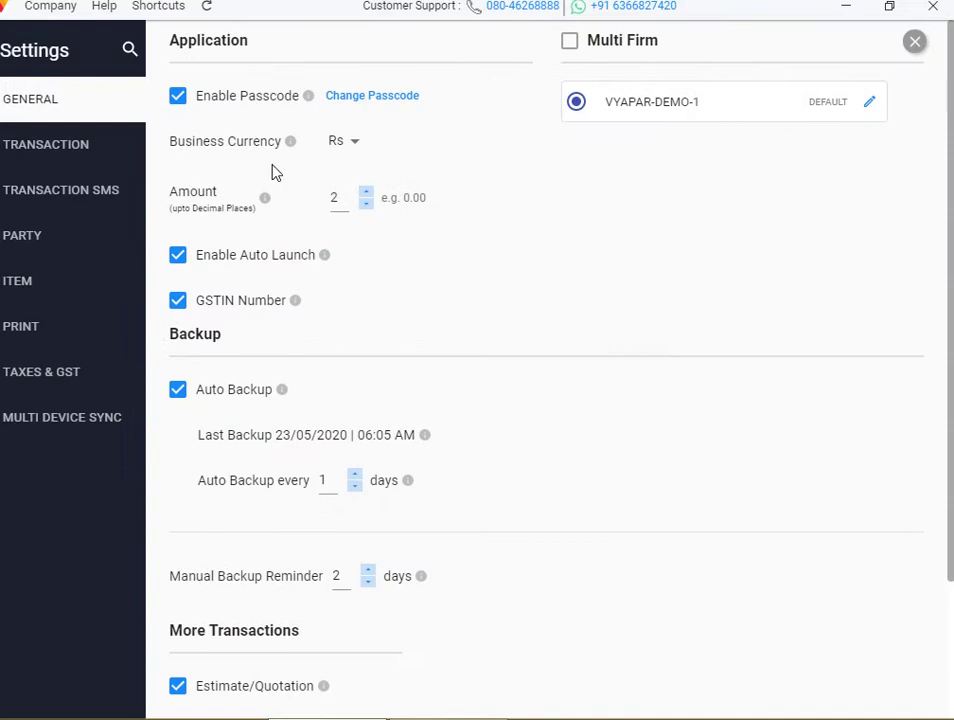
{"action": "left_click", "coordinate": [64, 144]}
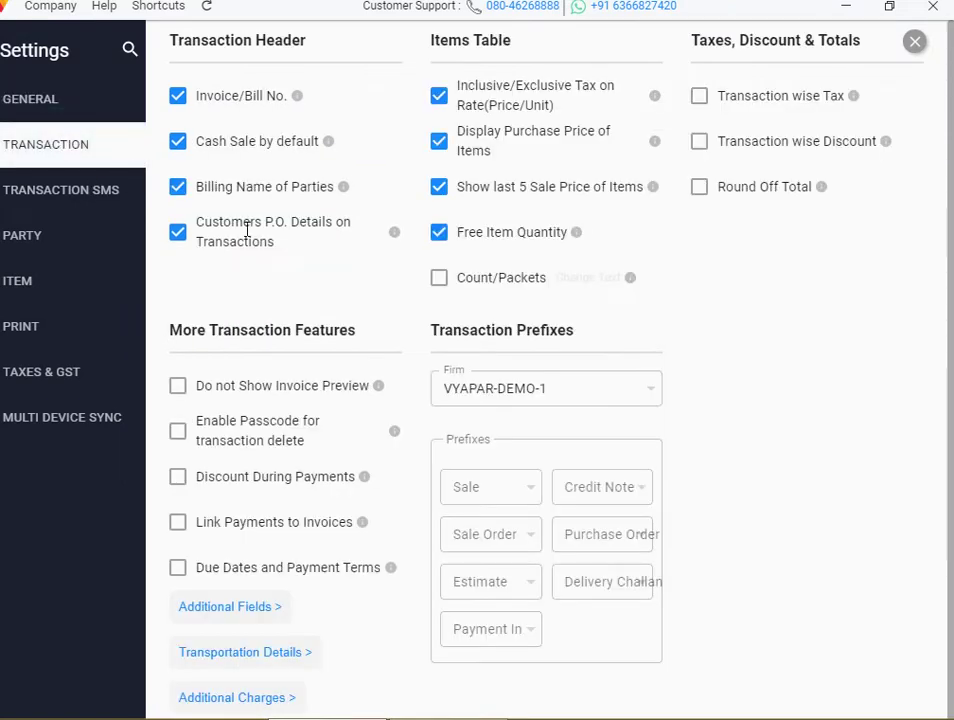
{"action": "left_click", "coordinate": [438, 282]}
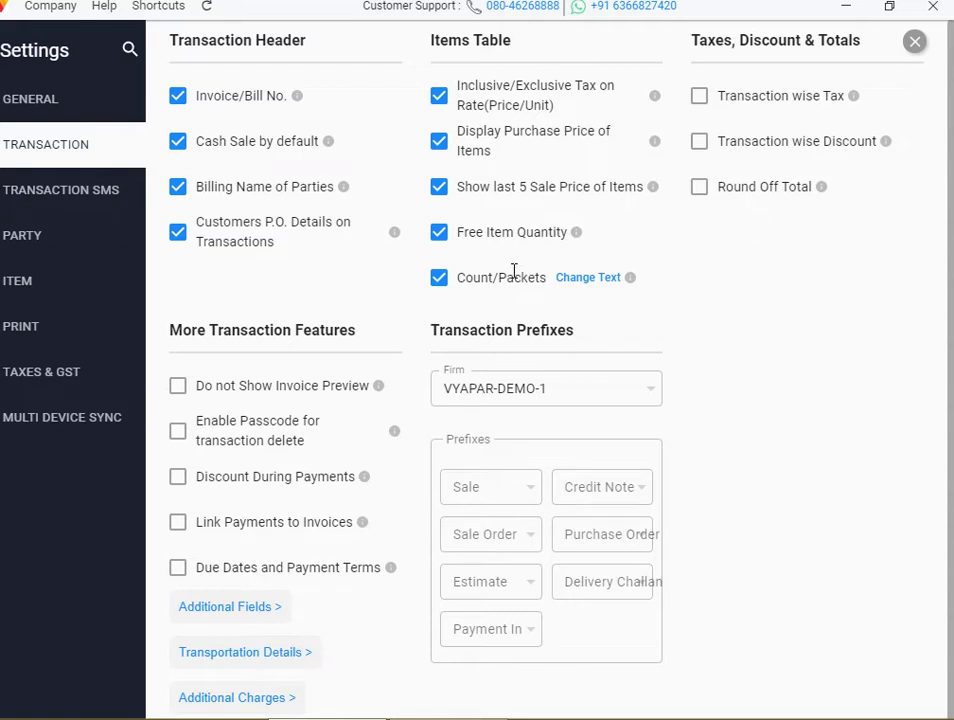
{"action": "left_click", "coordinate": [601, 268]}
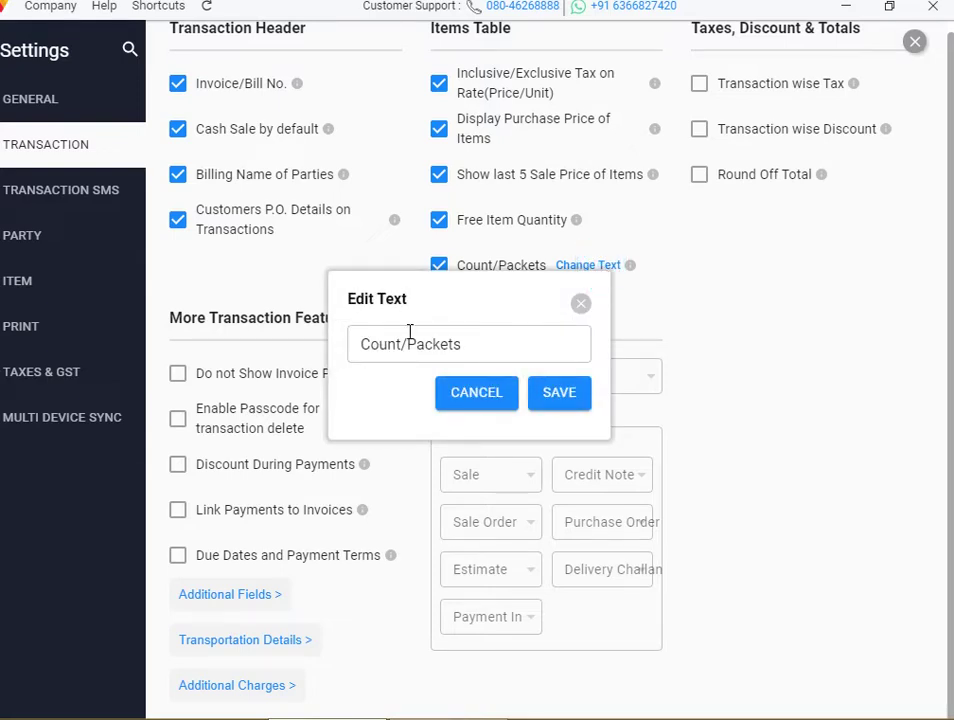
{"action": "left_click", "coordinate": [581, 305]}
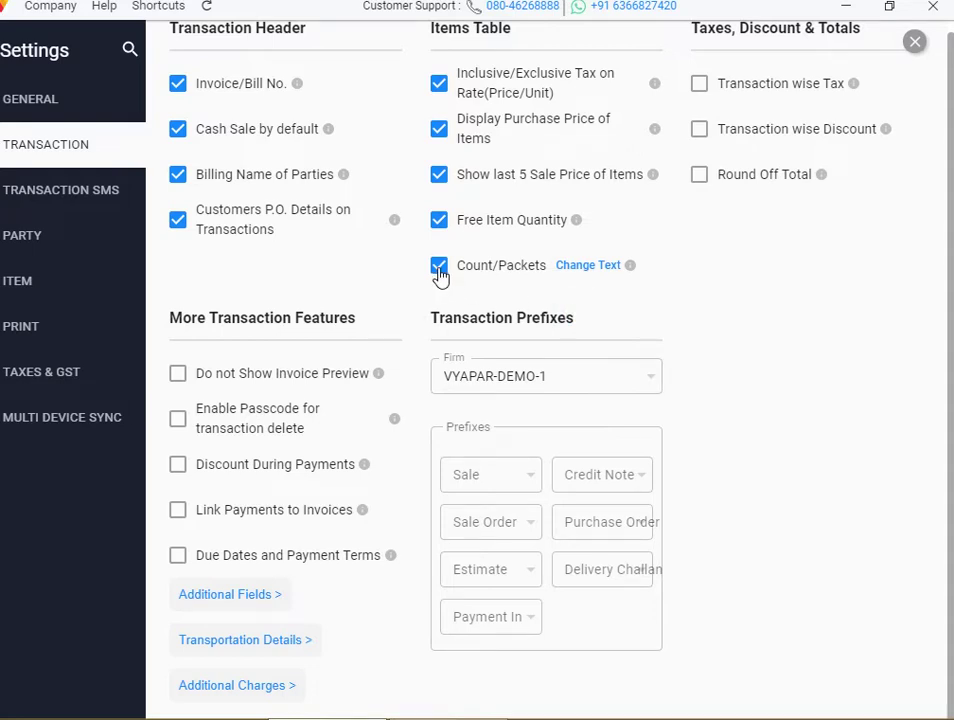
{"action": "left_click", "coordinate": [439, 267]}
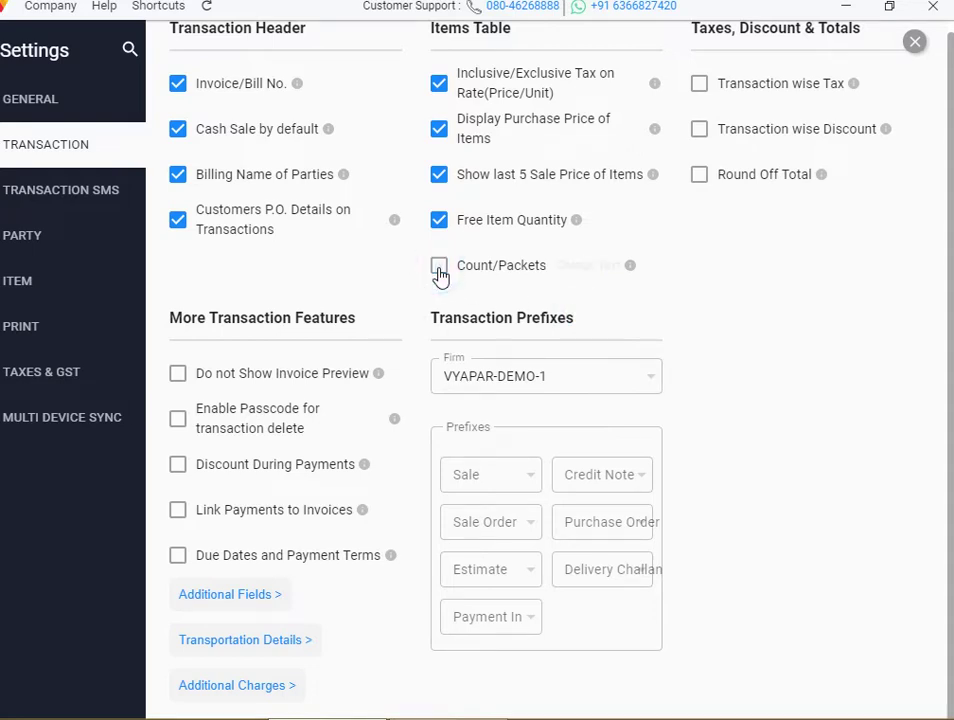
{"action": "left_click", "coordinate": [916, 41]}
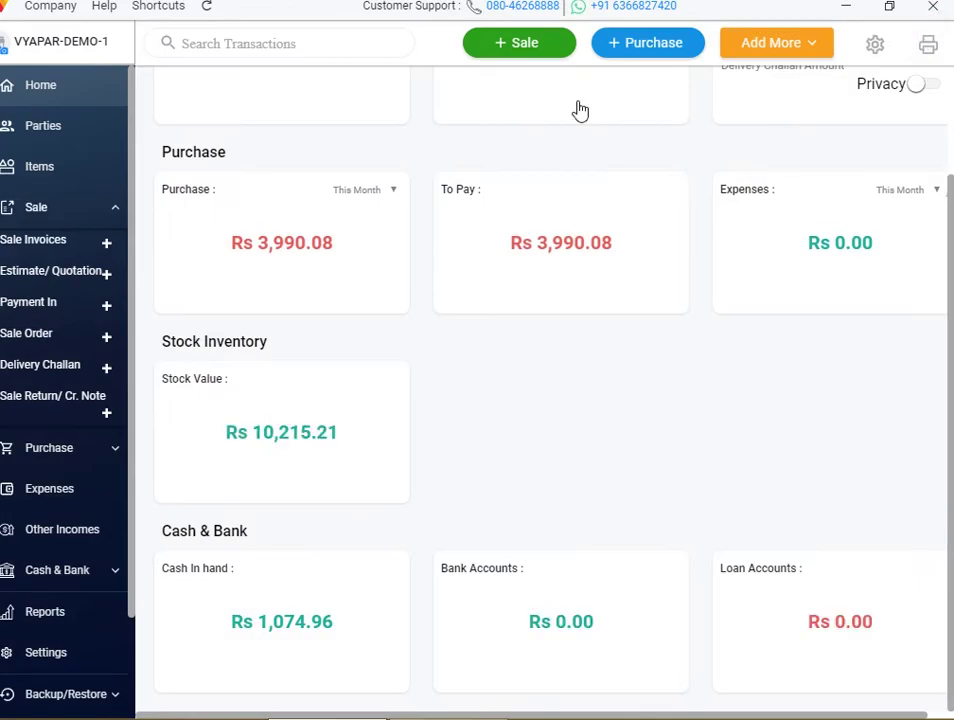
Open a blank Sale form and discard it
{"action": "left_click", "coordinate": [541, 45]}
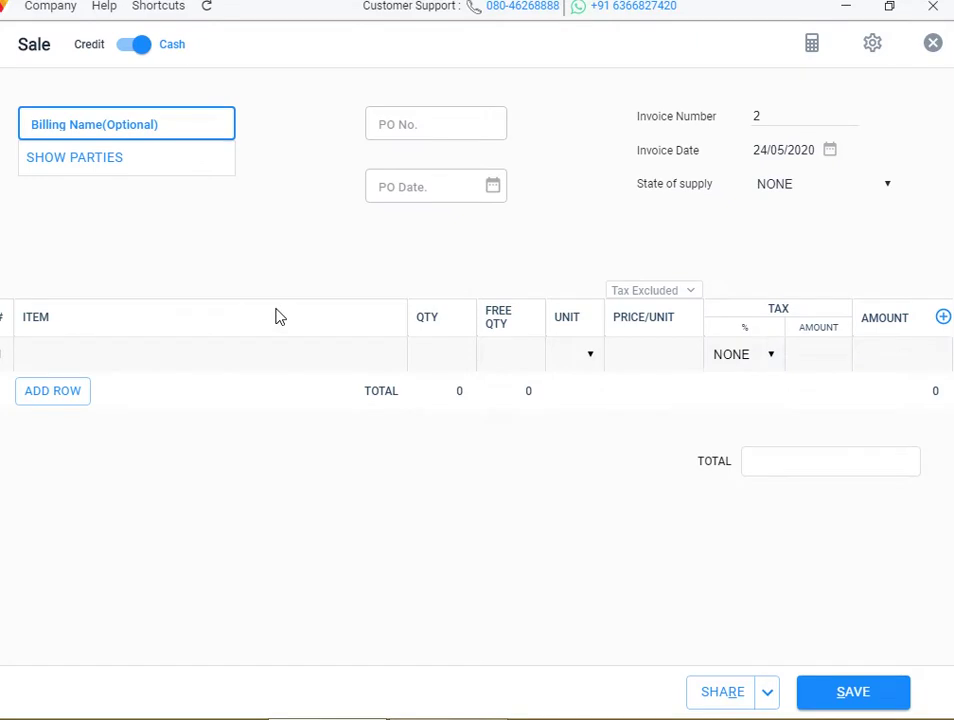
{"action": "left_click", "coordinate": [933, 42]}
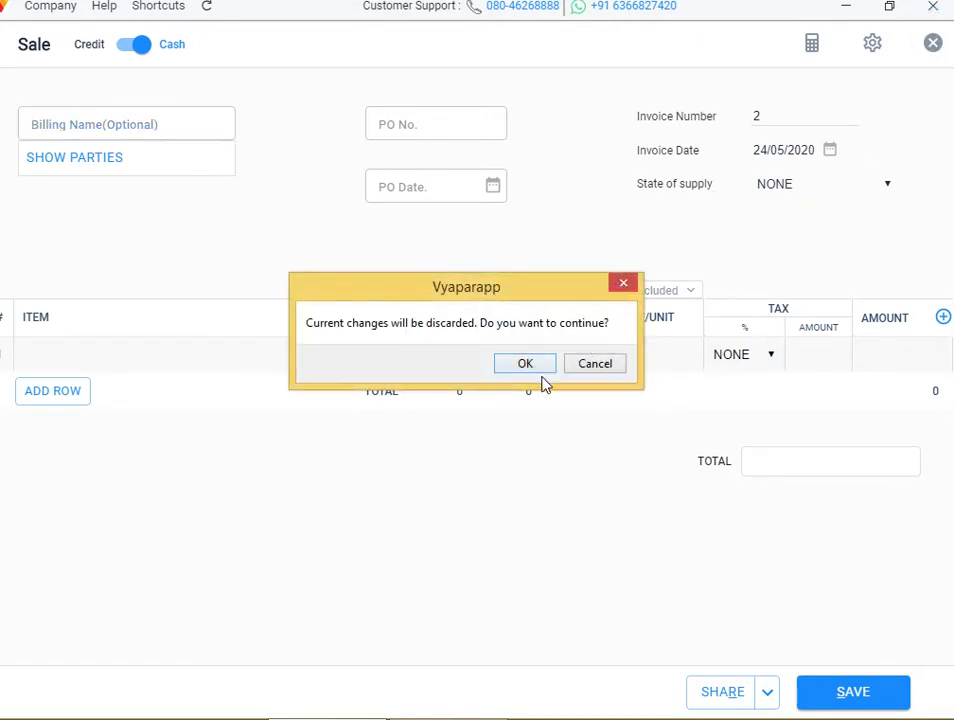
{"action": "left_click", "coordinate": [545, 367]}
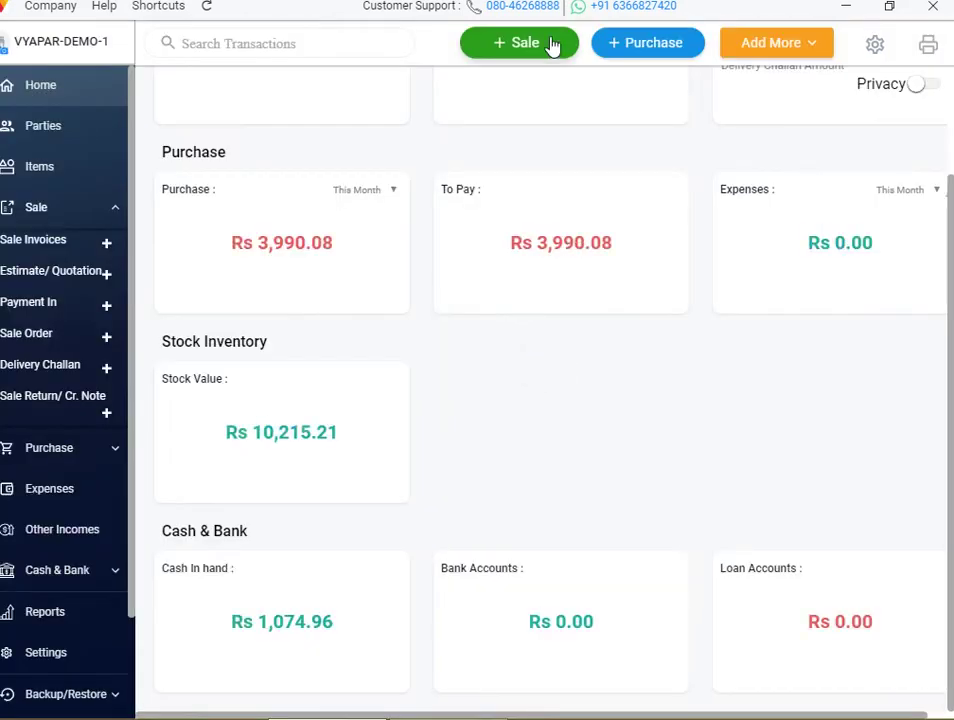
Enable Count/Packets in the Transaction settings and close Settings
{"action": "left_click", "coordinate": [873, 46]}
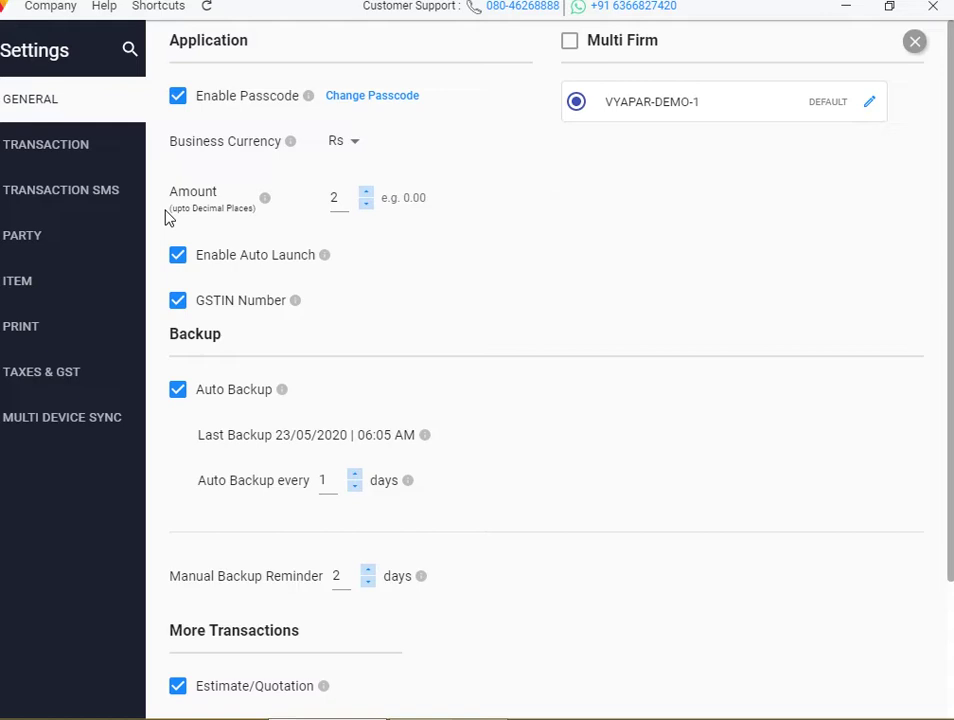
{"action": "left_click", "coordinate": [76, 148]}
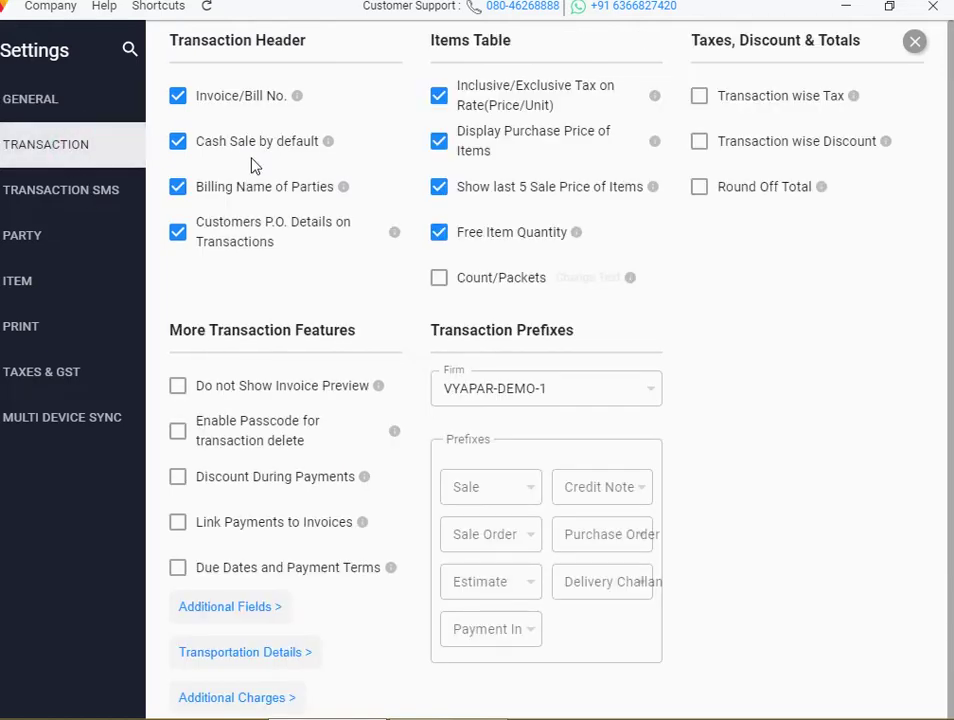
{"action": "left_click", "coordinate": [438, 285]}
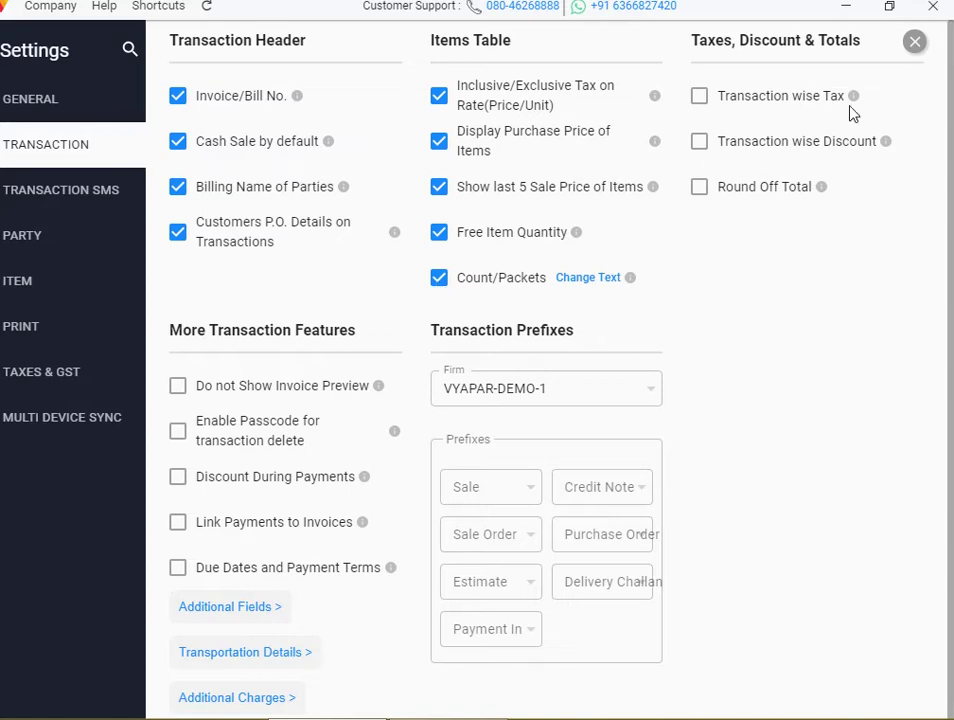
{"action": "left_click", "coordinate": [915, 44]}
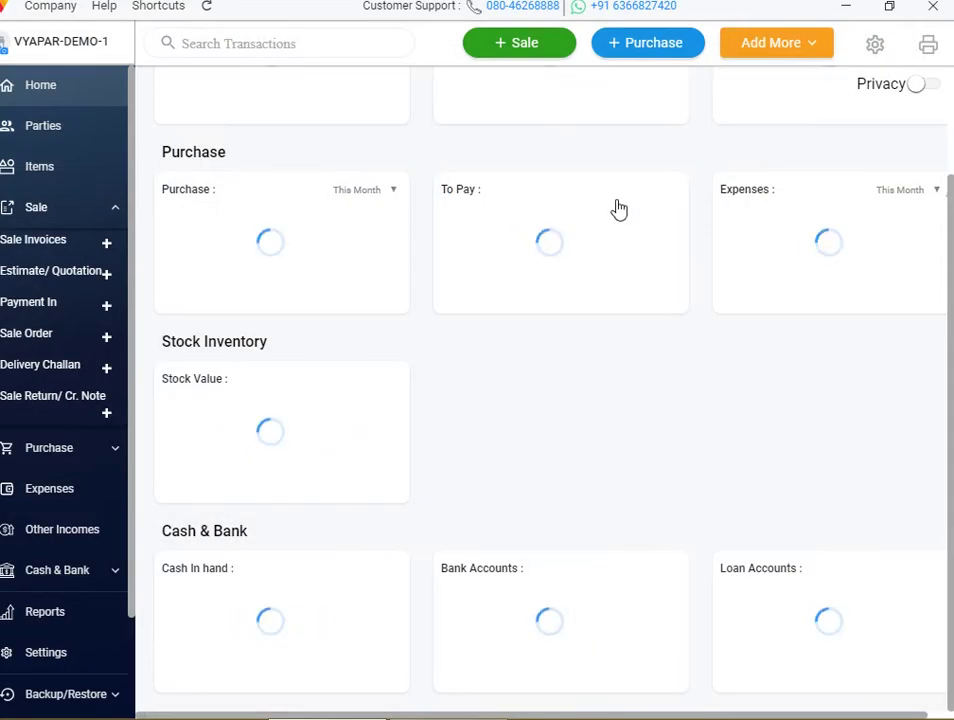
Sell RICE with count 5 and quantity 10 KGS, saving invoice 2 for Rs 504
{"action": "left_click", "coordinate": [552, 41]}
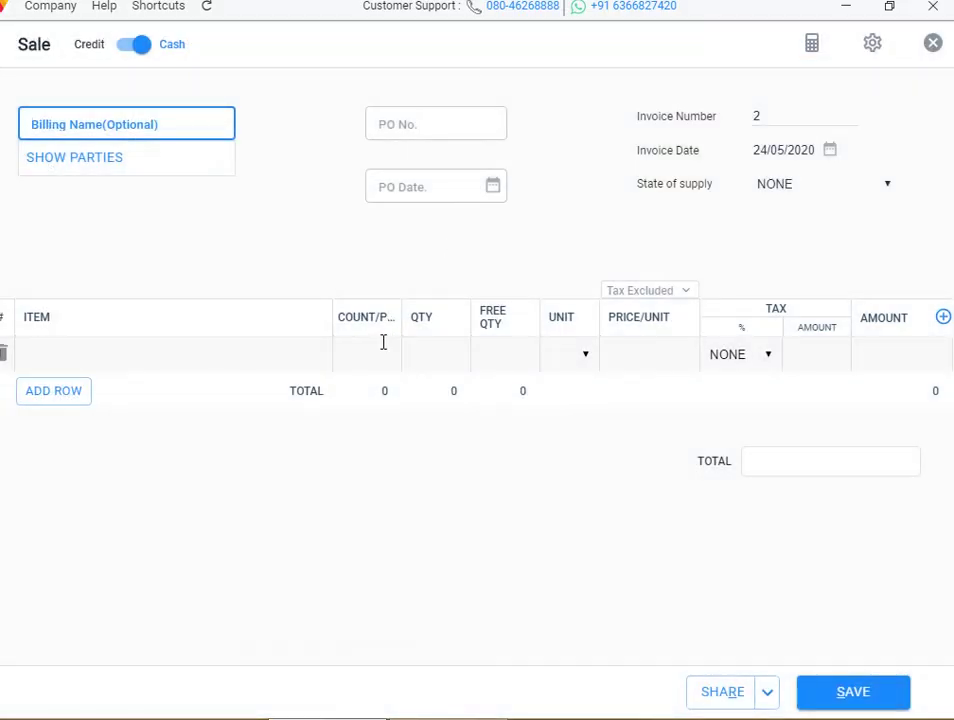
{"action": "left_click", "coordinate": [128, 360]}
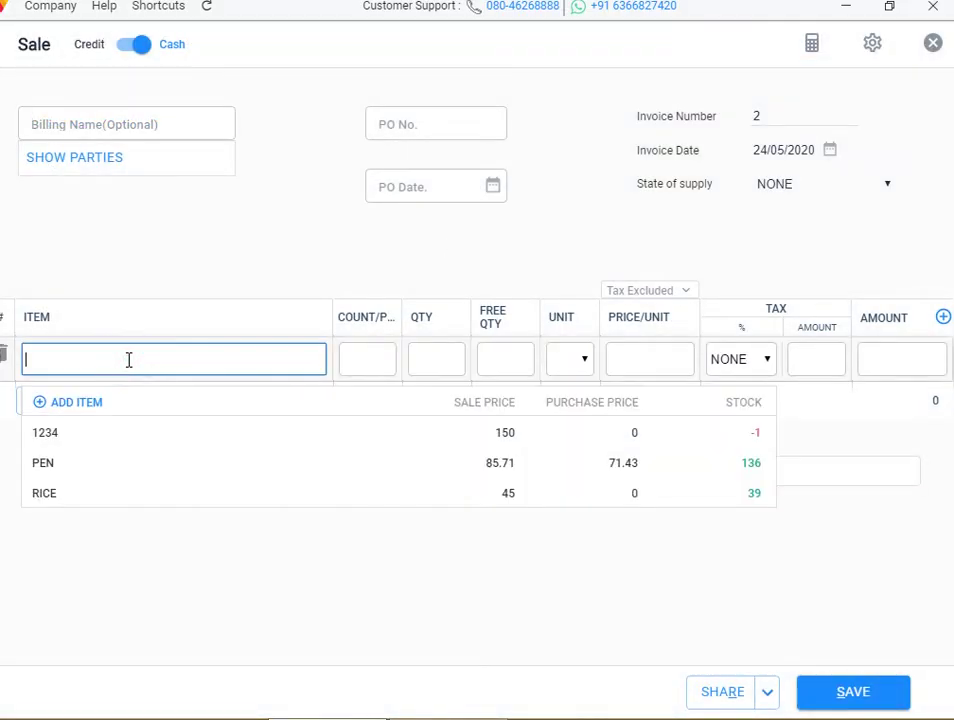
{"action": "left_click", "coordinate": [96, 493]}
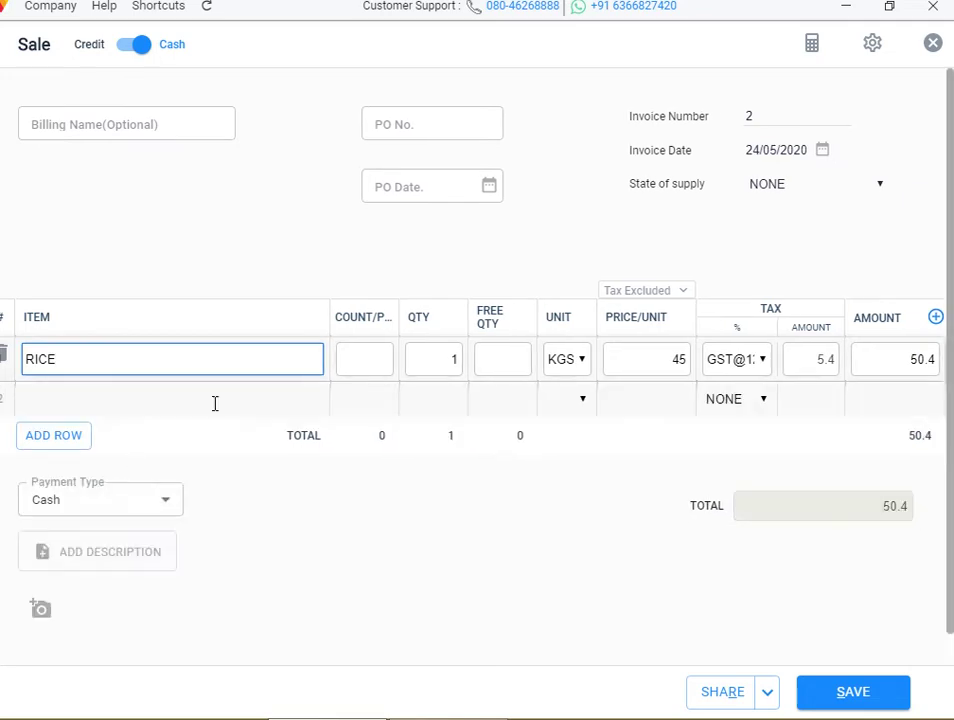
{"action": "left_click", "coordinate": [365, 360]}
{"action": "type", "text": "5"}
{"action": "left_click", "coordinate": [458, 360]}
{"action": "key", "text": "BackSpace"}
{"action": "type", "text": "10"}
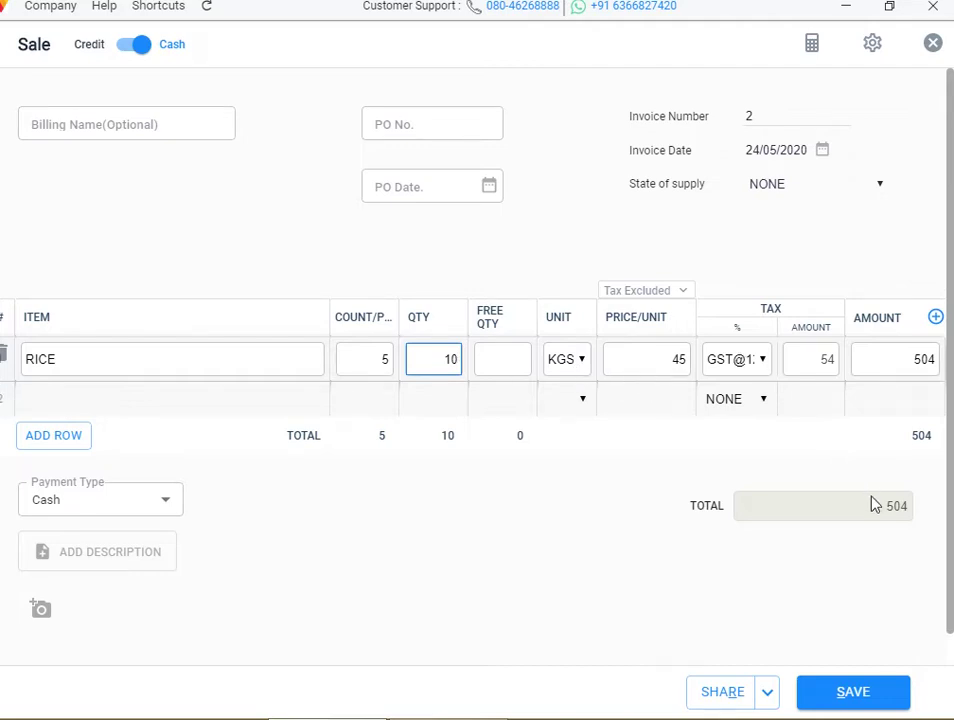
{"action": "left_click", "coordinate": [868, 686]}
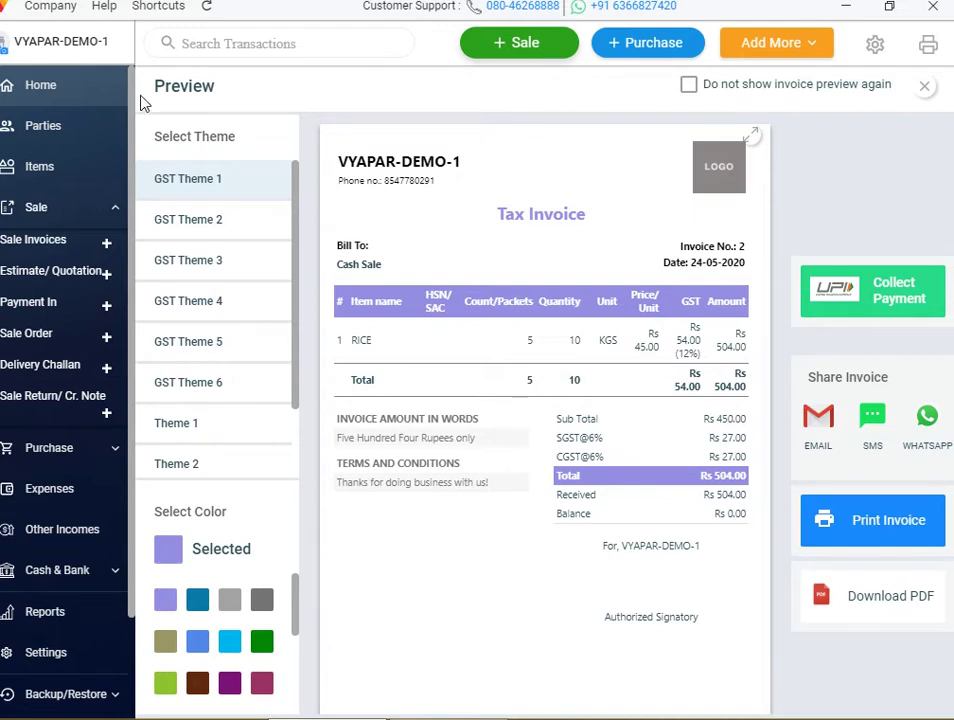
{"action": "left_click", "coordinate": [28, 88]}
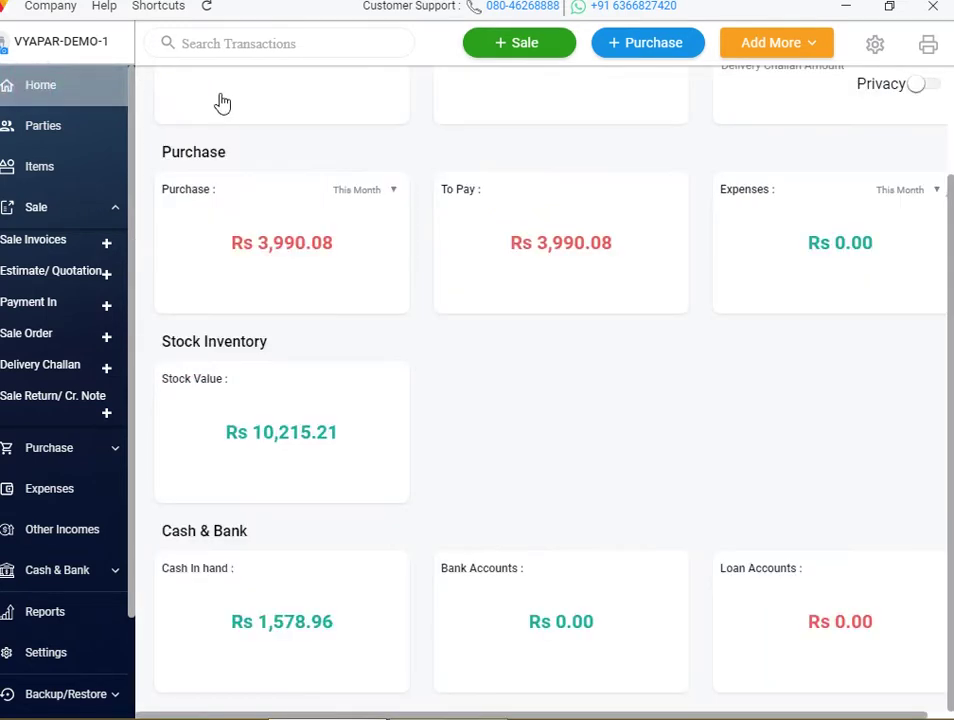
Open the Transaction settings and view the Transaction wise Tax info tip
{"action": "left_click", "coordinate": [879, 45]}
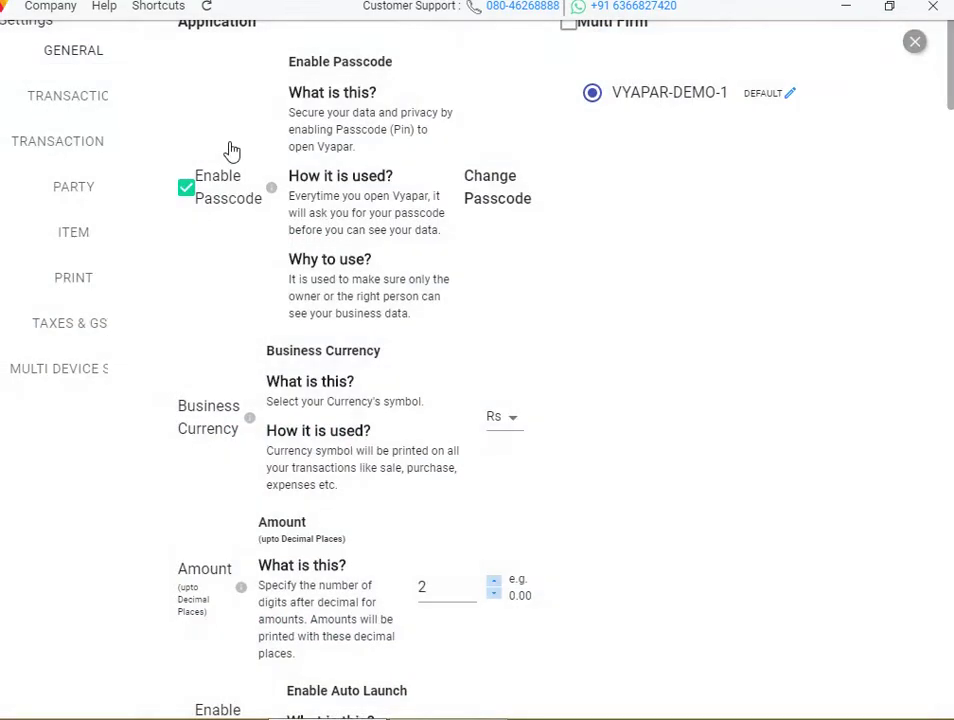
{"action": "left_click", "coordinate": [71, 153]}
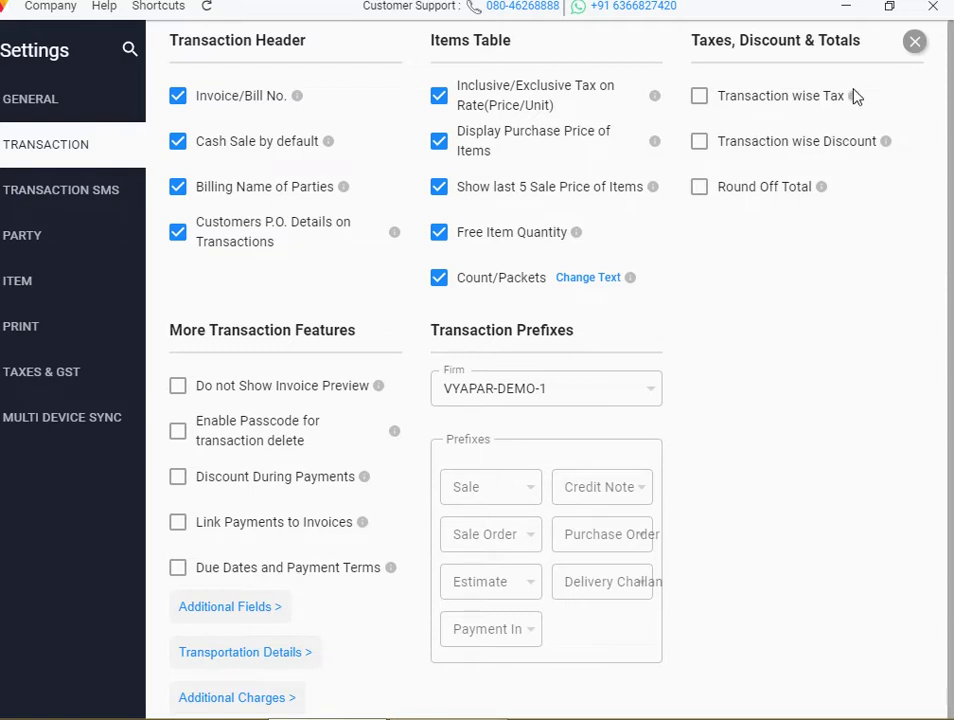
{"action": "mouse_move", "coordinate": [856, 100]}
Start a Sale invoice with PEN in the first row, then discard it unsaved
{"action": "left_click", "coordinate": [914, 44]}
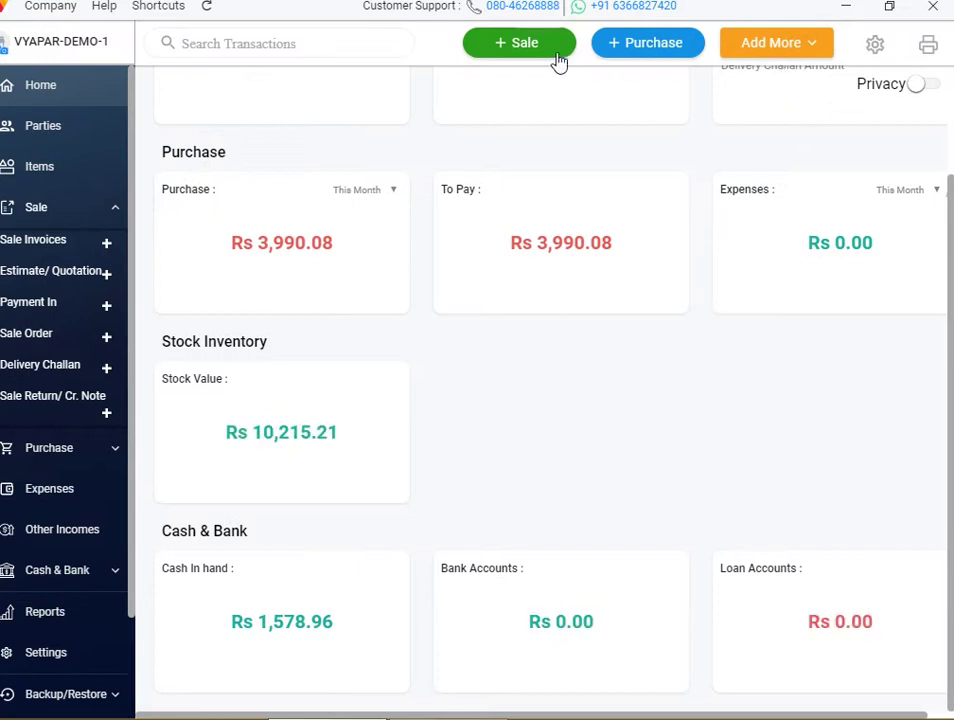
{"action": "left_click", "coordinate": [539, 52]}
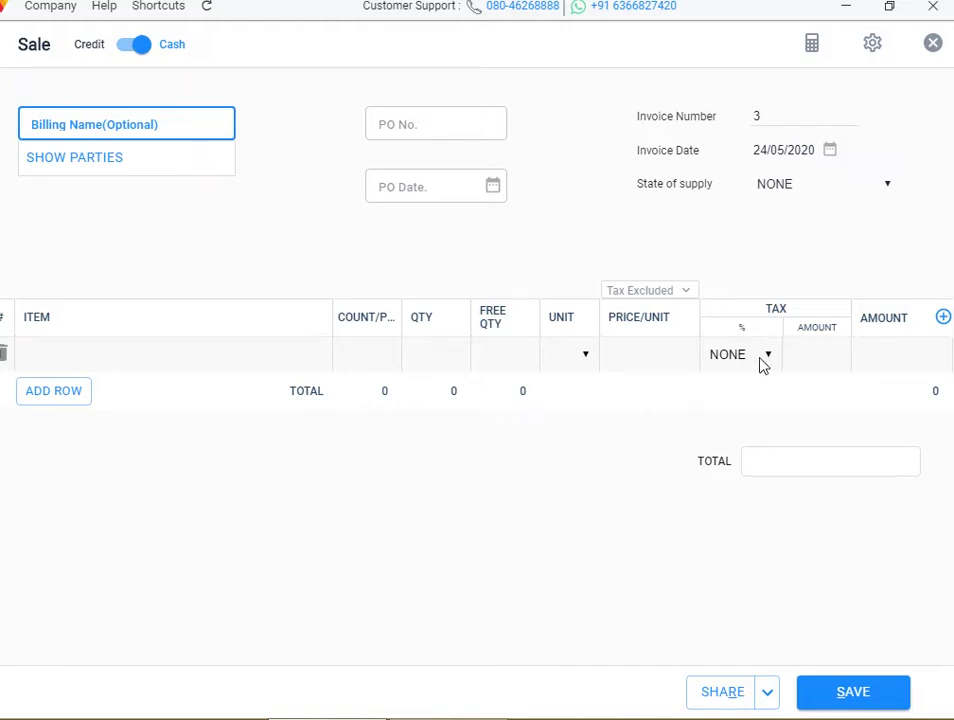
{"action": "left_click", "coordinate": [94, 359]}
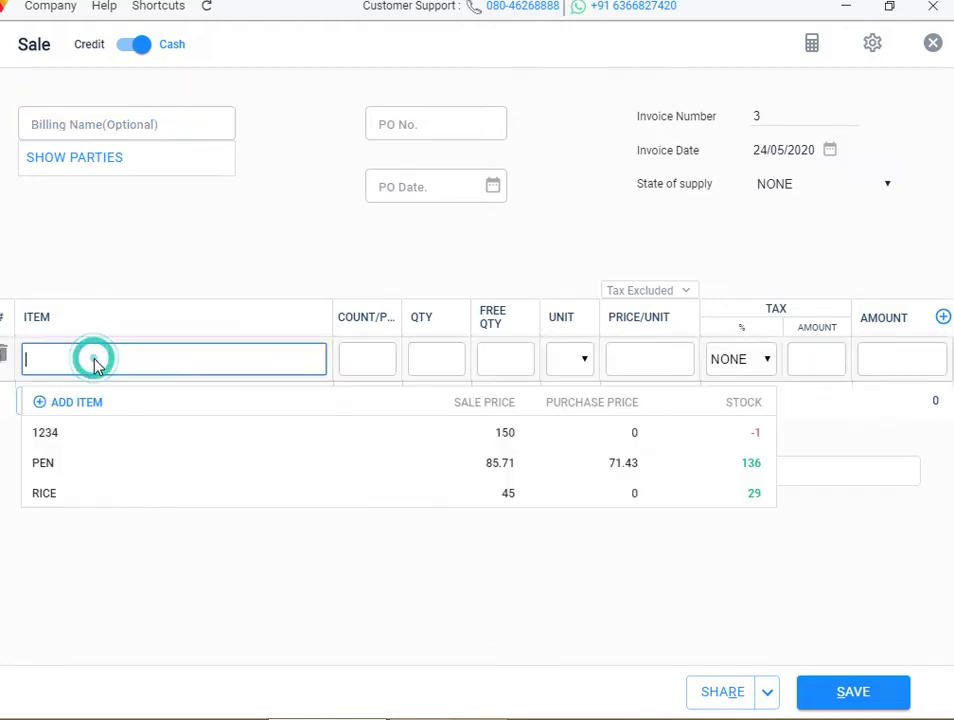
{"action": "left_click", "coordinate": [81, 476]}
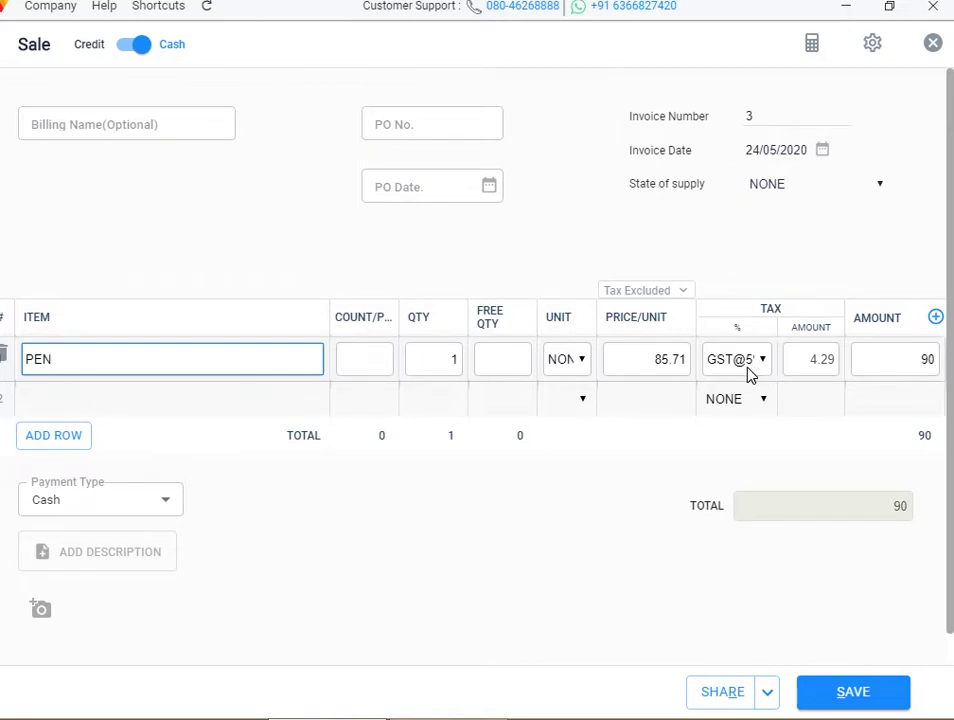
{"action": "left_click", "coordinate": [933, 45]}
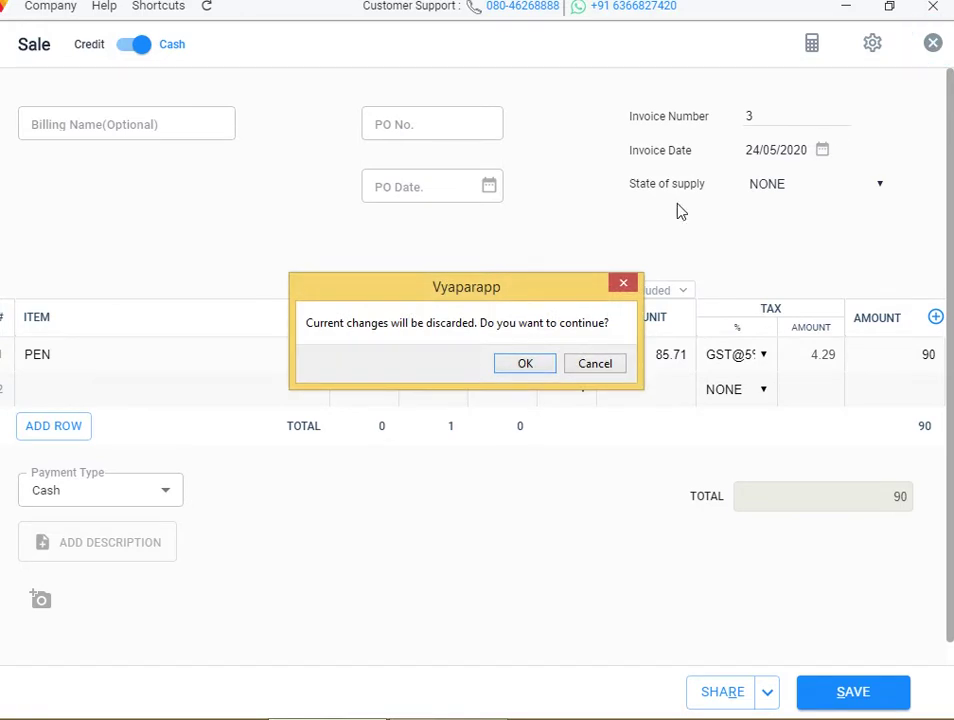
{"action": "left_click", "coordinate": [536, 366]}
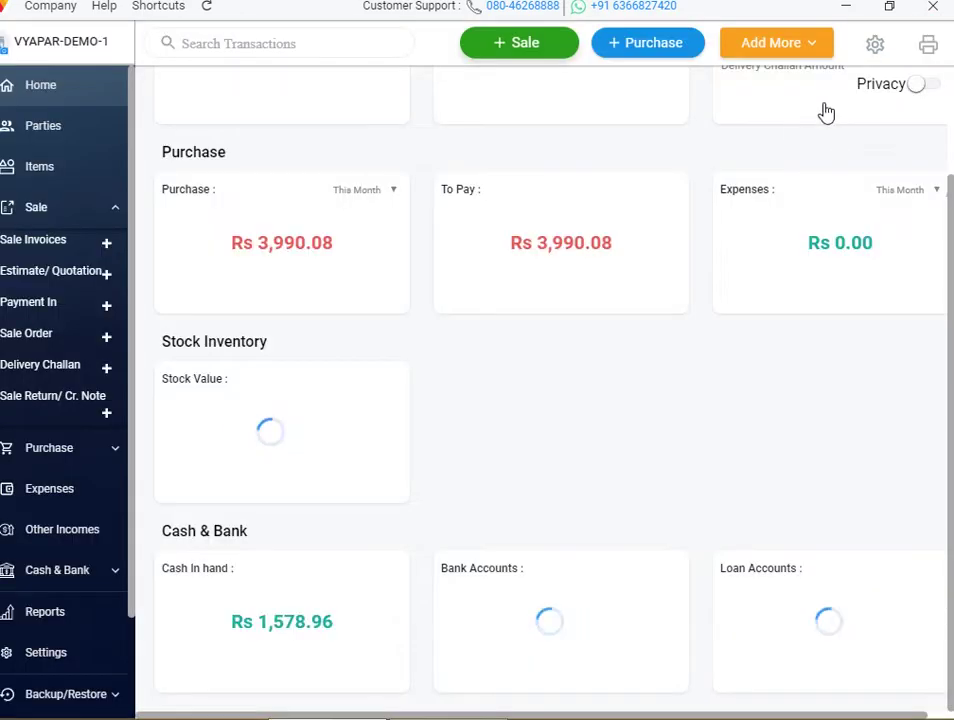
Enable Transaction wise Tax, accepting the tax-on-tax warning, then start a new Sale invoice
{"action": "left_click", "coordinate": [875, 43]}
{"action": "left_click", "coordinate": [42, 153]}
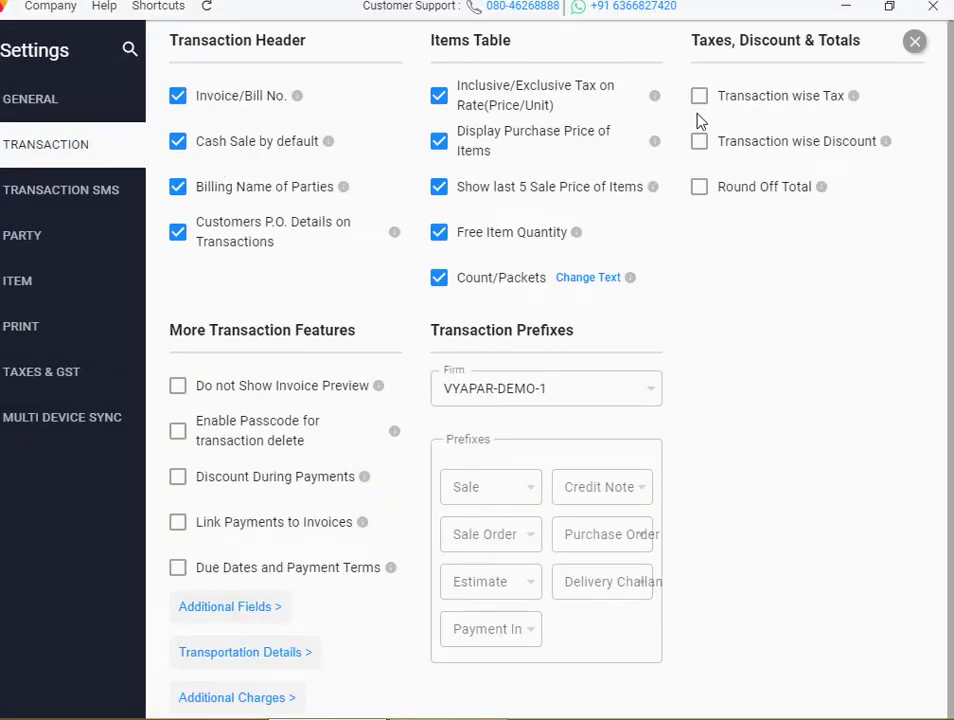
{"action": "left_click", "coordinate": [698, 96]}
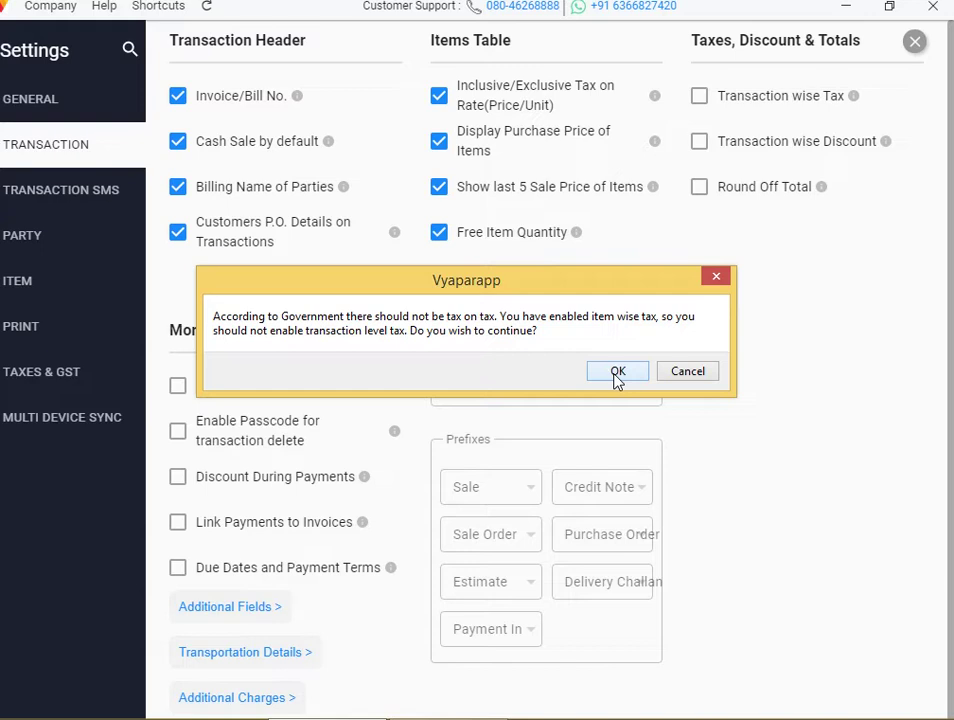
{"action": "left_click", "coordinate": [617, 373]}
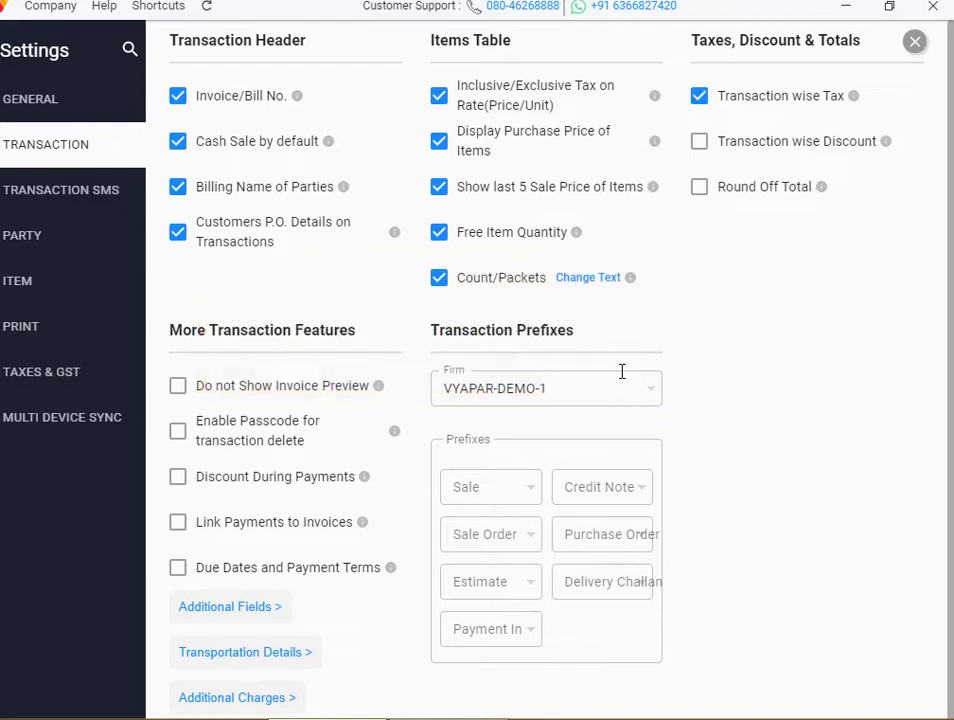
{"action": "left_click", "coordinate": [915, 43]}
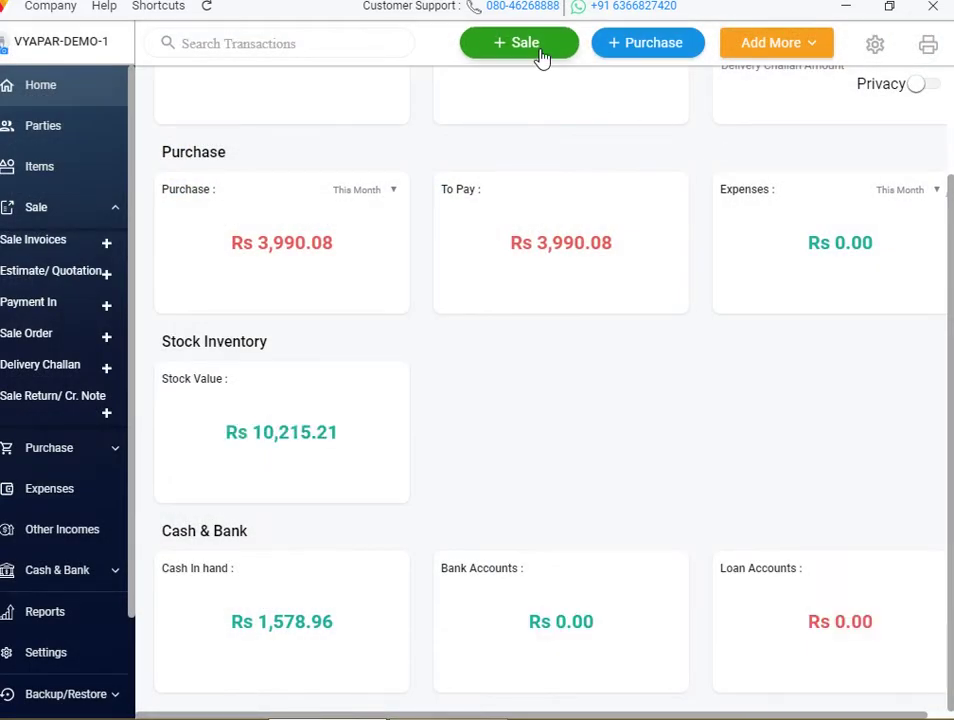
{"action": "left_click", "coordinate": [540, 57]}
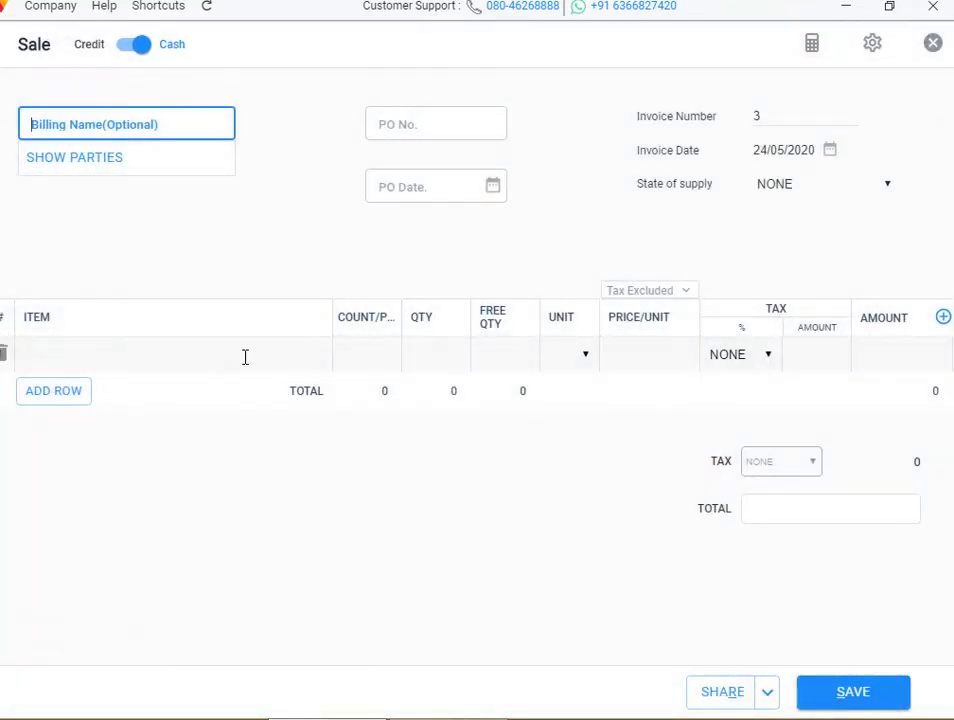
Add PEN to the first line and inspect the invoice-level TAX dropdown
{"action": "left_click", "coordinate": [245, 357]}
{"action": "left_click", "coordinate": [203, 458]}
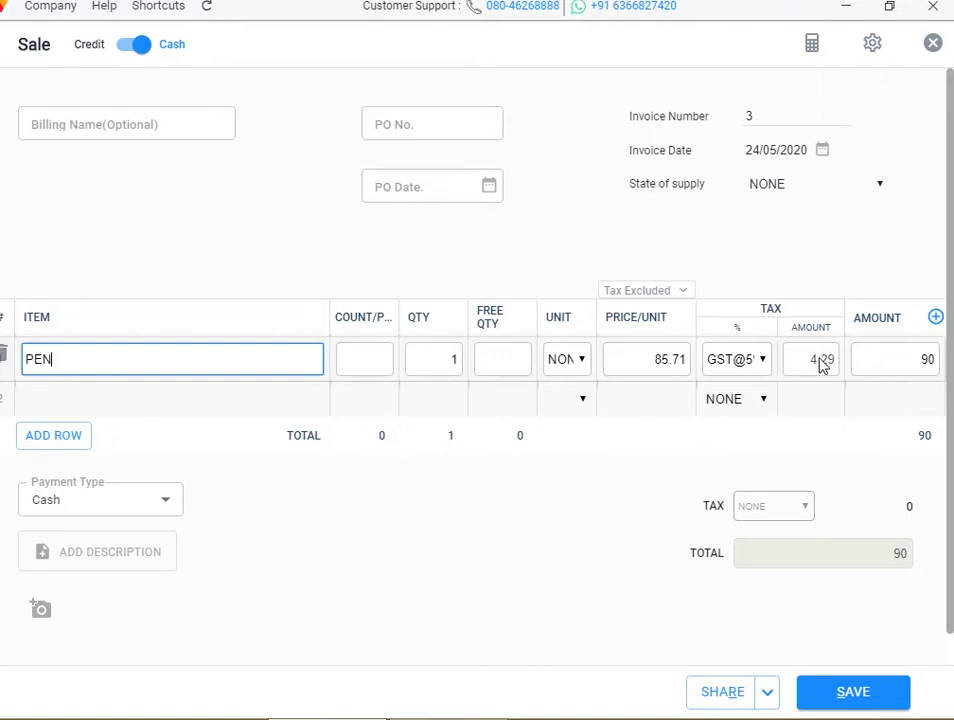
{"action": "left_click", "coordinate": [776, 503]}
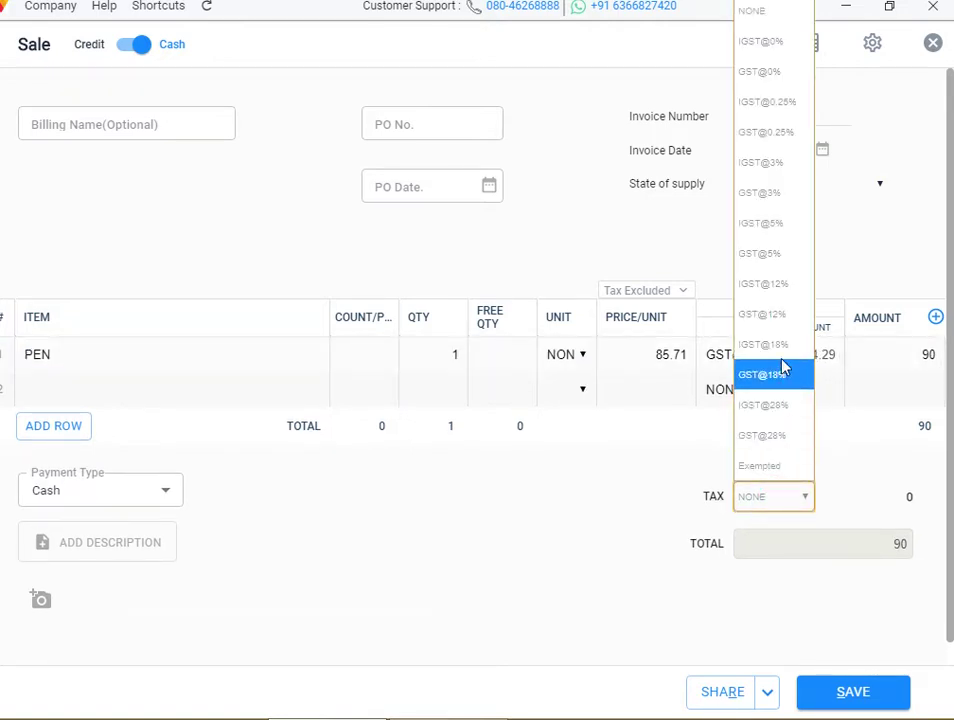
{"action": "left_click", "coordinate": [666, 492]}
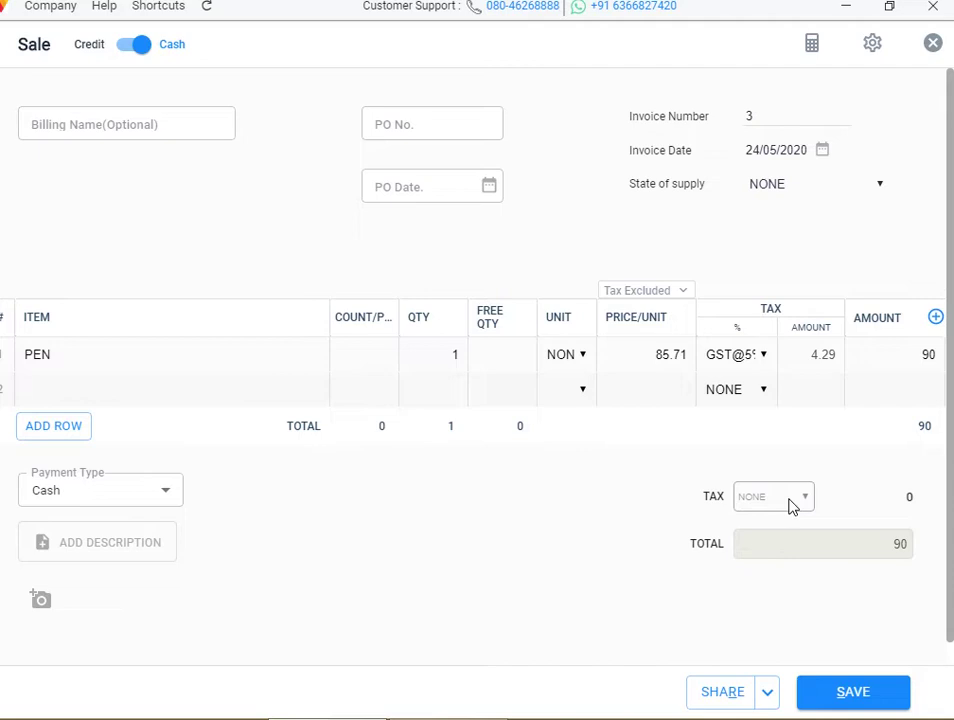
Add RICE as the second line, then close and discard the 140.4 sale
{"action": "left_click", "coordinate": [108, 389]}
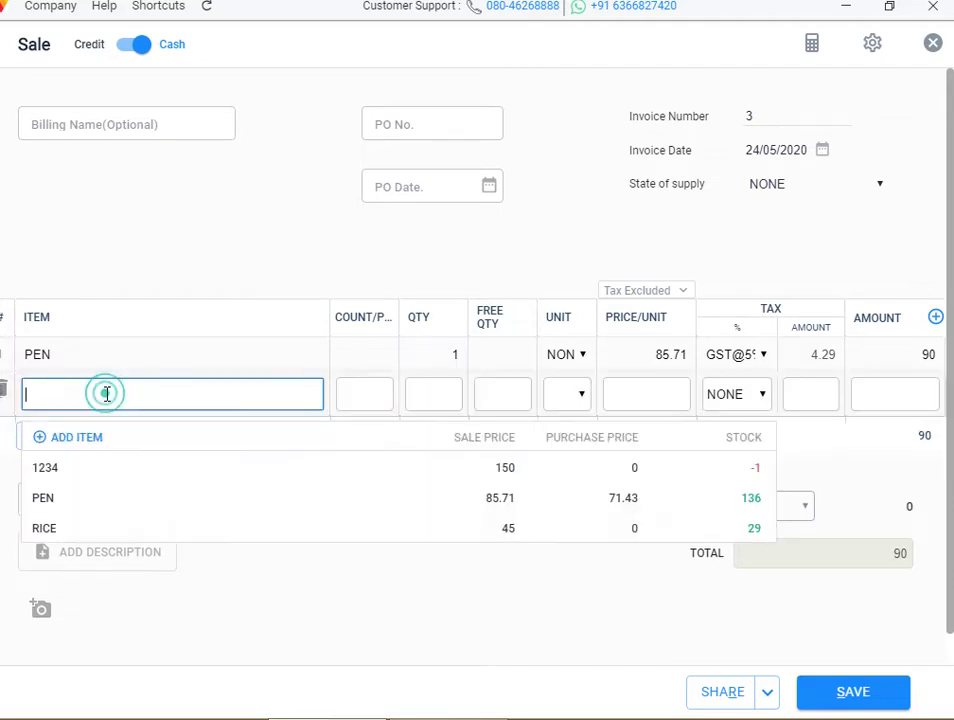
{"action": "left_click", "coordinate": [87, 500]}
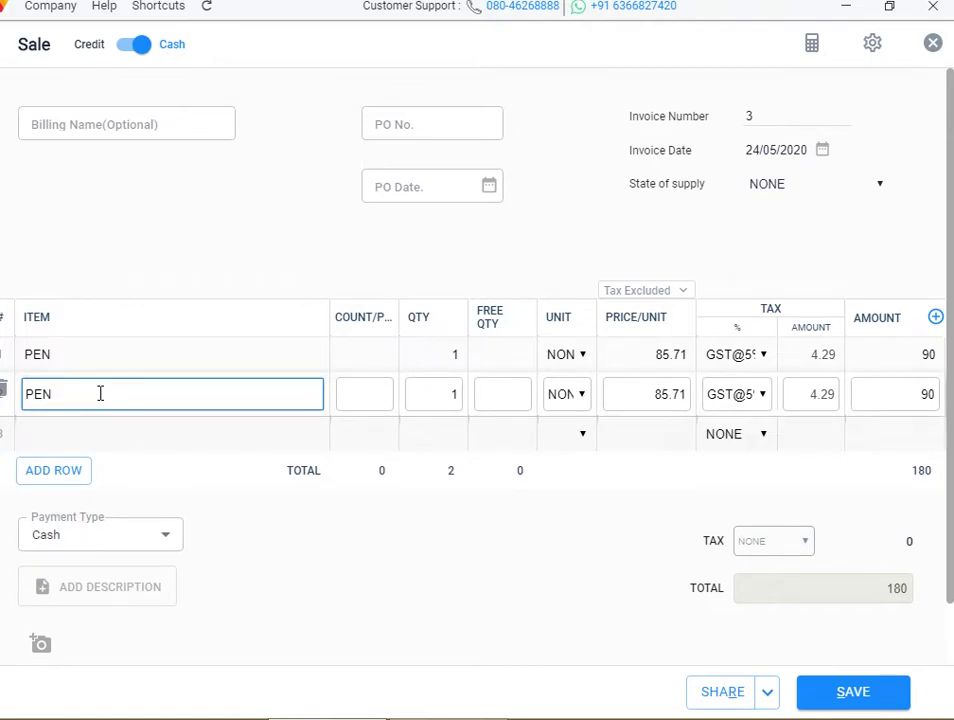
{"action": "key", "text": "BackSpace"}
{"action": "key", "text": "BackSpace"}
{"action": "key", "text": "BackSpace"}
{"action": "type", "text": "r"}
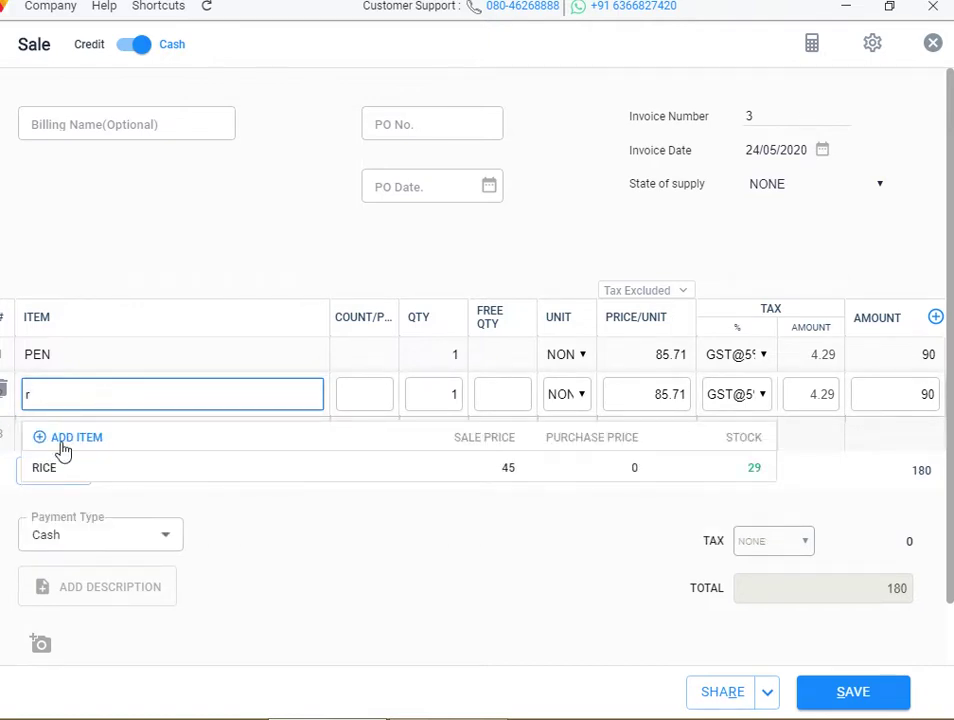
{"action": "left_click", "coordinate": [55, 460]}
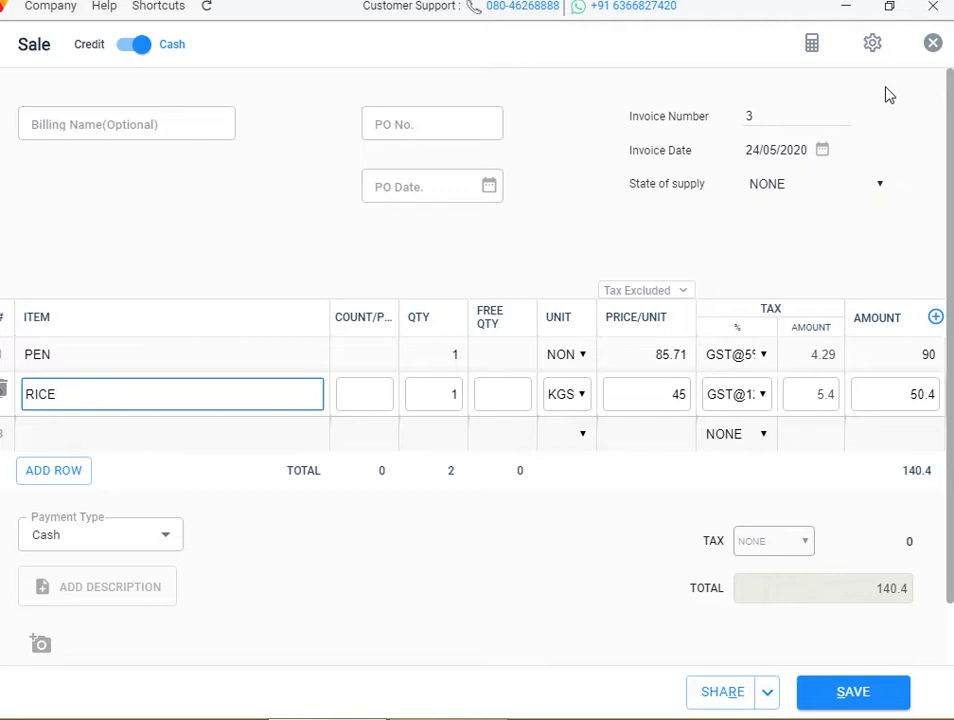
{"action": "left_click", "coordinate": [929, 46]}
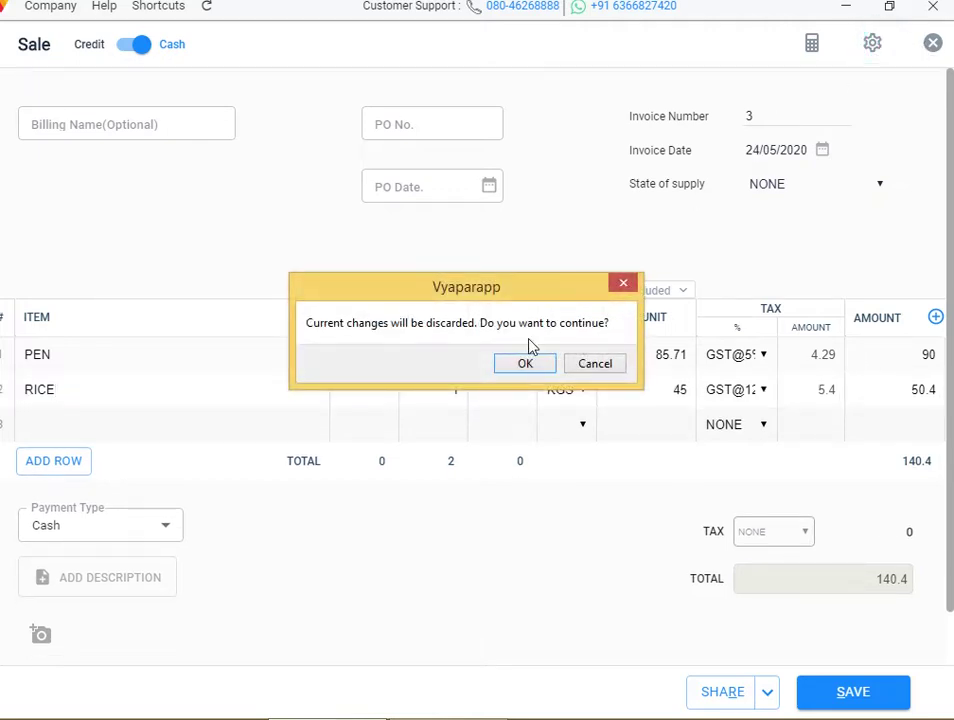
{"action": "left_click", "coordinate": [529, 365]}
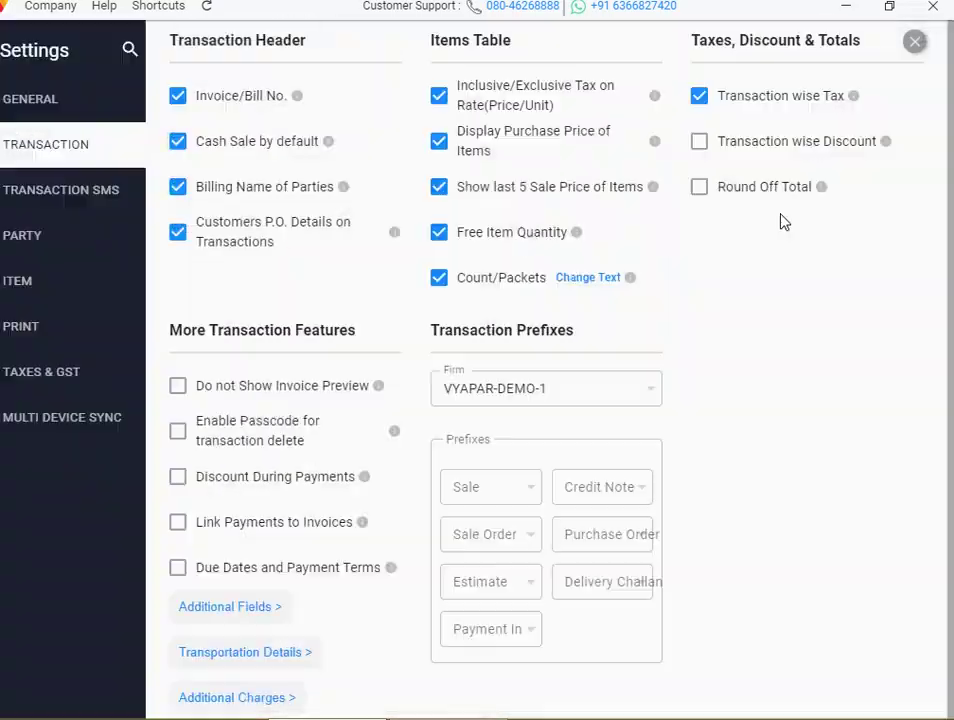
Turn off Transaction wise Tax, test the Discount toggle, and close Settings
{"action": "left_click", "coordinate": [704, 101]}
{"action": "left_click", "coordinate": [705, 148]}
{"action": "left_click", "coordinate": [705, 148]}
{"action": "left_click", "coordinate": [915, 44]}
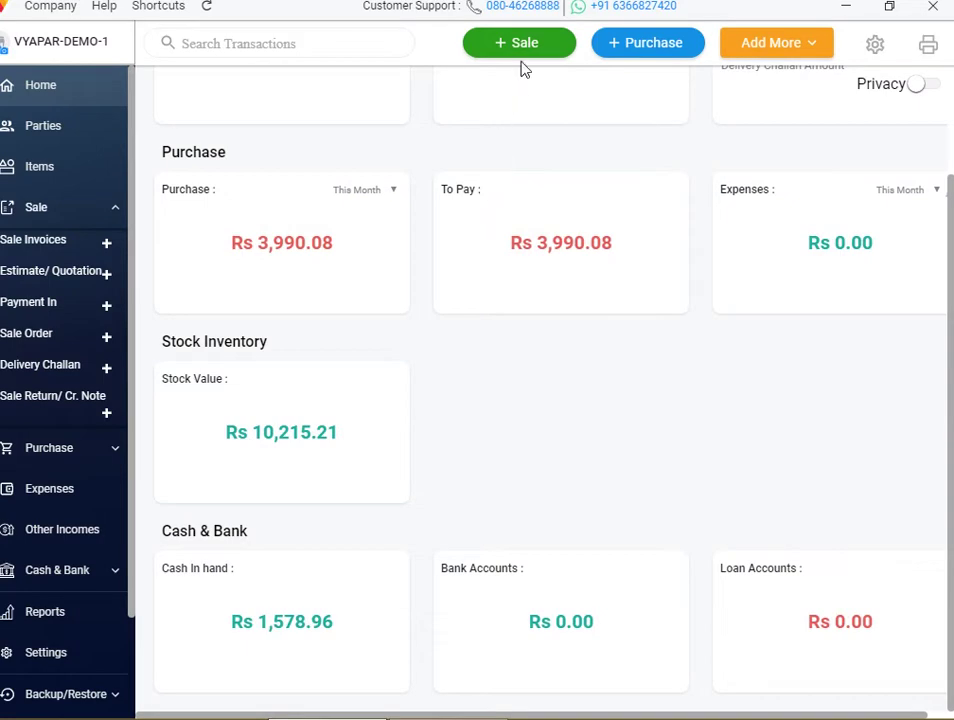
Open a blank Sale form and discard it
{"action": "left_click", "coordinate": [522, 57]}
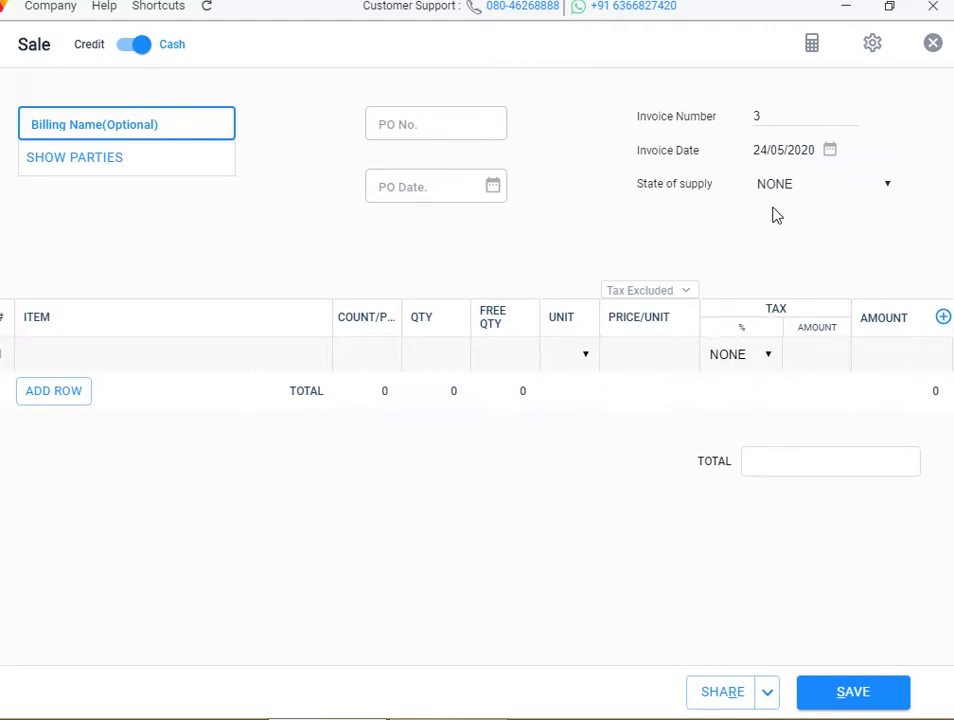
{"action": "left_click", "coordinate": [932, 44]}
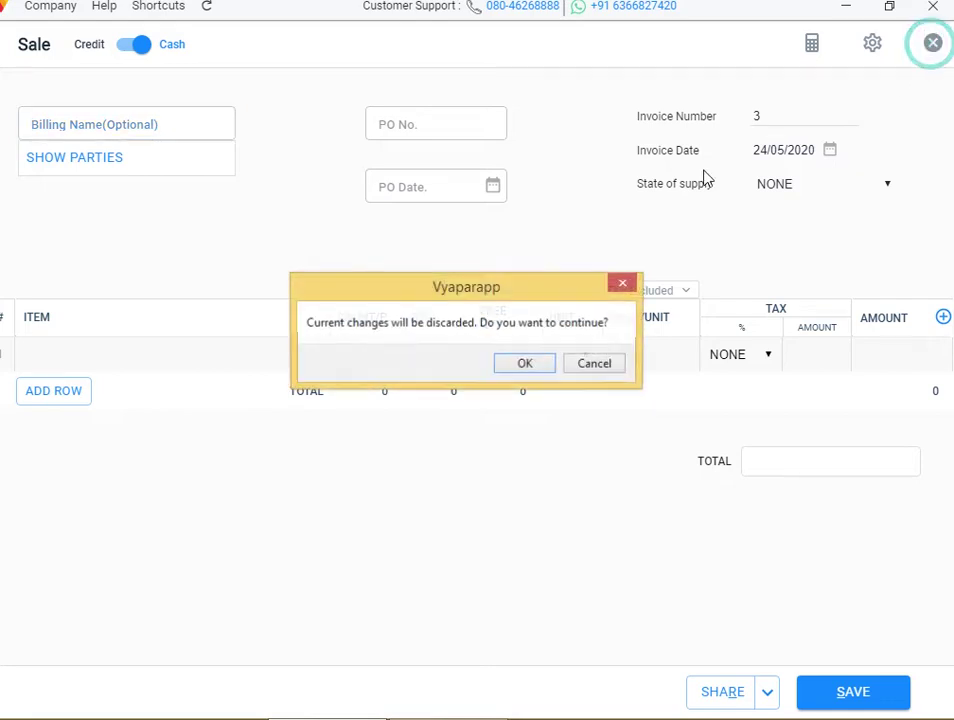
{"action": "left_click", "coordinate": [543, 368]}
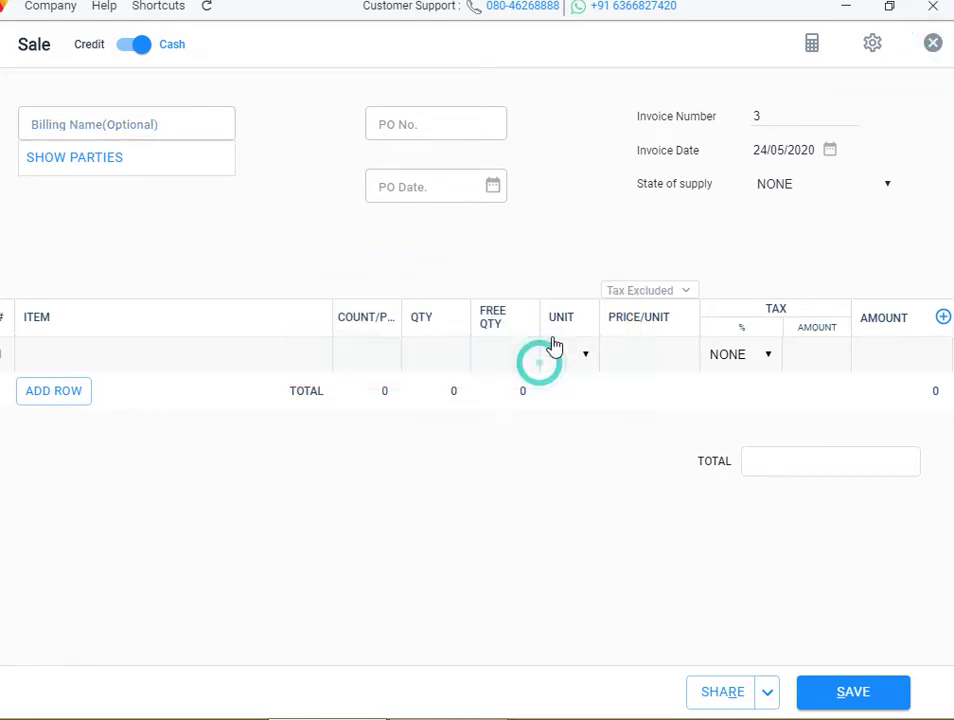
Enable Transaction wise Discount in the Transaction settings and close Settings
{"action": "left_click", "coordinate": [875, 44]}
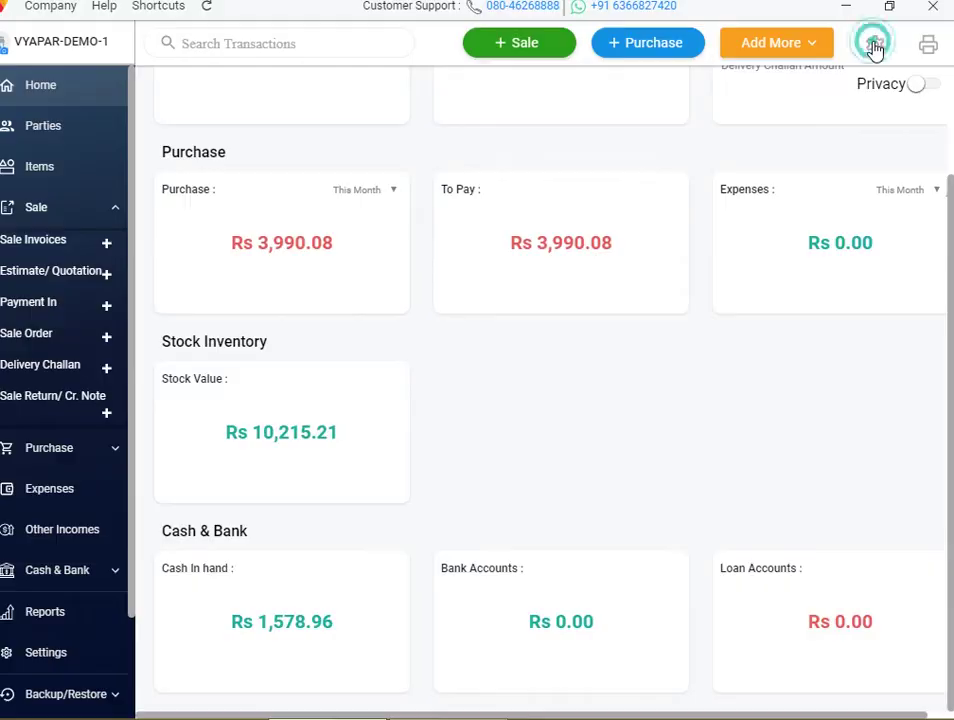
{"action": "left_click", "coordinate": [76, 138]}
{"action": "left_click", "coordinate": [703, 146]}
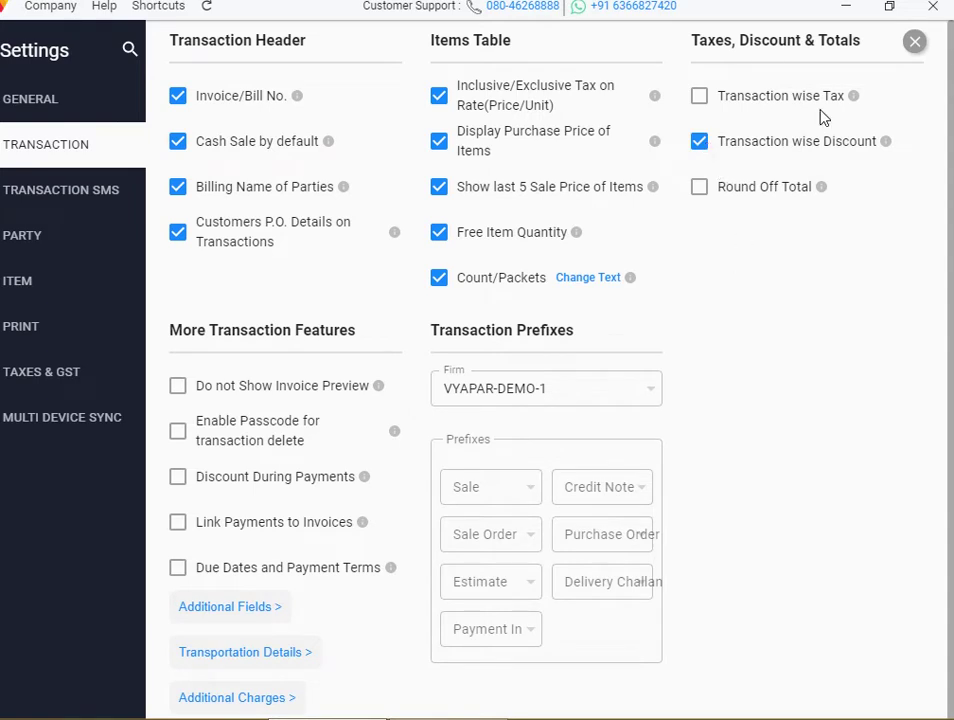
{"action": "left_click", "coordinate": [916, 43]}
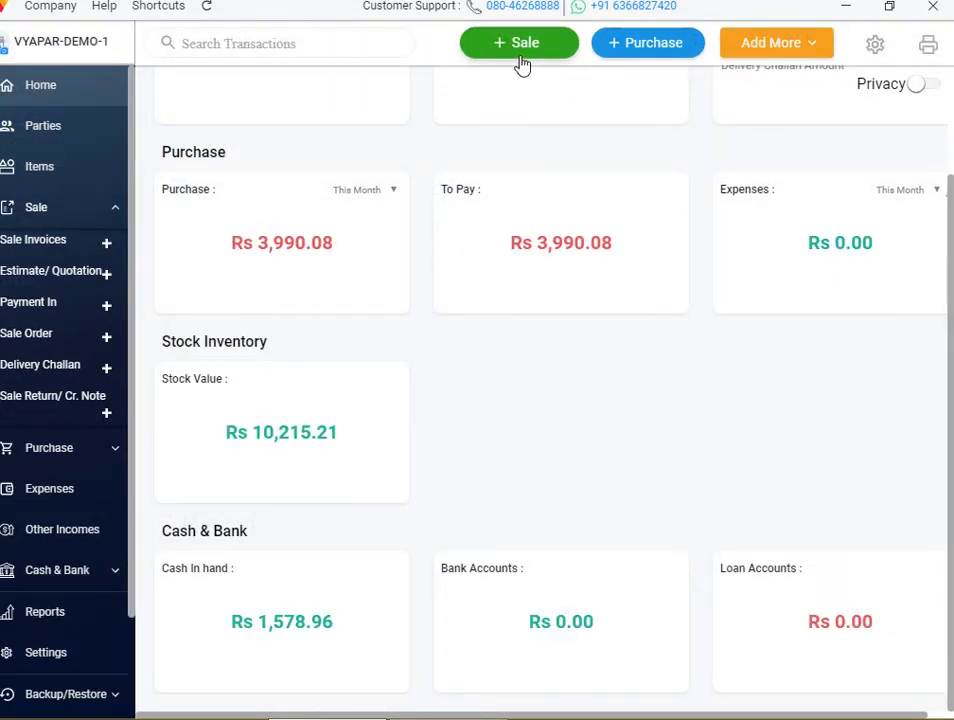
Start a new sale invoice and add PEN as the first line with quantity 5
{"action": "left_click", "coordinate": [518, 52]}
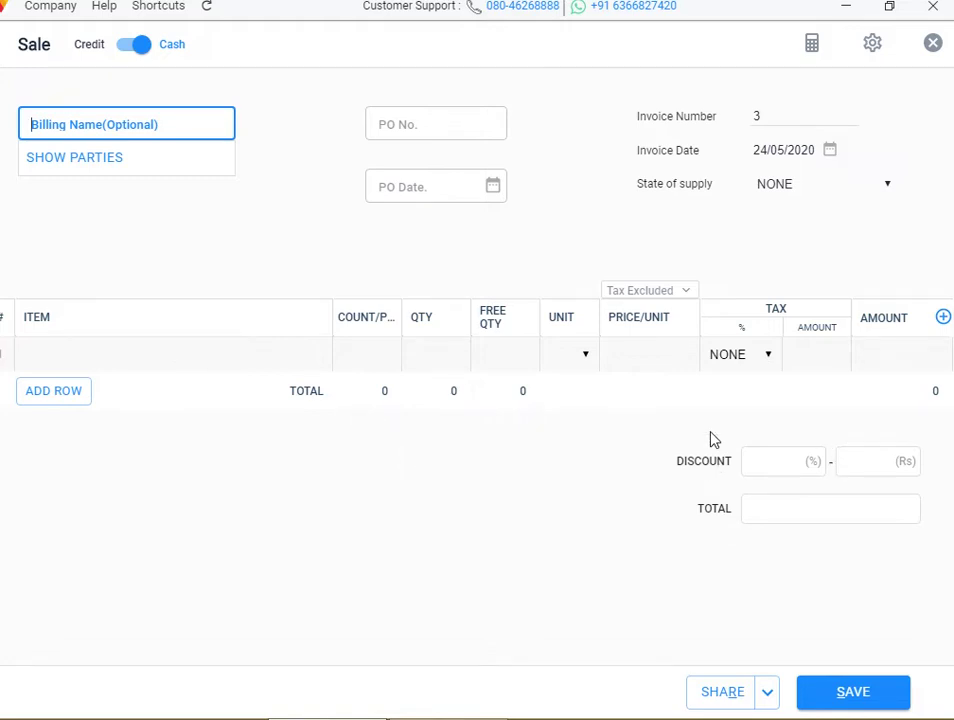
{"action": "left_click", "coordinate": [150, 344]}
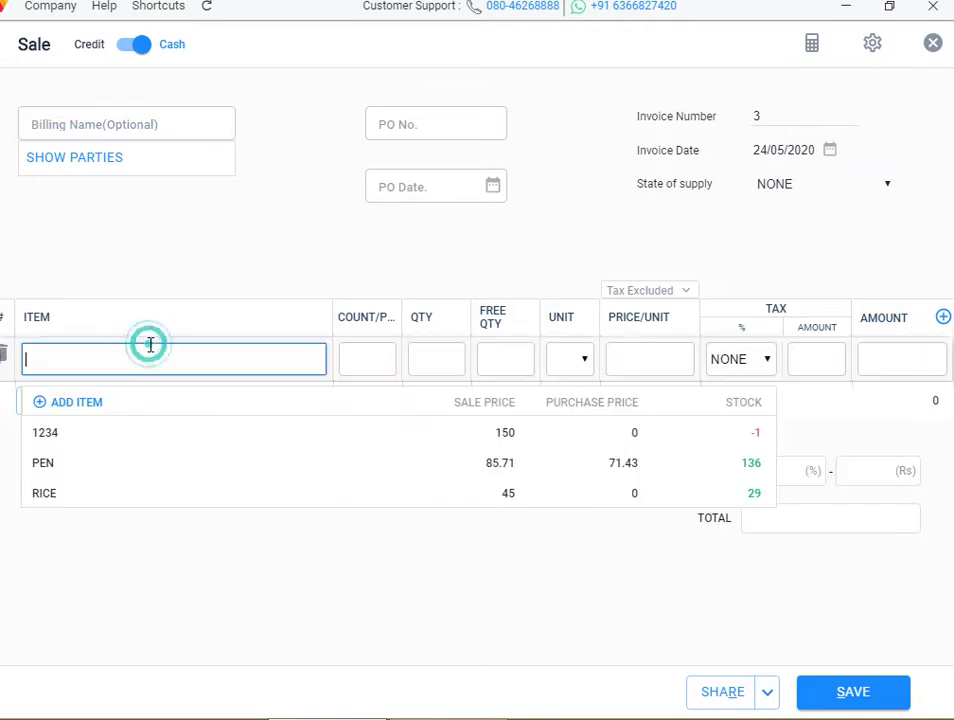
{"action": "left_click", "coordinate": [113, 462]}
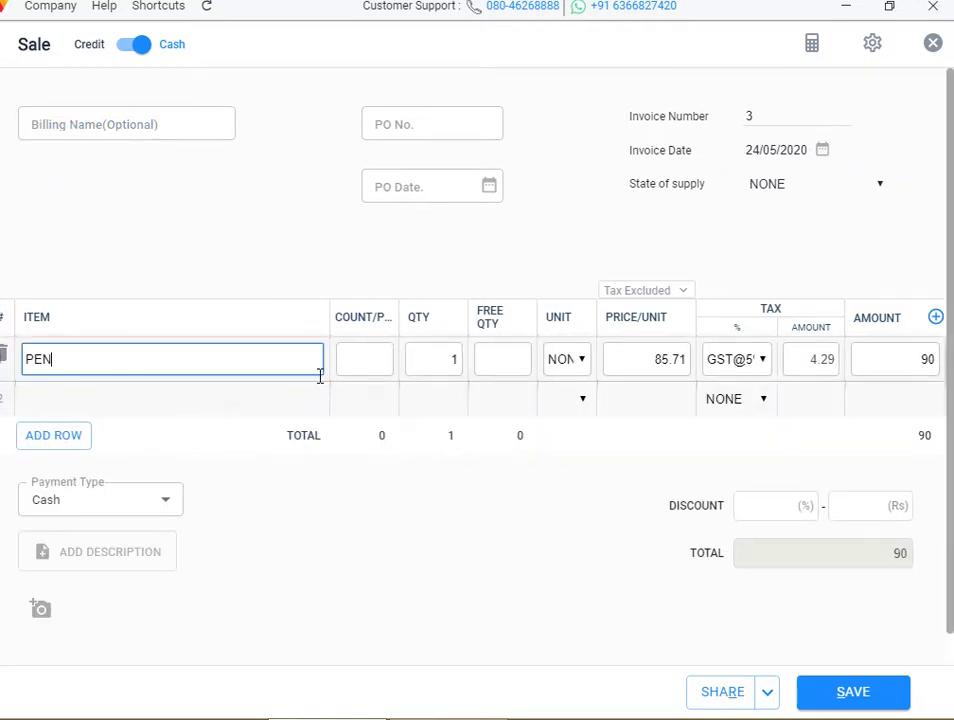
{"action": "left_click", "coordinate": [388, 360]}
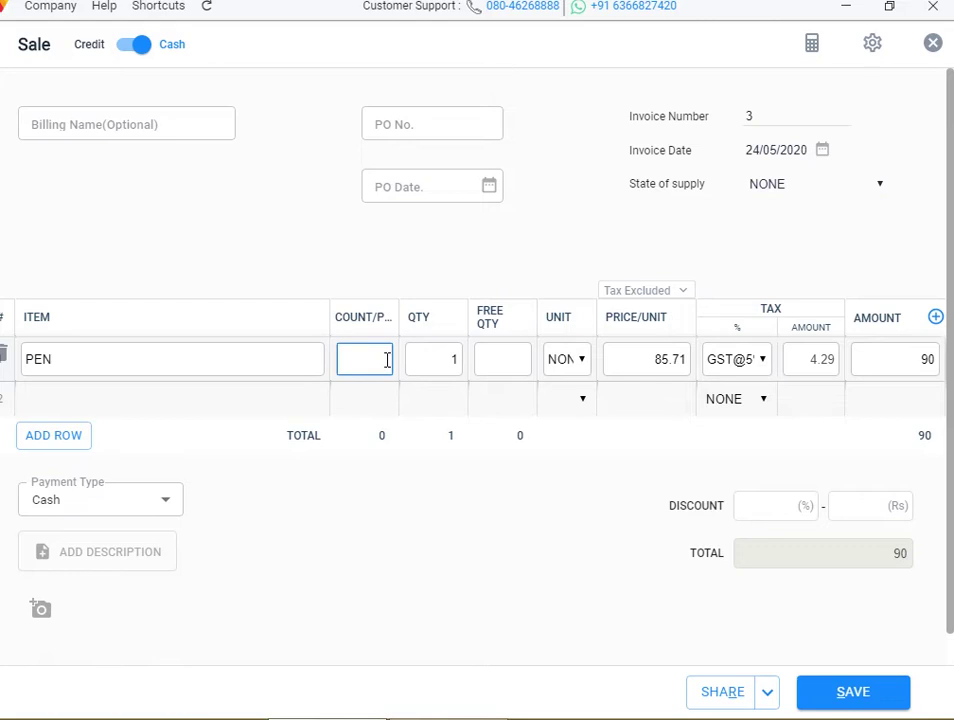
{"action": "left_click", "coordinate": [460, 362]}
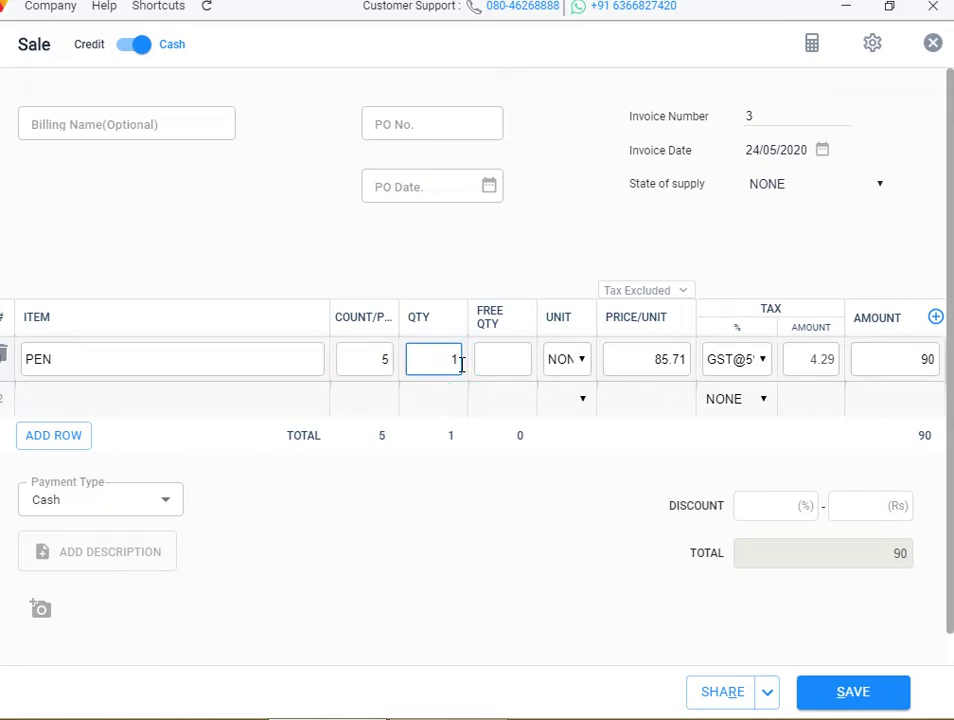
{"action": "key", "text": "BackSpace"}
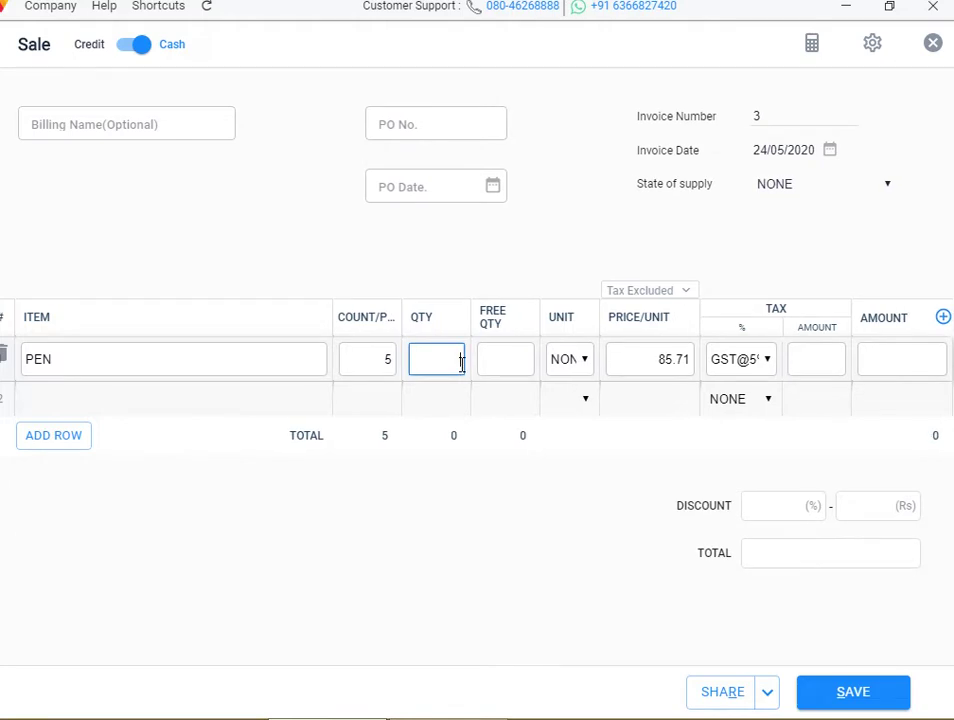
{"action": "type", "text": "5"}
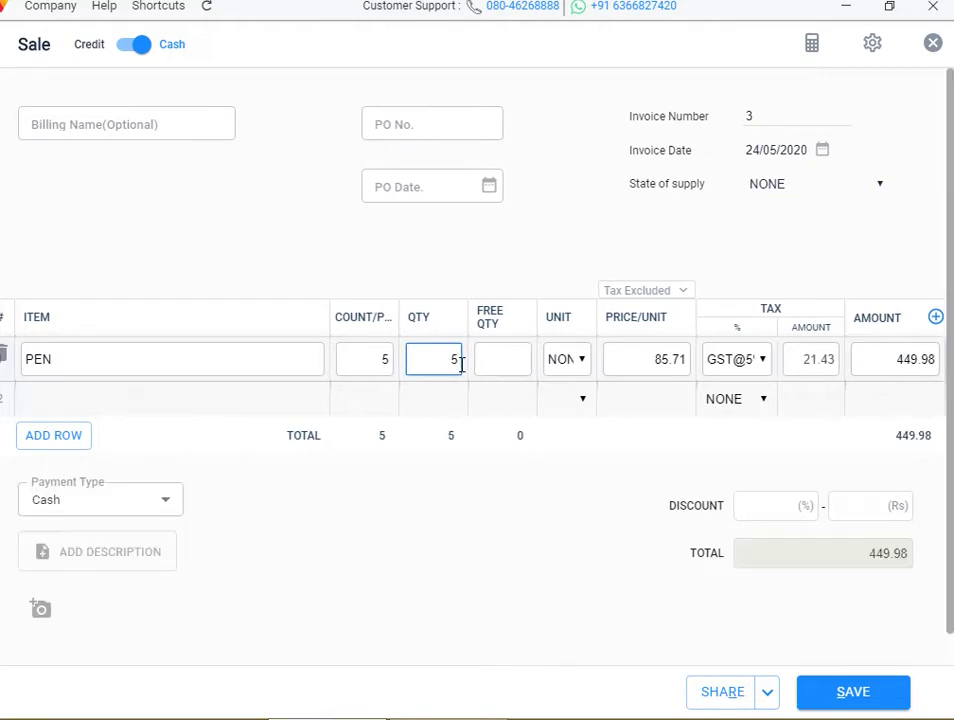
{"action": "left_click", "coordinate": [522, 358]}
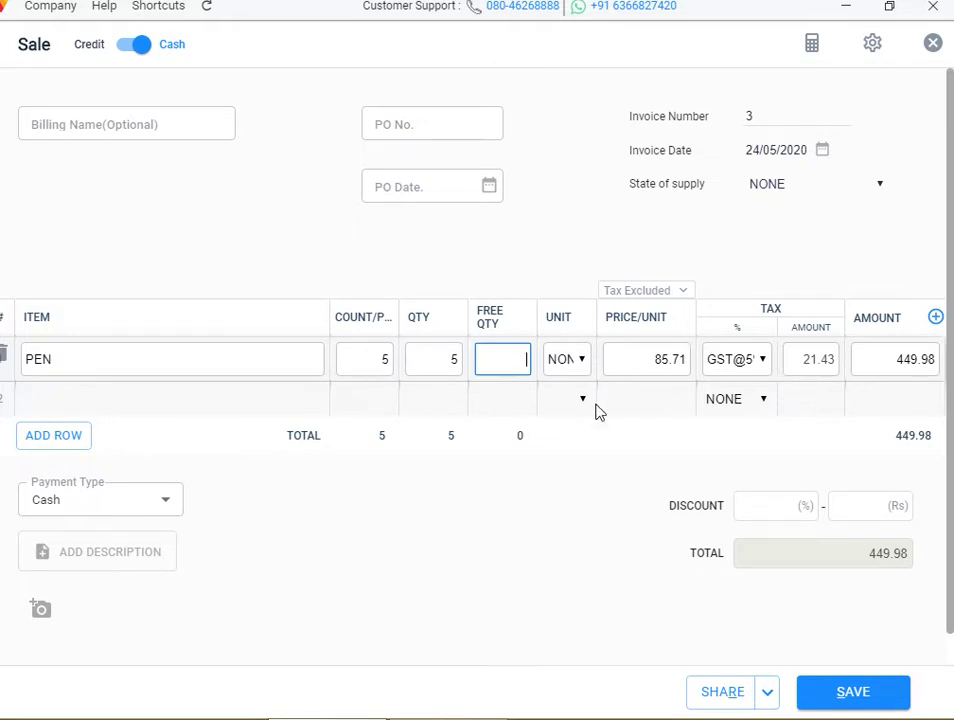
Add 1 kg RICE as the second line with a count of 5, totalling 500.38
{"action": "left_click", "coordinate": [141, 414]}
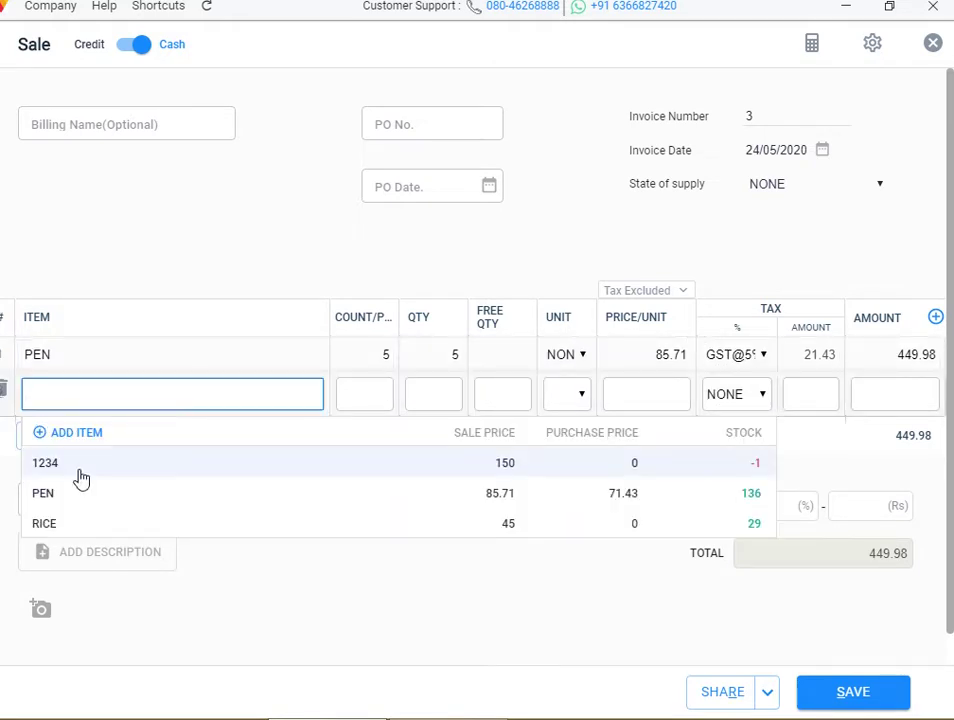
{"action": "left_click", "coordinate": [82, 524]}
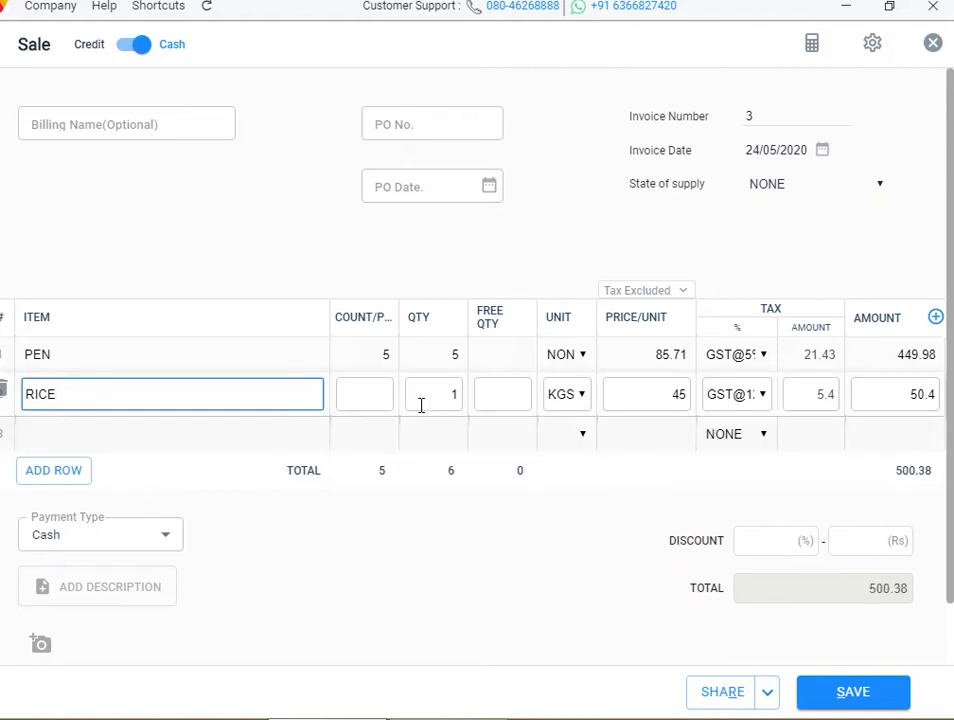
{"action": "left_click", "coordinate": [383, 394]}
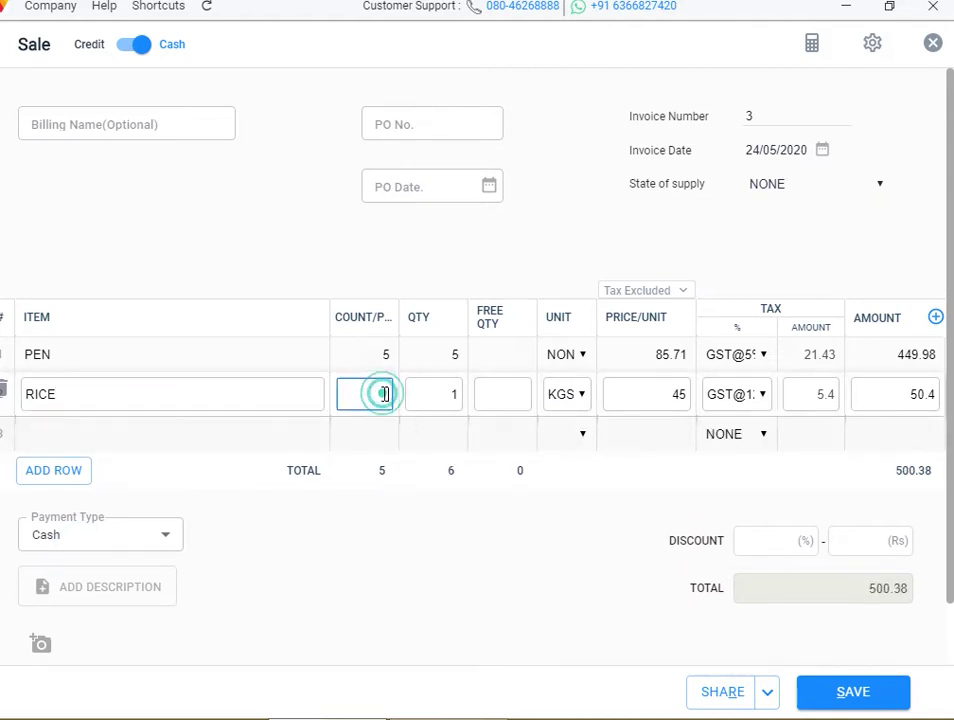
{"action": "type", "text": "5"}
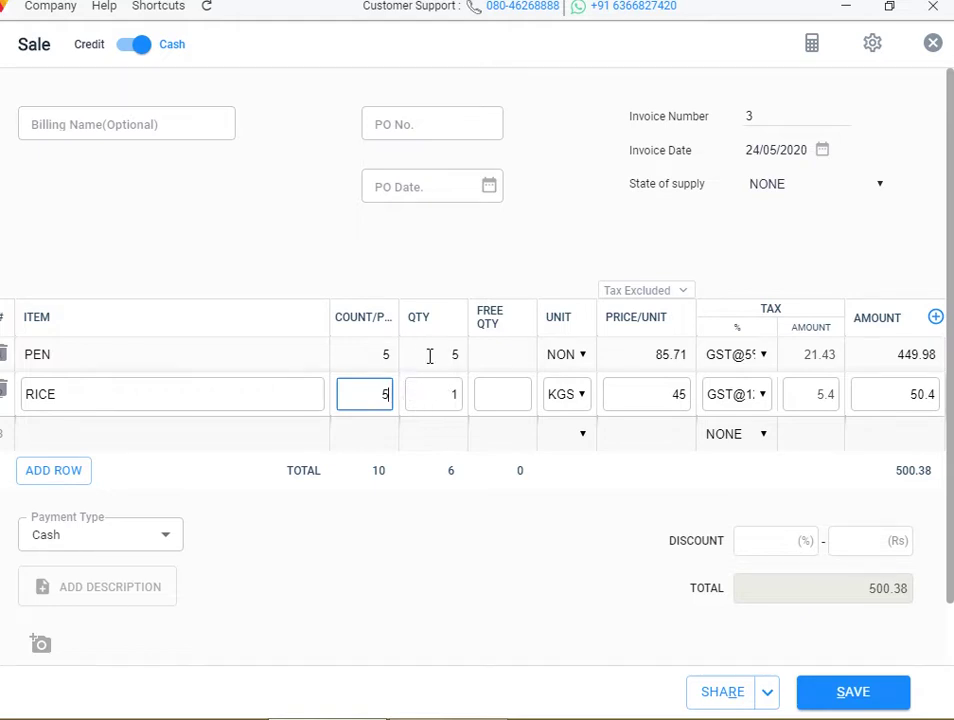
{"action": "left_click", "coordinate": [385, 355]}
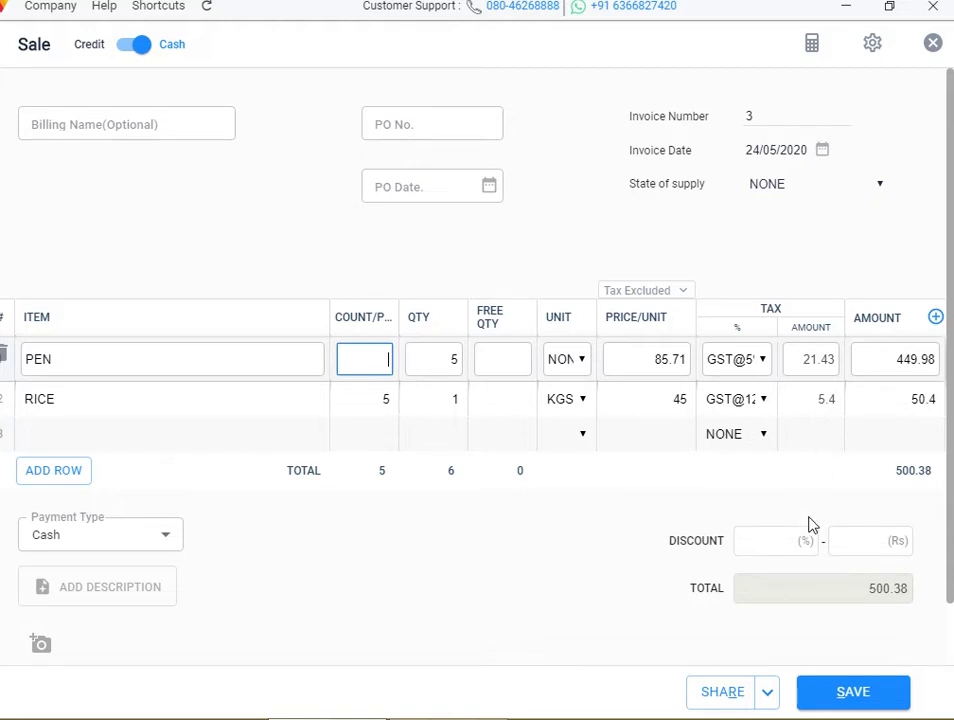
Enter a 0.38 Rs discount (0.076%) to bring the total to 500, then close the Sale window
{"action": "left_click", "coordinate": [878, 542]}
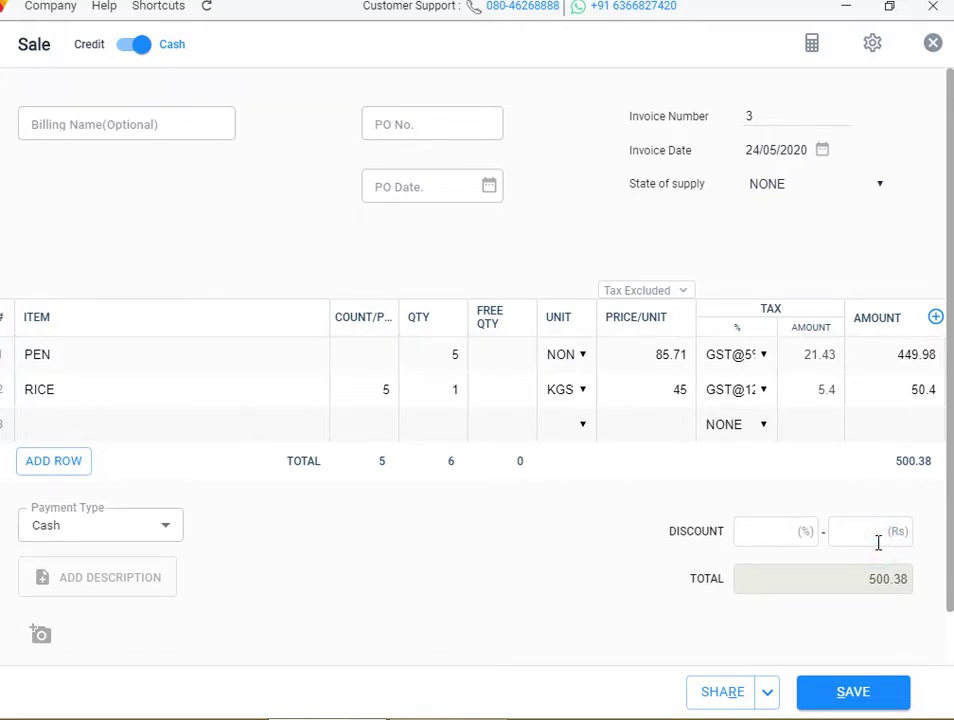
{"action": "type", "text": "0.38"}
{"action": "left_click", "coordinate": [914, 575]}
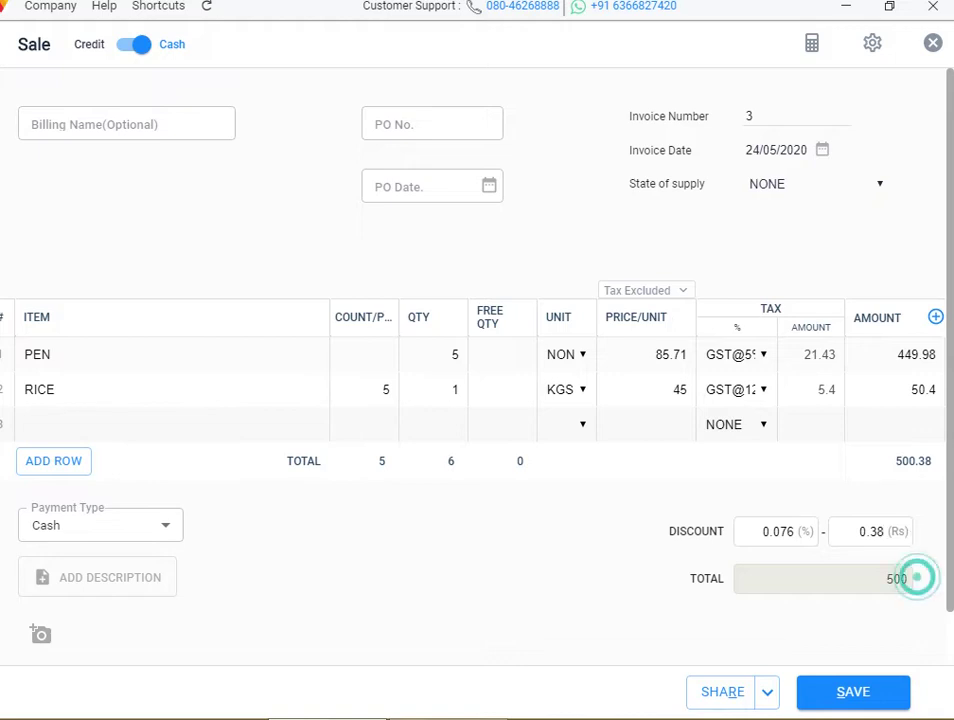
{"action": "left_click", "coordinate": [936, 50]}
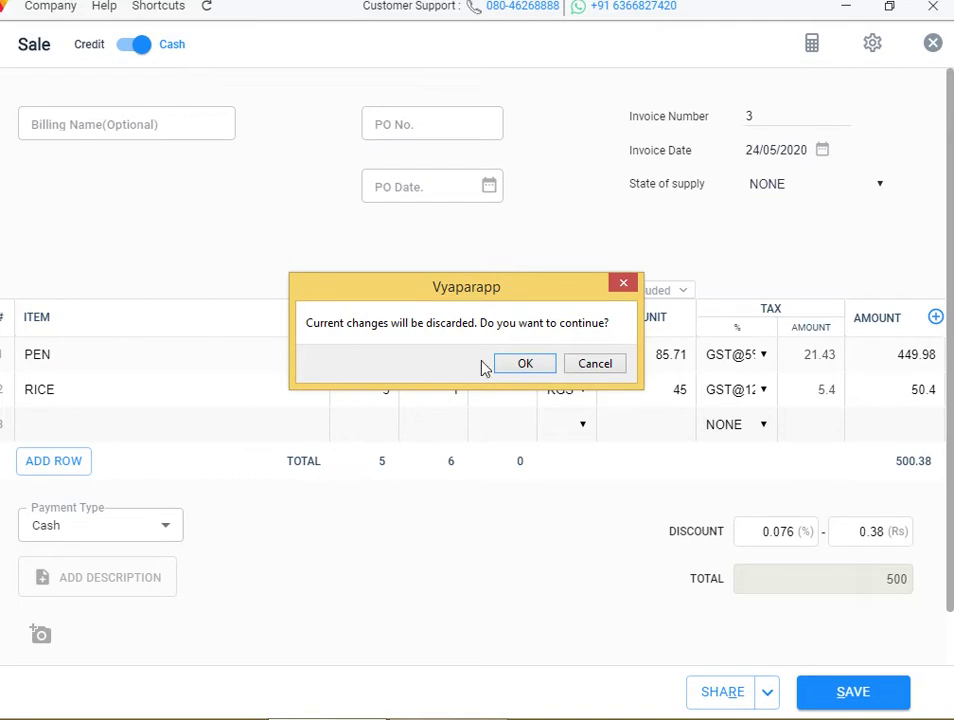
Discard the discounted invoice, review Transaction settings without changes, and start a fresh sale
{"action": "left_click", "coordinate": [527, 362]}
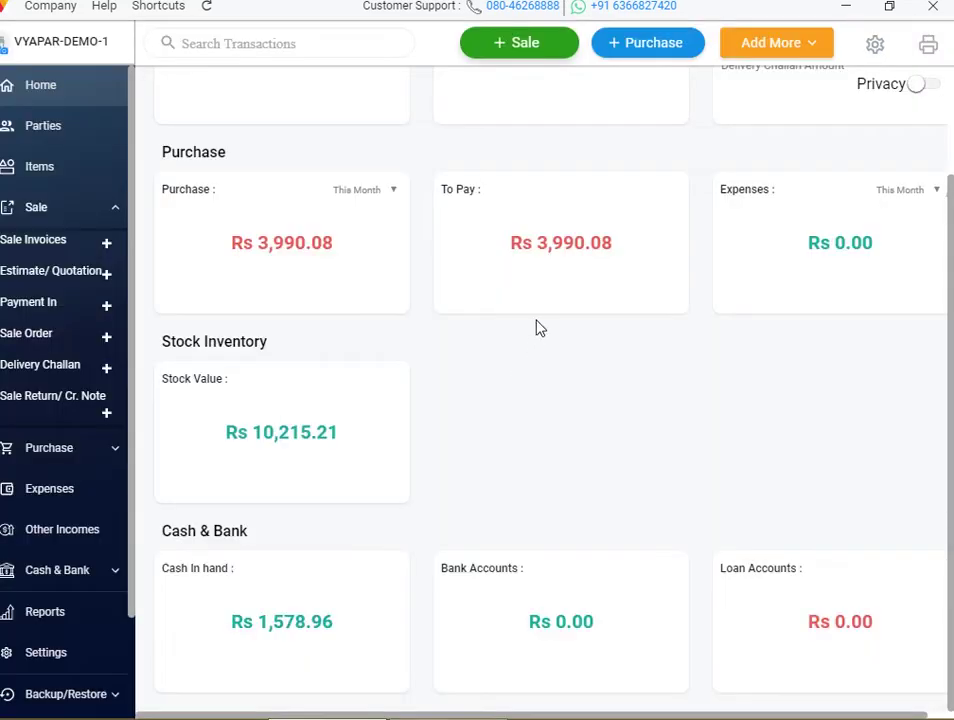
{"action": "left_click", "coordinate": [872, 45]}
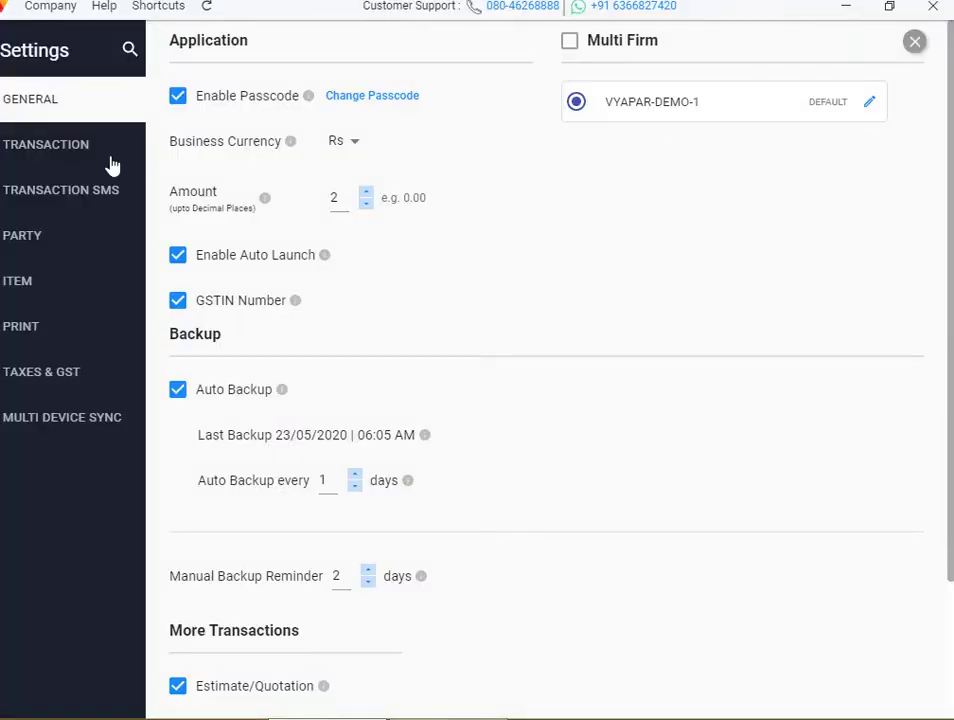
{"action": "left_click", "coordinate": [90, 146]}
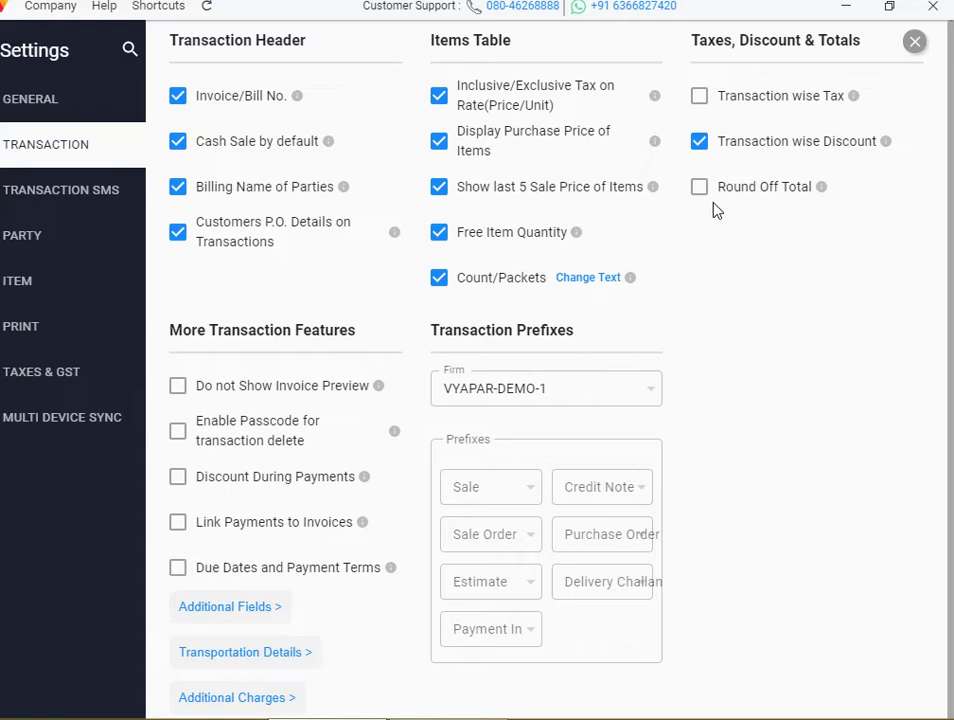
{"action": "left_click", "coordinate": [915, 41]}
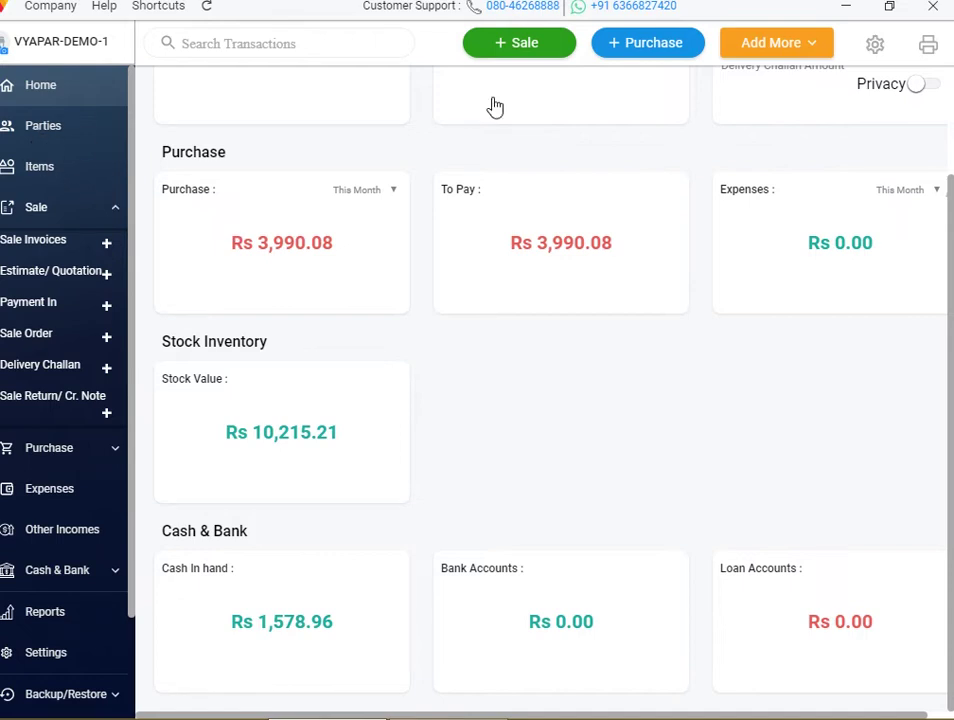
{"action": "left_click", "coordinate": [532, 44]}
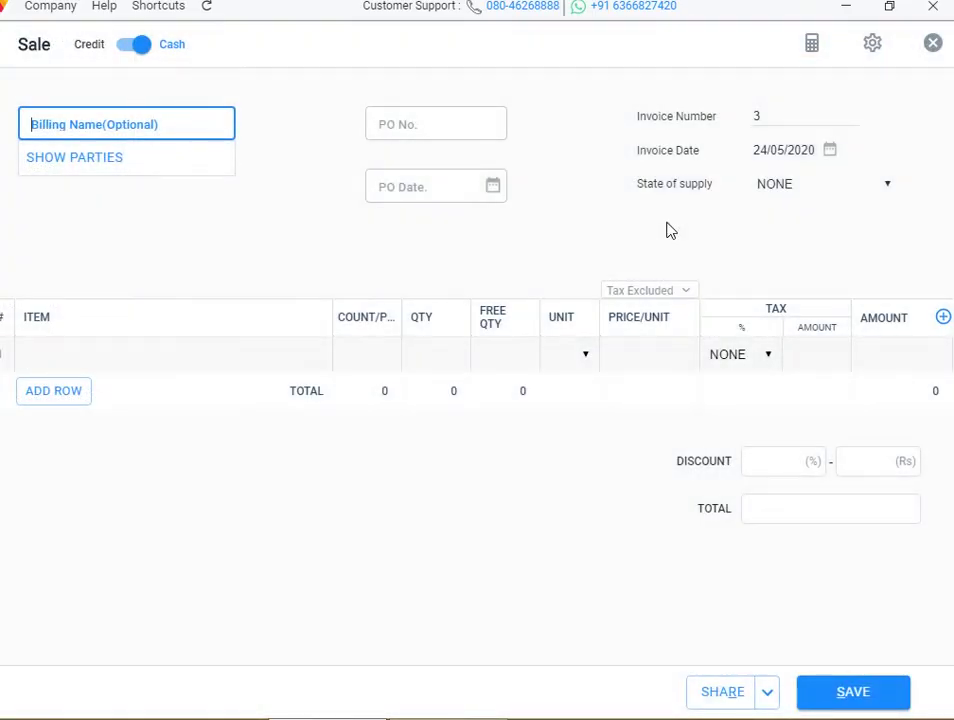
Bill 5 PEN for a 449.98 total, then close and discard the invoice
{"action": "left_click", "coordinate": [192, 350]}
{"action": "left_click", "coordinate": [122, 471]}
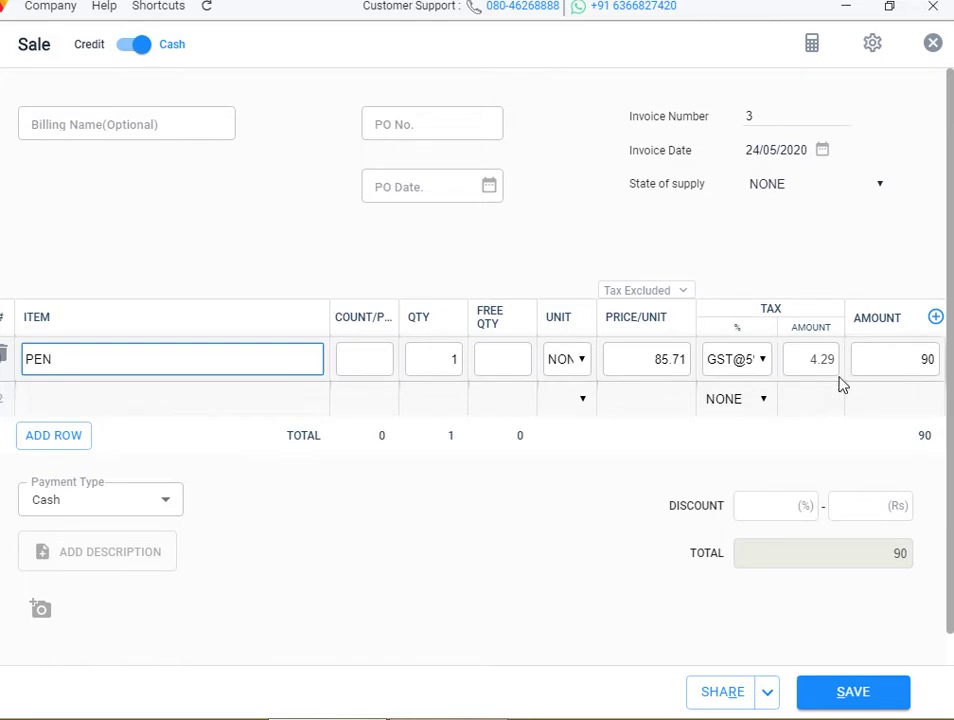
{"action": "left_click", "coordinate": [458, 358]}
{"action": "type", "text": "5"}
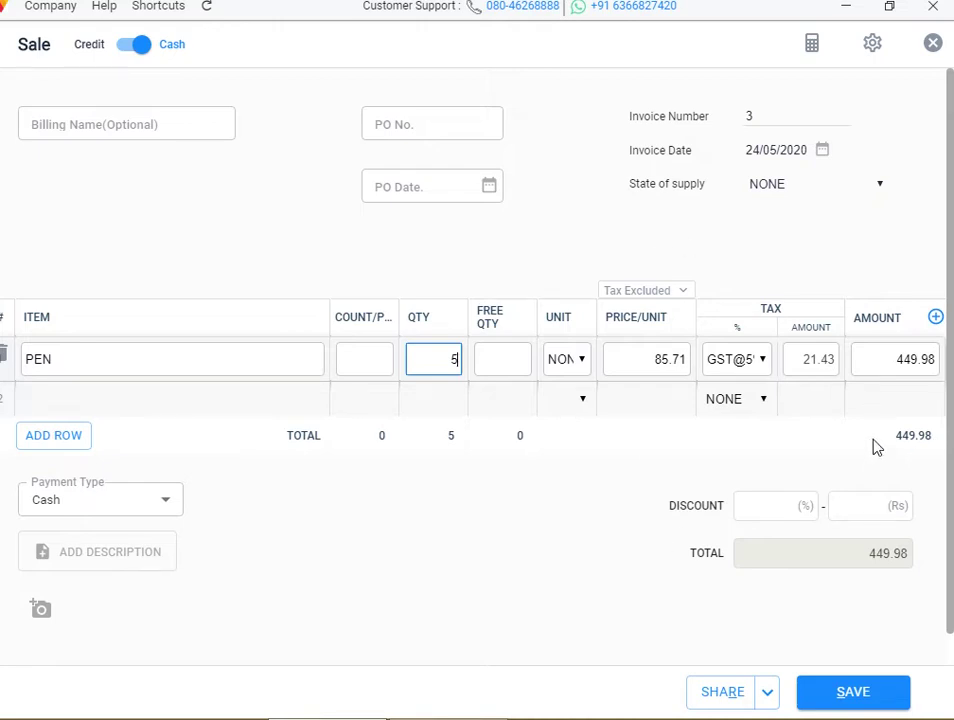
{"action": "left_click", "coordinate": [933, 43]}
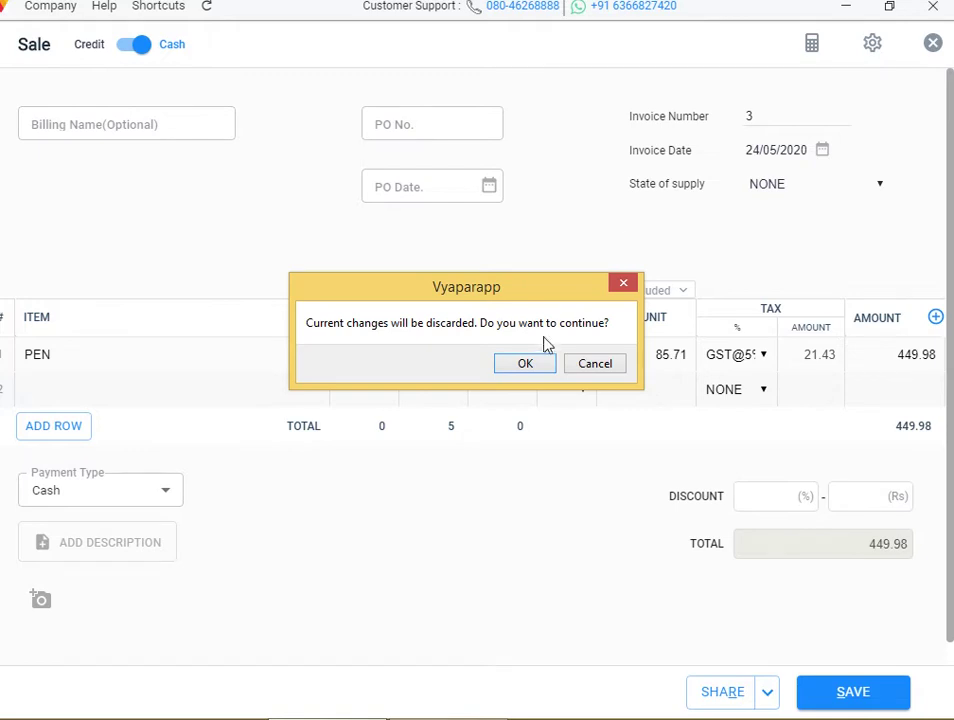
{"action": "left_click", "coordinate": [537, 369]}
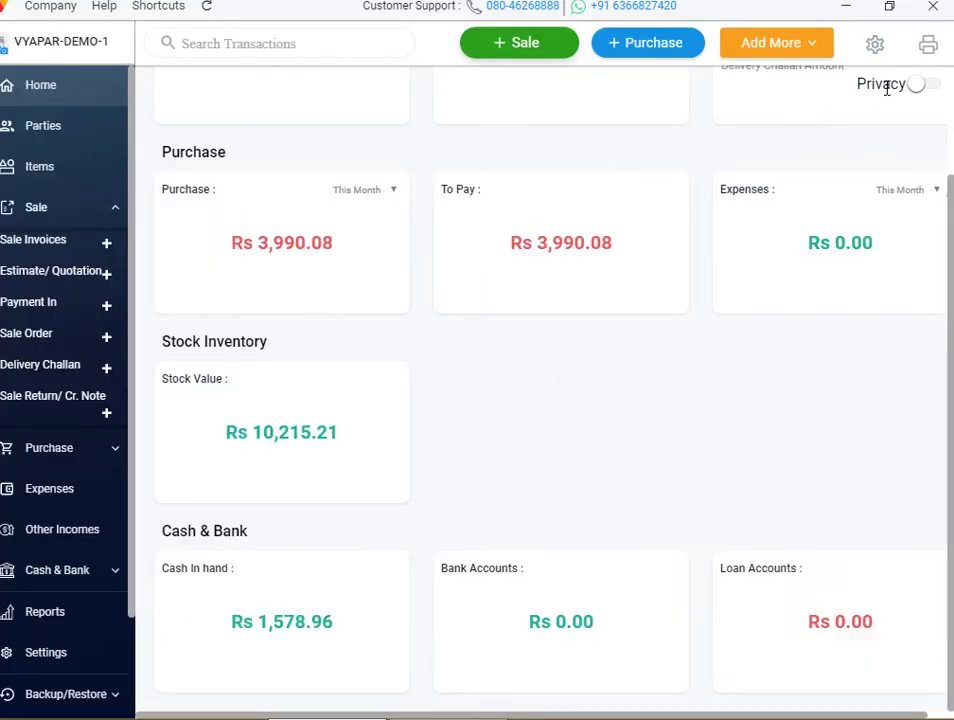
Enable Round Off Total to the Nearest 1 in Transaction settings
{"action": "left_click", "coordinate": [873, 43]}
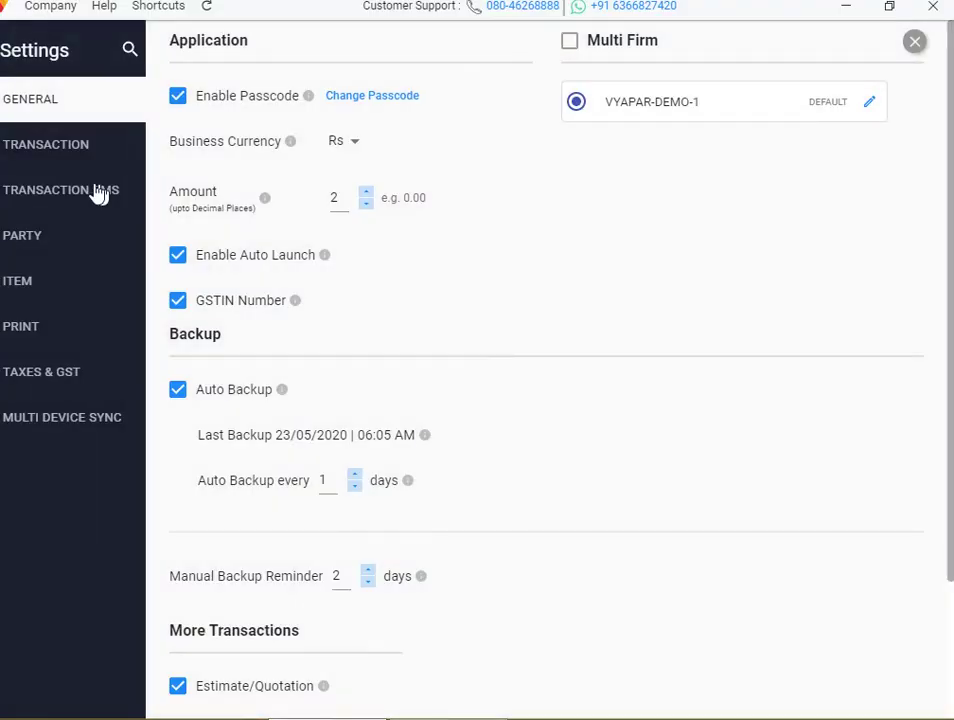
{"action": "left_click", "coordinate": [64, 138]}
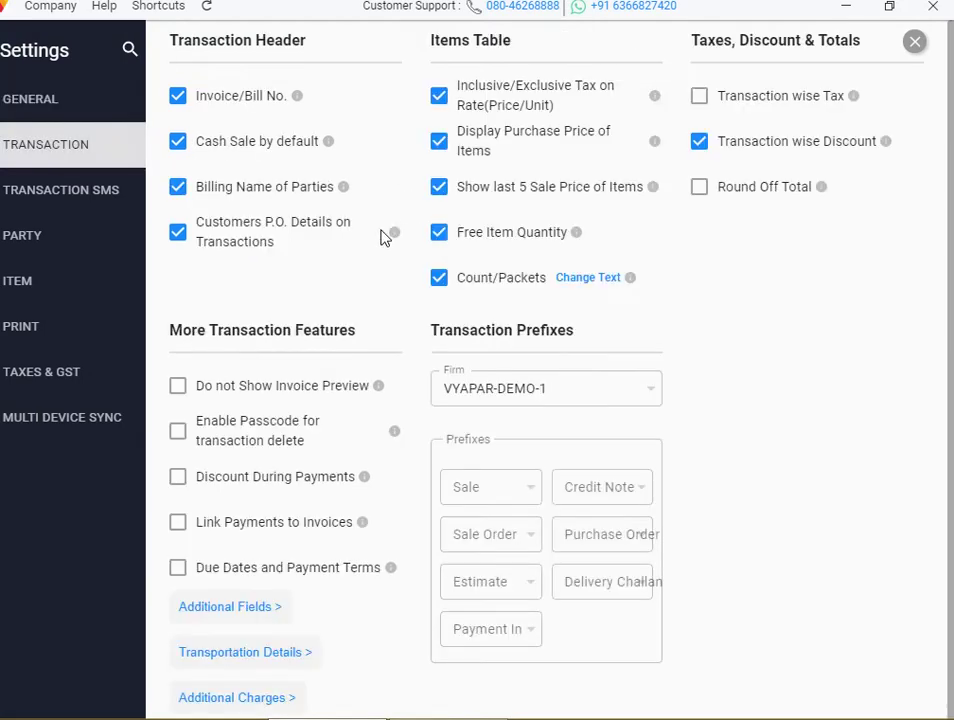
{"action": "left_click", "coordinate": [706, 189]}
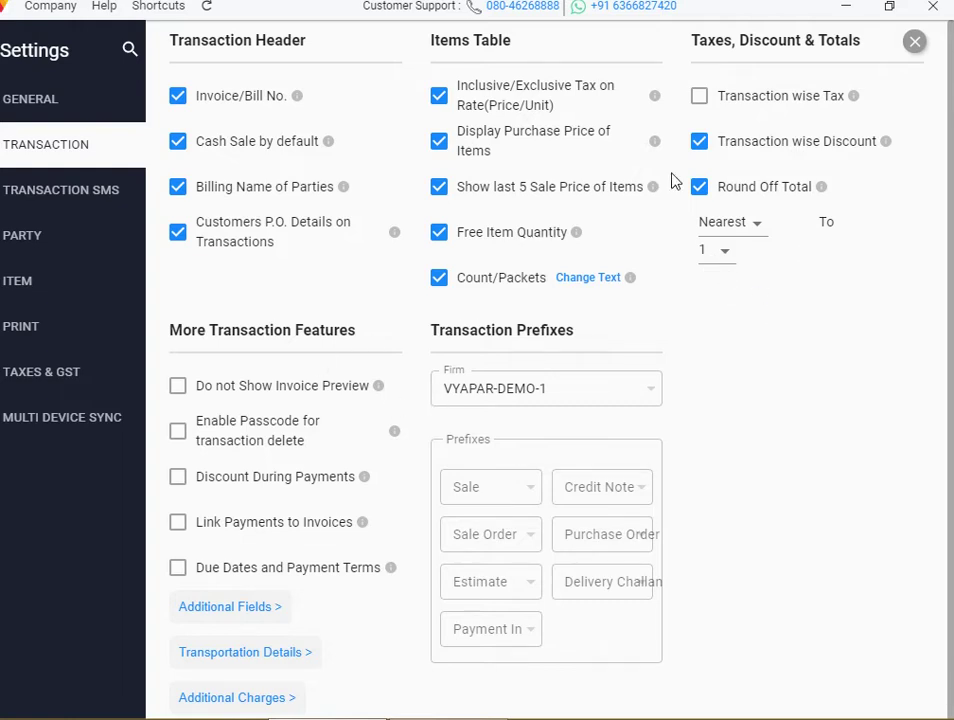
{"action": "left_click", "coordinate": [914, 44]}
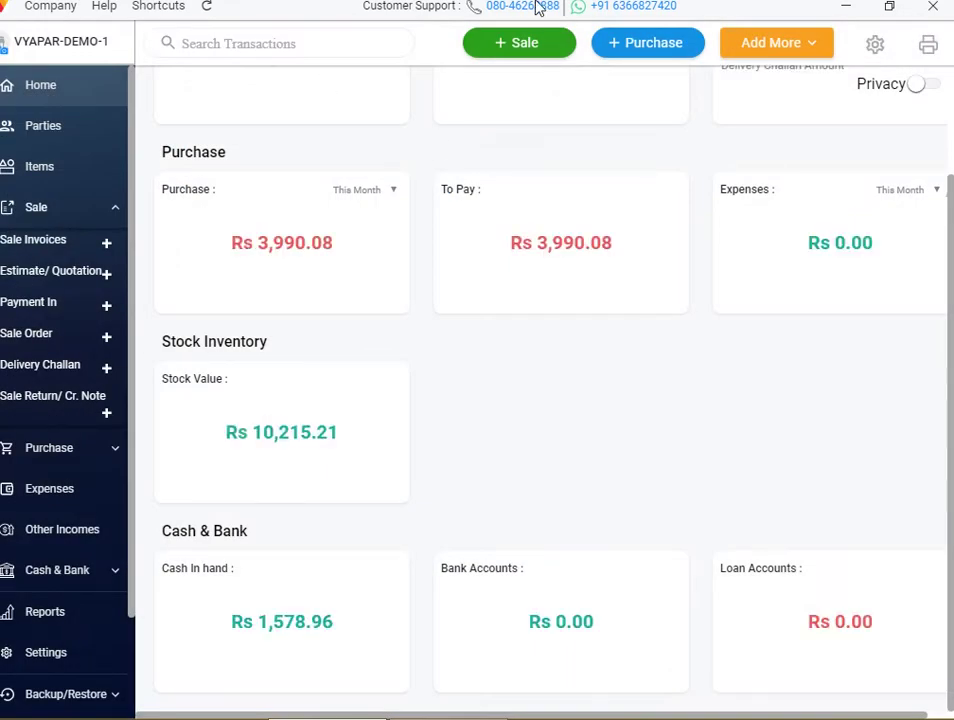
Create a new sale for 5 PEN, showing a 0.02 round-off to a 450 total
{"action": "left_click", "coordinate": [541, 45]}
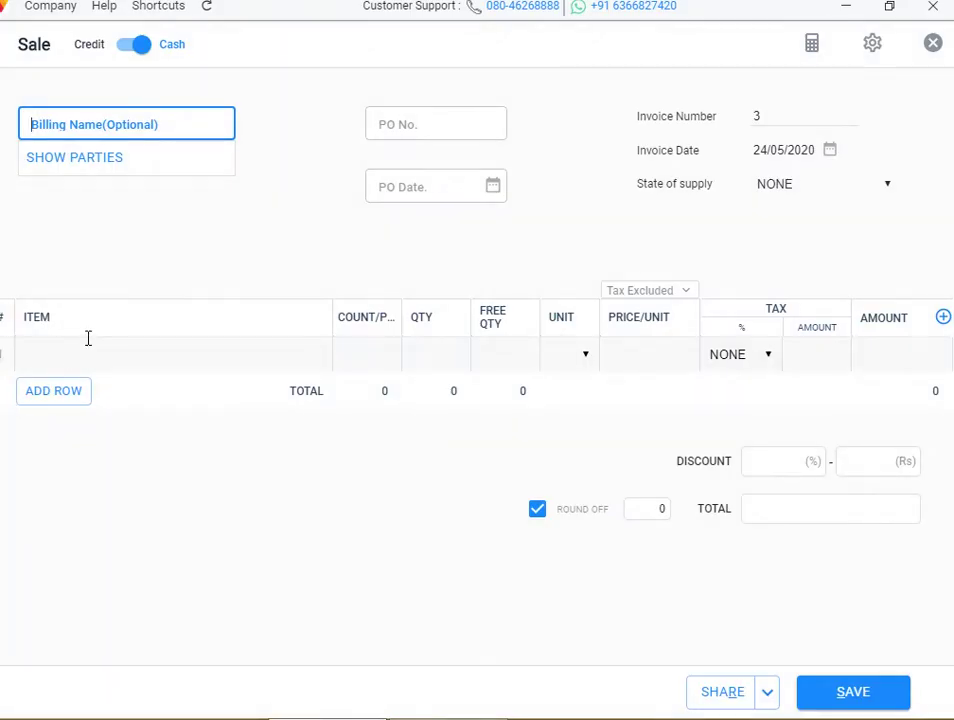
{"action": "left_click", "coordinate": [81, 354]}
{"action": "left_click", "coordinate": [70, 470]}
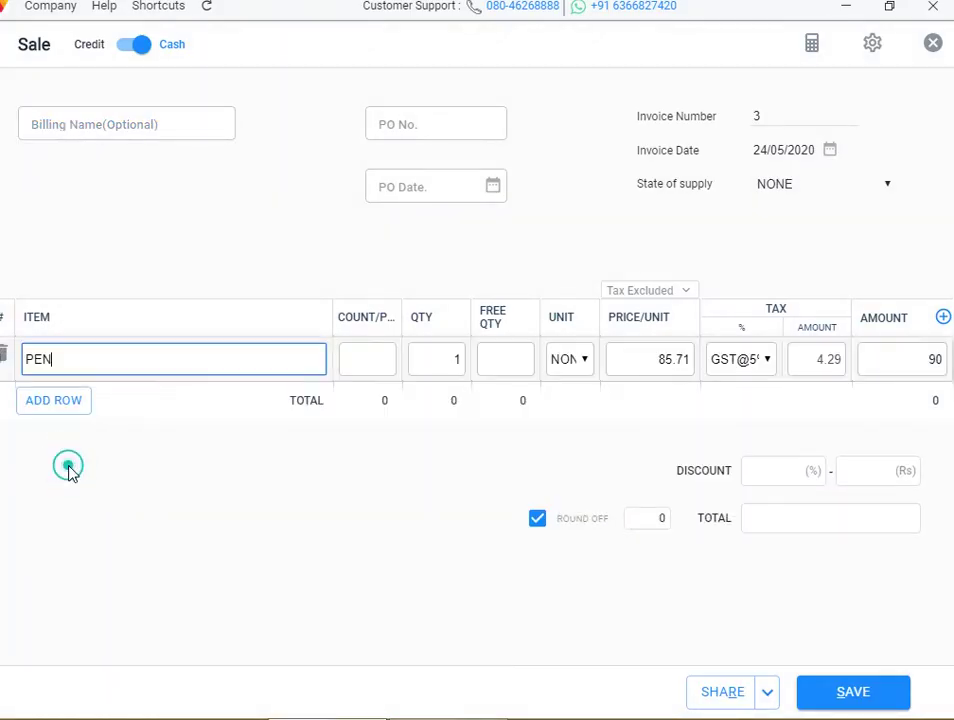
{"action": "left_click", "coordinate": [454, 358]}
{"action": "key", "text": "BackSpace"}
{"action": "type", "text": "5"}
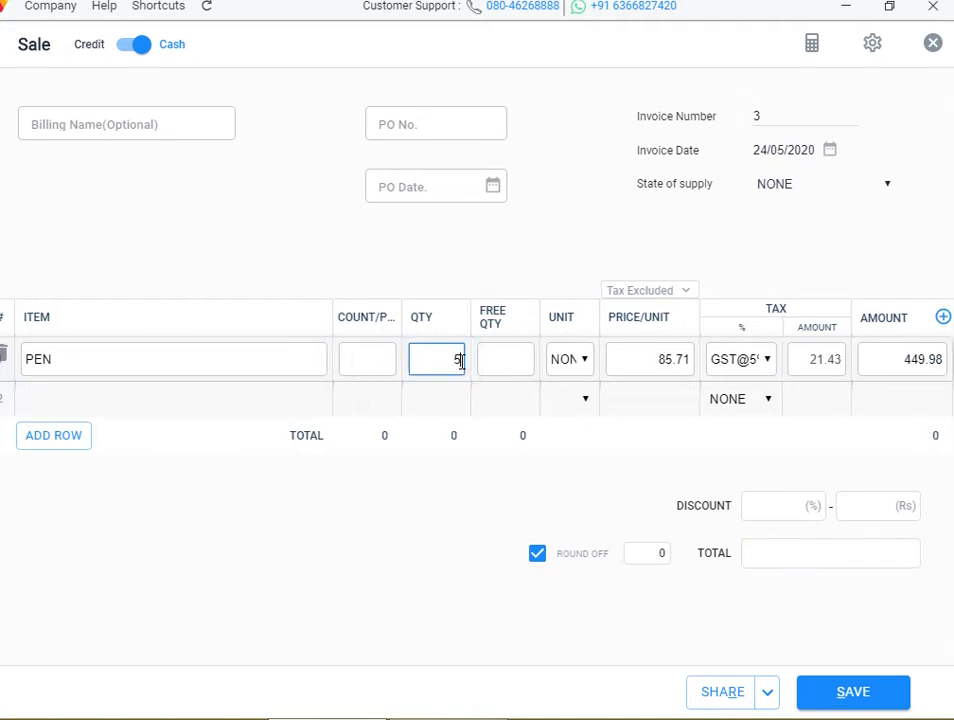
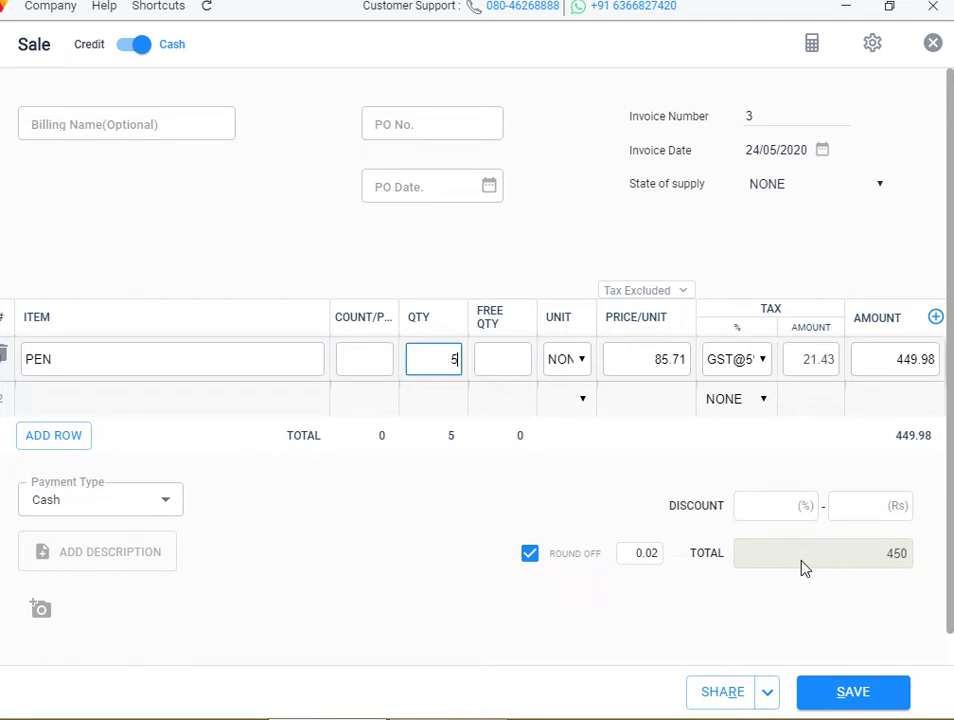
Discard the unsaved PEN sale, review Transaction settings, and start a new sale
{"action": "left_click", "coordinate": [933, 44]}
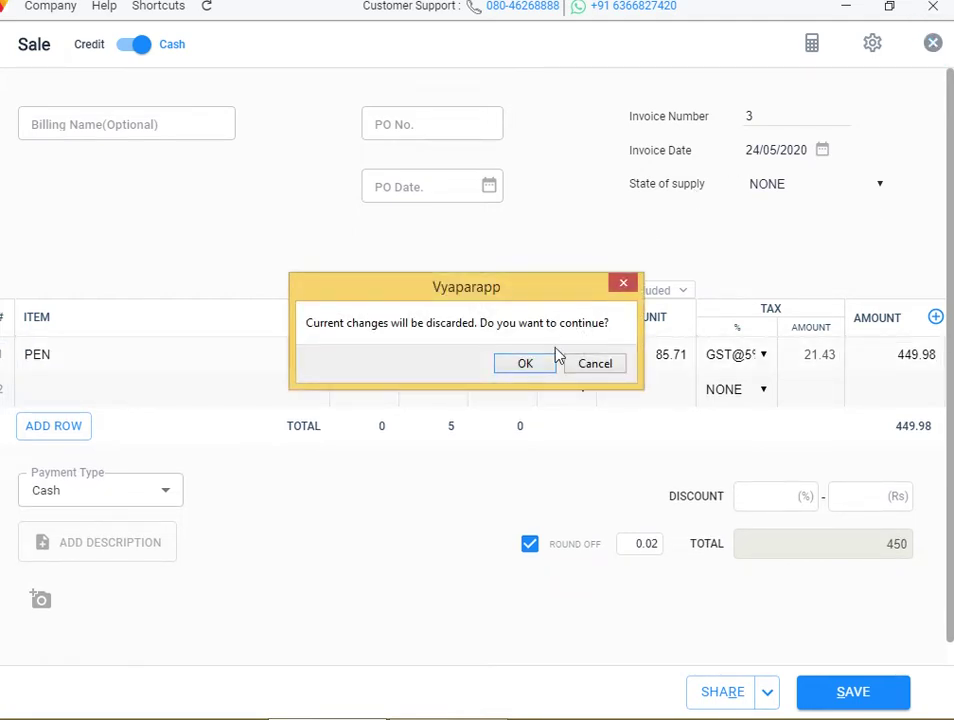
{"action": "left_click", "coordinate": [537, 368]}
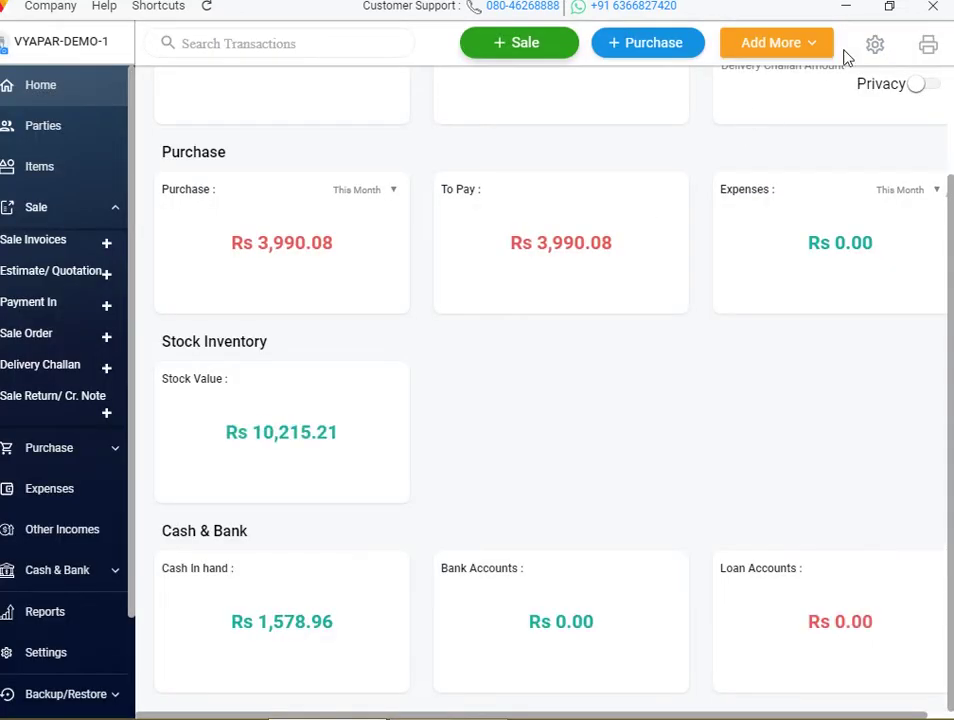
{"action": "left_click", "coordinate": [879, 45]}
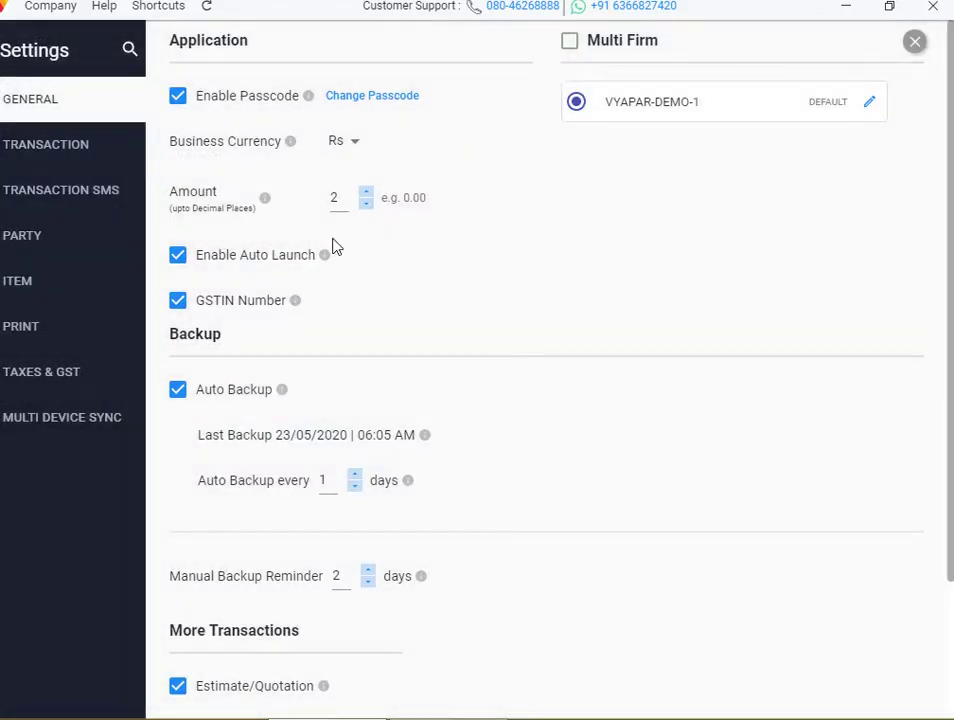
{"action": "left_click", "coordinate": [89, 165]}
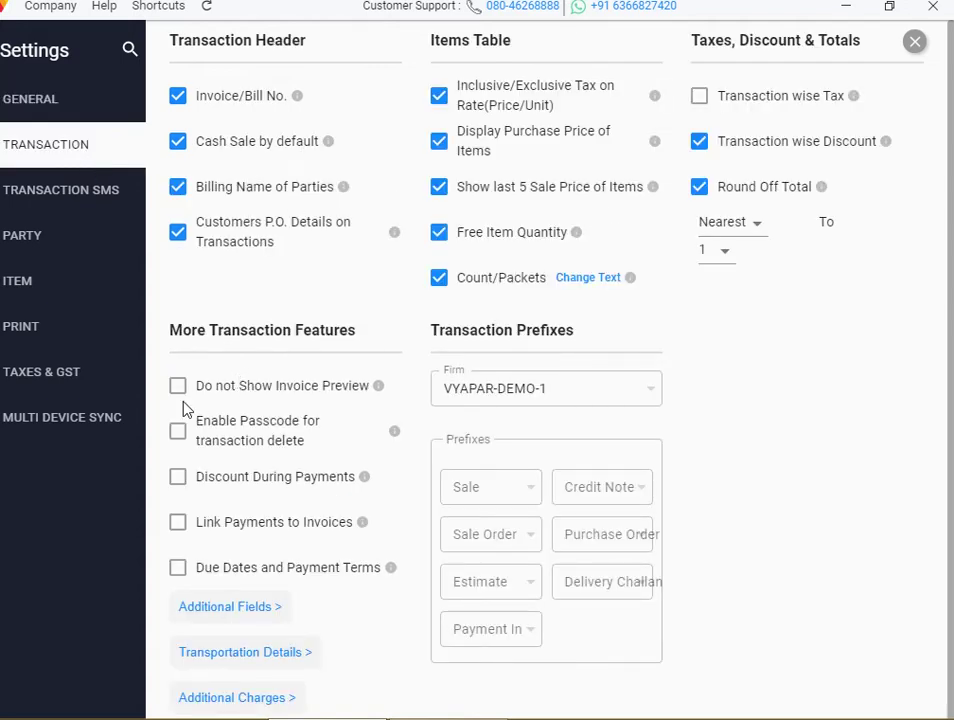
{"action": "left_click", "coordinate": [914, 42]}
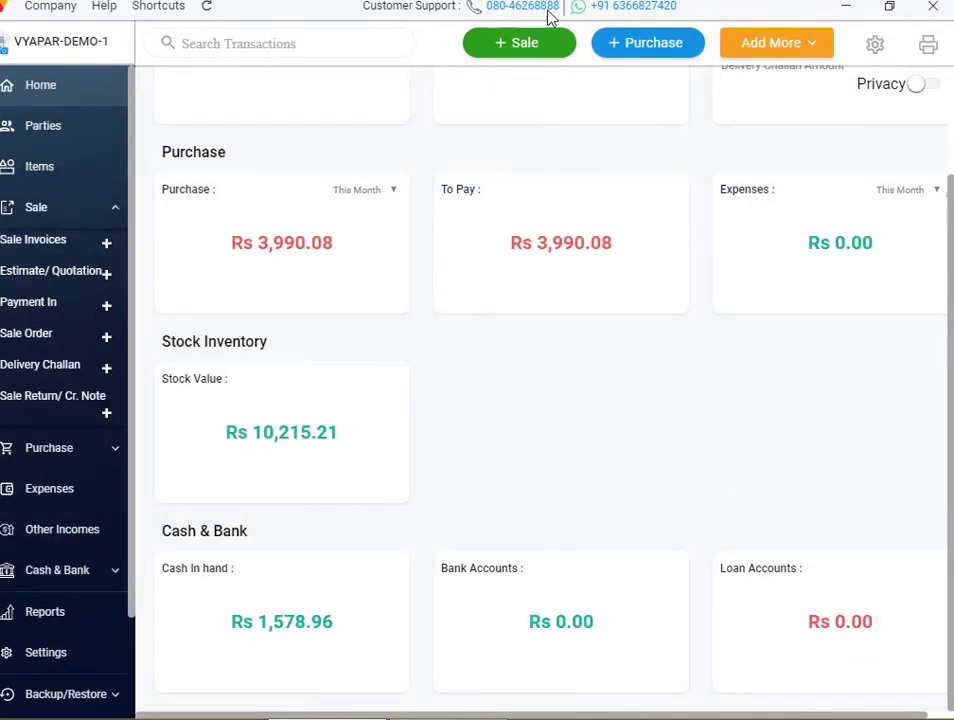
{"action": "left_click", "coordinate": [544, 45]}
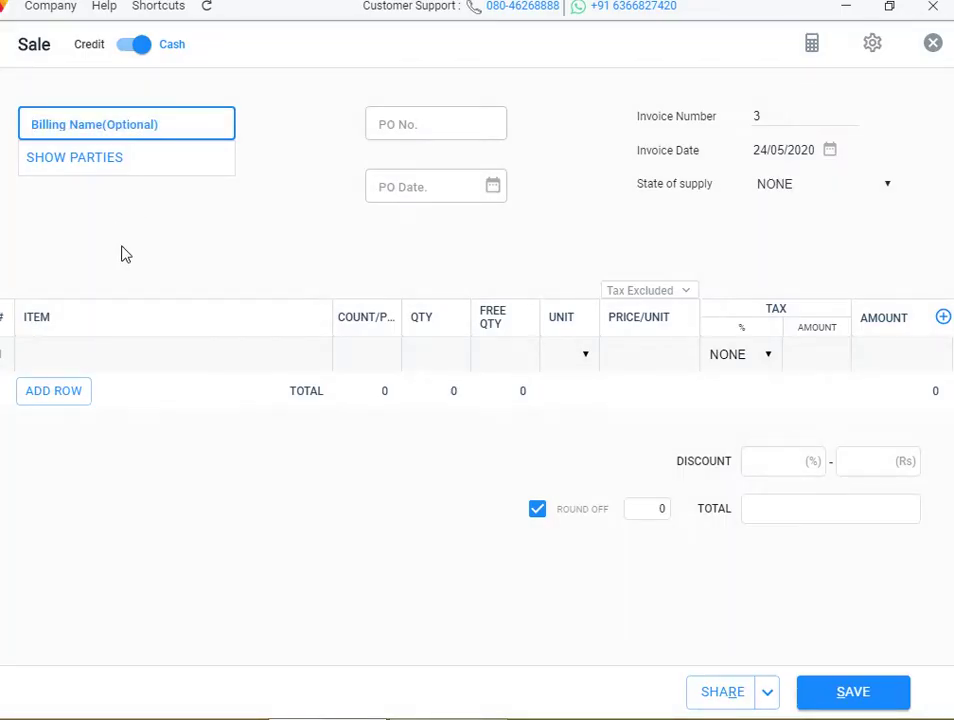
Save credit sale invoice 3 for one PEN at Rs 90 with 5% GST
{"action": "left_click", "coordinate": [100, 307]}
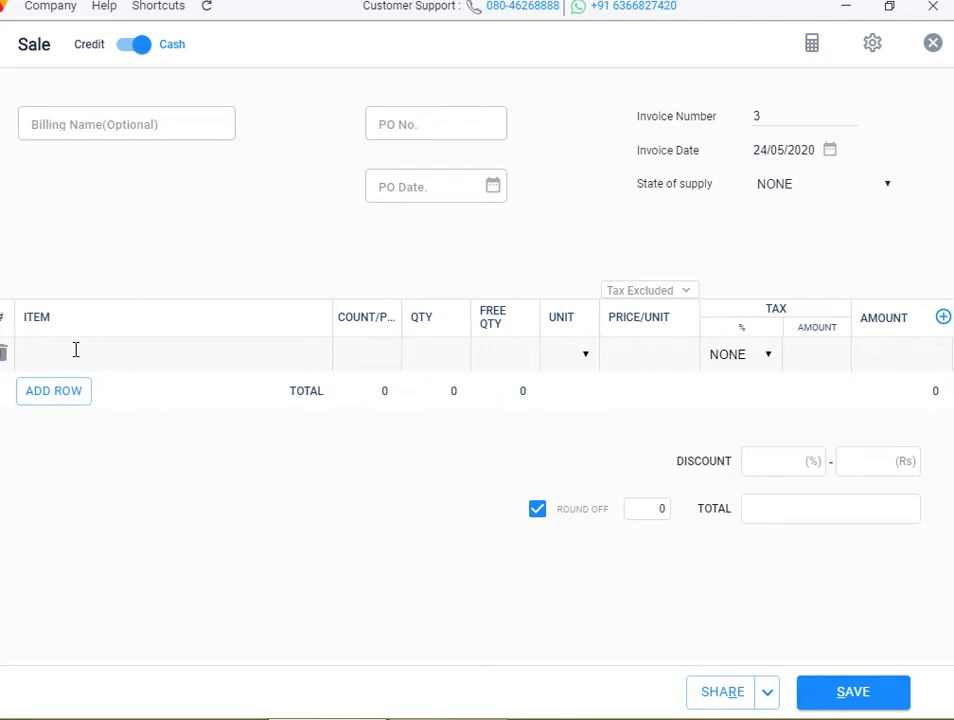
{"action": "left_click", "coordinate": [113, 133]}
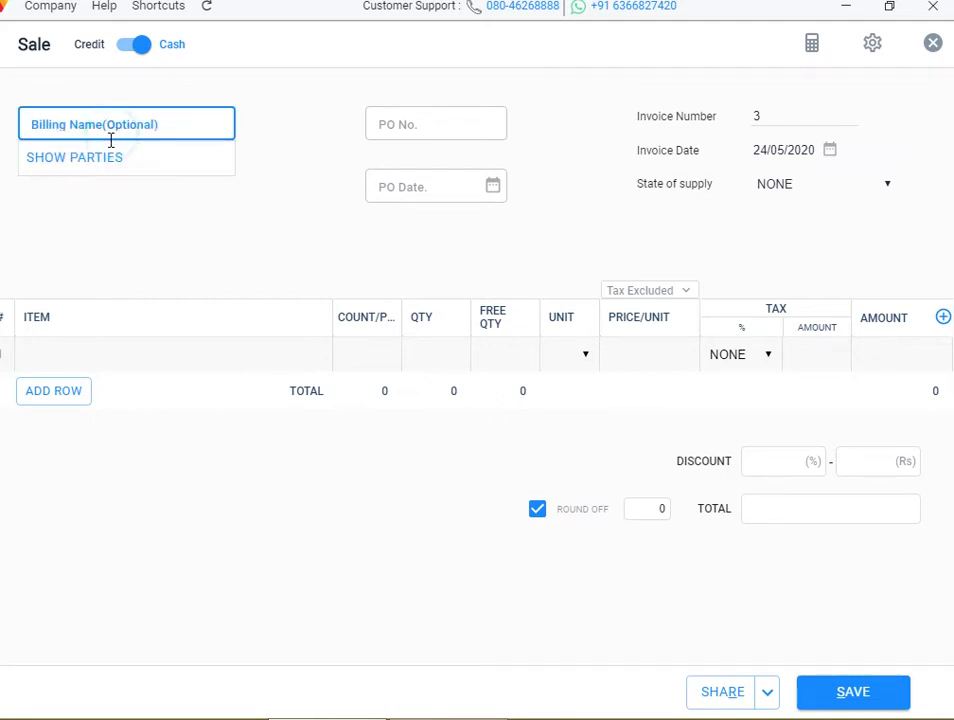
{"action": "left_click", "coordinate": [127, 57]}
{"action": "left_click", "coordinate": [102, 191]}
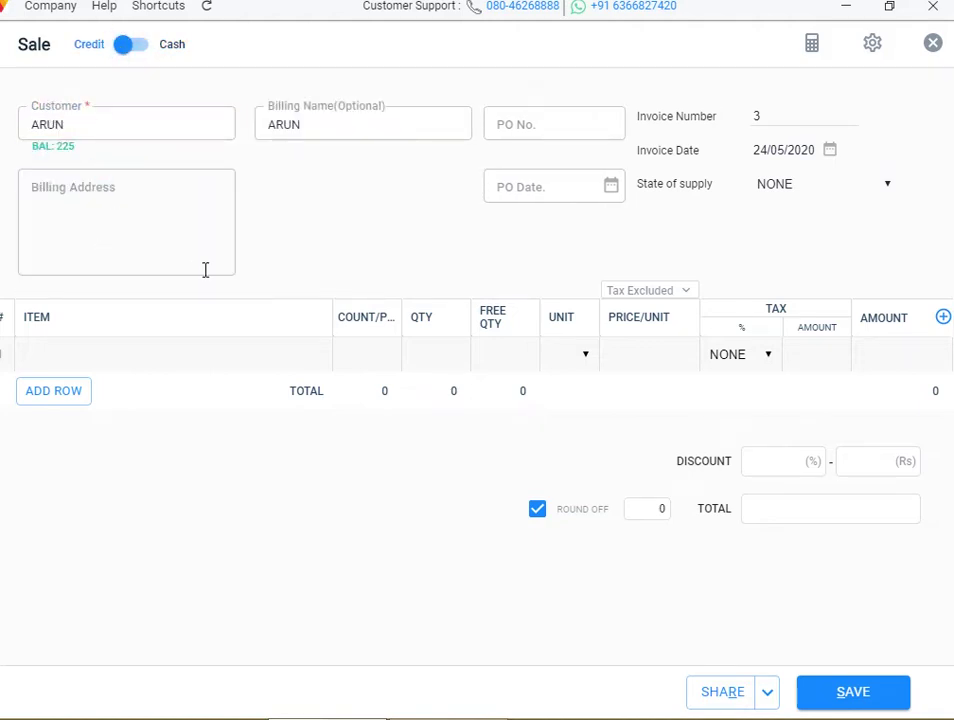
{"action": "left_click", "coordinate": [152, 355]}
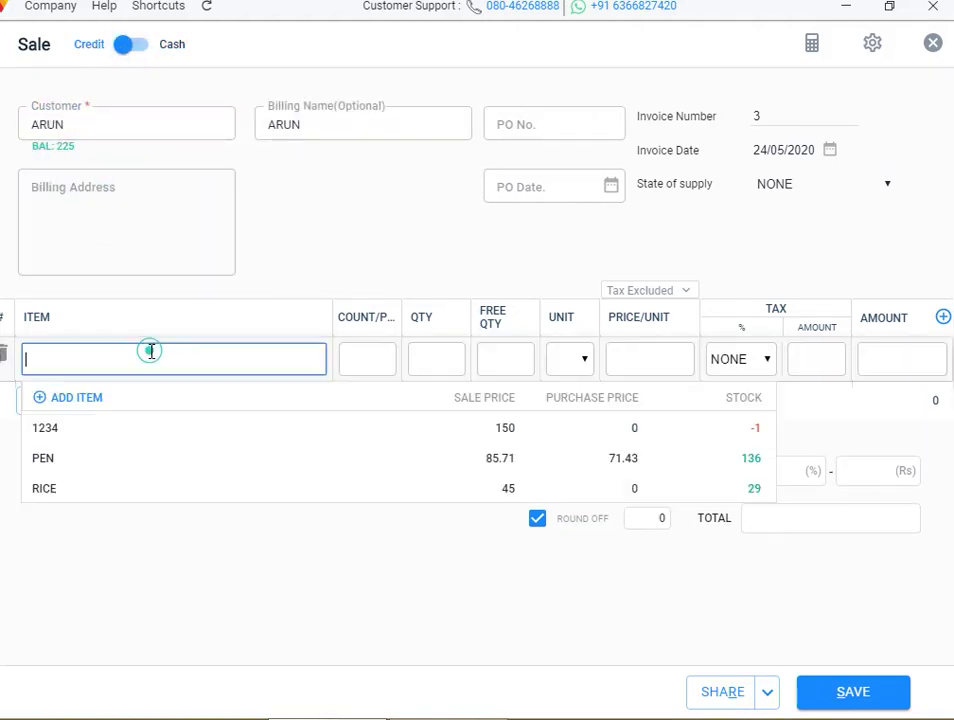
{"action": "left_click", "coordinate": [120, 463]}
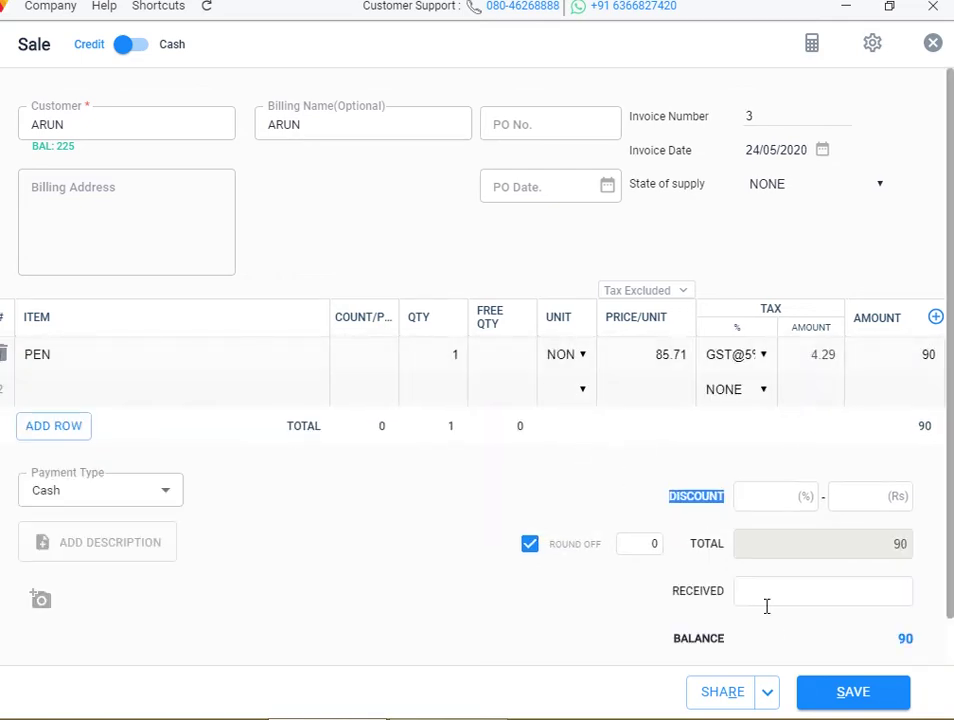
{"action": "left_click", "coordinate": [853, 693]}
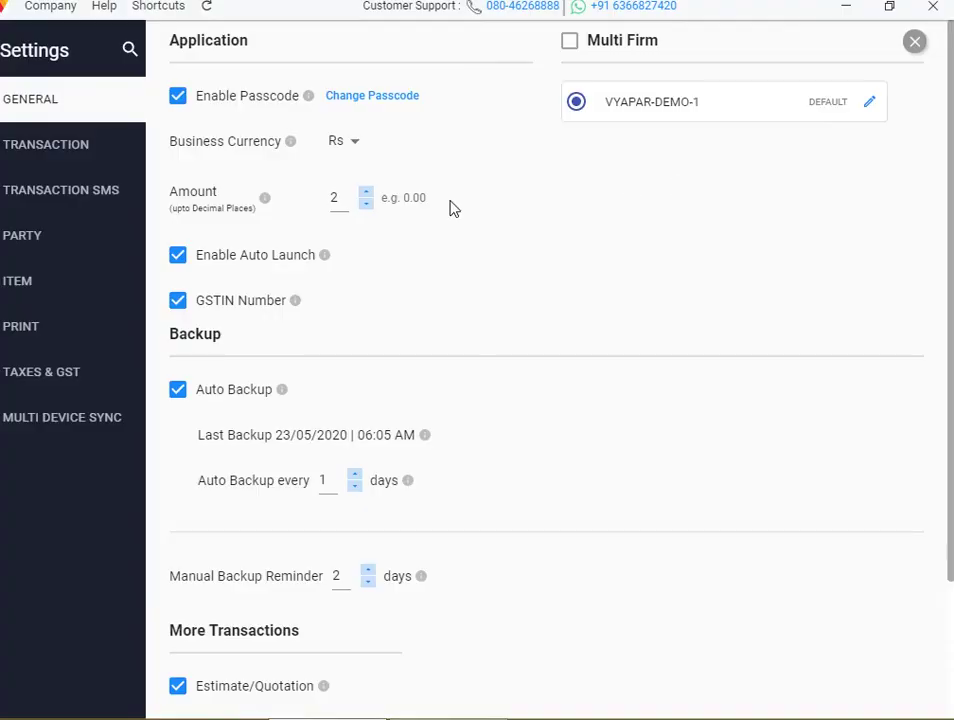
Turn off invoice preview and set a four-digit passcode for deleting transactions
{"action": "left_click", "coordinate": [66, 140]}
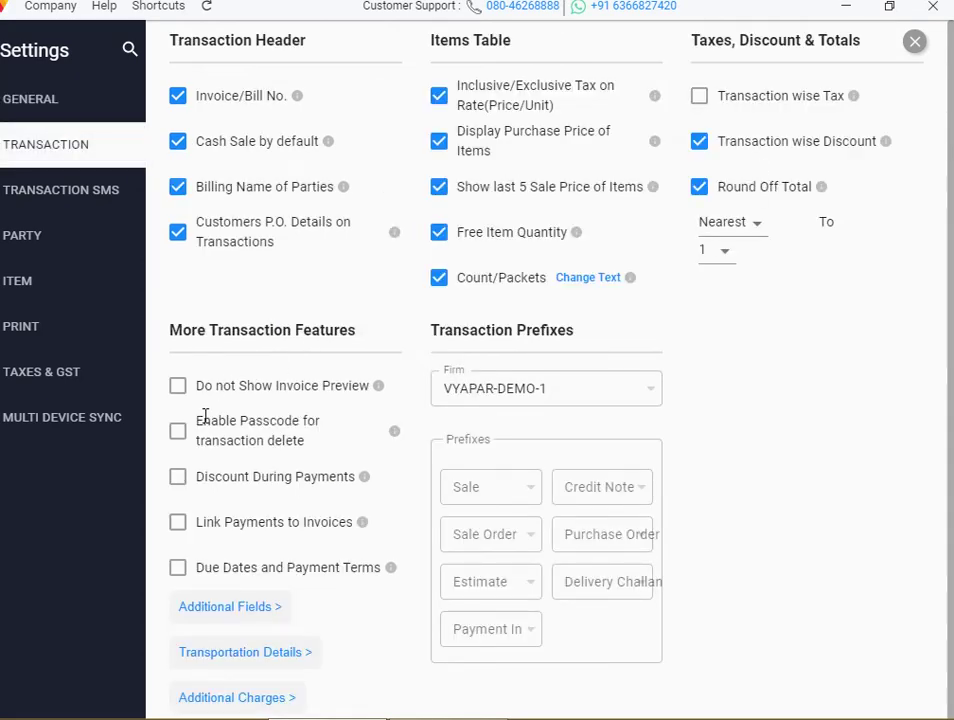
{"action": "left_click", "coordinate": [177, 386]}
{"action": "left_click", "coordinate": [180, 434]}
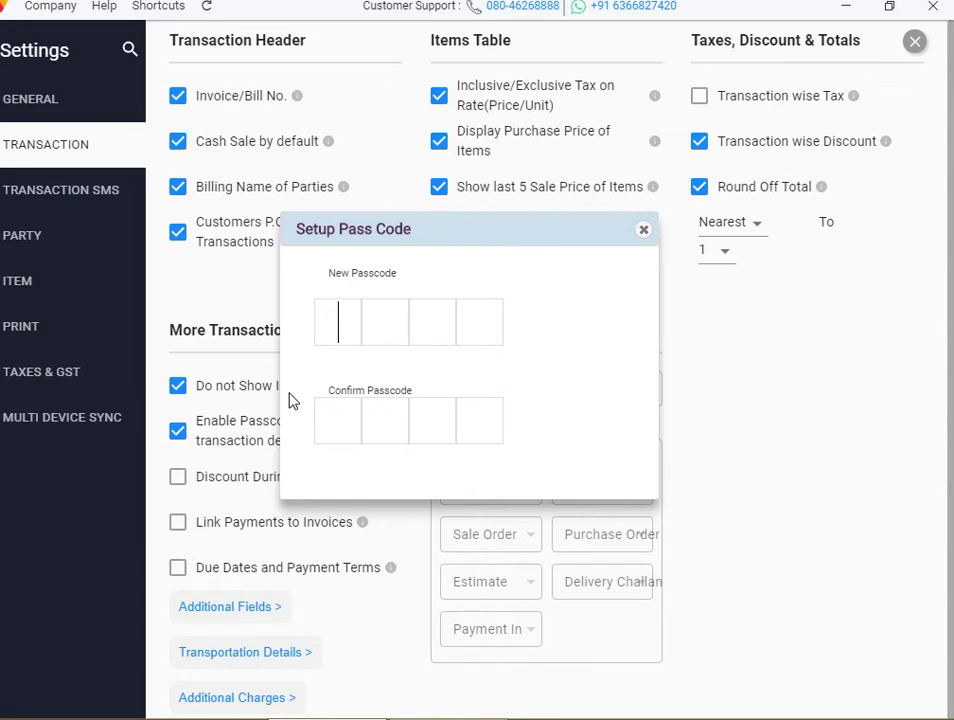
{"action": "type", "text": "2341234"}
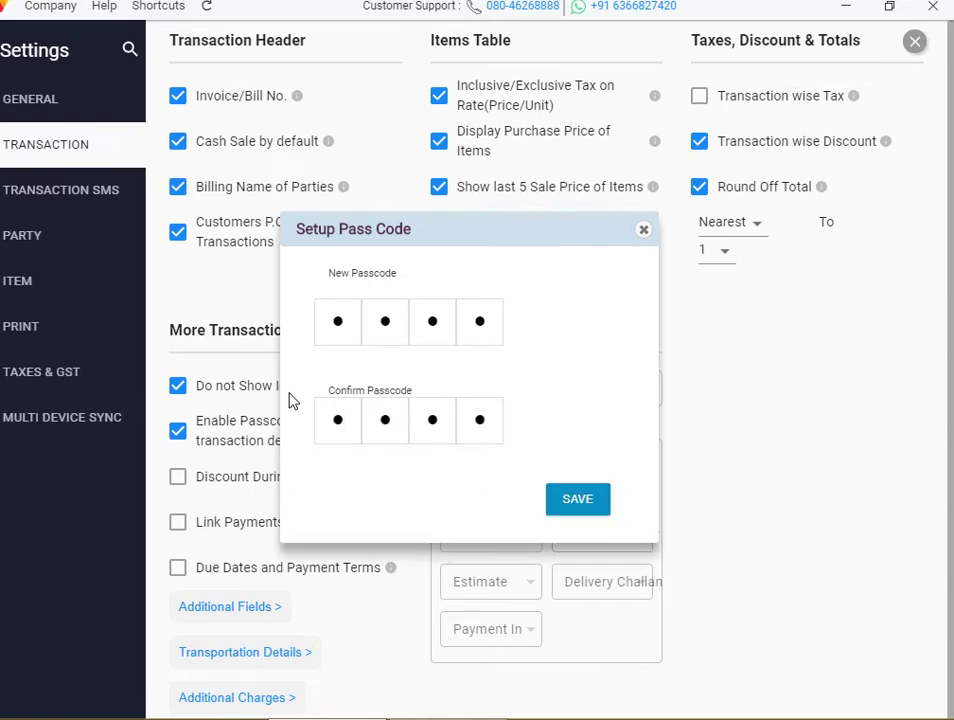
{"action": "left_click", "coordinate": [580, 507]}
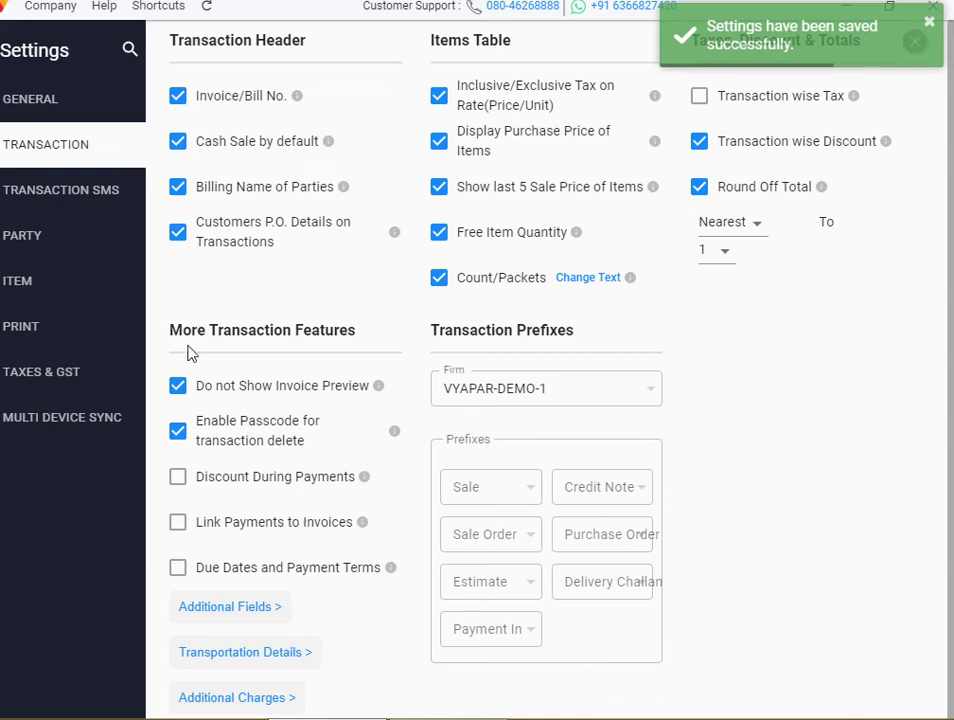
{"action": "left_click", "coordinate": [57, 98]}
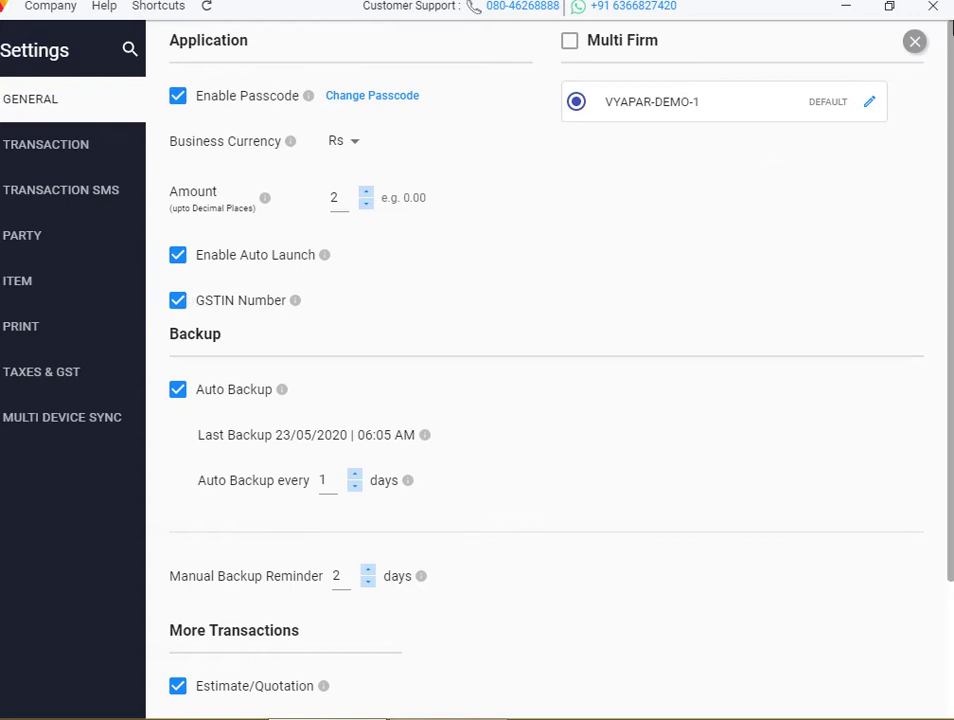
Open the 3750.08 SUPPLIER purchase bill for 50 PEN, then close it discarding changes
{"action": "left_click", "coordinate": [914, 41]}
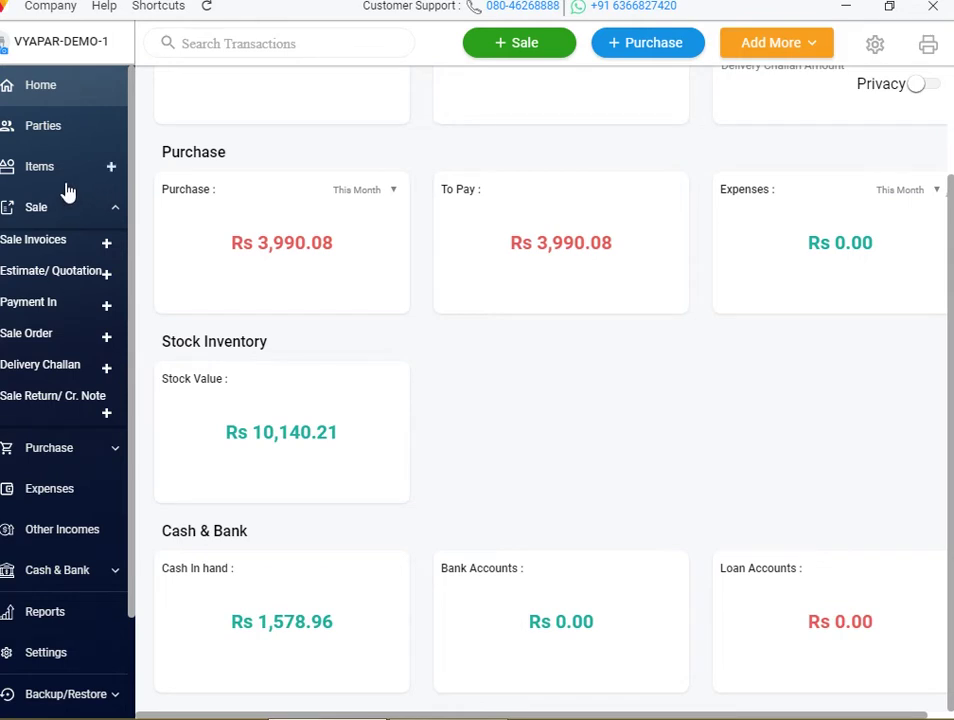
{"action": "left_click", "coordinate": [293, 288]}
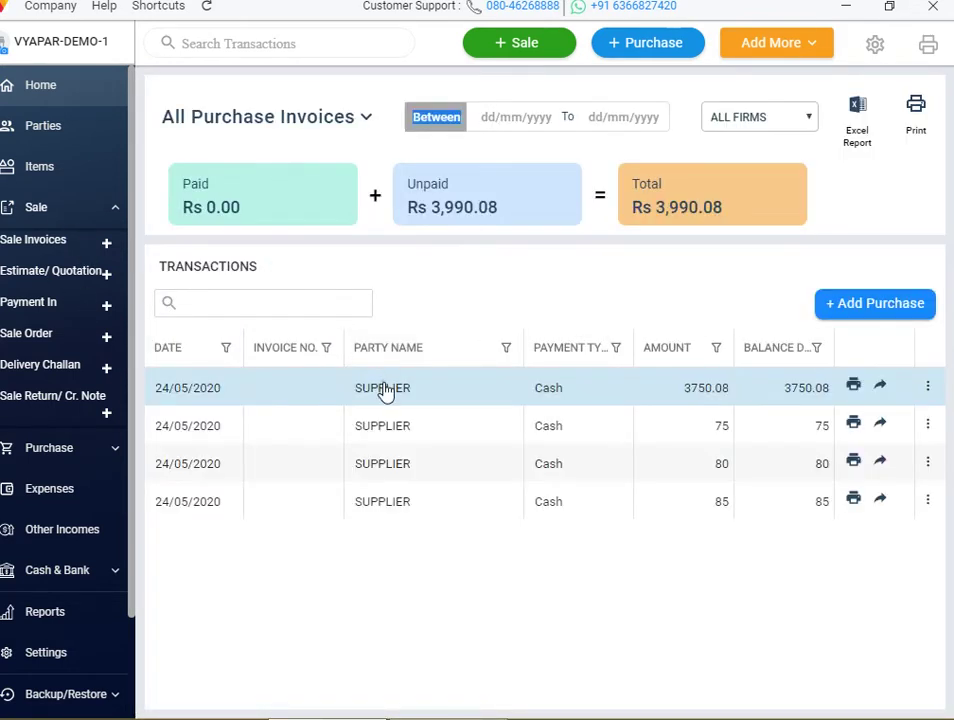
{"action": "left_click", "coordinate": [385, 390]}
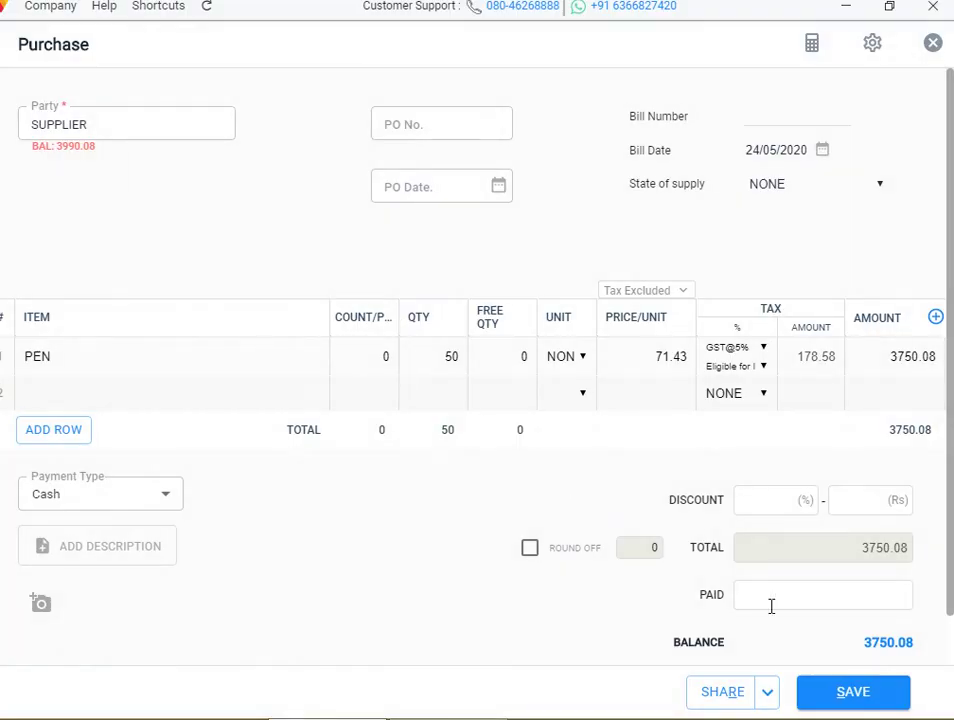
{"action": "left_click", "coordinate": [168, 401]}
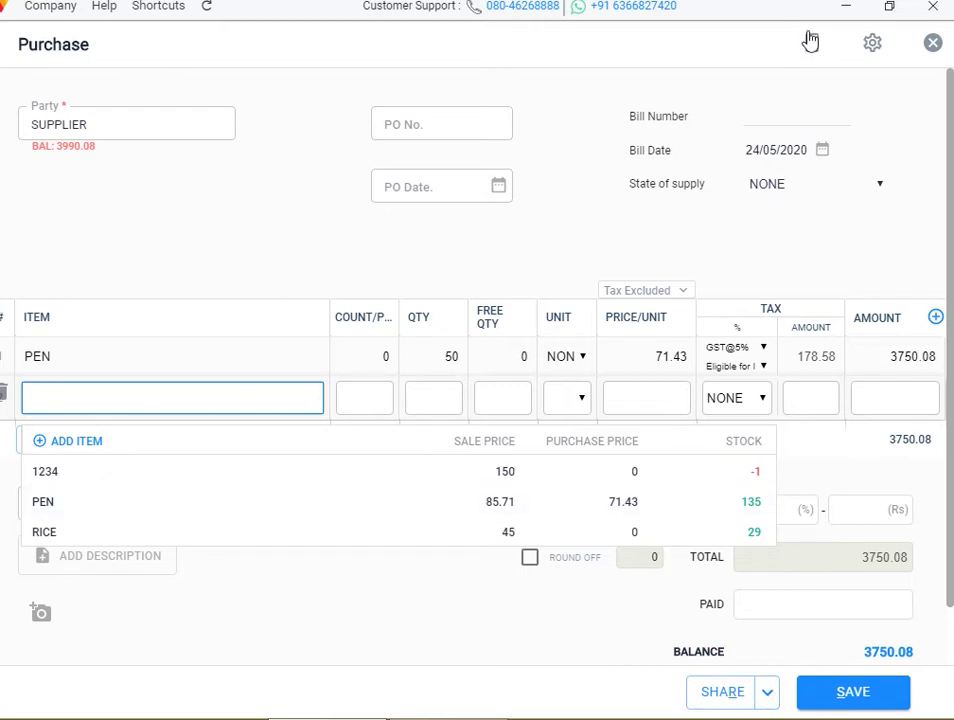
{"action": "left_click", "coordinate": [931, 43]}
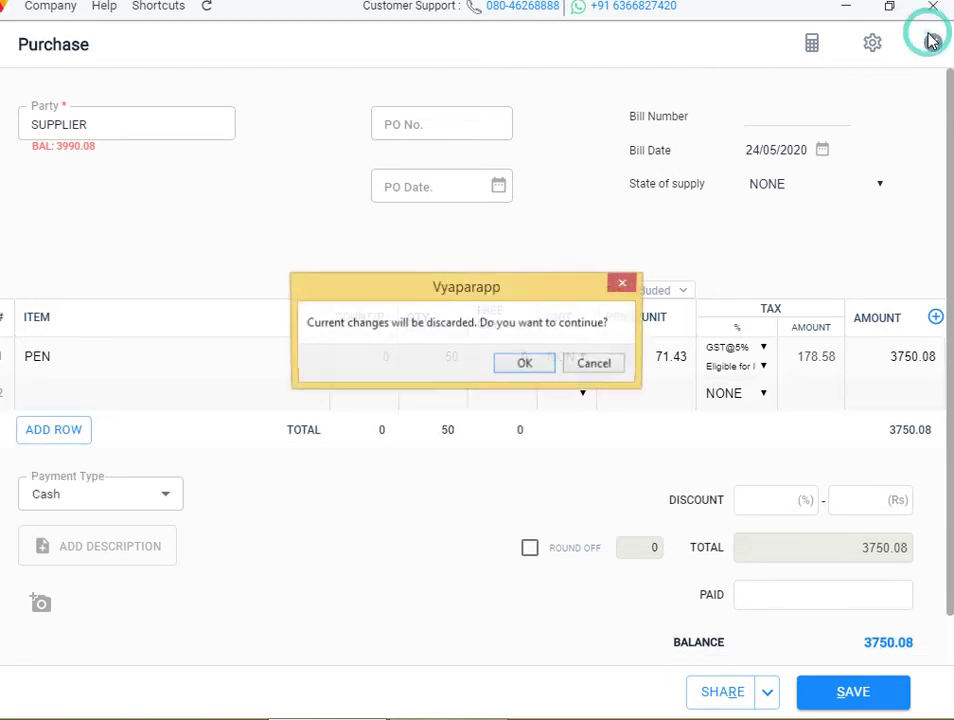
{"action": "left_click", "coordinate": [536, 378]}
{"action": "left_click", "coordinate": [537, 366]}
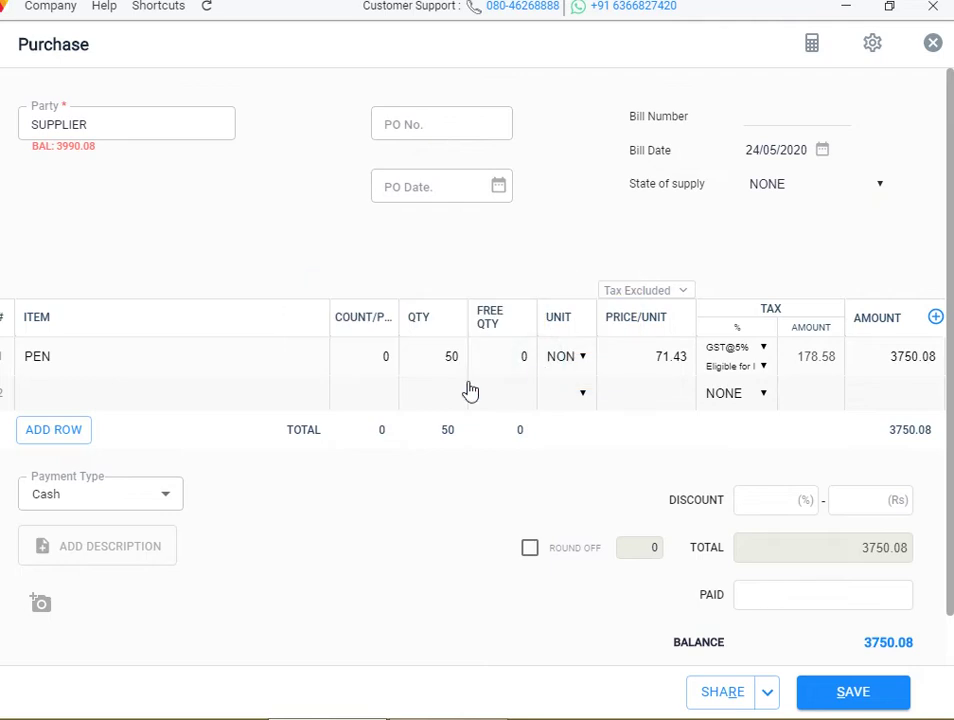
Delete the 3750.08 SUPPLIER purchase, authorising it with the delete passcode
{"action": "right_click", "coordinate": [460, 384]}
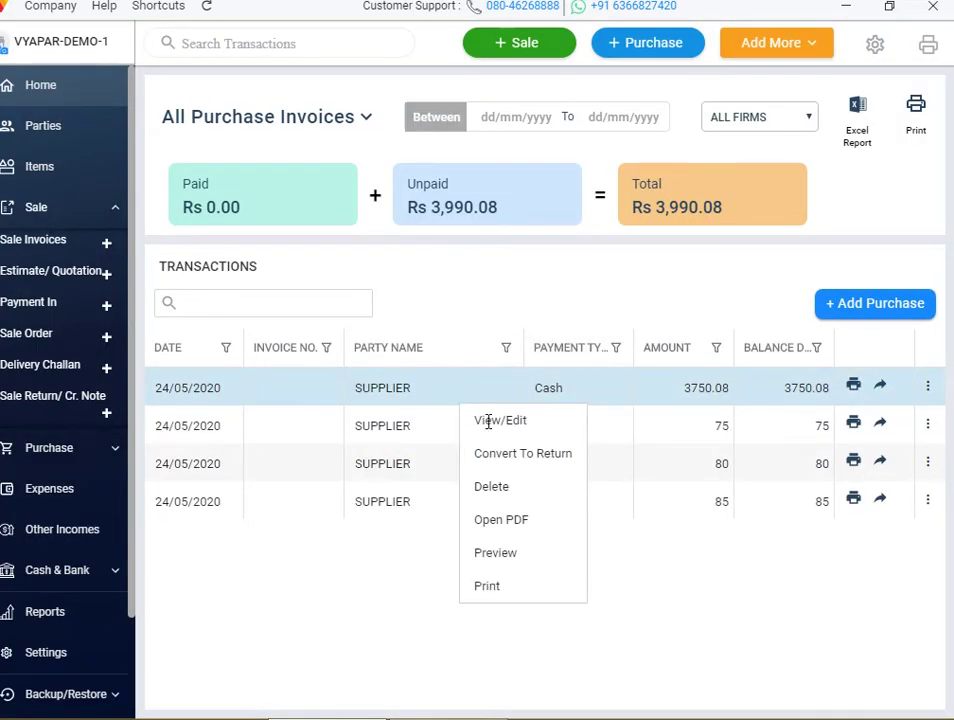
{"action": "left_click", "coordinate": [503, 490]}
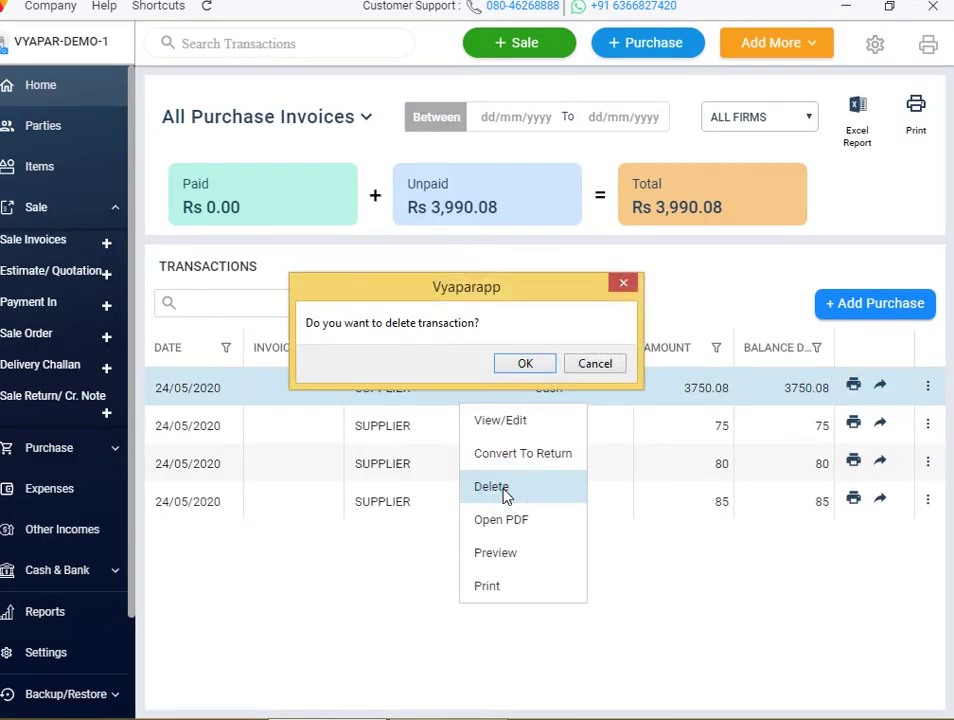
{"action": "left_click", "coordinate": [541, 369]}
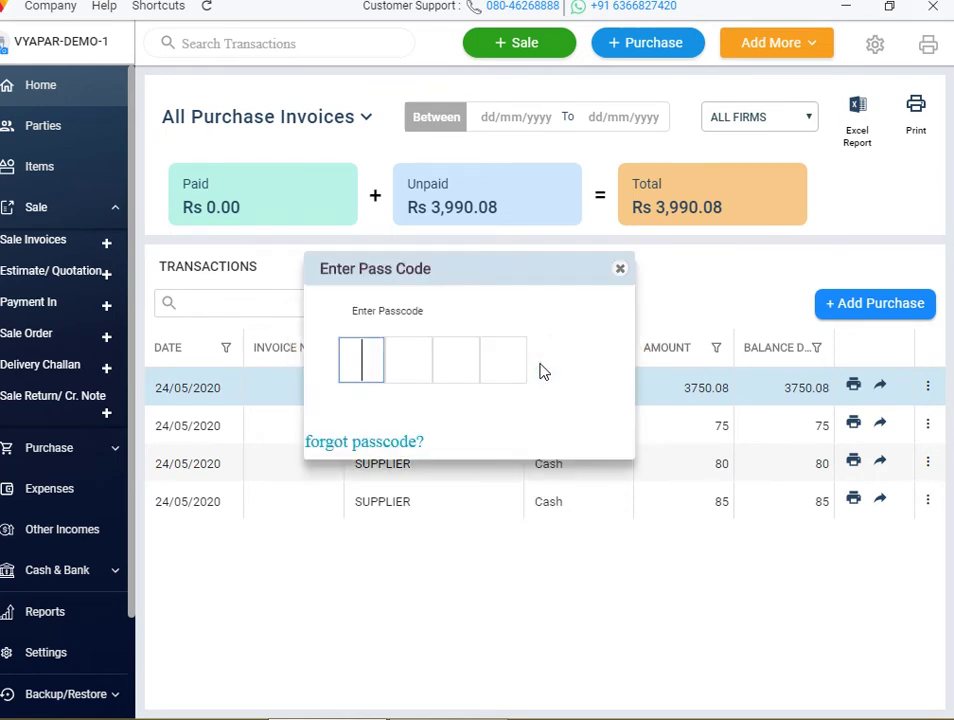
{"action": "type", "text": "1234"}
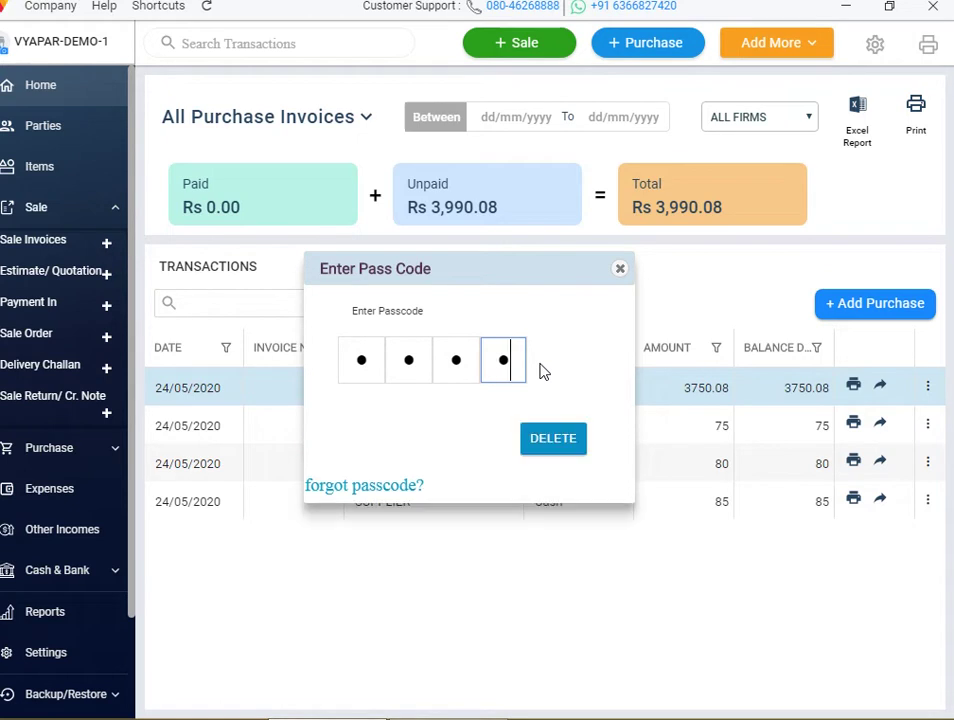
{"action": "left_click", "coordinate": [558, 445]}
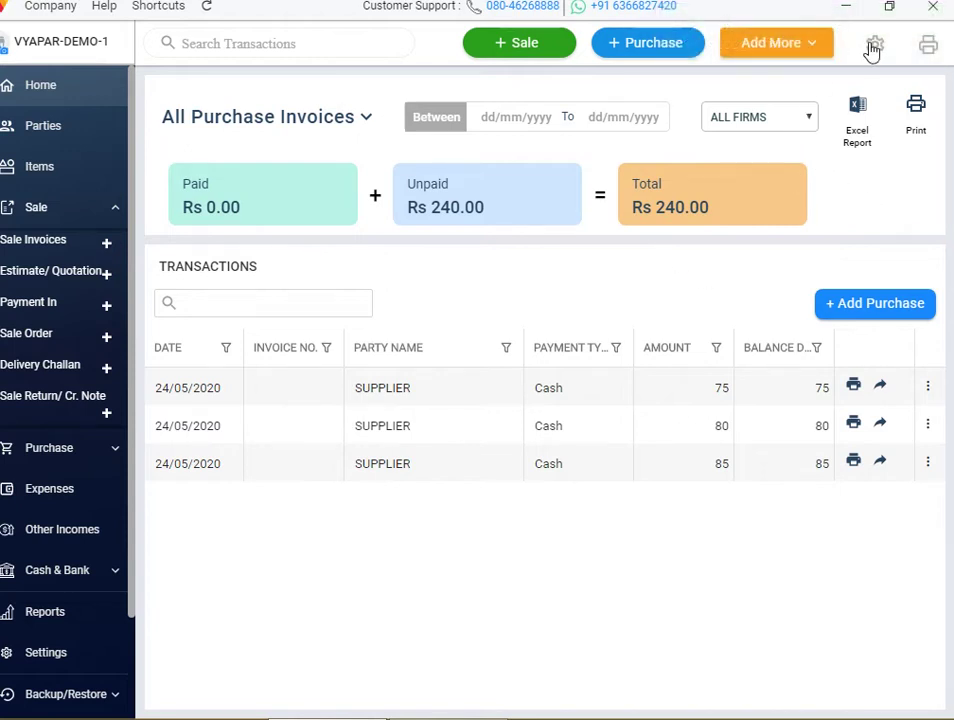
{"action": "left_click", "coordinate": [876, 47]}
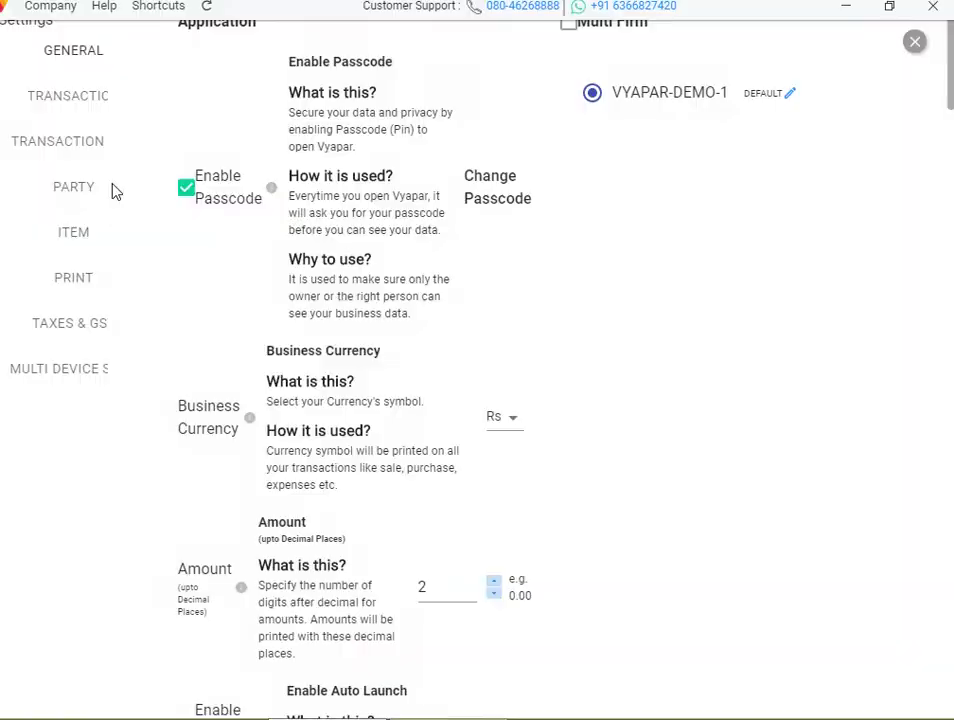
Toggle Discount During Payments on and off, leave it off, and return Home
{"action": "left_click", "coordinate": [89, 146]}
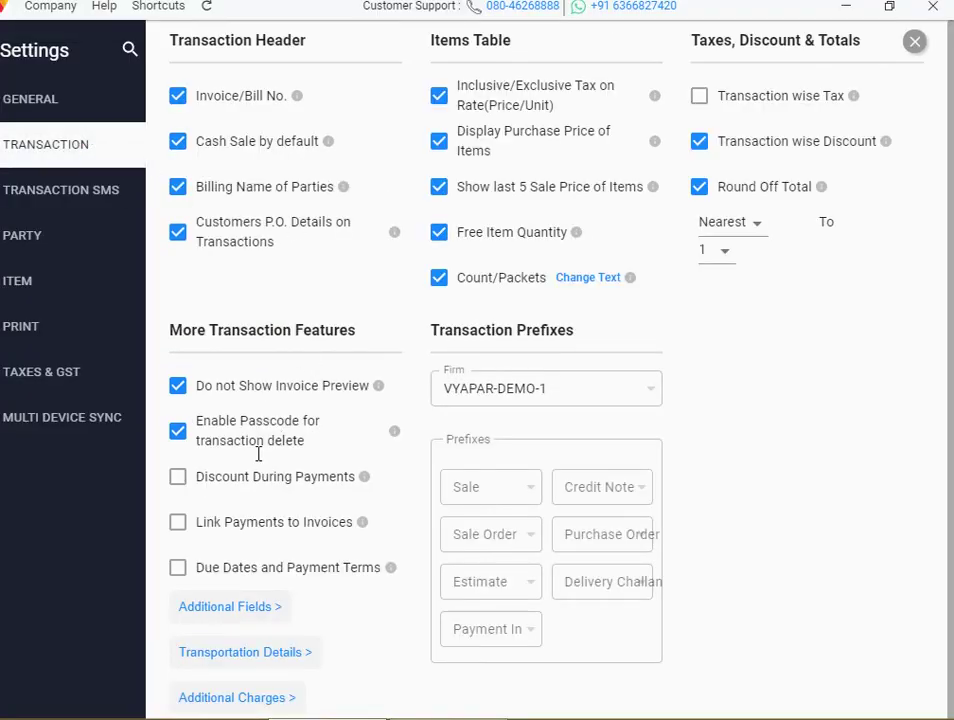
{"action": "left_click", "coordinate": [180, 481]}
{"action": "left_click", "coordinate": [180, 481]}
{"action": "left_click", "coordinate": [180, 481]}
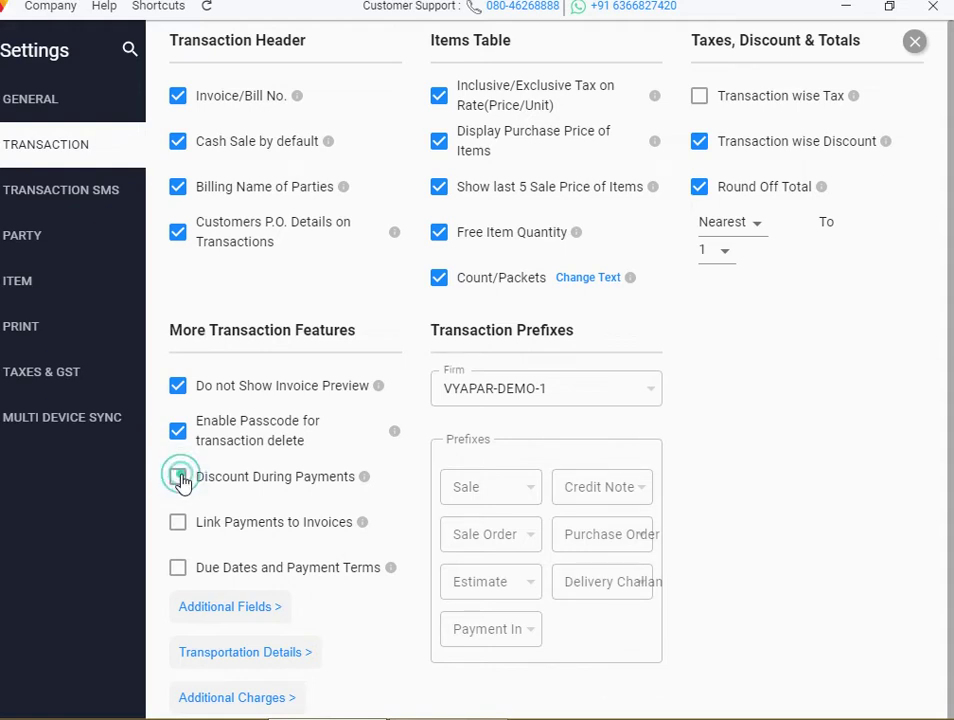
{"action": "left_click", "coordinate": [180, 481]}
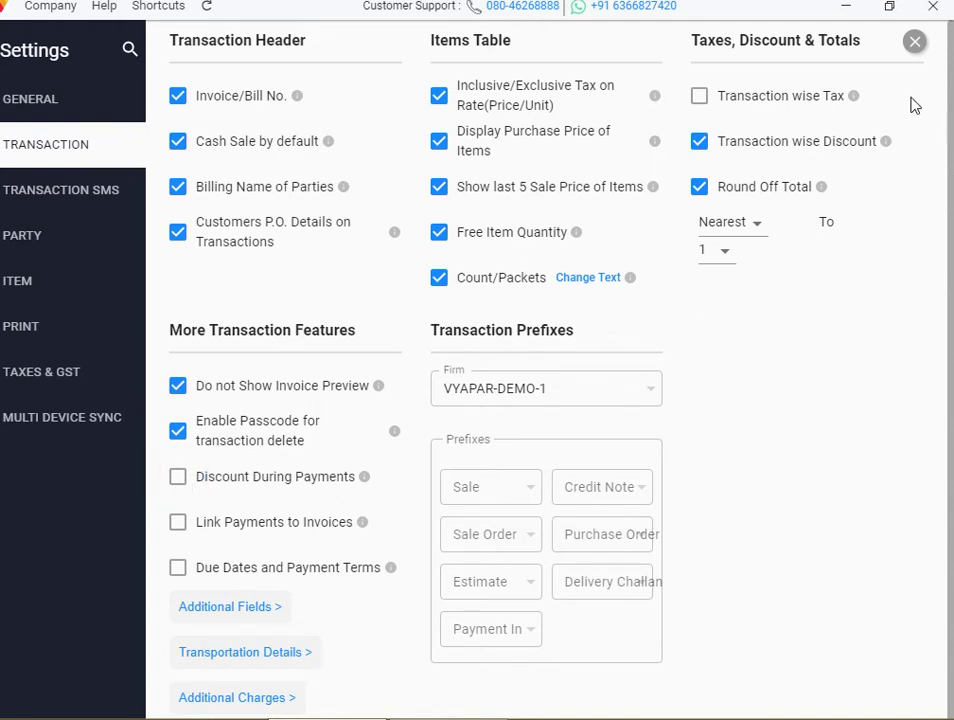
{"action": "left_click", "coordinate": [914, 42]}
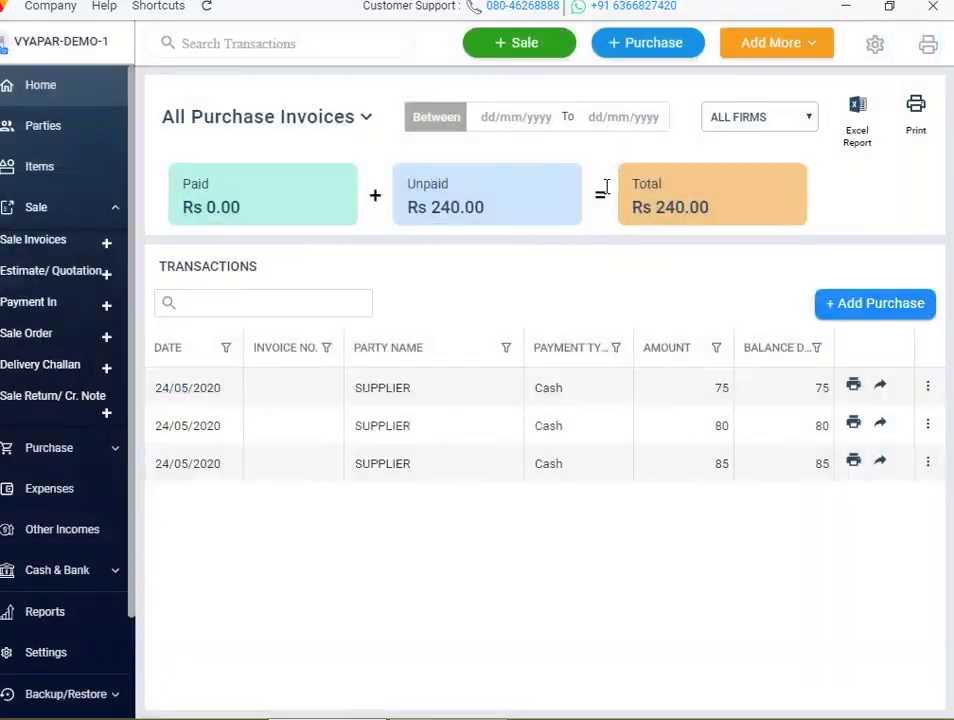
{"action": "left_click", "coordinate": [62, 98]}
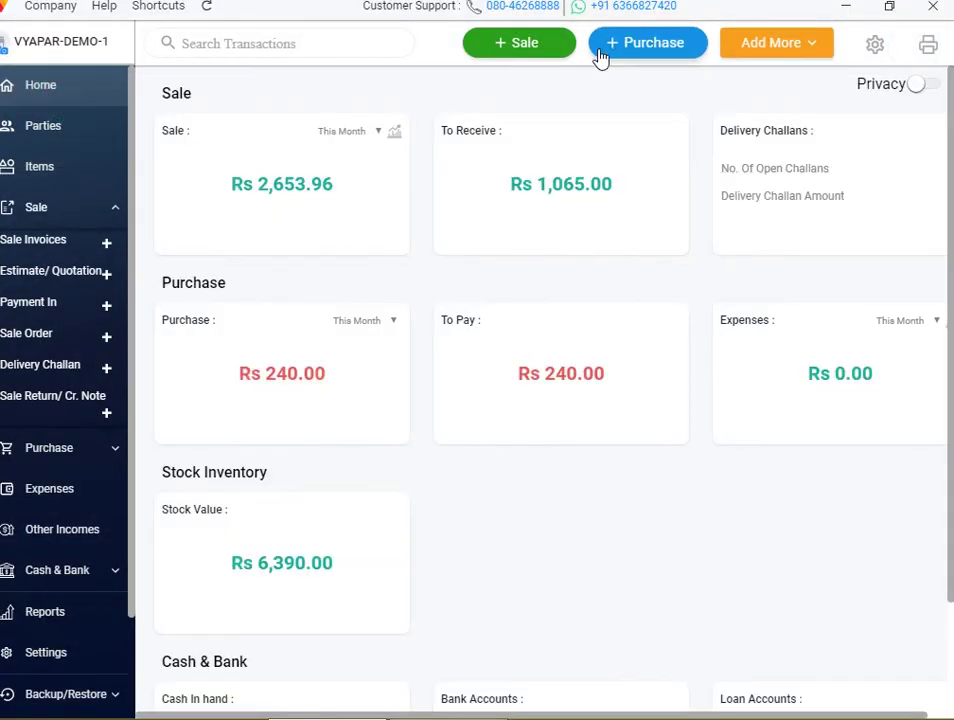
Record a Rs 50 payment-in from the customer owing 315, bringing their balance to 265
{"action": "left_click", "coordinate": [760, 50]}
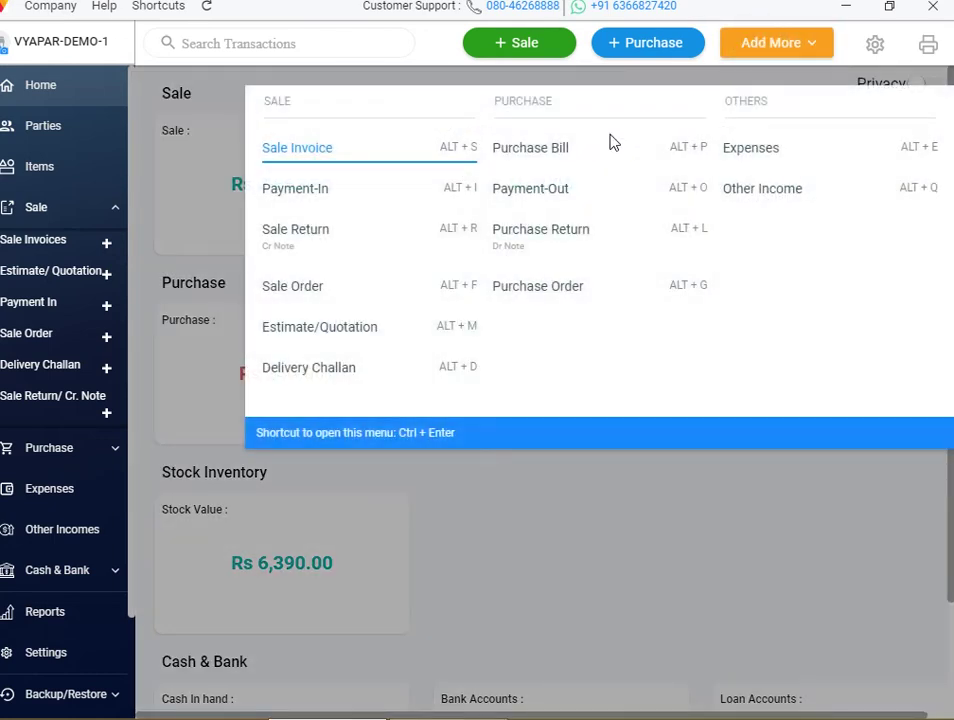
{"action": "left_click", "coordinate": [448, 203]}
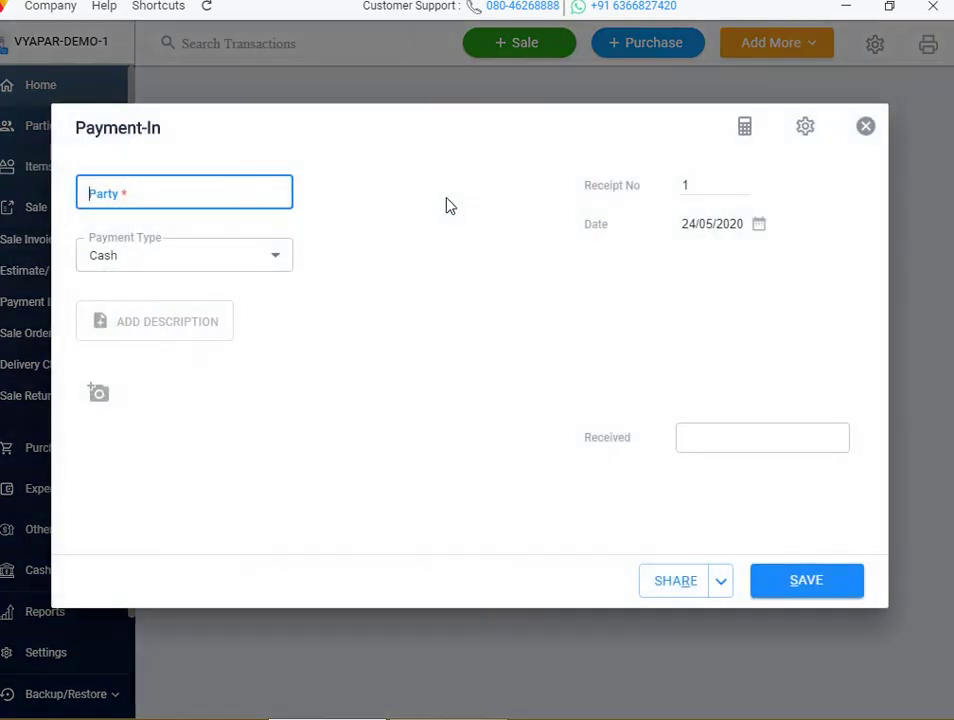
{"action": "left_click", "coordinate": [160, 197]}
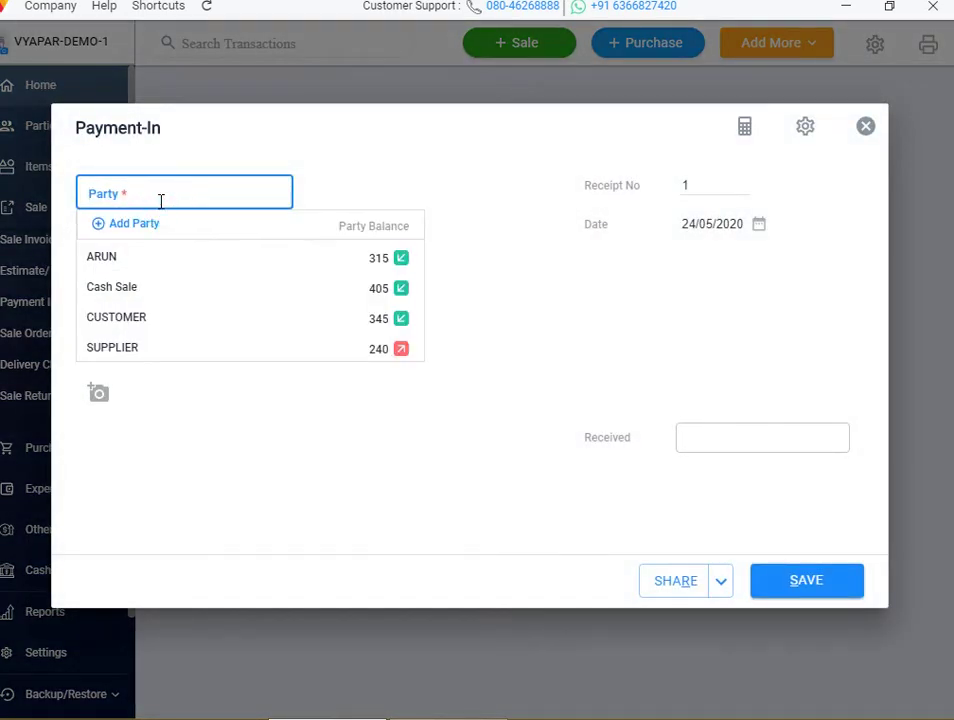
{"action": "left_click", "coordinate": [152, 270]}
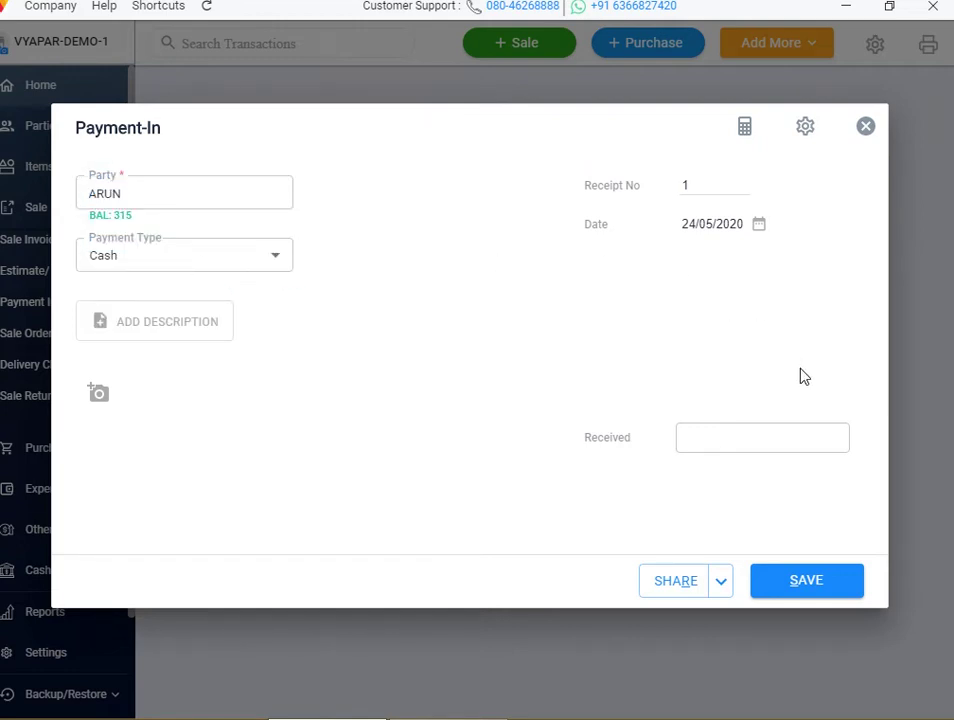
{"action": "left_click", "coordinate": [762, 442]}
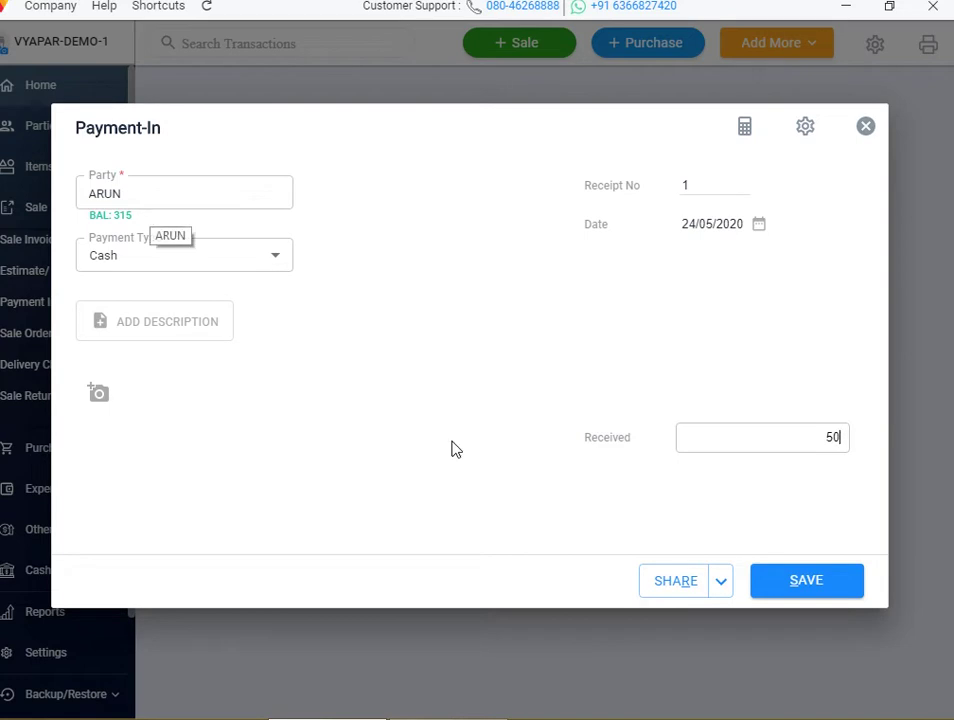
{"action": "left_click", "coordinate": [805, 590]}
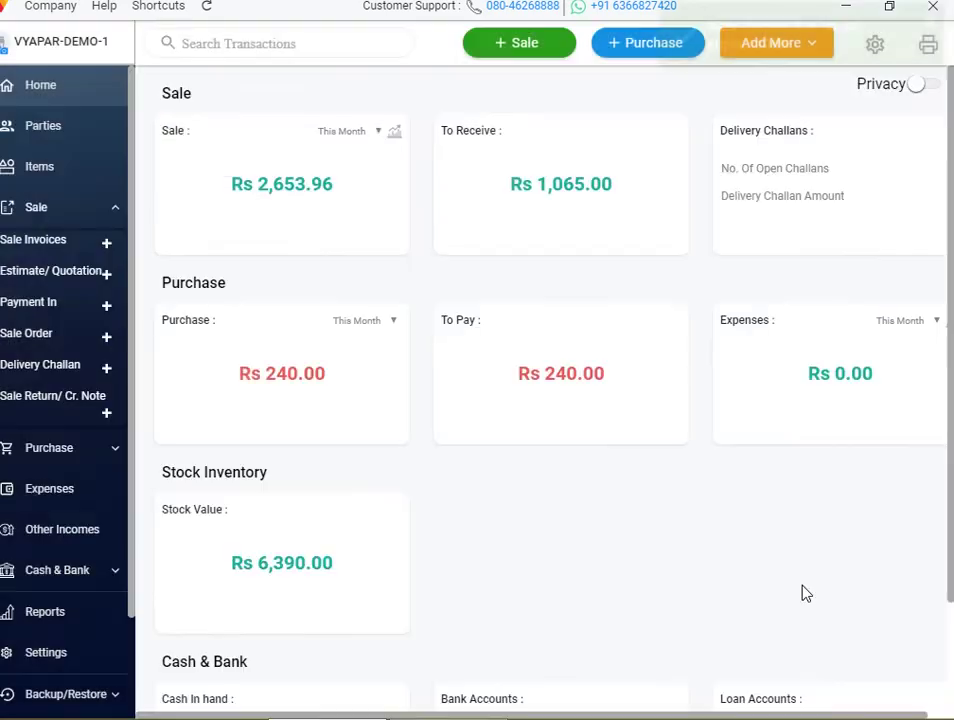
{"action": "key", "text": "super+c"}
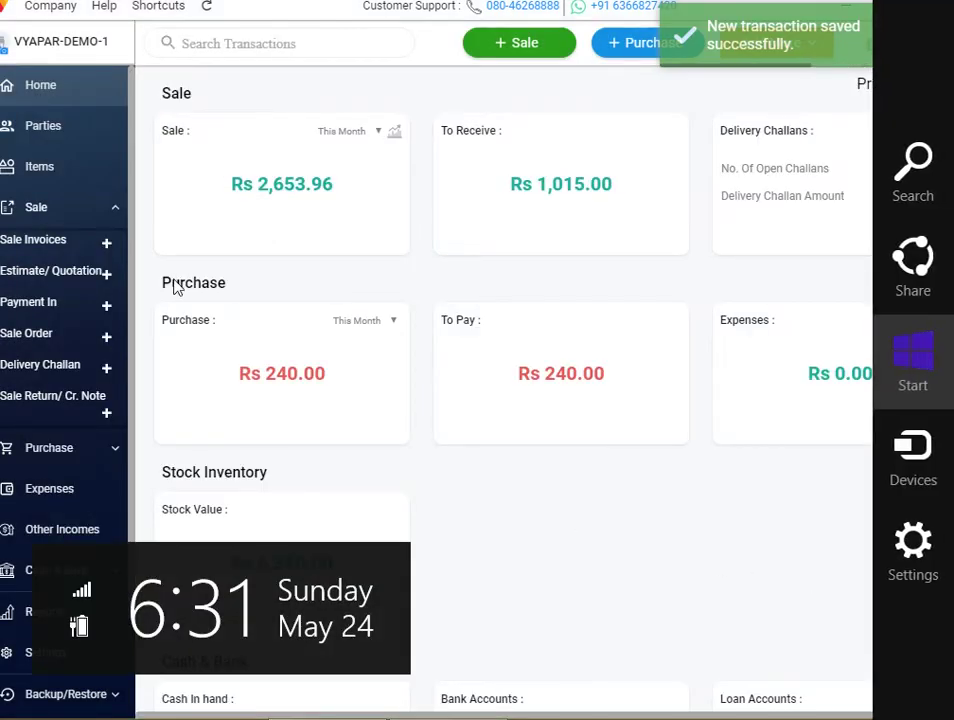
{"action": "left_click", "coordinate": [57, 135]}
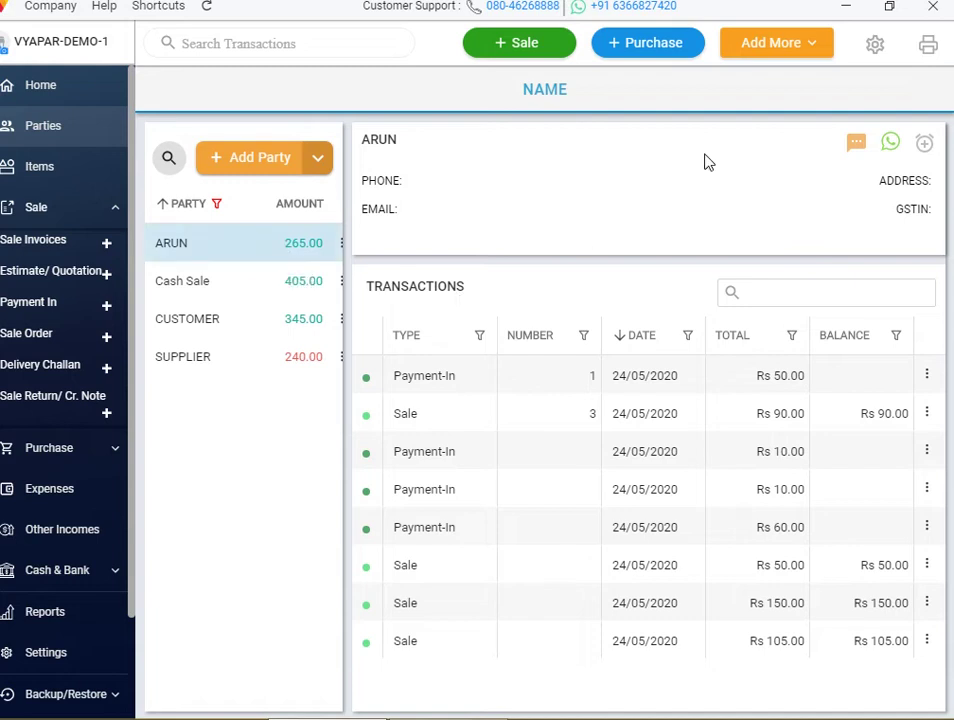
Switch on Discount During Payments in Transaction settings and close the settings
{"action": "left_click", "coordinate": [871, 44]}
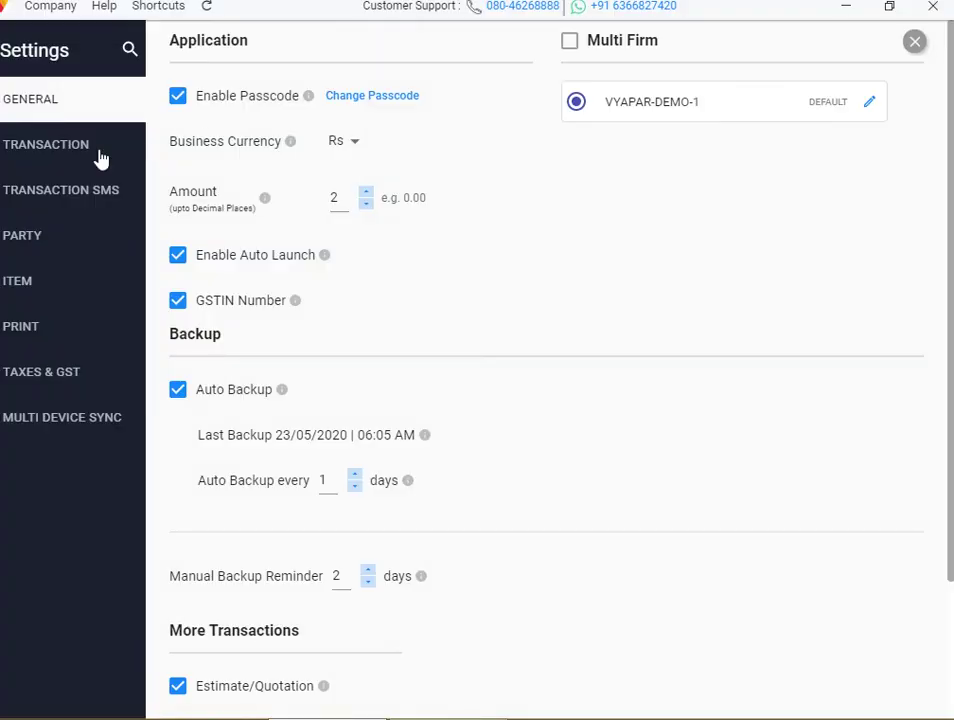
{"action": "left_click", "coordinate": [79, 161]}
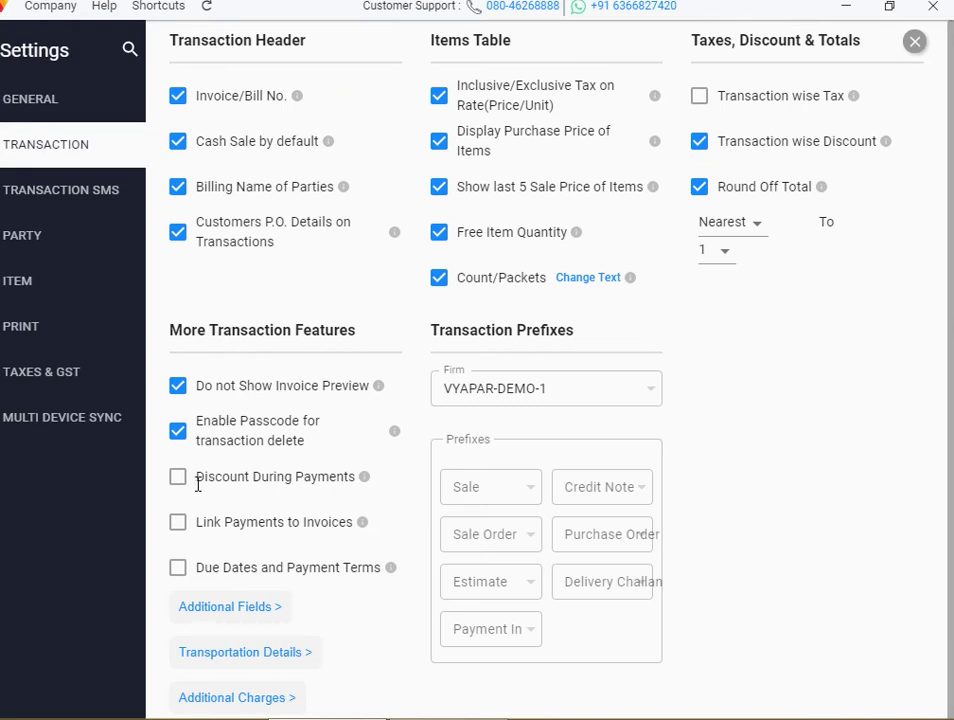
{"action": "left_click", "coordinate": [179, 480]}
{"action": "left_click", "coordinate": [179, 480]}
{"action": "triple_click", "coordinate": [157, 480]}
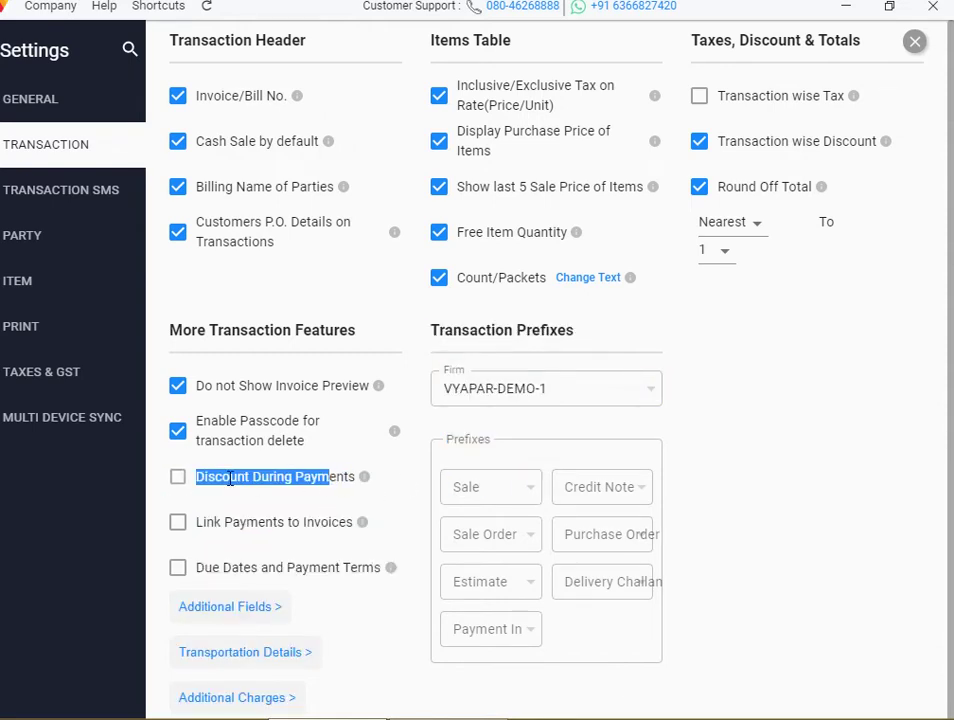
{"action": "left_click", "coordinate": [157, 480]}
{"action": "left_click", "coordinate": [179, 480]}
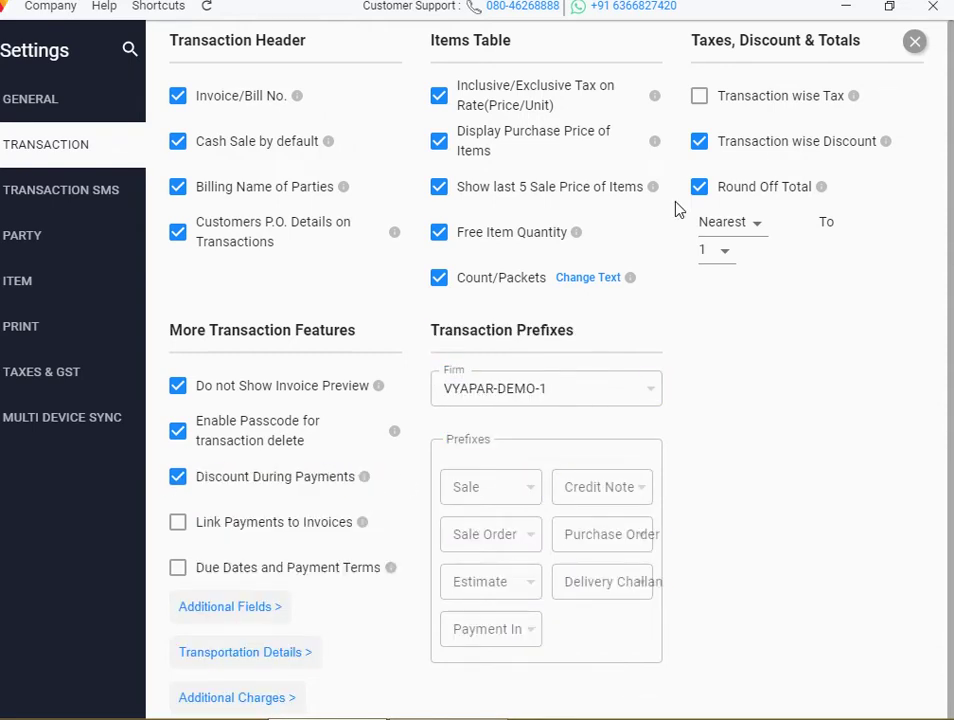
{"action": "left_click", "coordinate": [918, 45]}
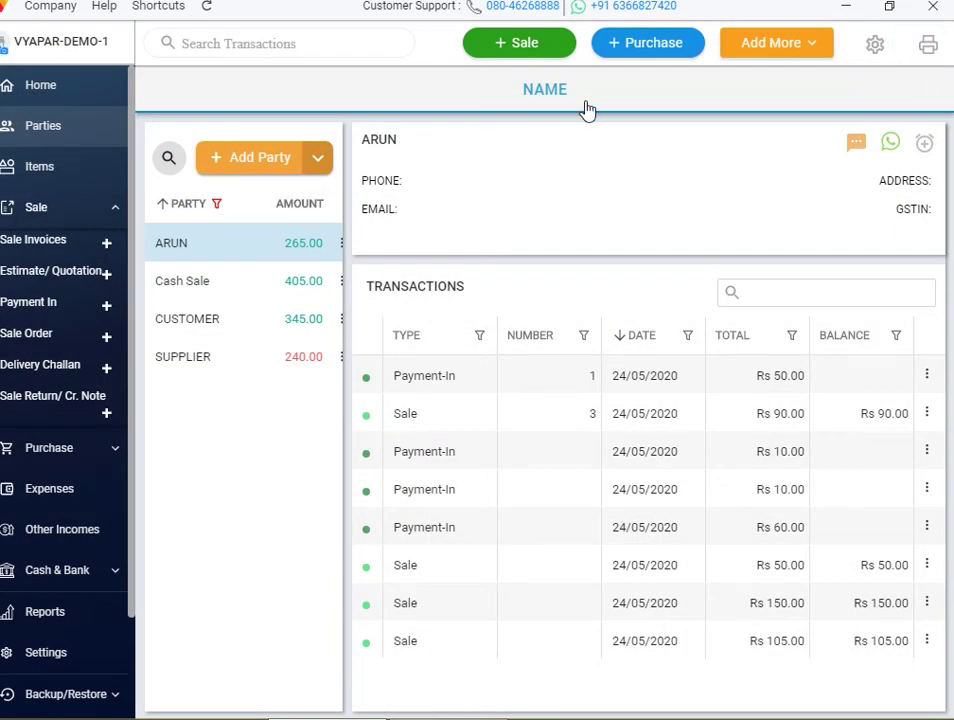
{"action": "left_click", "coordinate": [752, 50]}
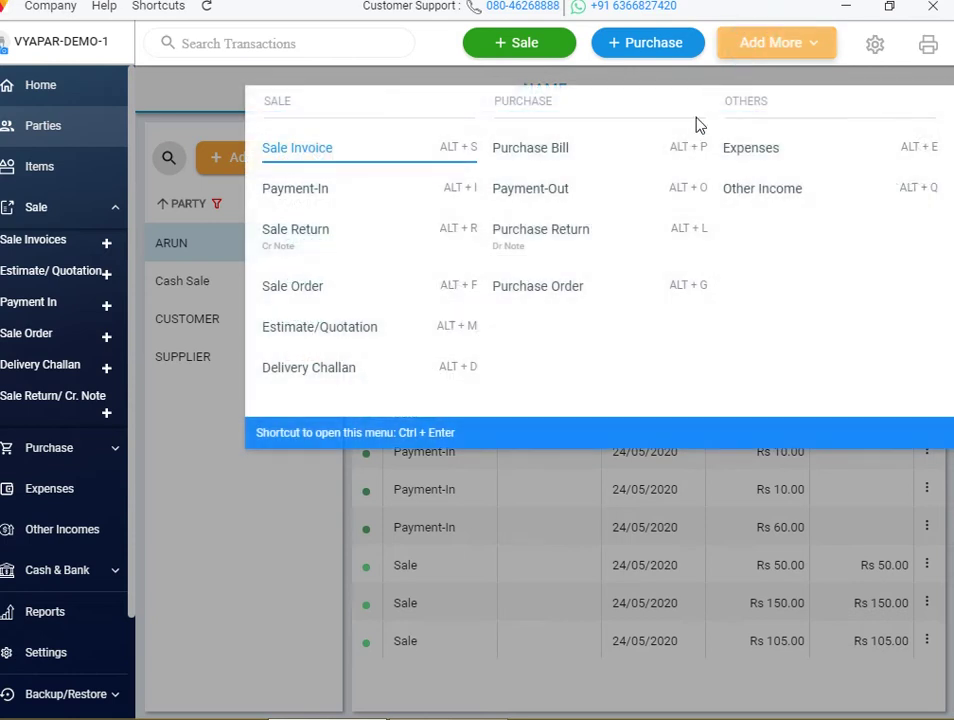
Save payment-in receipt 2 from the customer: 60 received plus 5 discount, totalling Rs 65
{"action": "left_click", "coordinate": [444, 189]}
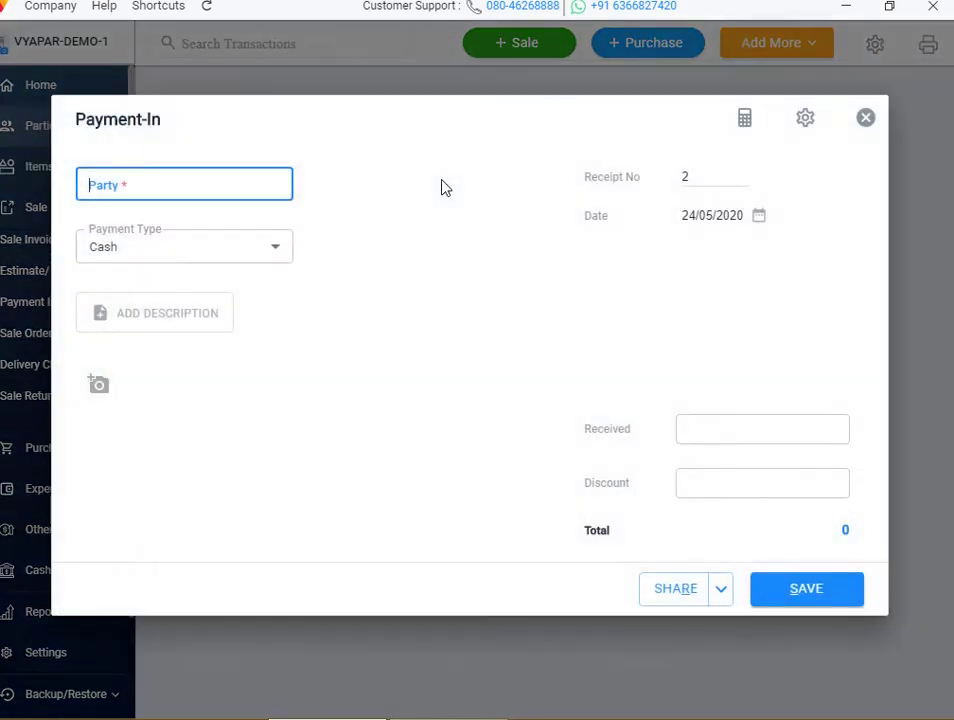
{"action": "left_click", "coordinate": [193, 195]}
{"action": "type", "text": "ar"}
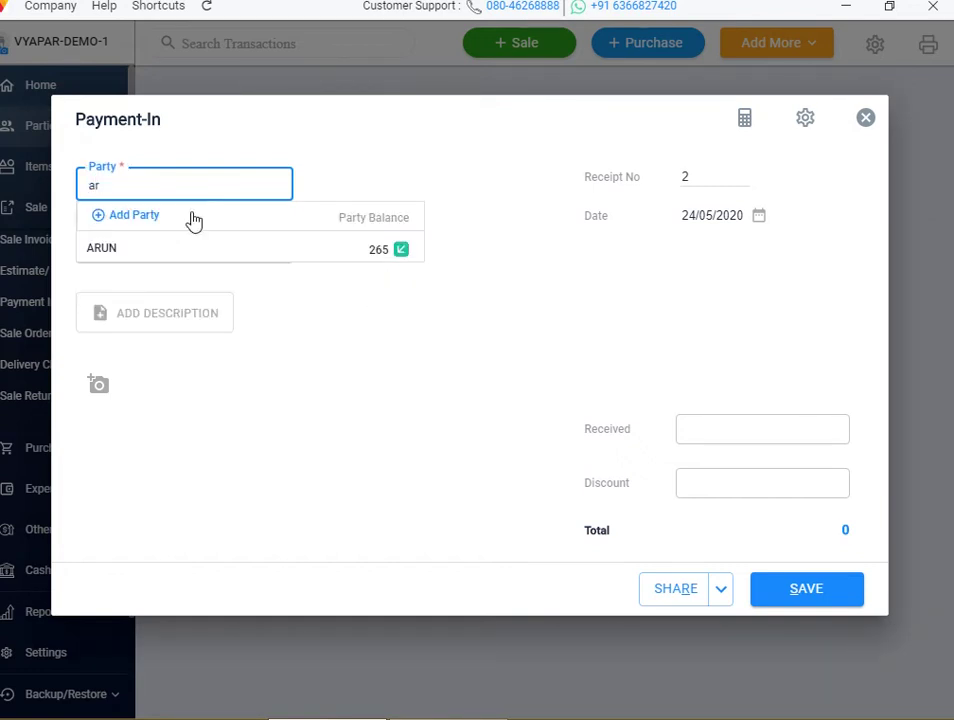
{"action": "left_click", "coordinate": [194, 249]}
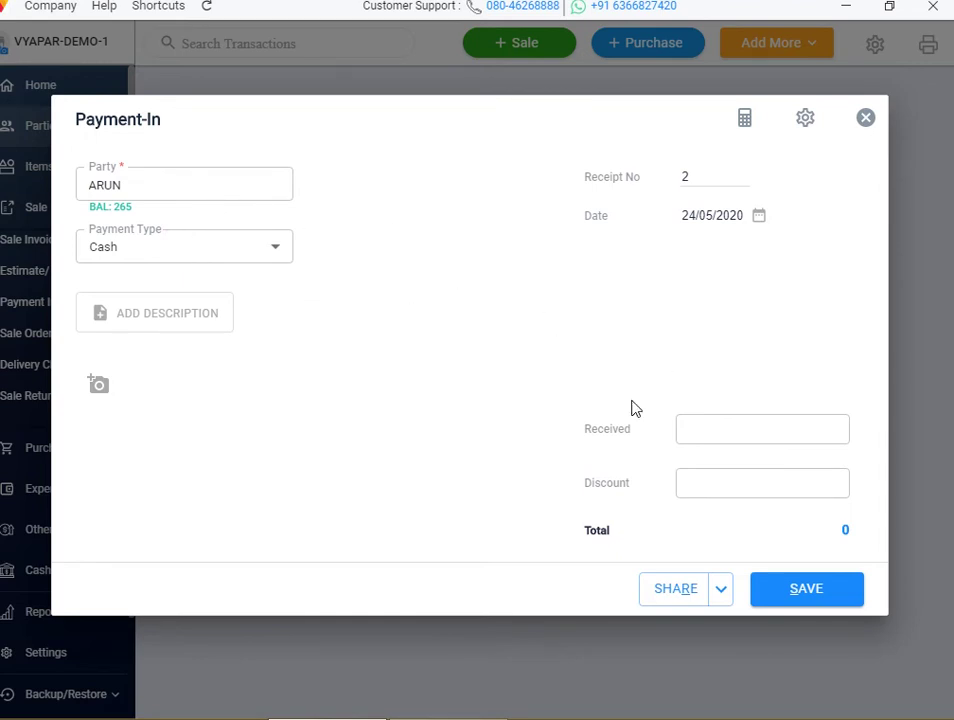
{"action": "left_click", "coordinate": [699, 427]}
{"action": "left_click", "coordinate": [790, 494]}
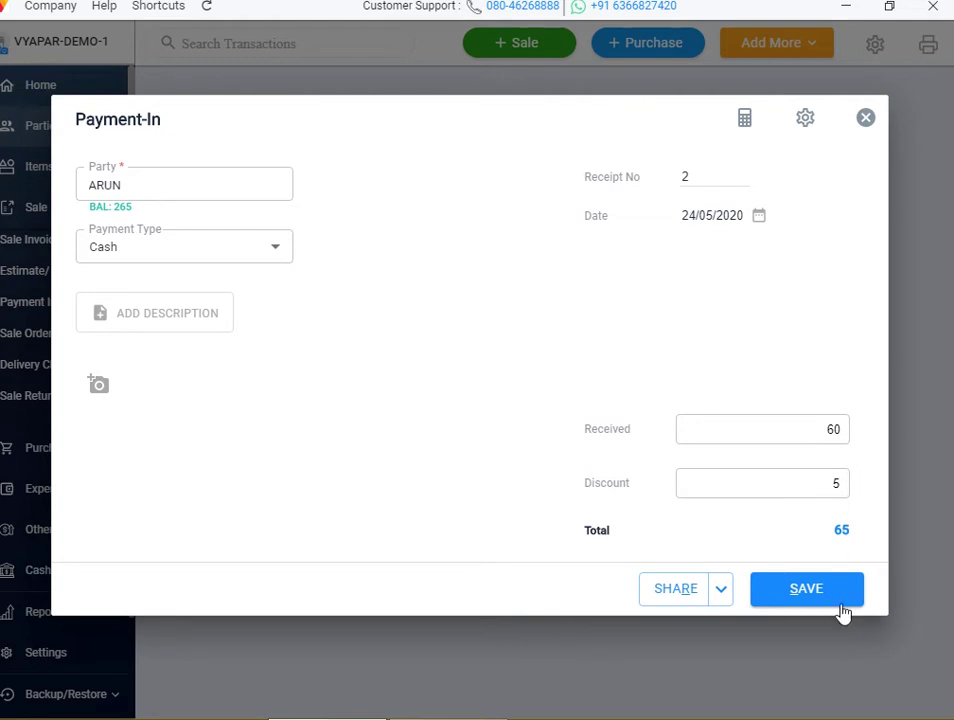
{"action": "left_click", "coordinate": [806, 588]}
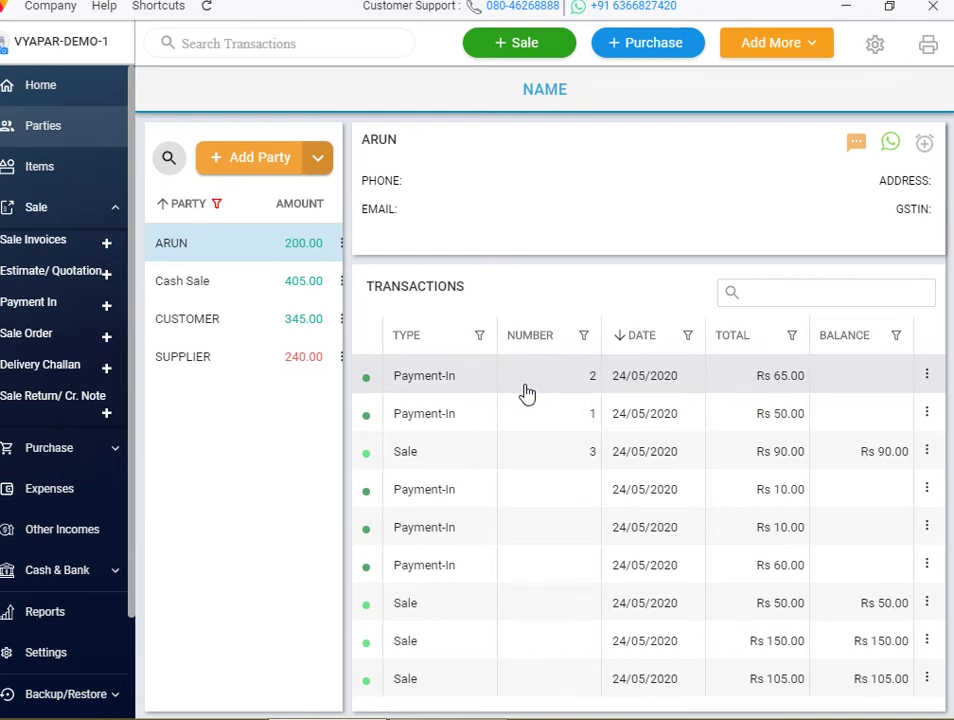
Reopen the Rs 65 payment-in for review and close it without changes
{"action": "double_click", "coordinate": [527, 394]}
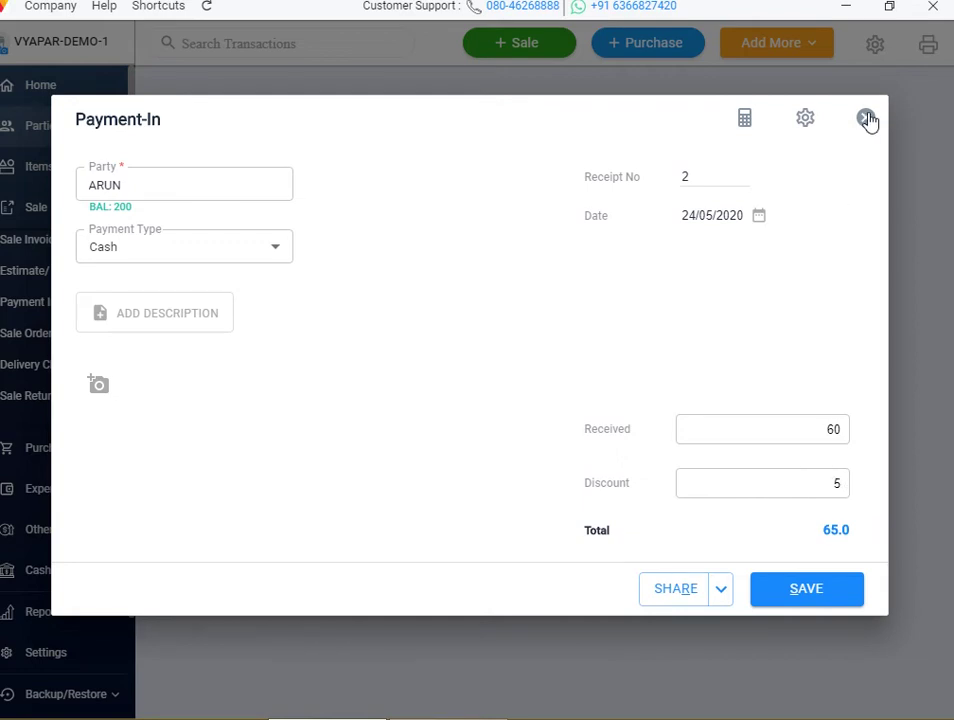
{"action": "left_click", "coordinate": [866, 119]}
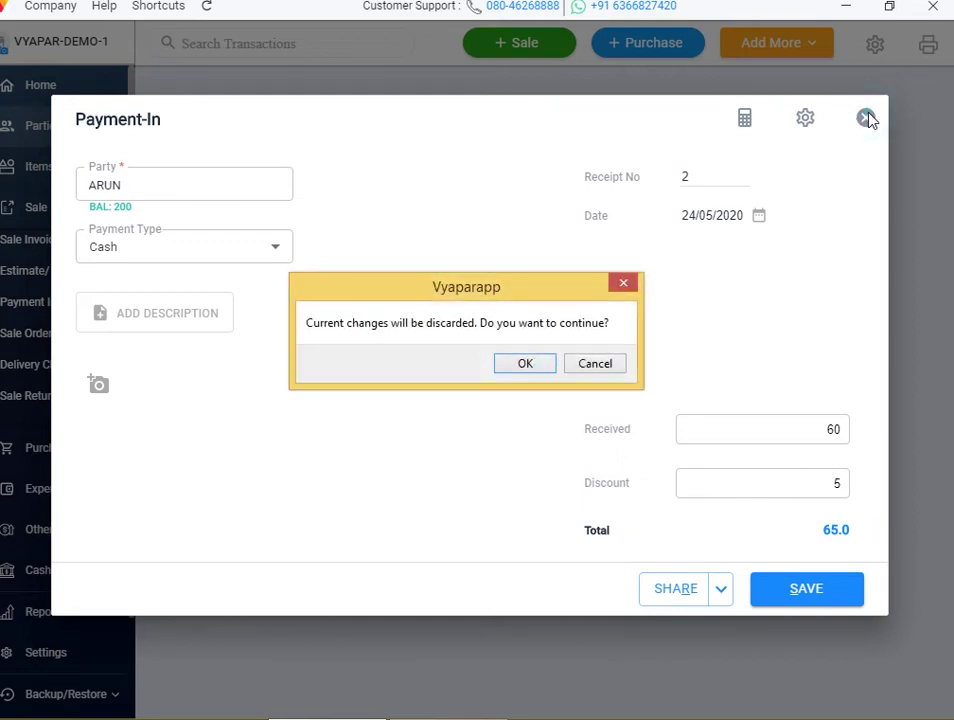
{"action": "left_click", "coordinate": [525, 364]}
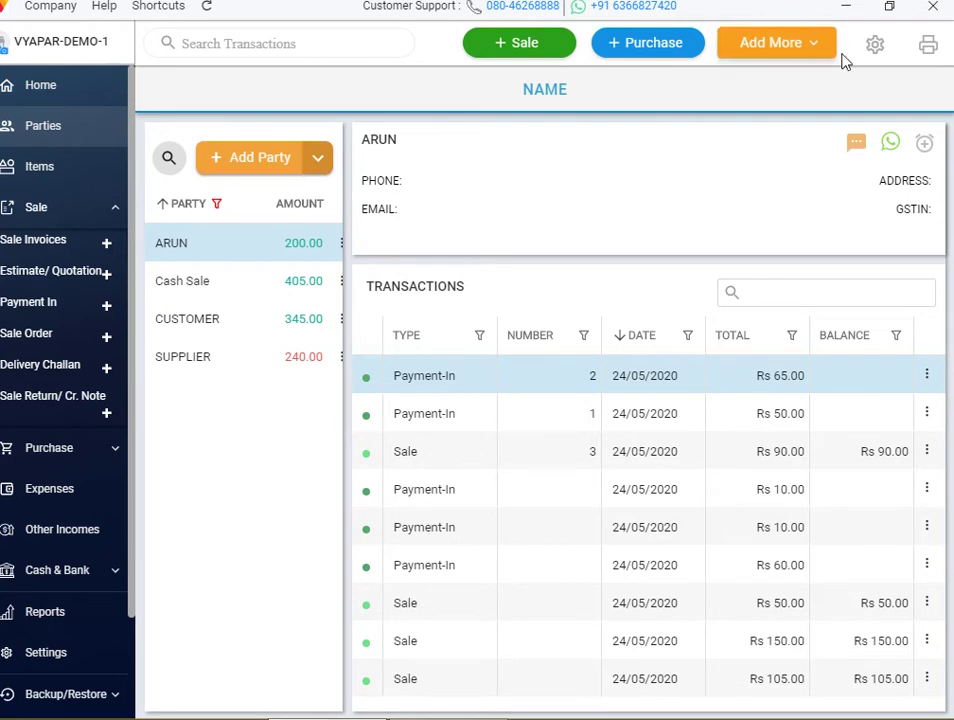
{"action": "left_click", "coordinate": [875, 45]}
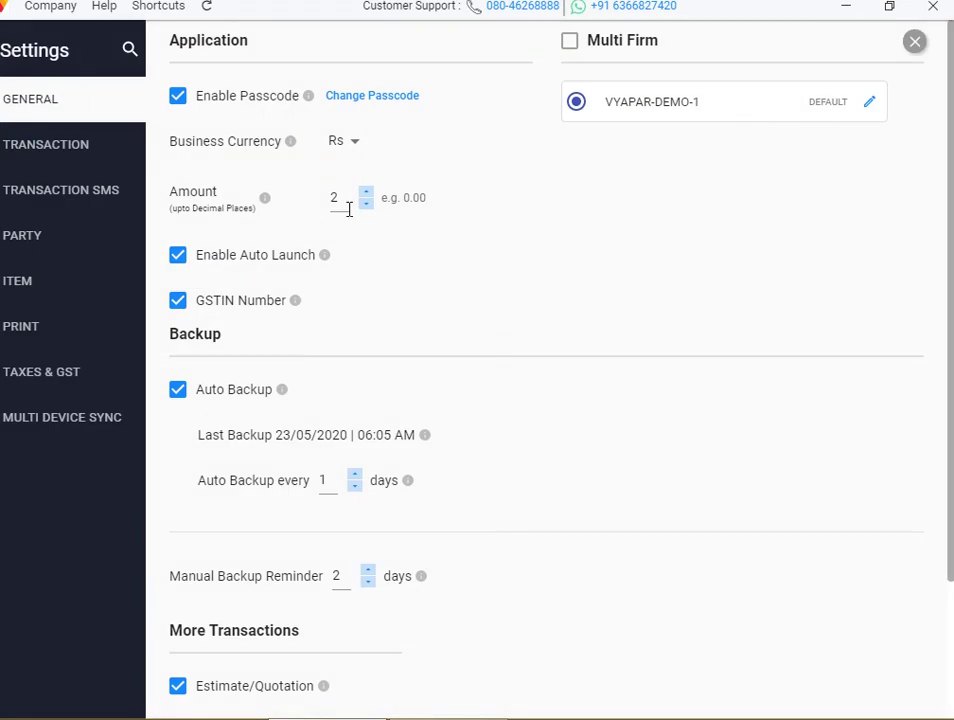
Toggle Link Payments to Invoices several times, leave it off, and close the settings
{"action": "left_click", "coordinate": [78, 149]}
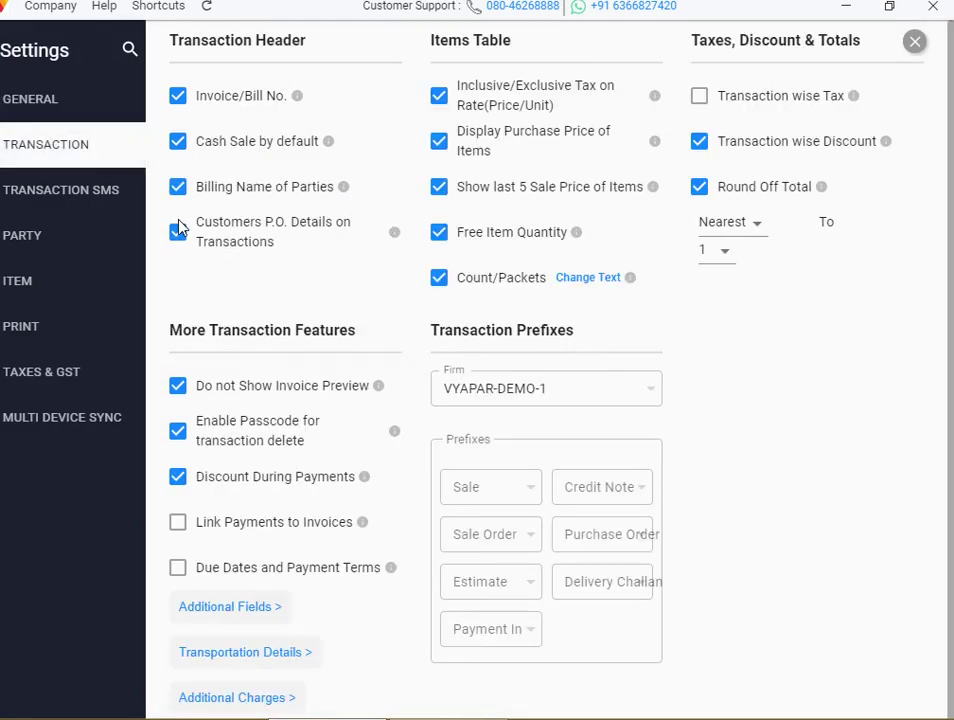
{"action": "left_click", "coordinate": [180, 527]}
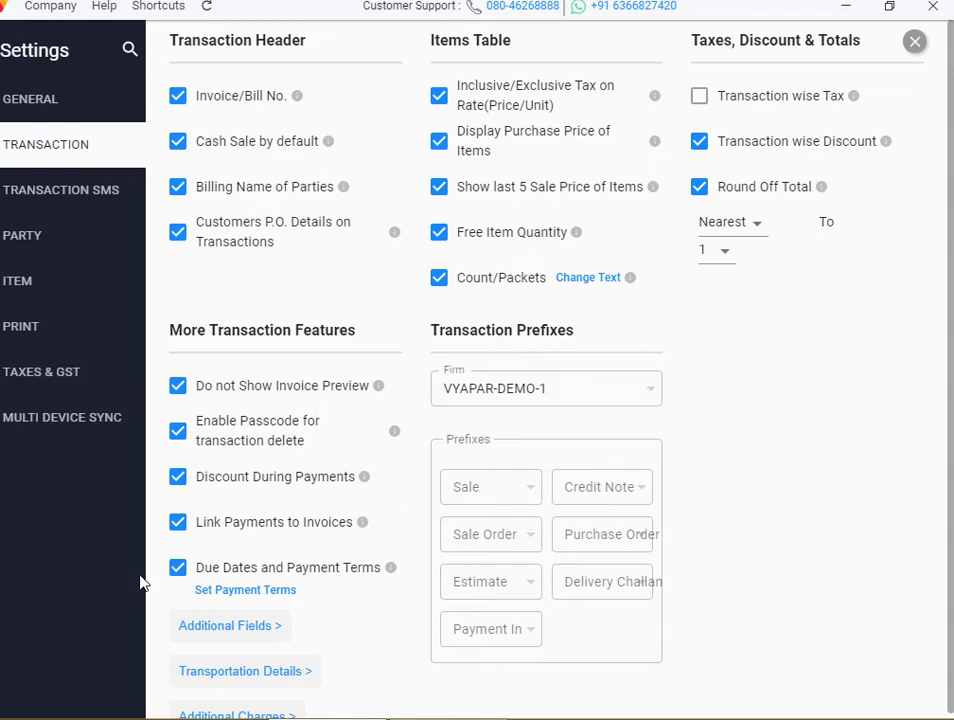
{"action": "left_click", "coordinate": [181, 532]}
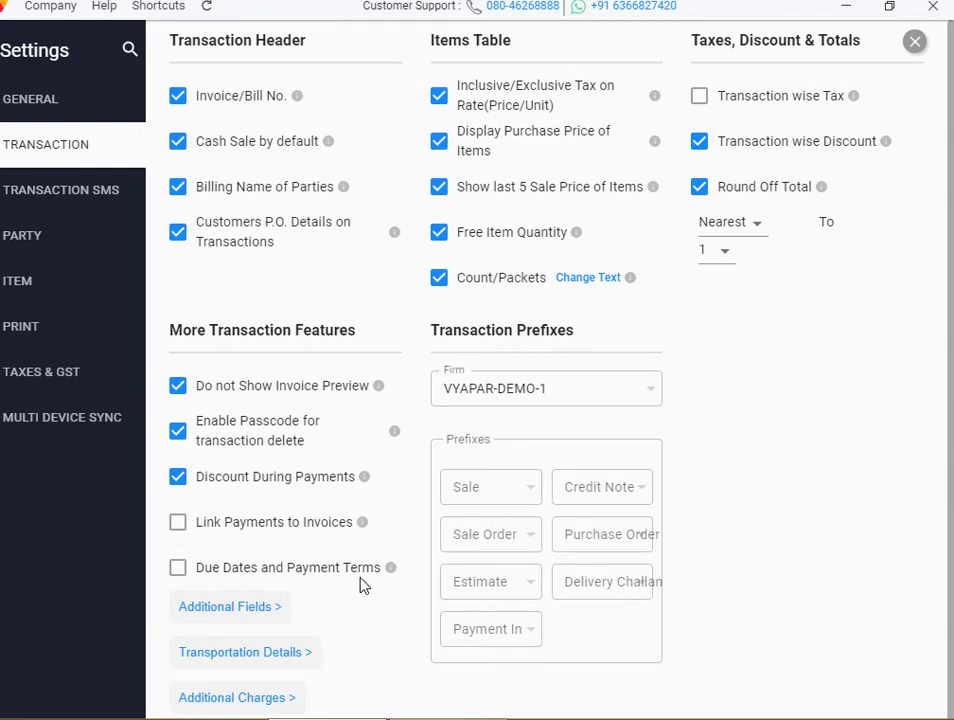
{"action": "left_click", "coordinate": [179, 531]}
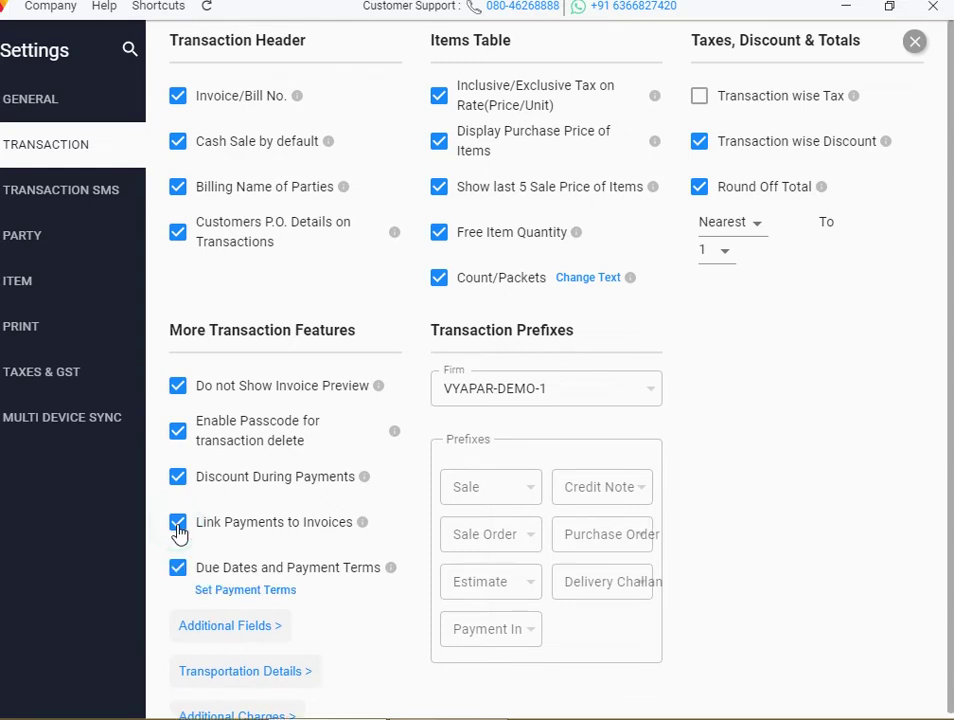
{"action": "left_click", "coordinate": [179, 531]}
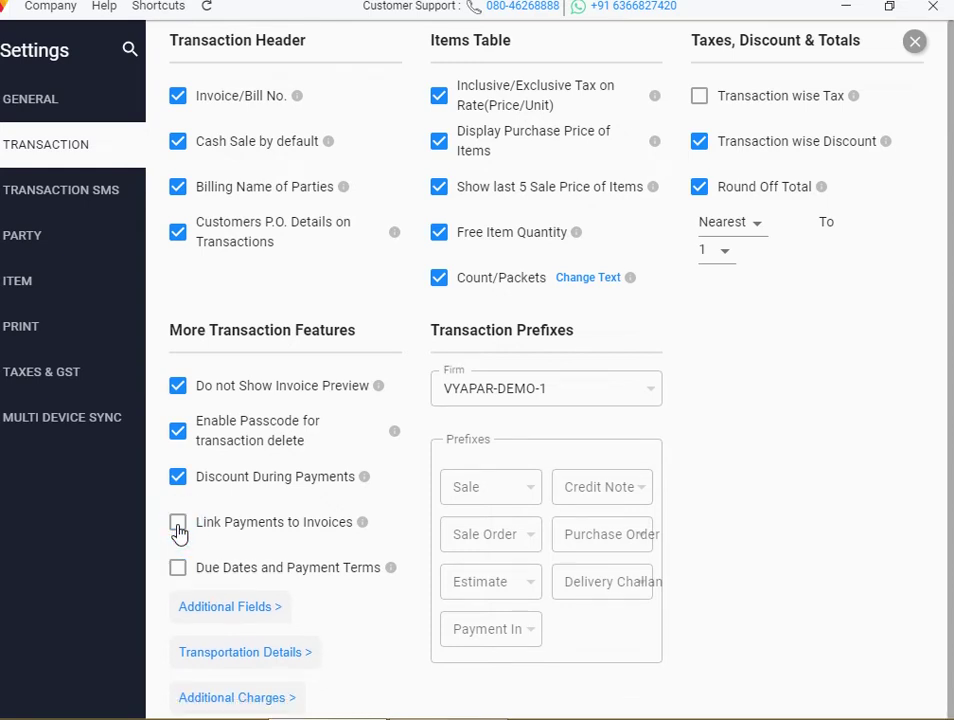
{"action": "left_click", "coordinate": [179, 531]}
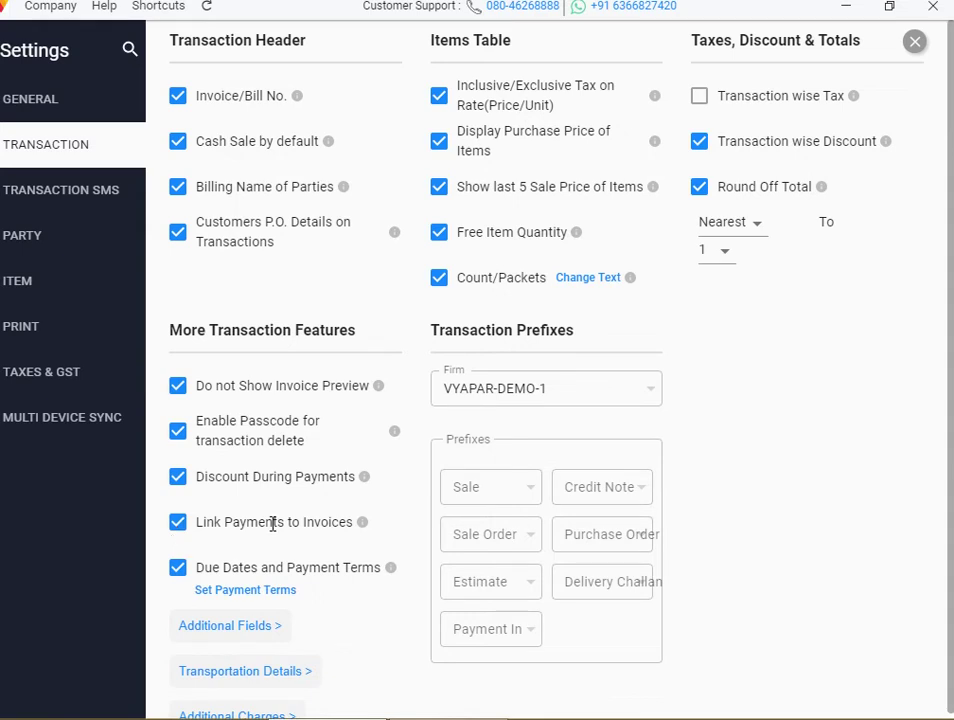
{"action": "left_click", "coordinate": [181, 529]}
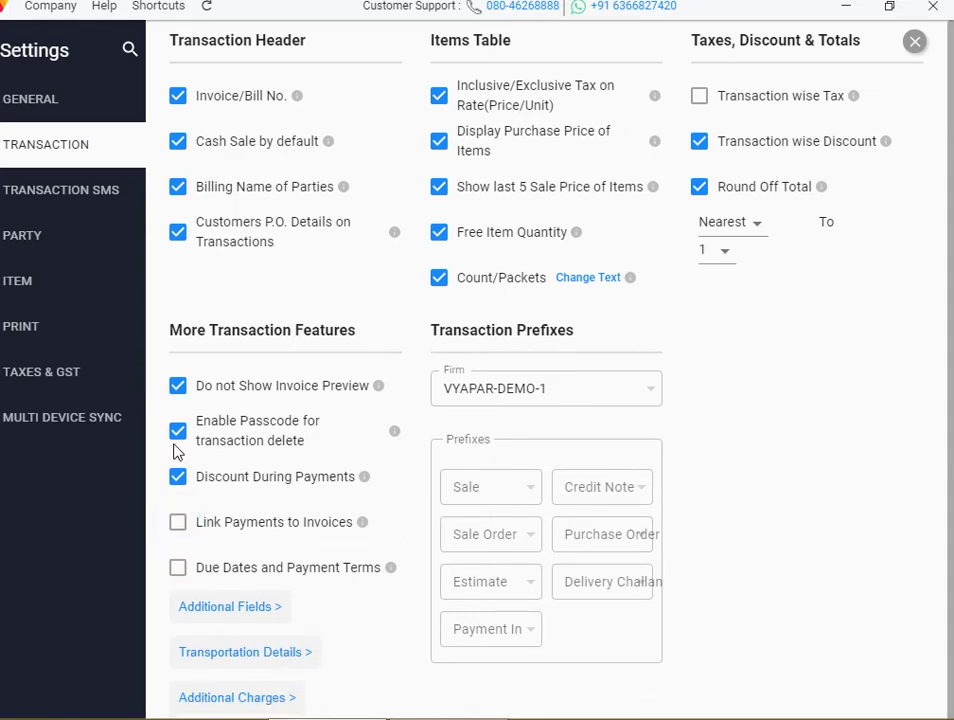
{"action": "left_click", "coordinate": [916, 42]}
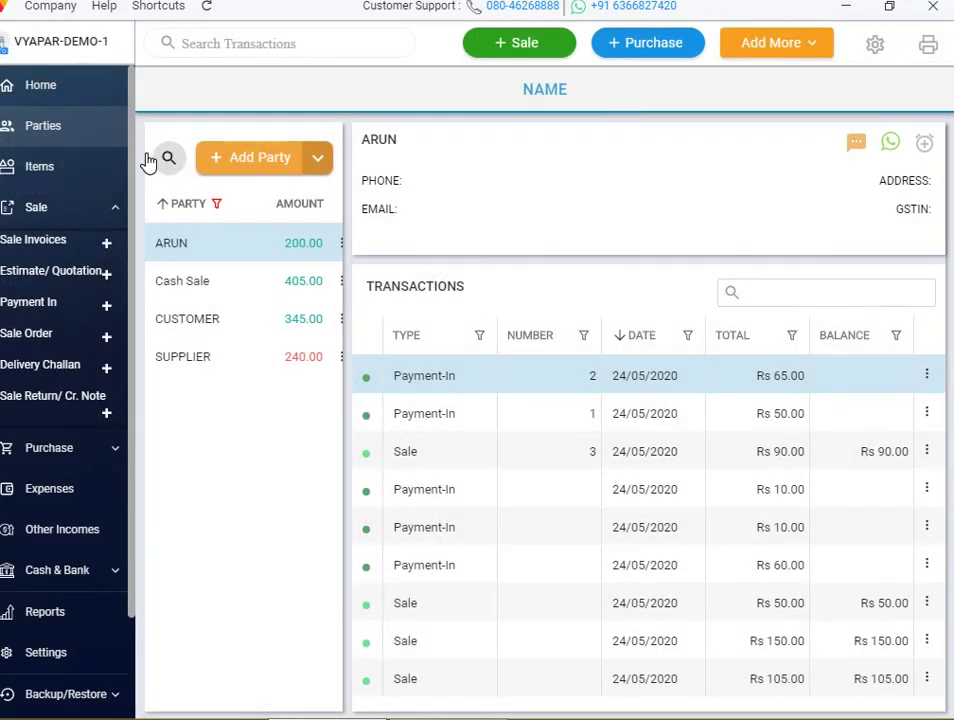
{"action": "left_click", "coordinate": [764, 50]}
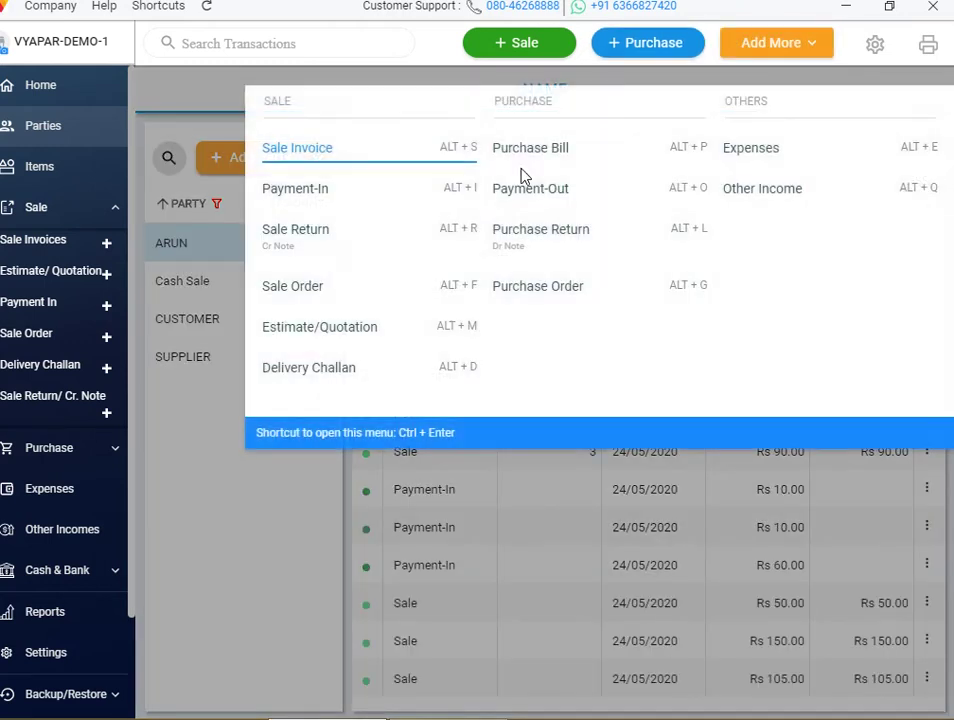
Record Payment-In no. 3 from ARUN: Rs 100 received plus Rs 10 discount, Rs 110 total
{"action": "left_click", "coordinate": [436, 201]}
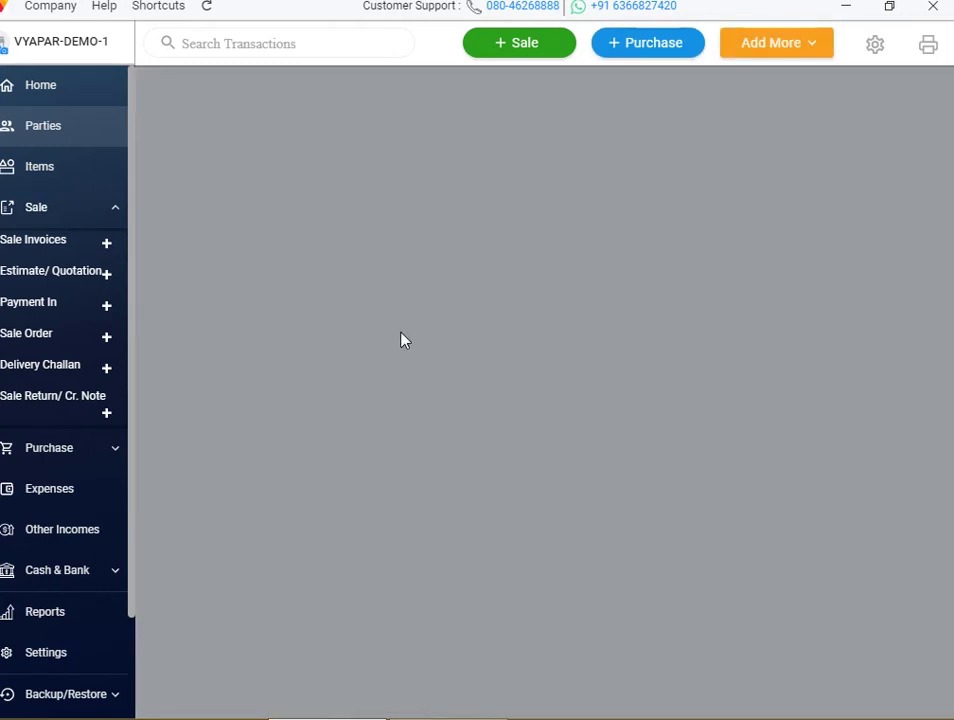
{"action": "left_click", "coordinate": [185, 195]}
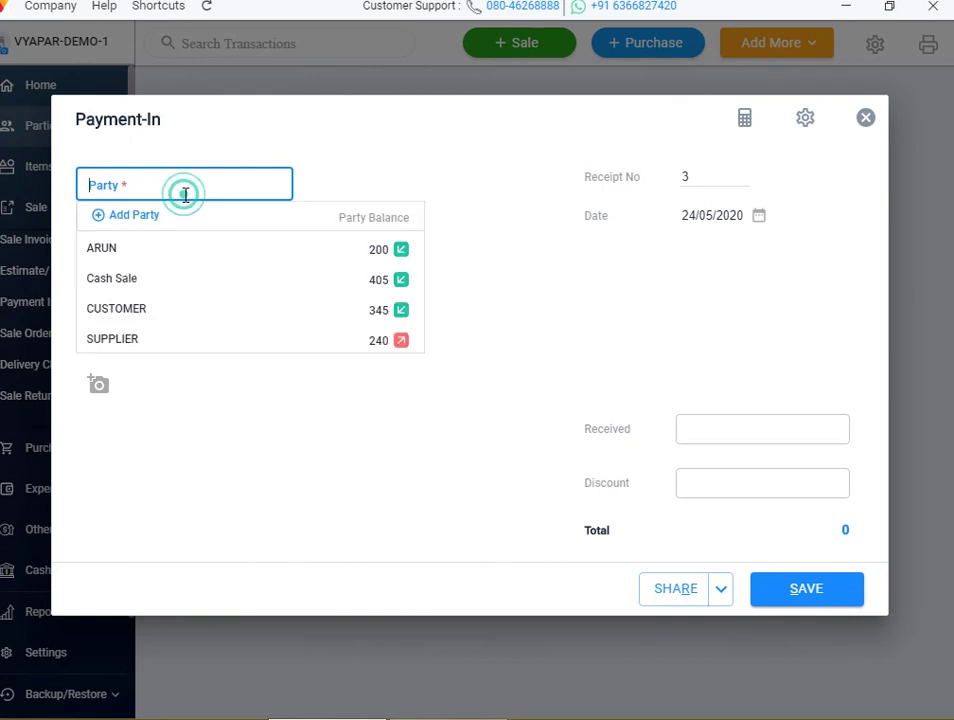
{"action": "left_click", "coordinate": [158, 250]}
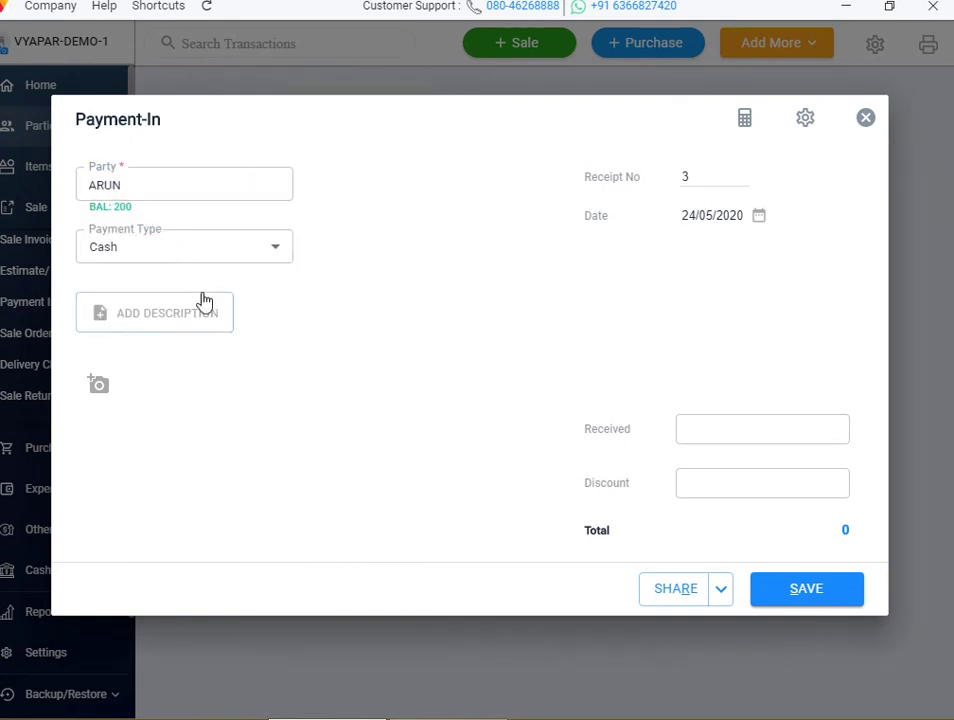
{"action": "left_click", "coordinate": [697, 424]}
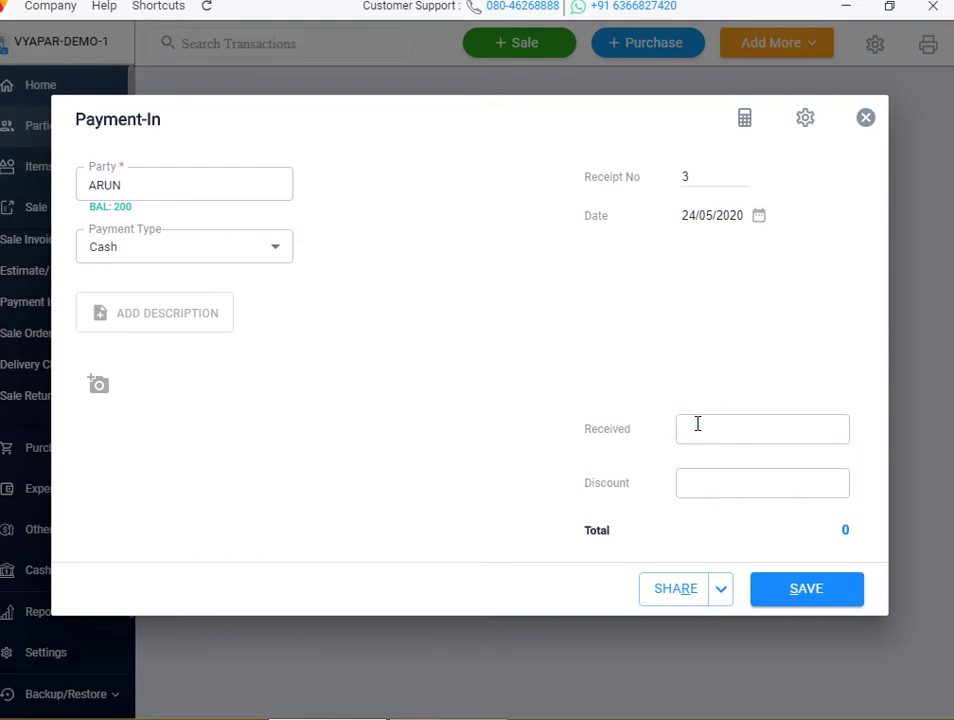
{"action": "type", "text": "100"}
{"action": "left_click", "coordinate": [773, 487]}
{"action": "left_click", "coordinate": [822, 602]}
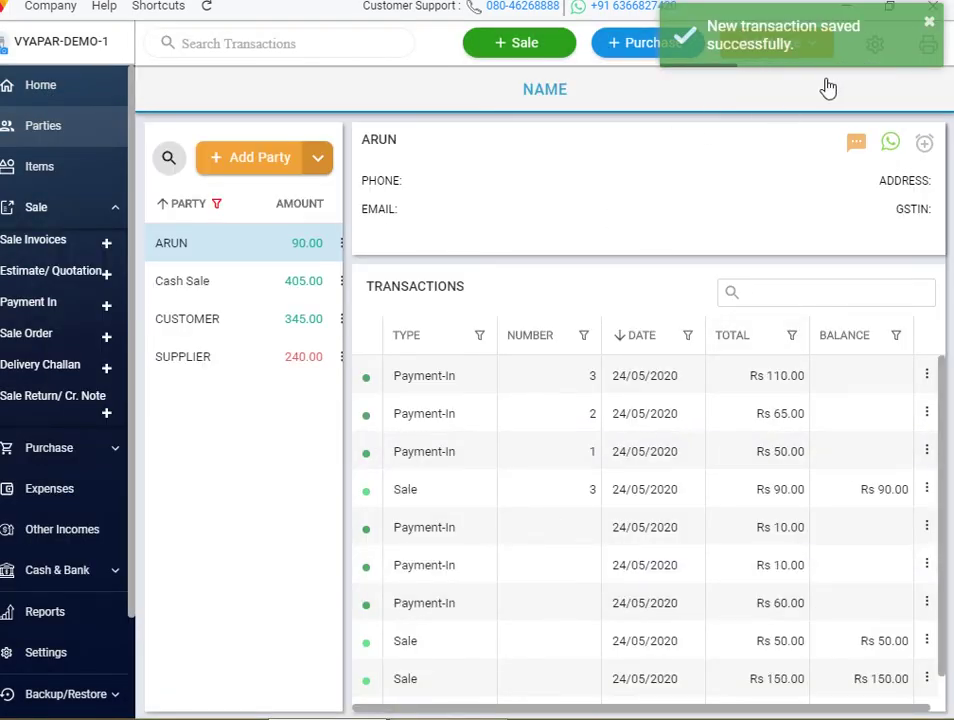
{"action": "left_click", "coordinate": [875, 47]}
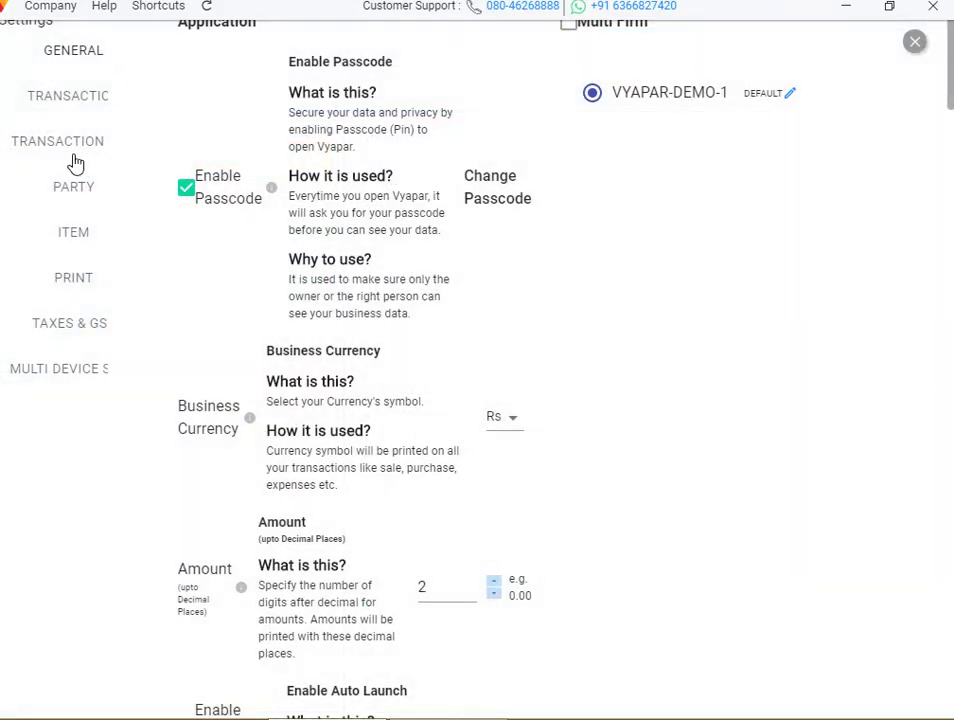
Enable Link Payments to Invoices in Transaction settings, adding due date and status columns
{"action": "left_click", "coordinate": [92, 147]}
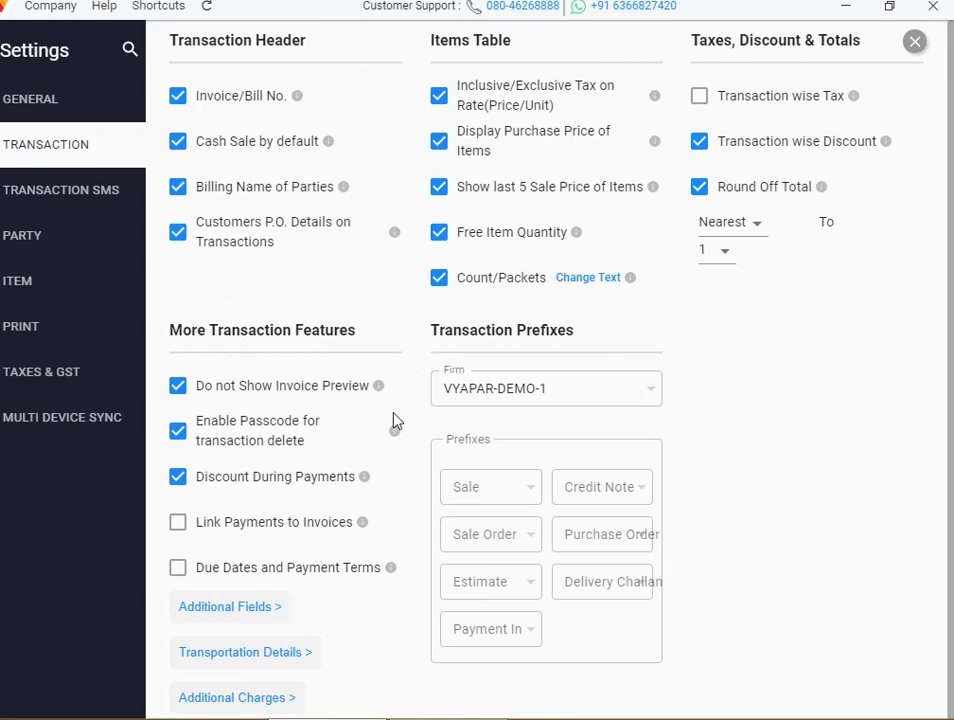
{"action": "left_click", "coordinate": [177, 524]}
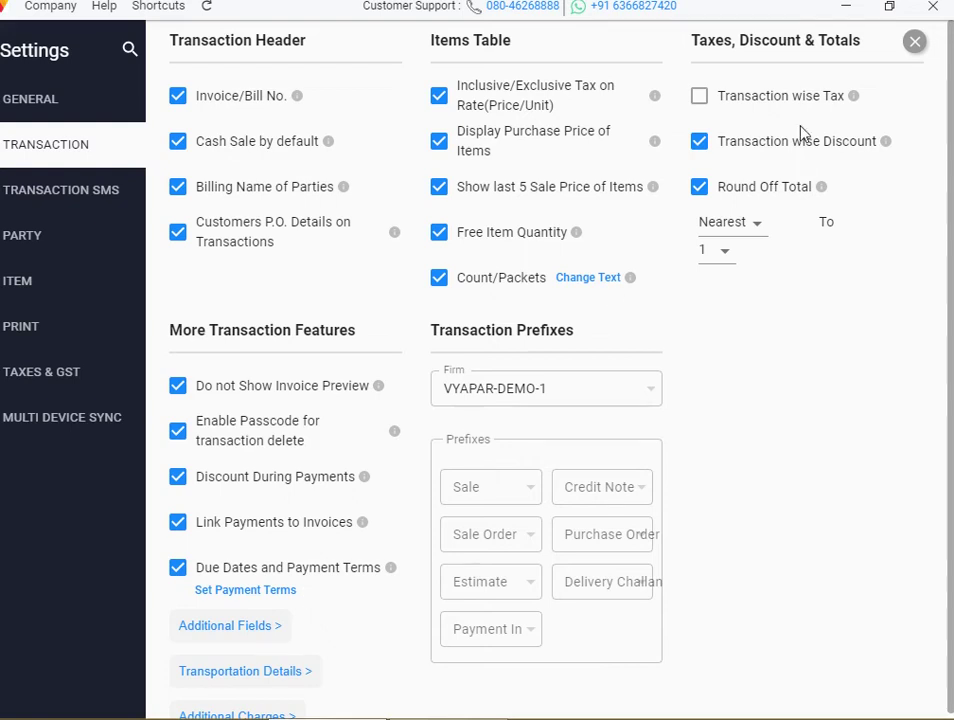
{"action": "left_click", "coordinate": [916, 46]}
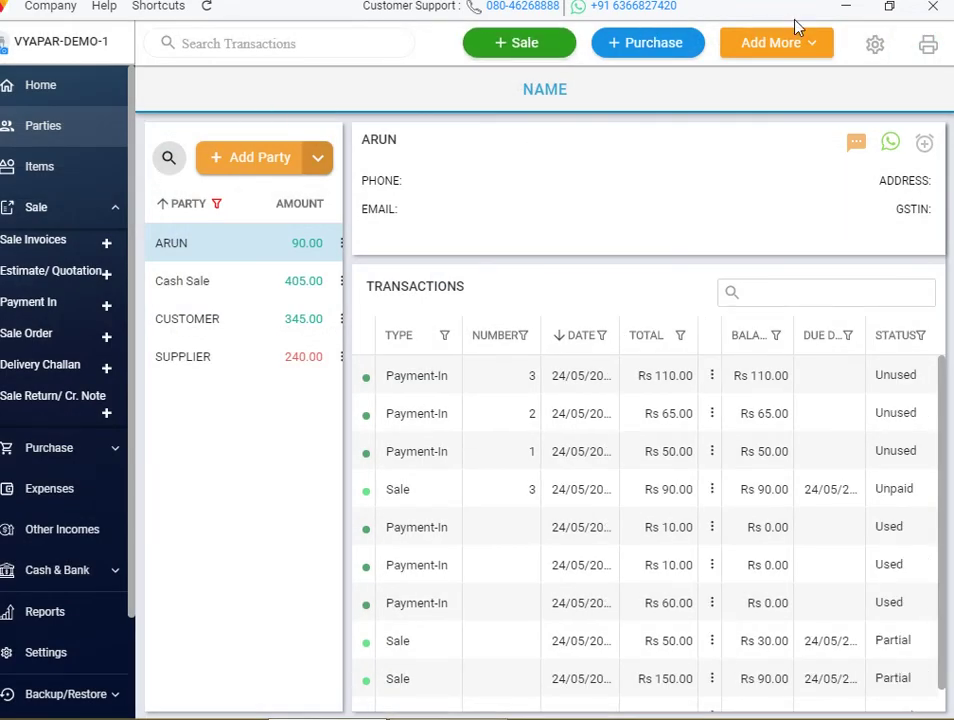
{"action": "left_click", "coordinate": [790, 60]}
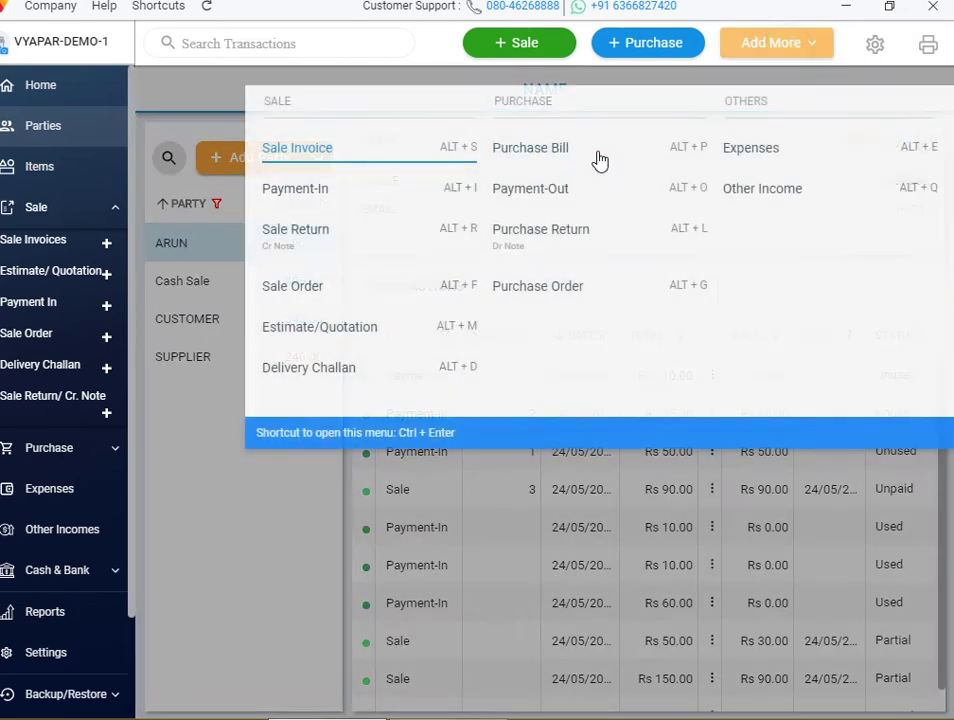
Record Payment-In no. 4 of Rs 100 from ARUN, linked to his Rs 105 sale
{"action": "left_click", "coordinate": [397, 200]}
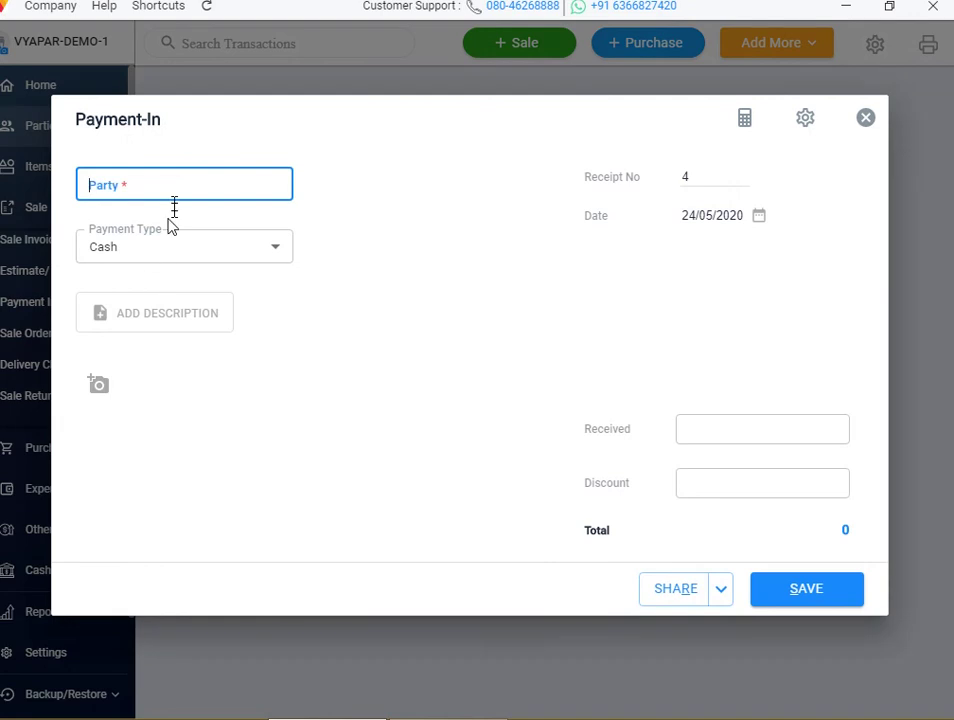
{"action": "left_click", "coordinate": [175, 186]}
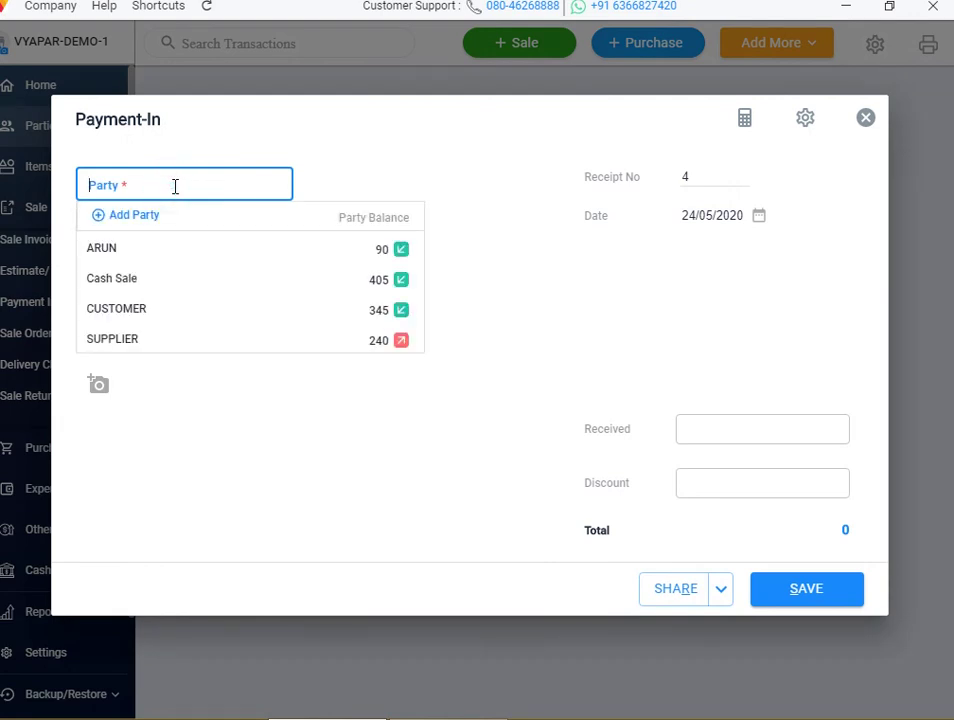
{"action": "left_click", "coordinate": [160, 256]}
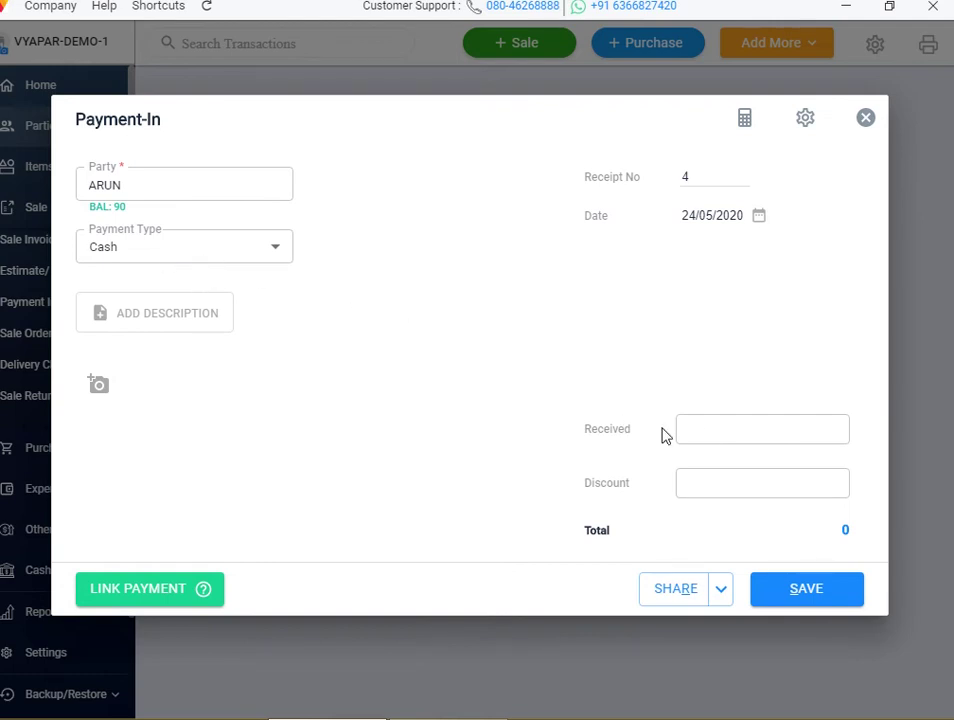
{"action": "left_click", "coordinate": [722, 434]}
{"action": "type", "text": "100"}
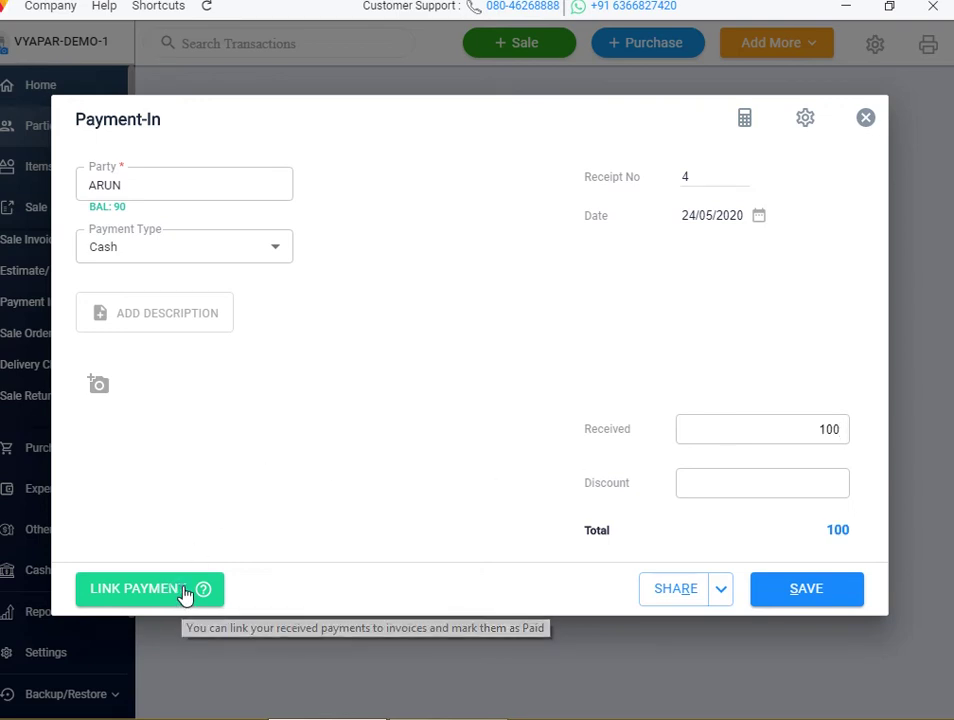
{"action": "left_click", "coordinate": [183, 594]}
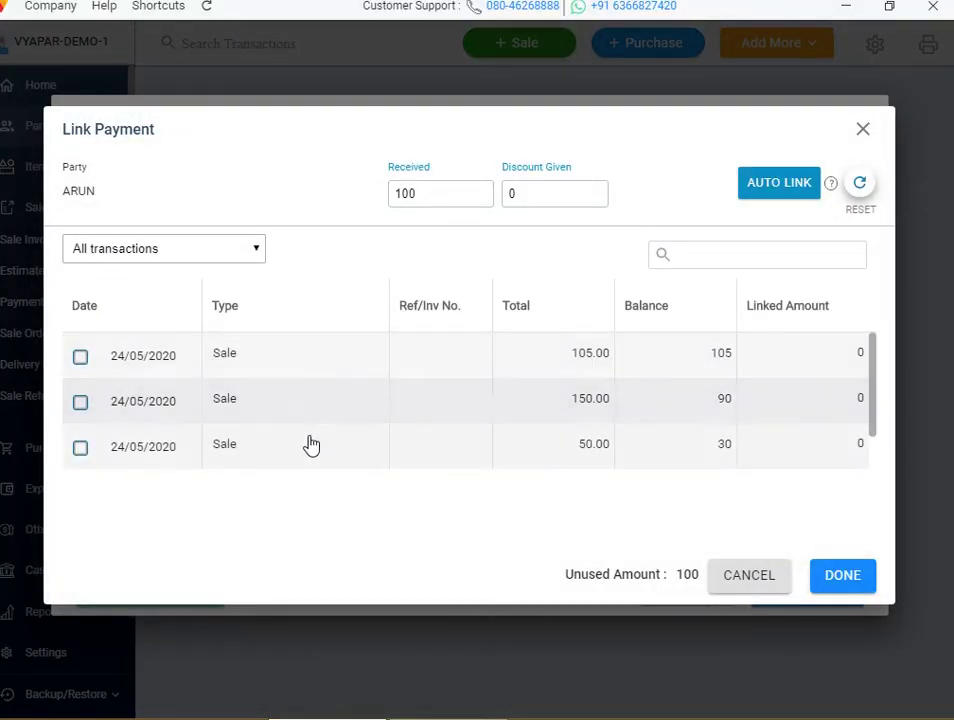
{"action": "left_click", "coordinate": [80, 357]}
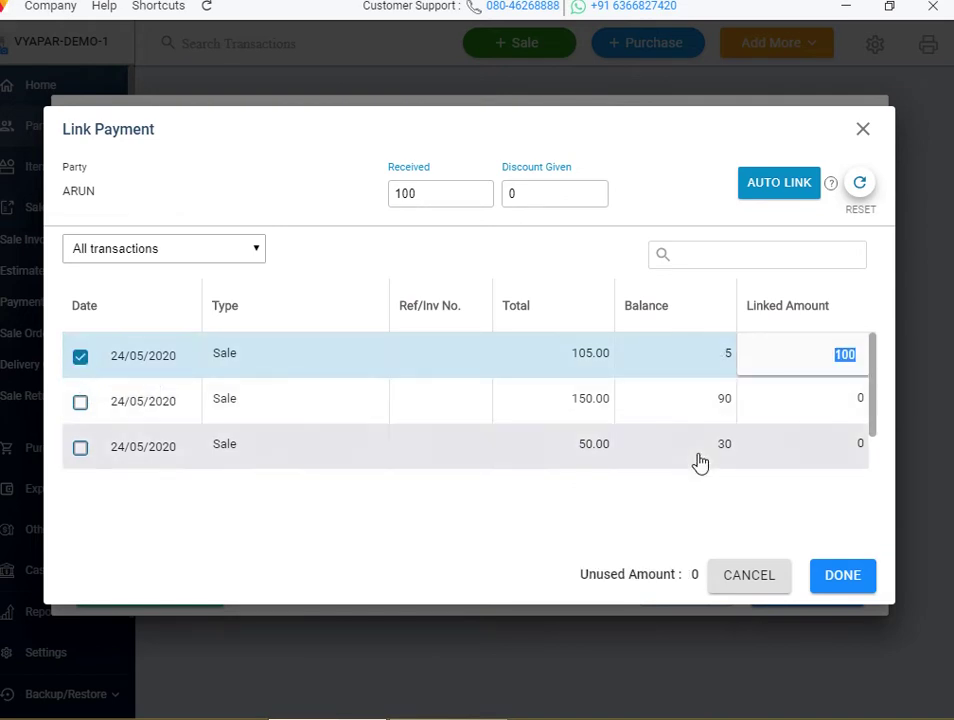
{"action": "left_click", "coordinate": [852, 576]}
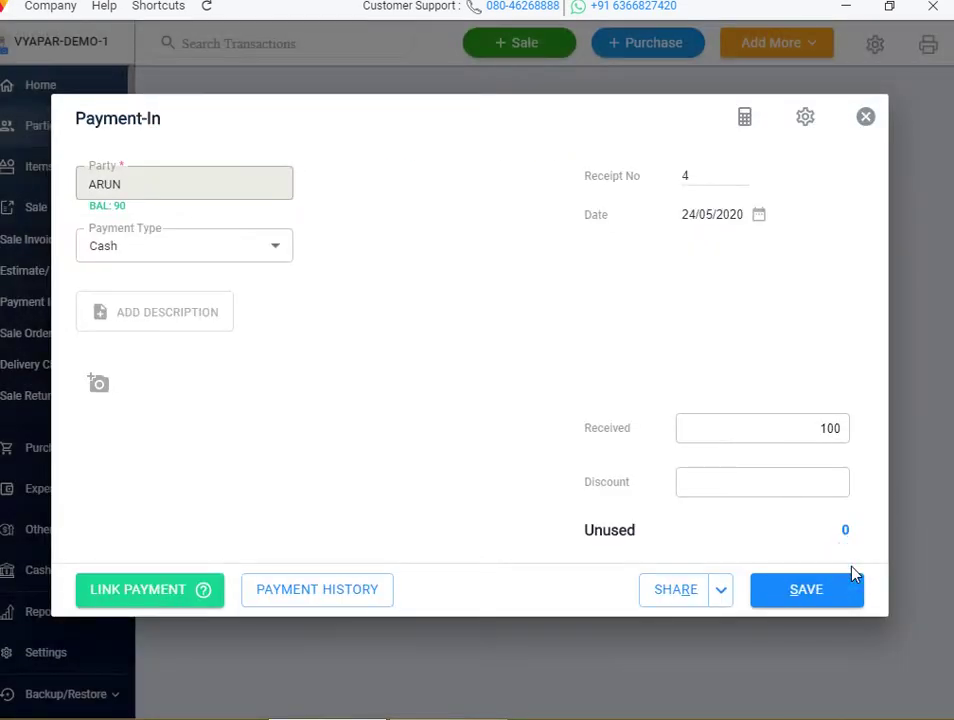
{"action": "left_click", "coordinate": [812, 600]}
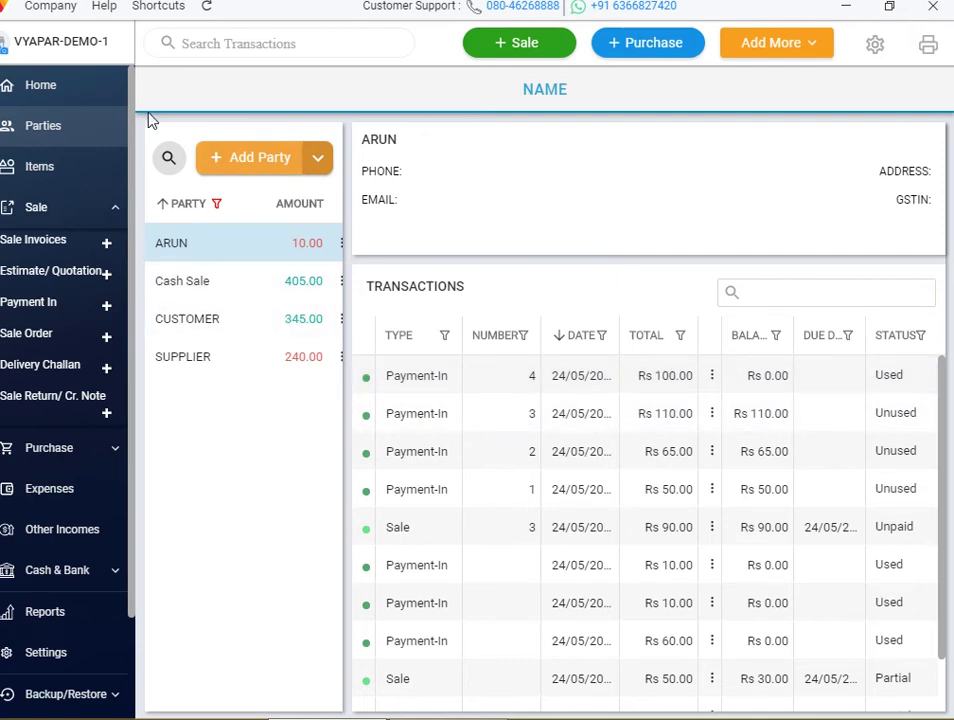
Make Net 10 (10 days) the default payment term in Transaction settings
{"action": "left_click", "coordinate": [877, 45]}
{"action": "left_click", "coordinate": [90, 140]}
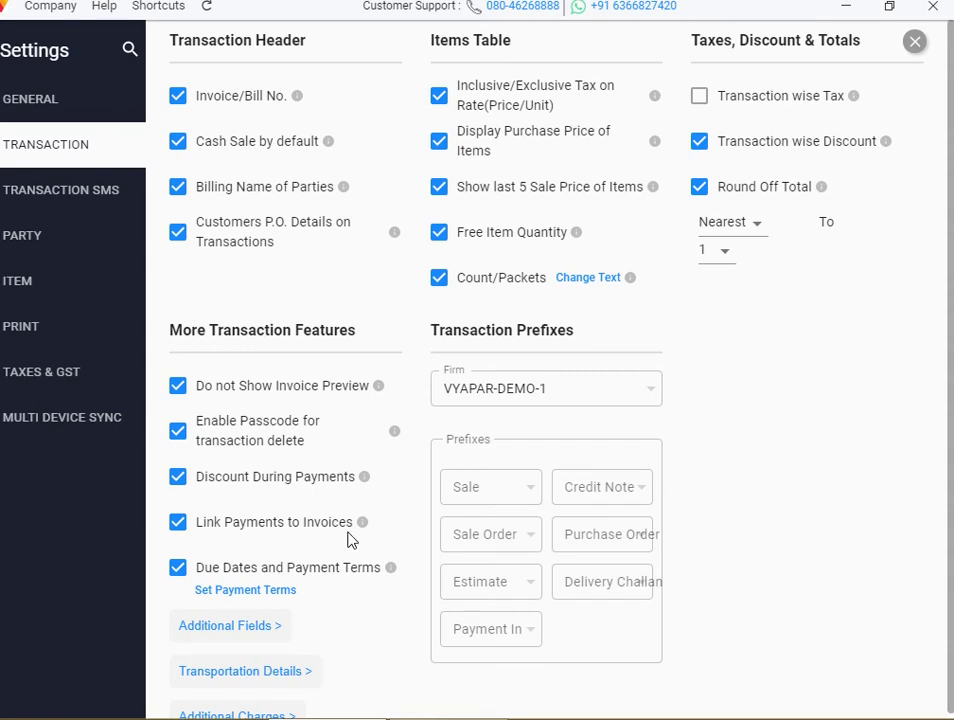
{"action": "left_click", "coordinate": [262, 593]}
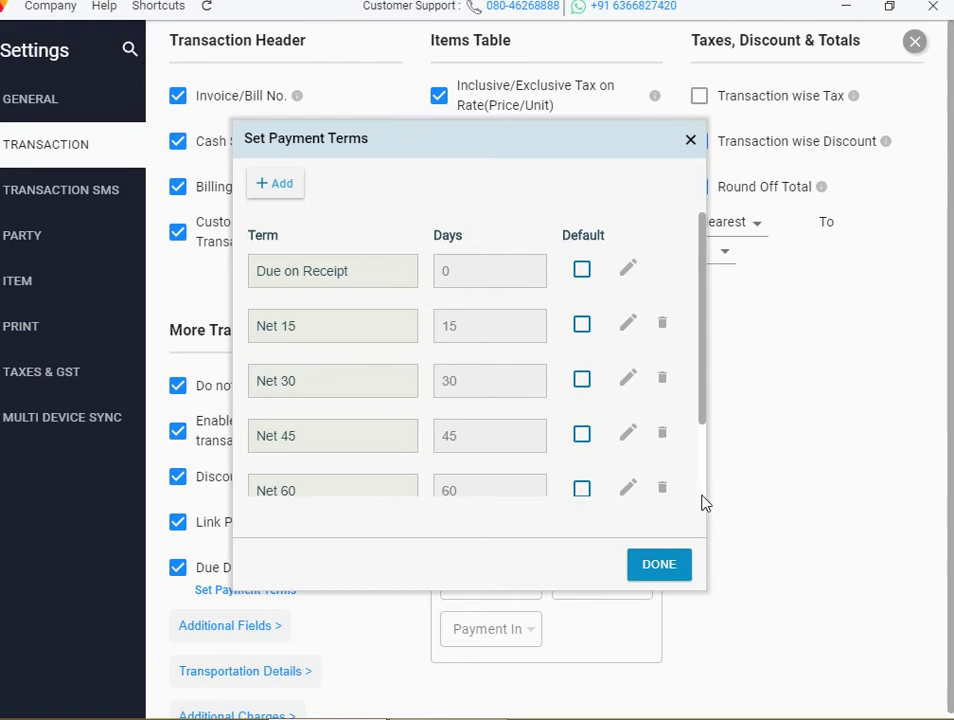
{"action": "scroll", "coordinate": [705, 500], "scroll_direction": "down", "scroll_amount": 2}
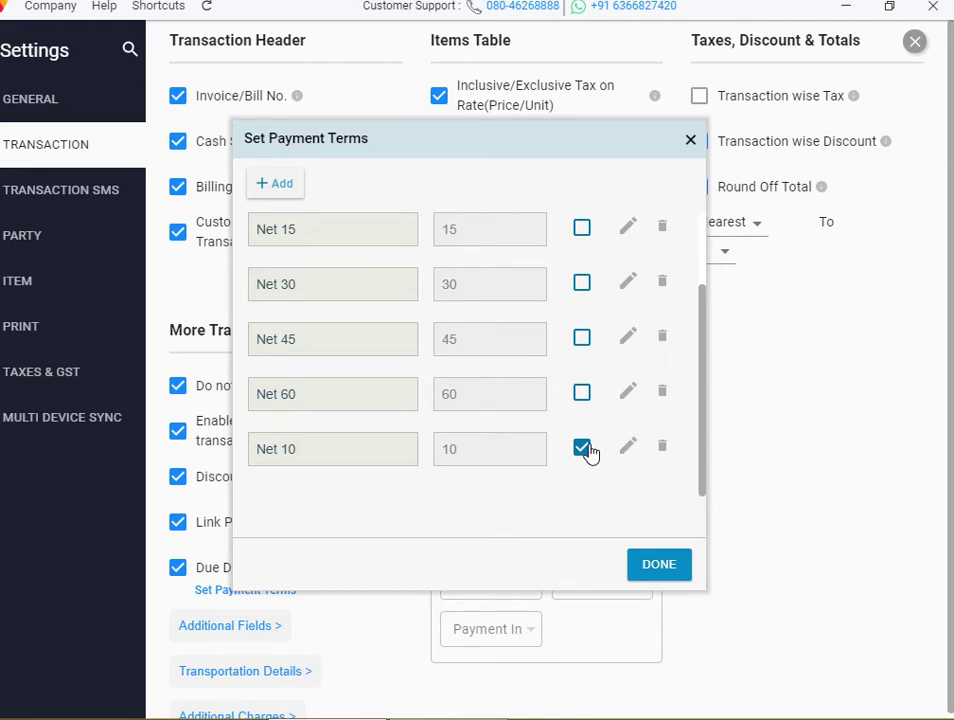
{"action": "left_click", "coordinate": [689, 141]}
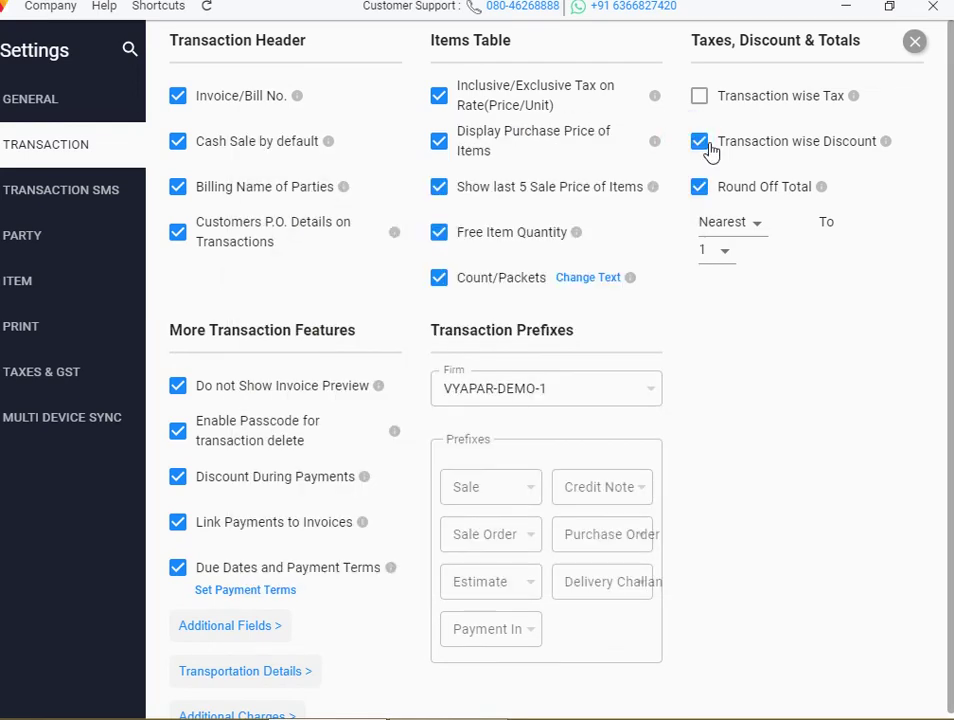
{"action": "left_click", "coordinate": [916, 44]}
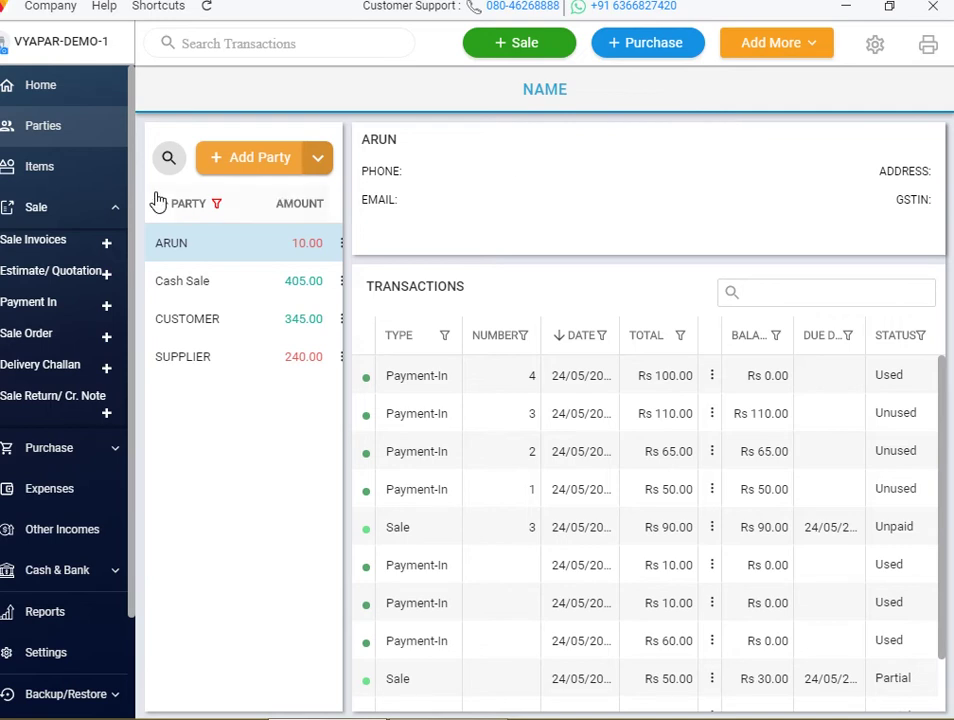
{"action": "left_click", "coordinate": [540, 41]}
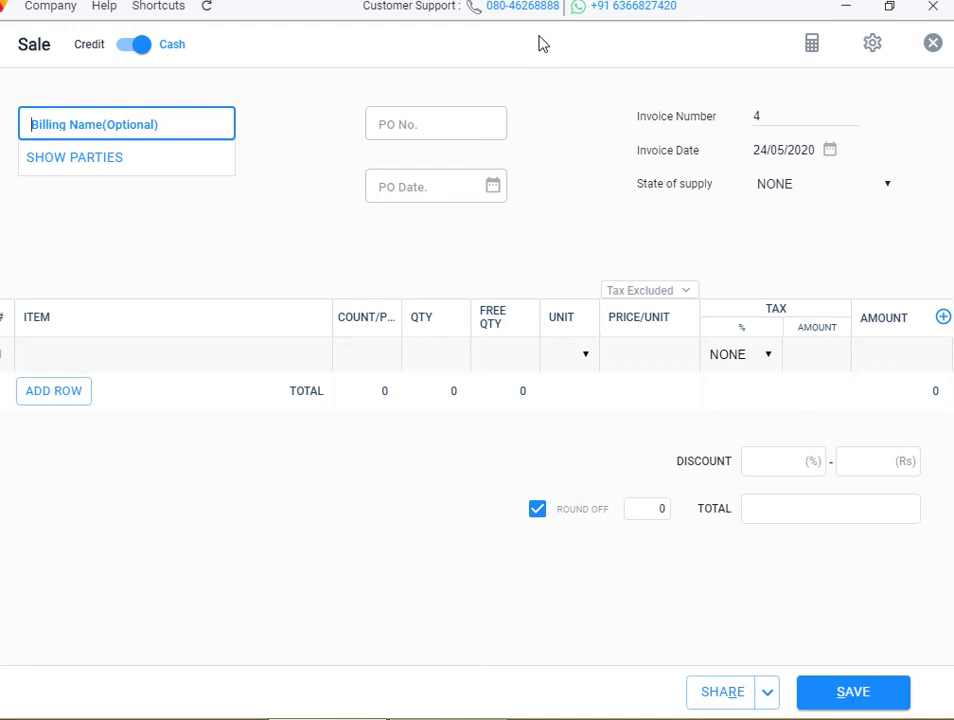
{"action": "left_click", "coordinate": [935, 45]}
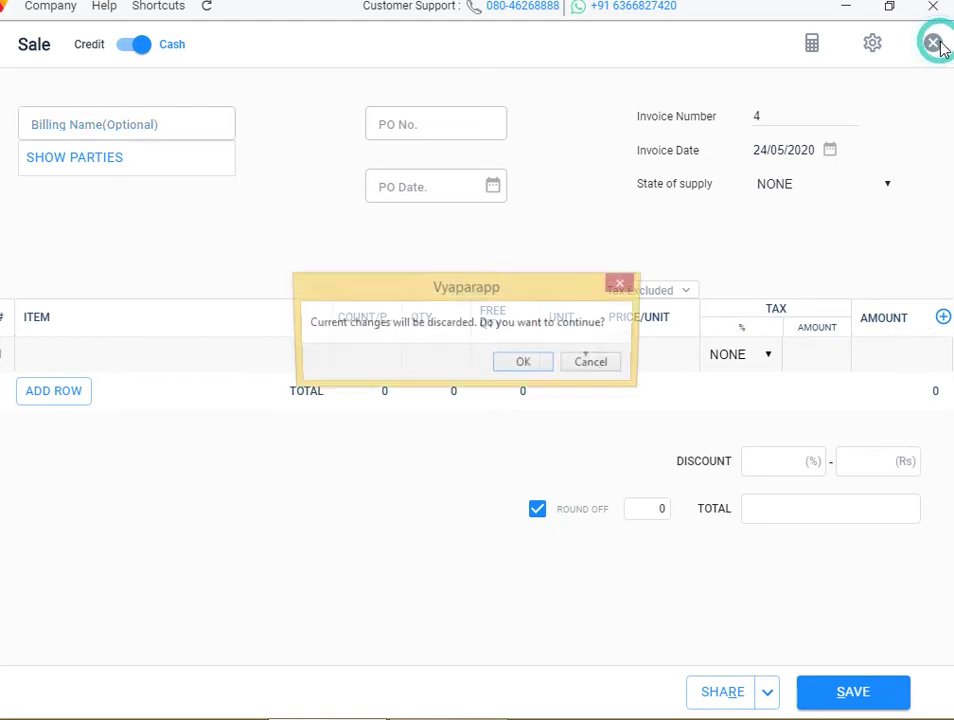
{"action": "left_click", "coordinate": [545, 366]}
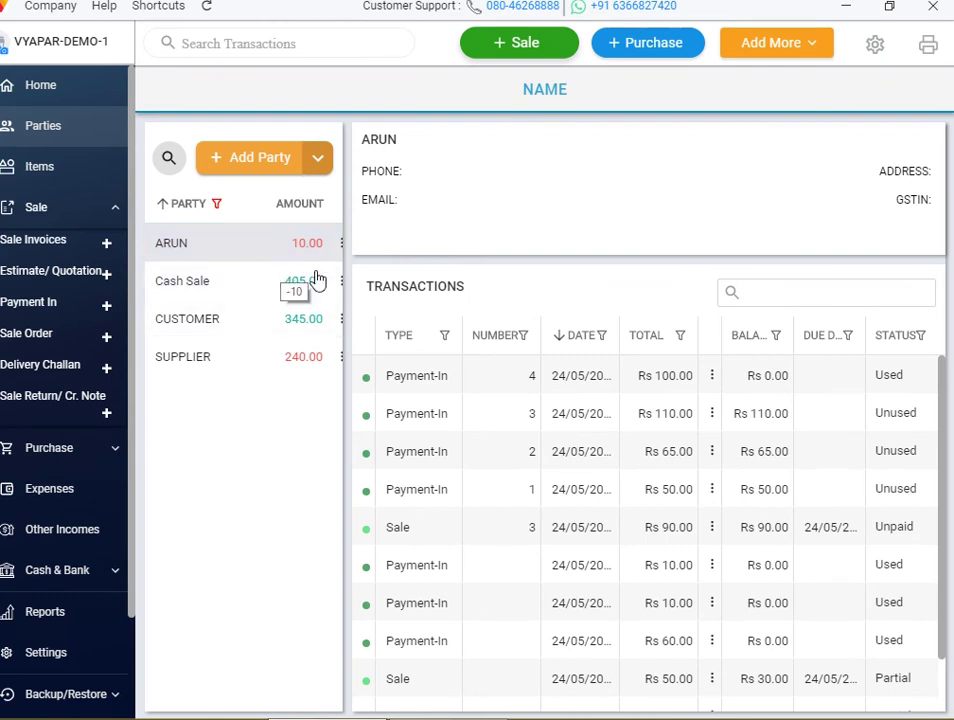
Start a new purchase bill with SUPPLIER as its party
{"action": "left_click", "coordinate": [677, 43]}
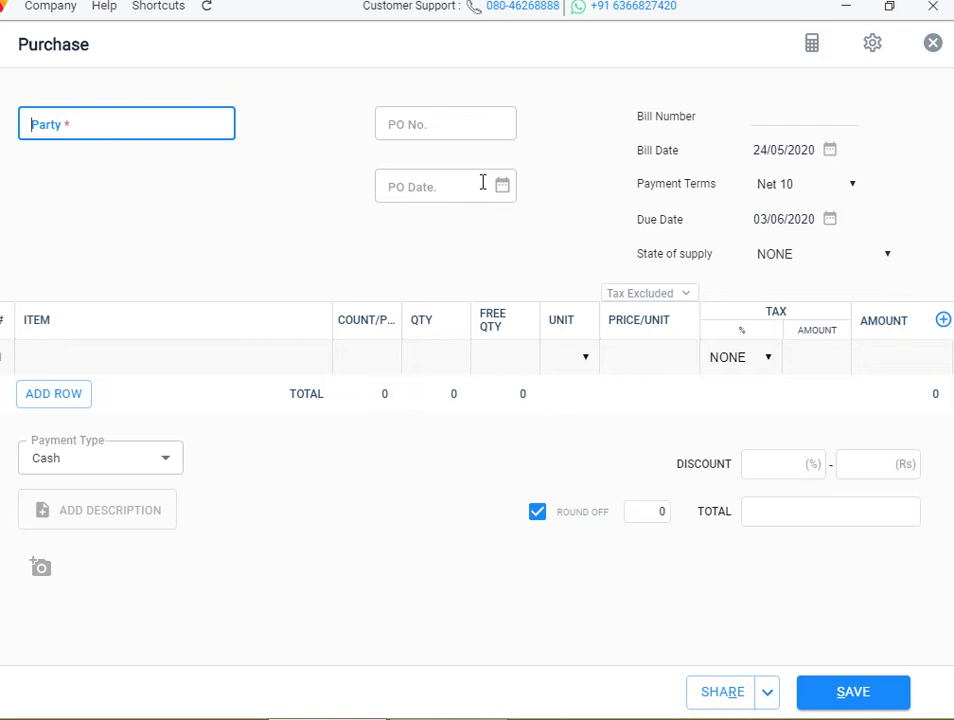
{"action": "left_click", "coordinate": [134, 124]}
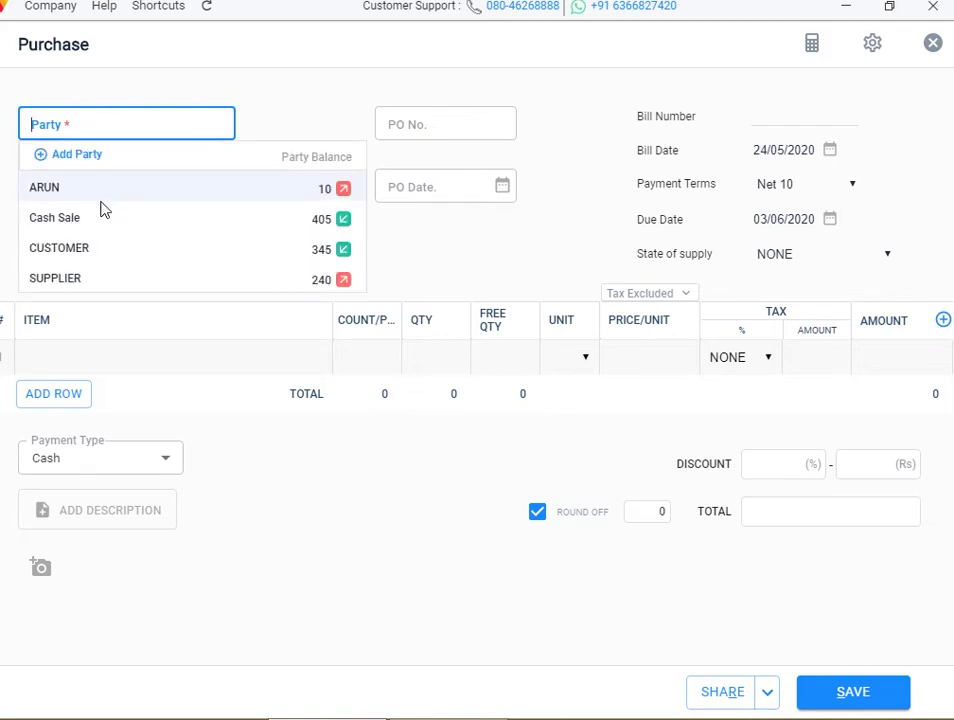
{"action": "left_click", "coordinate": [101, 257]}
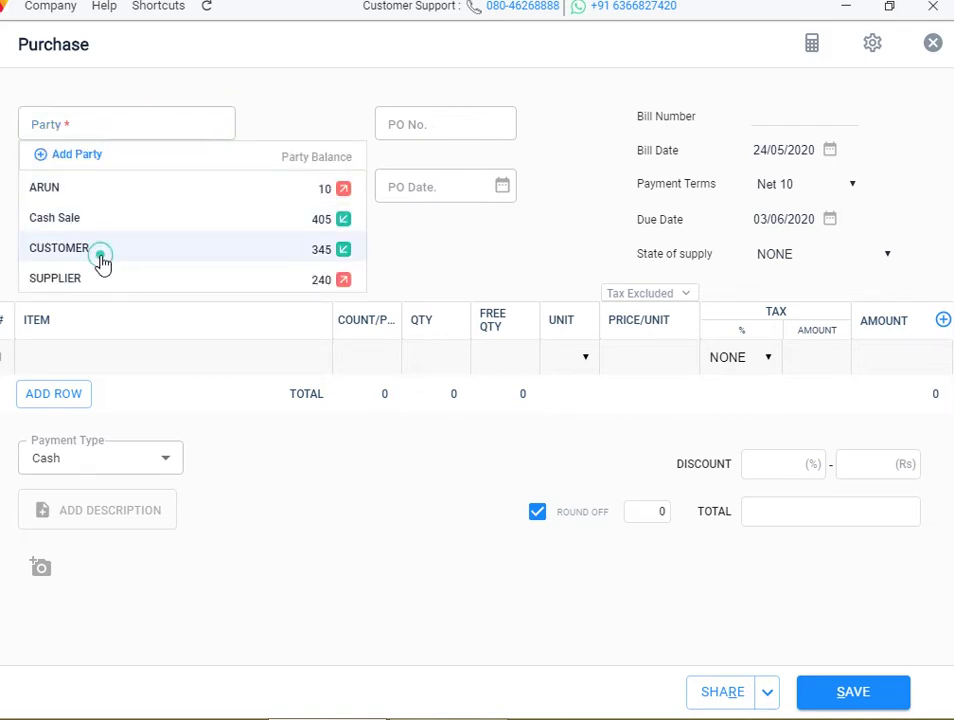
{"action": "left_click", "coordinate": [130, 124]}
{"action": "left_click", "coordinate": [110, 208]}
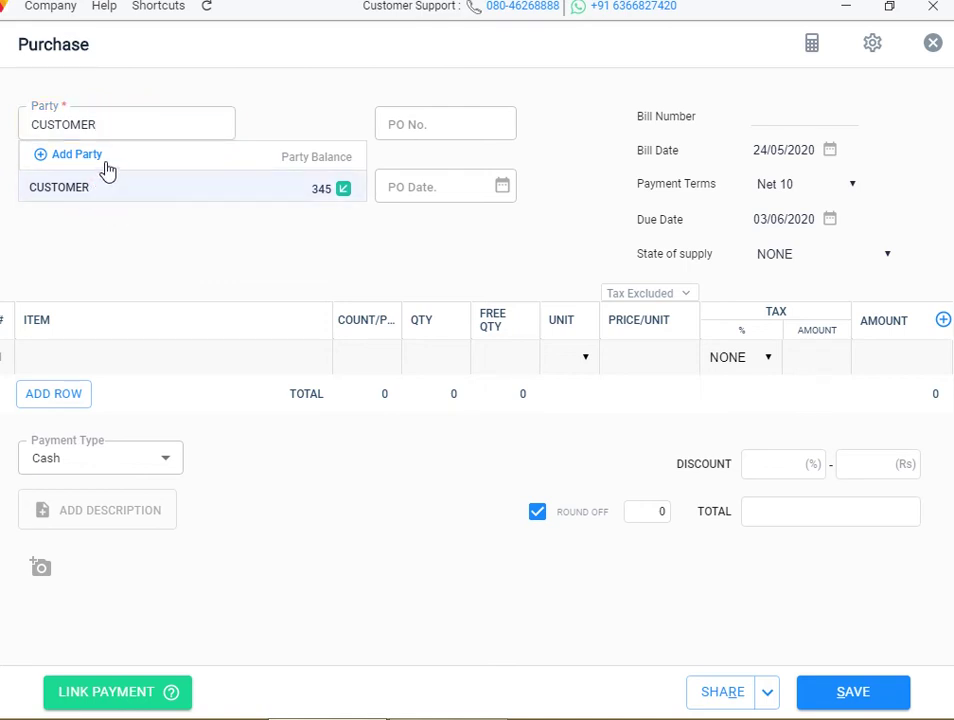
{"action": "left_click", "coordinate": [122, 130]}
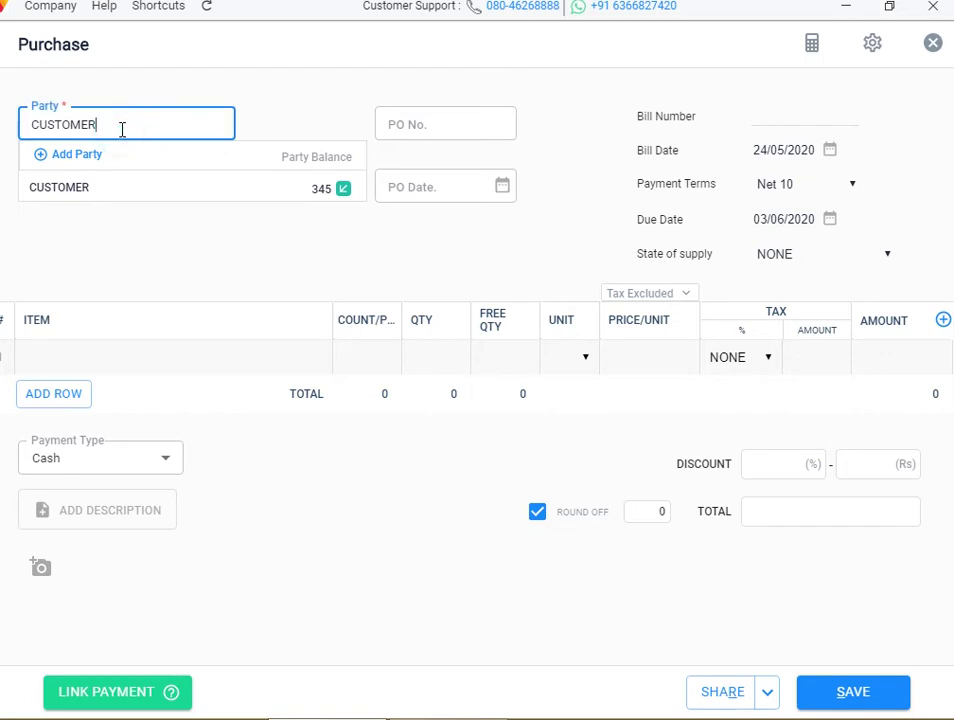
{"action": "key", "text": "BackSpace"}
{"action": "key", "text": "BackSpace"}
{"action": "key", "text": "BackSpace"}
{"action": "key", "text": "BackSpace"}
{"action": "key", "text": "BackSpace"}
{"action": "key", "text": "BackSpace"}
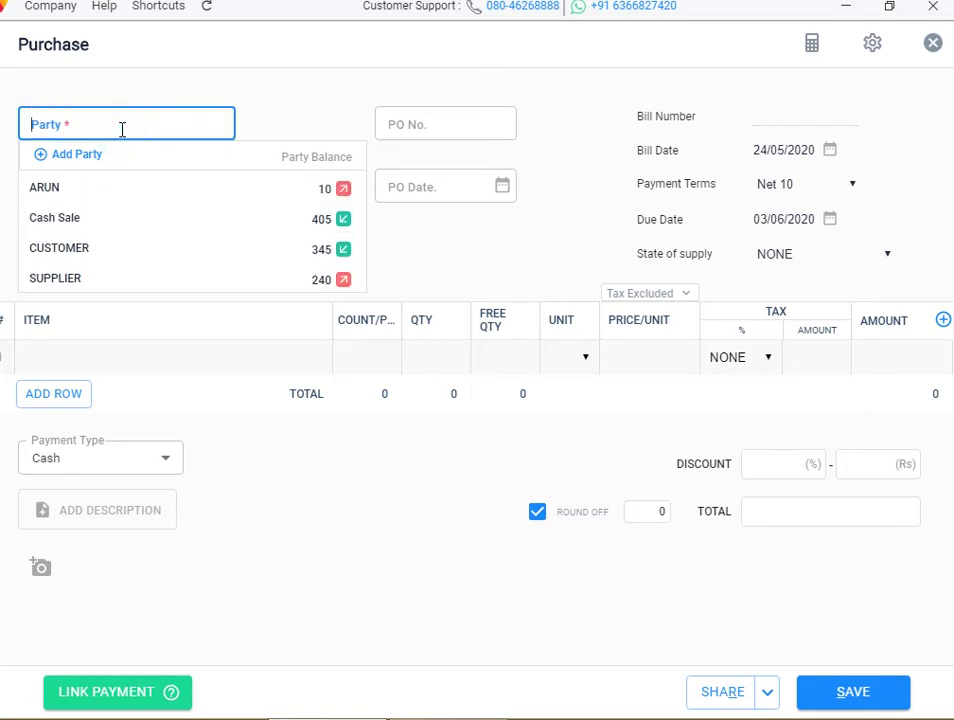
{"action": "left_click", "coordinate": [95, 280]}
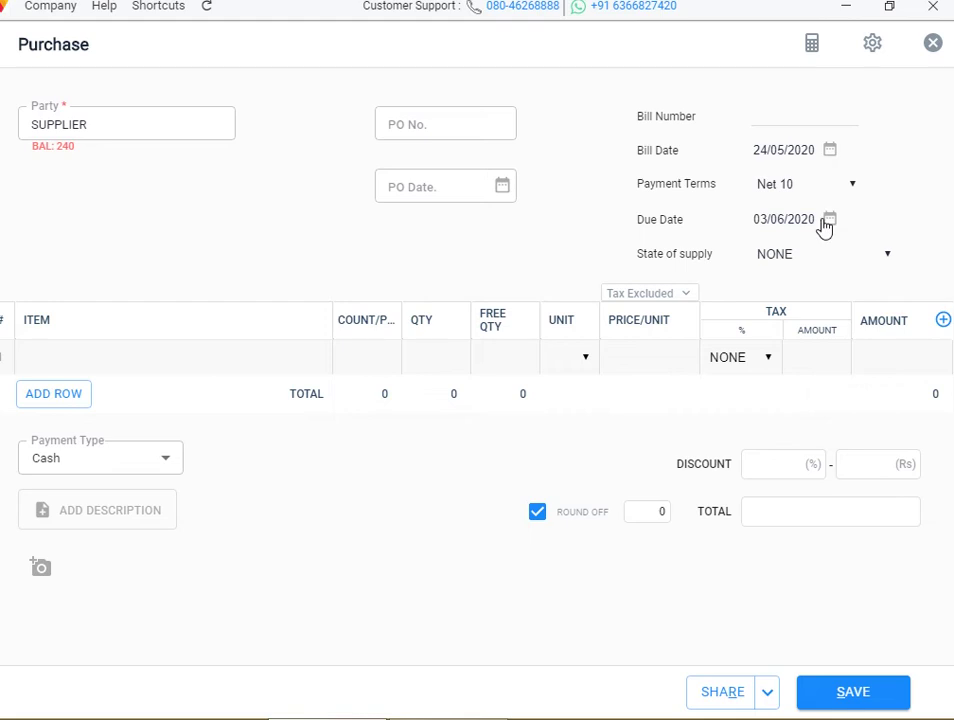
Switch the payment terms from Net 60 to Net 30, then discard the unsaved bill
{"action": "left_click", "coordinate": [845, 188]}
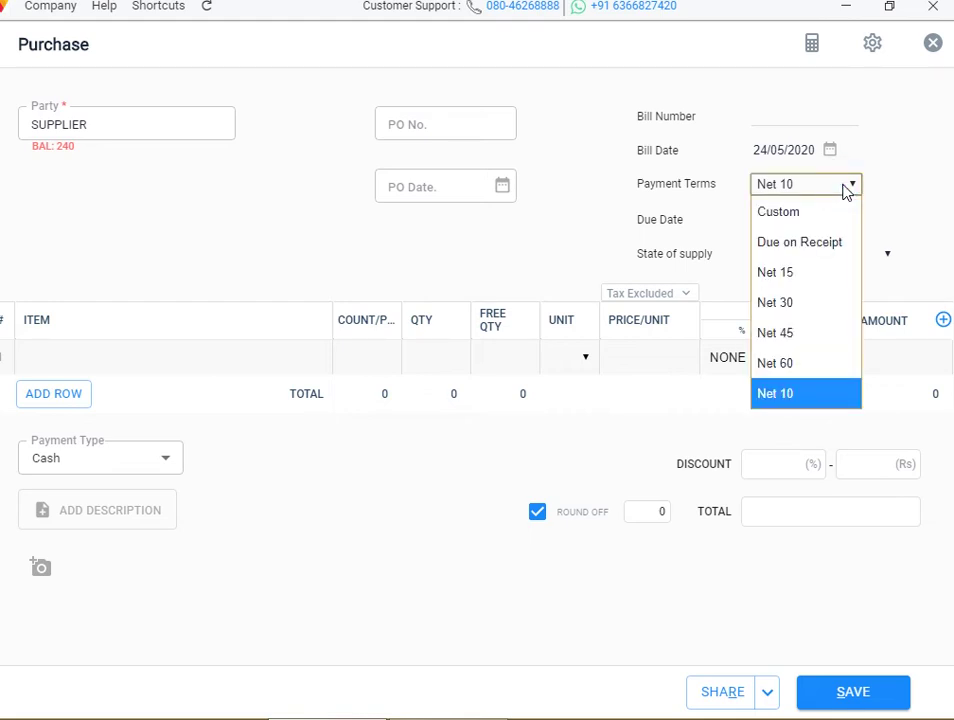
{"action": "left_click", "coordinate": [809, 365]}
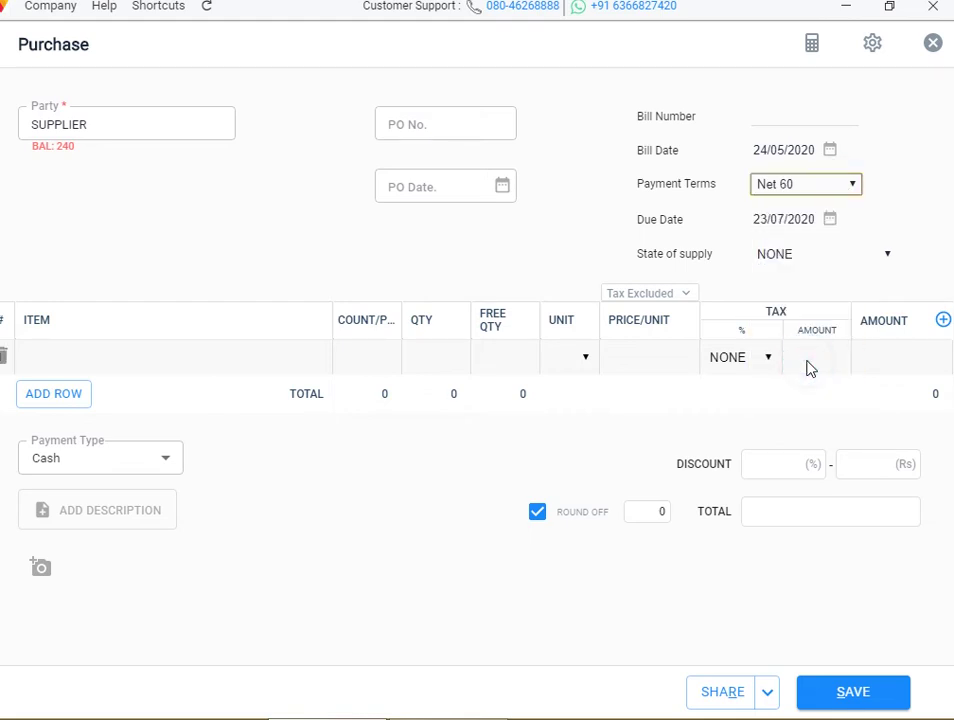
{"action": "left_click", "coordinate": [837, 185]}
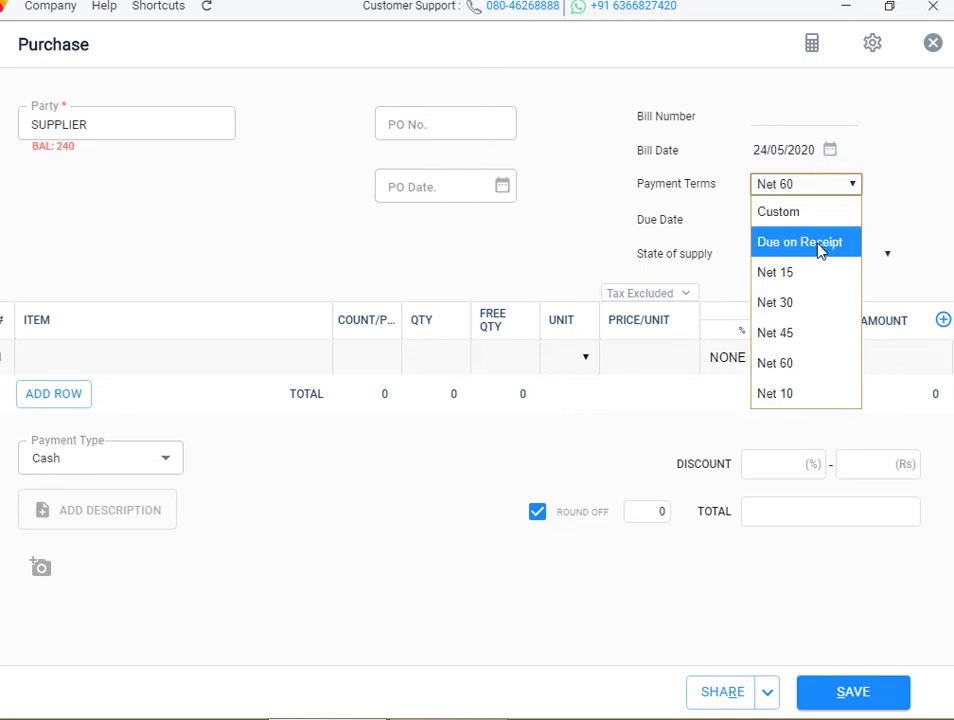
{"action": "left_click", "coordinate": [803, 312]}
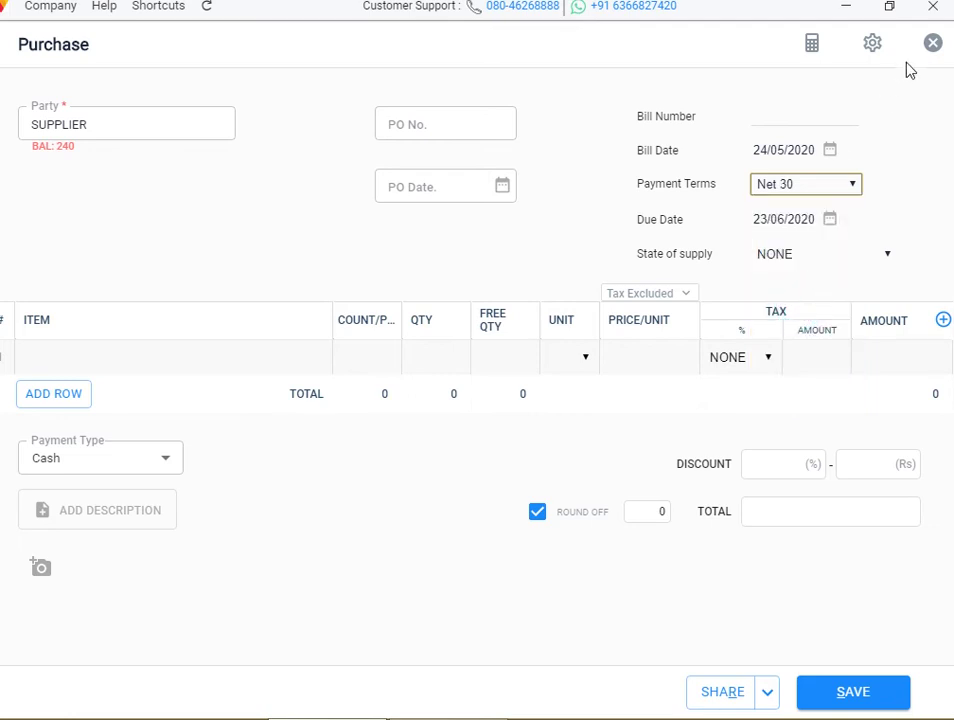
{"action": "left_click", "coordinate": [930, 48]}
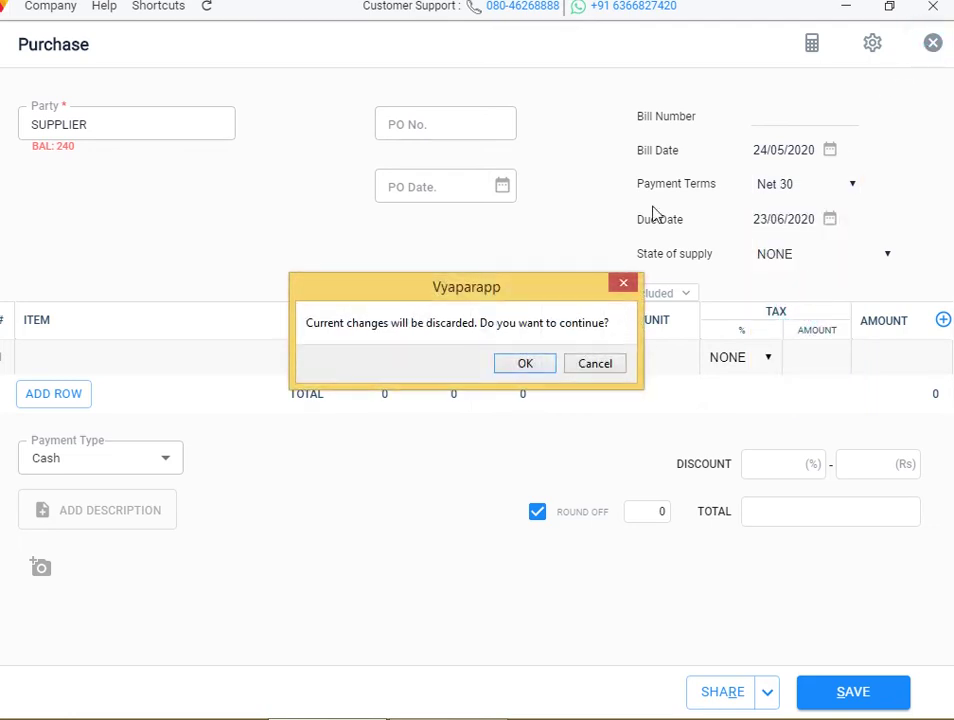
{"action": "left_click", "coordinate": [538, 367]}
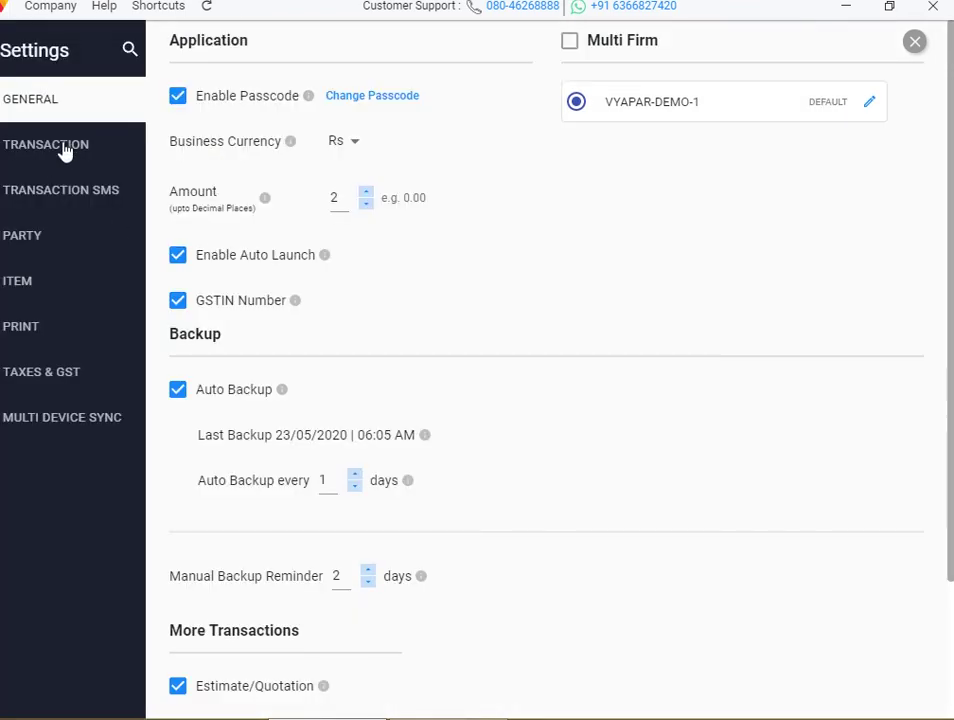
Enable the firm's Additional Field 1 in Additional Fields Setup with name and value 123
{"action": "left_click", "coordinate": [62, 146]}
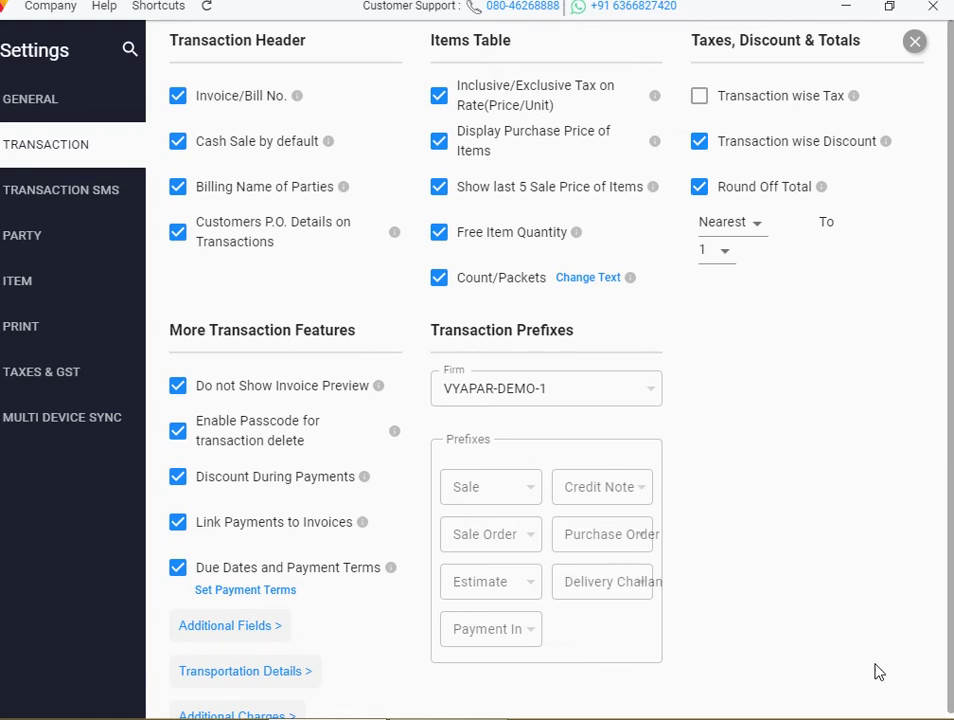
{"action": "left_click", "coordinate": [249, 627]}
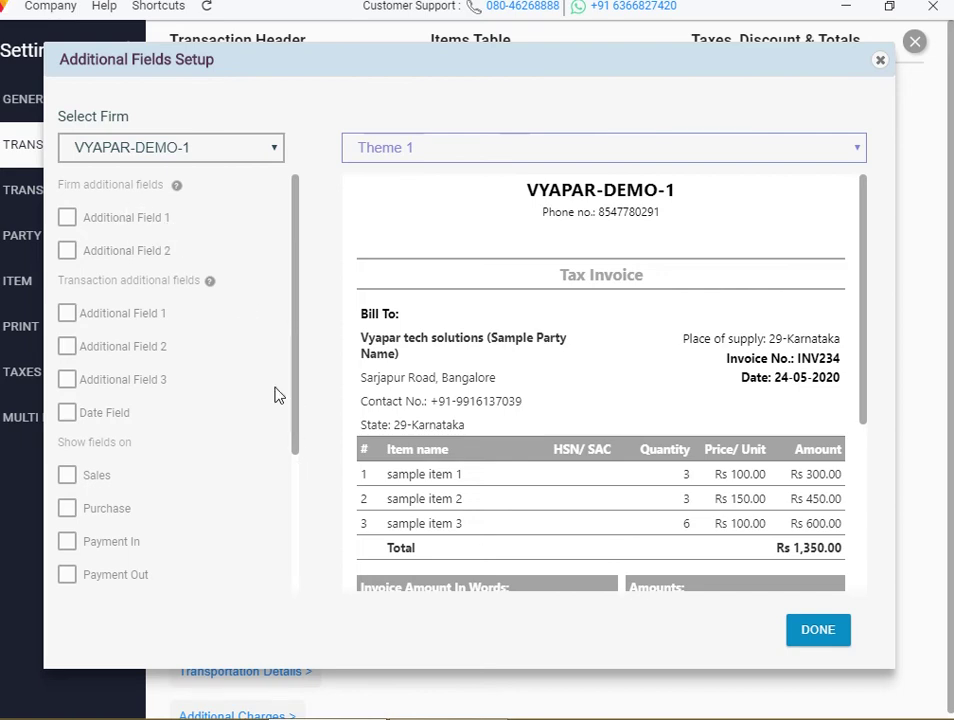
{"action": "left_click", "coordinate": [68, 218]}
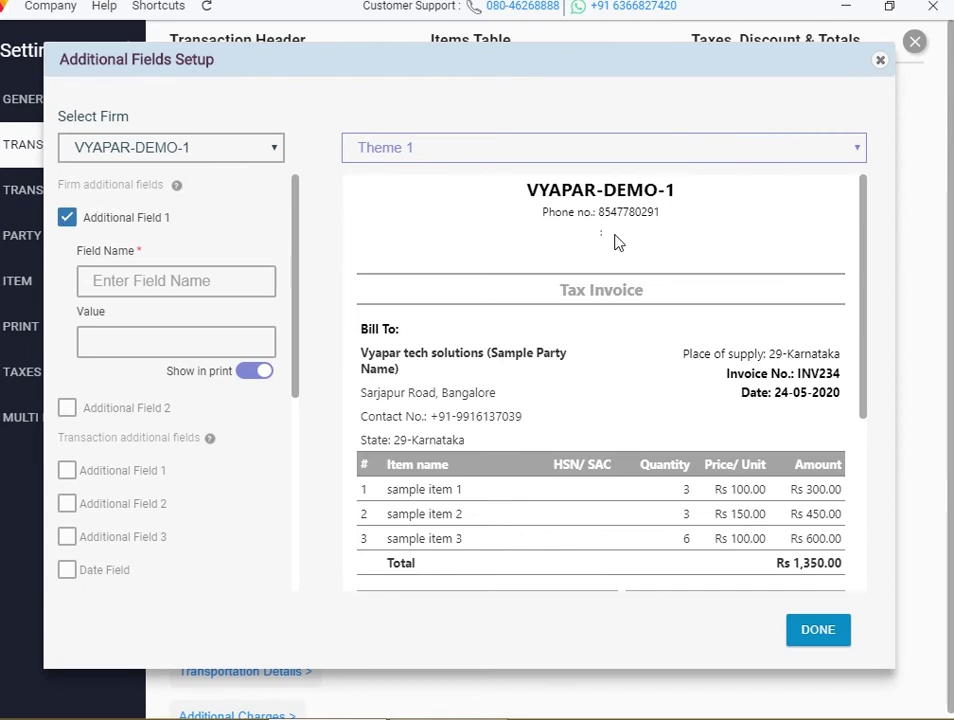
{"action": "left_click", "coordinate": [202, 344]}
{"action": "left_click", "coordinate": [187, 283]}
{"action": "type", "text": "123"}
{"action": "left_click", "coordinate": [128, 341]}
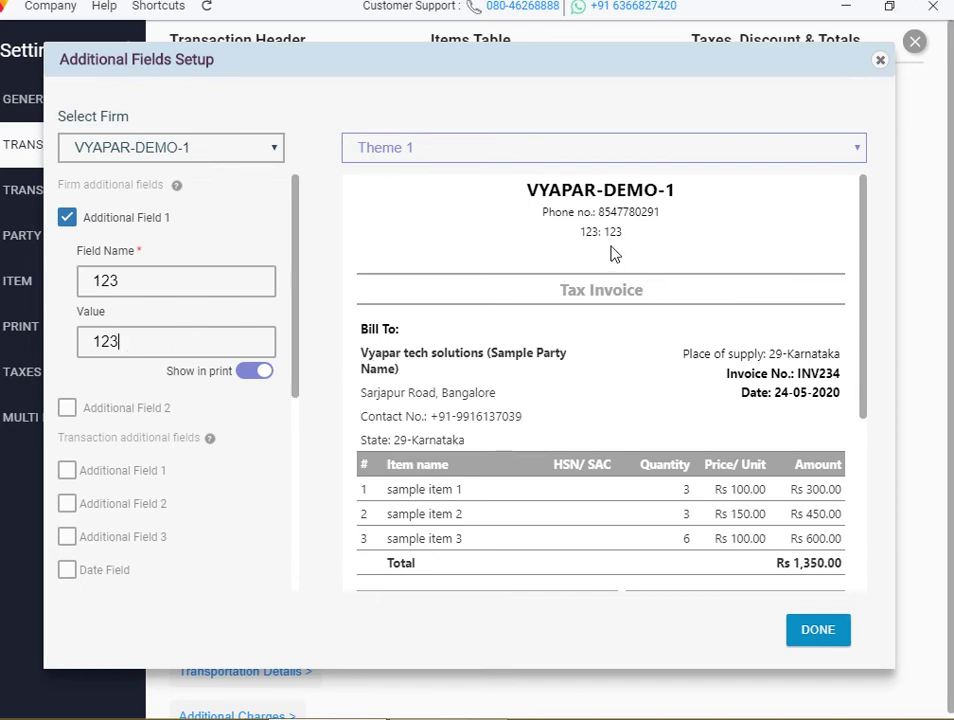
Clear the field's name and value and untick Additional Field 1
{"action": "key", "text": "BackSpace"}
{"action": "left_click", "coordinate": [143, 279]}
{"action": "key", "text": "BackSpace"}
{"action": "key", "text": "BackSpace"}
{"action": "key", "text": "BackSpace"}
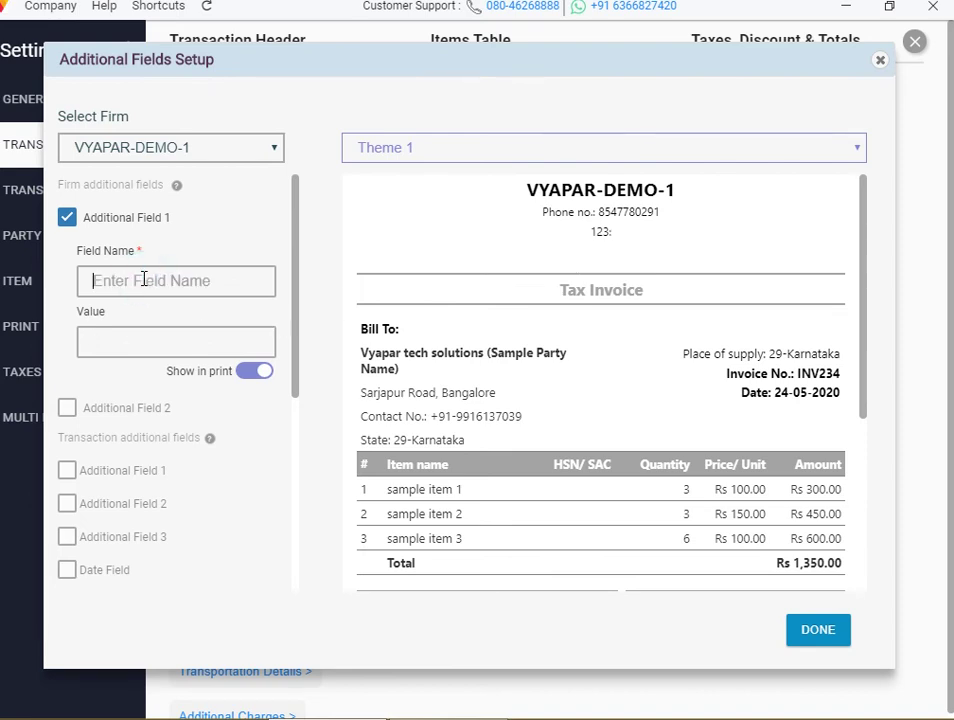
{"action": "left_click", "coordinate": [67, 219]}
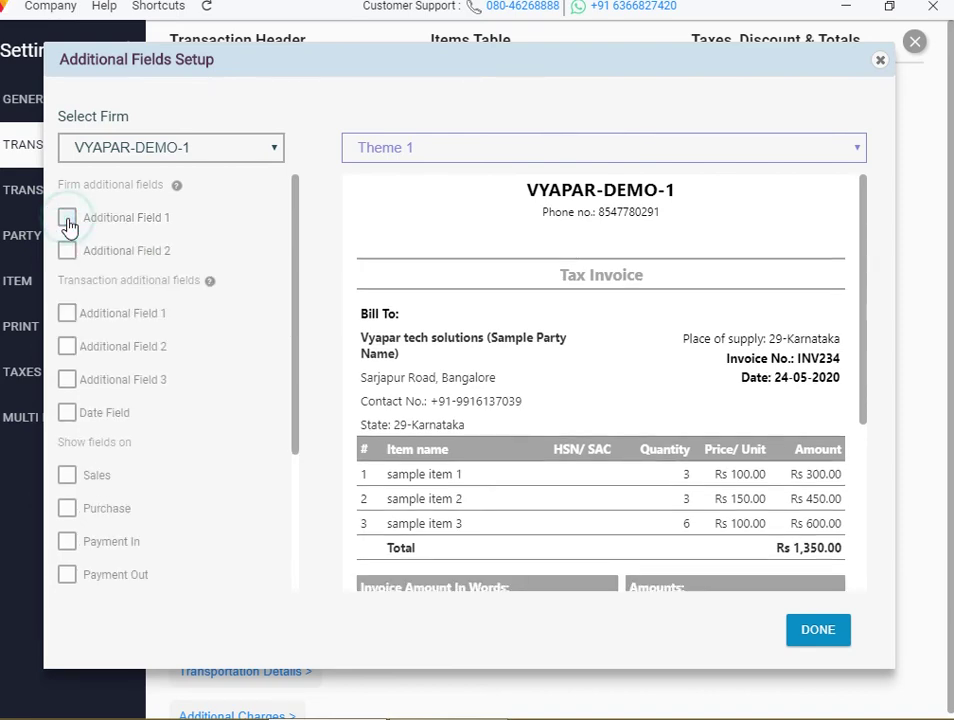
Try a 'price' Transaction Additional Field 1, then untick it and close the setup
{"action": "left_click", "coordinate": [68, 316]}
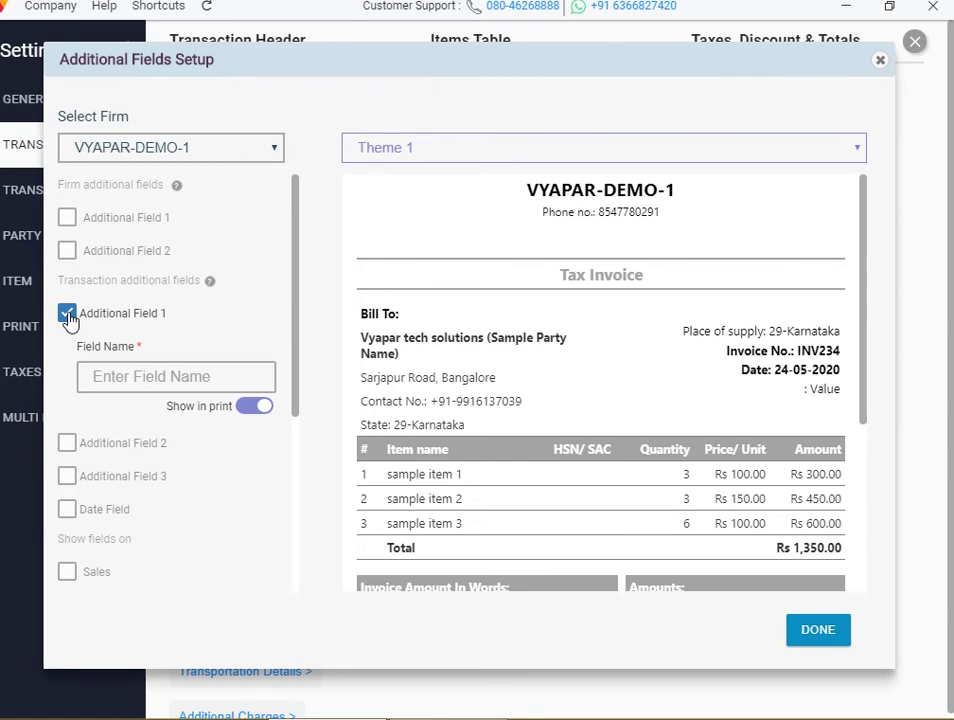
{"action": "left_click", "coordinate": [67, 316]}
{"action": "double_click", "coordinate": [70, 318]}
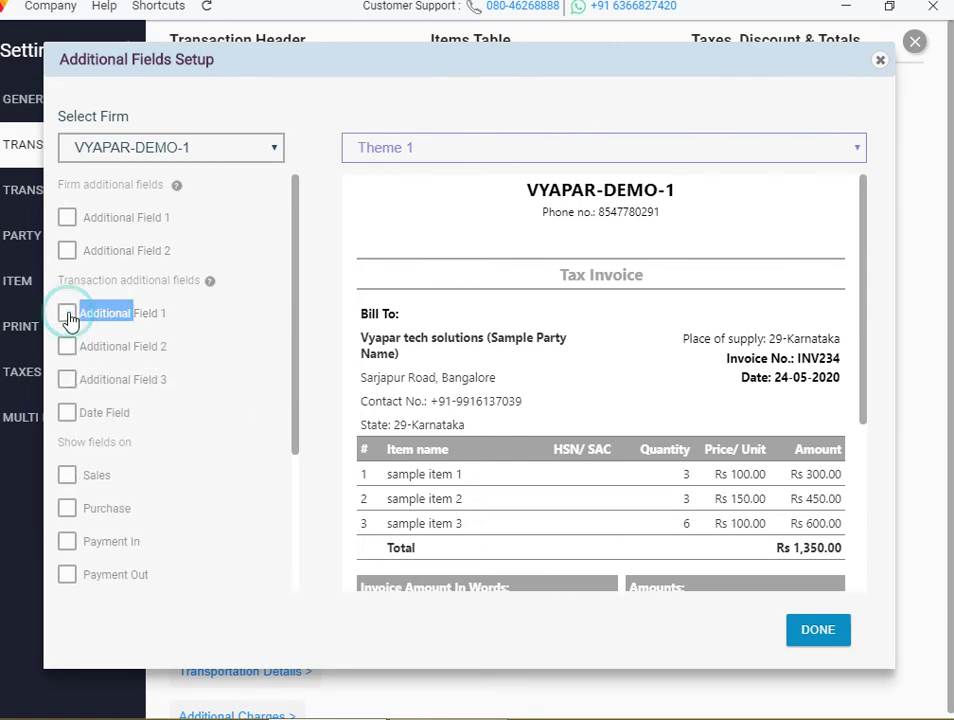
{"action": "left_click", "coordinate": [68, 315]}
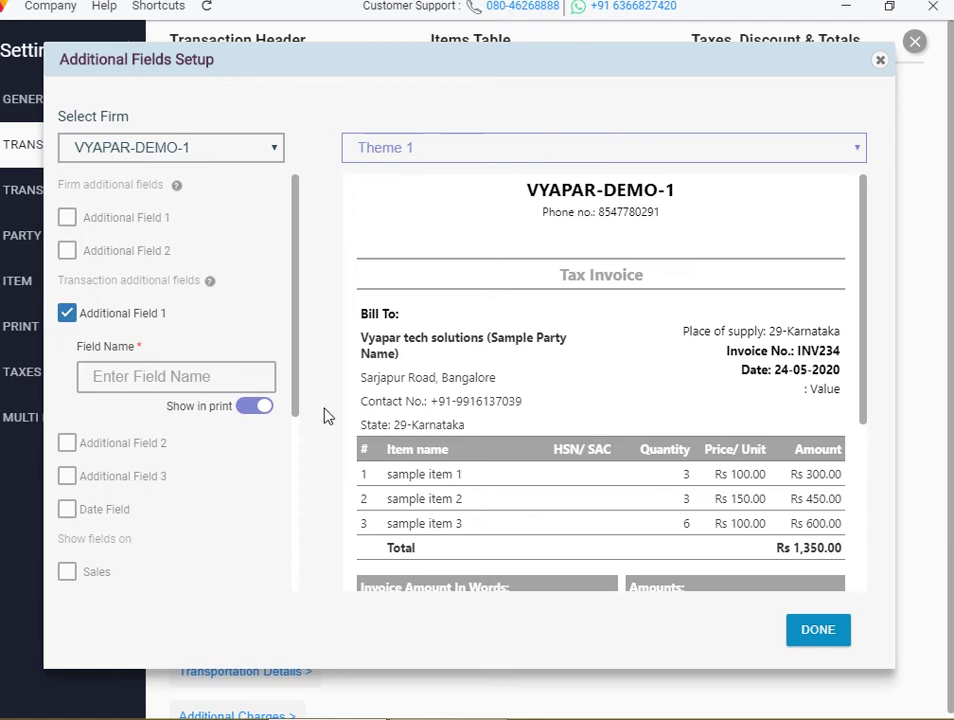
{"action": "left_click", "coordinate": [232, 375]}
{"action": "type", "text": "price"}
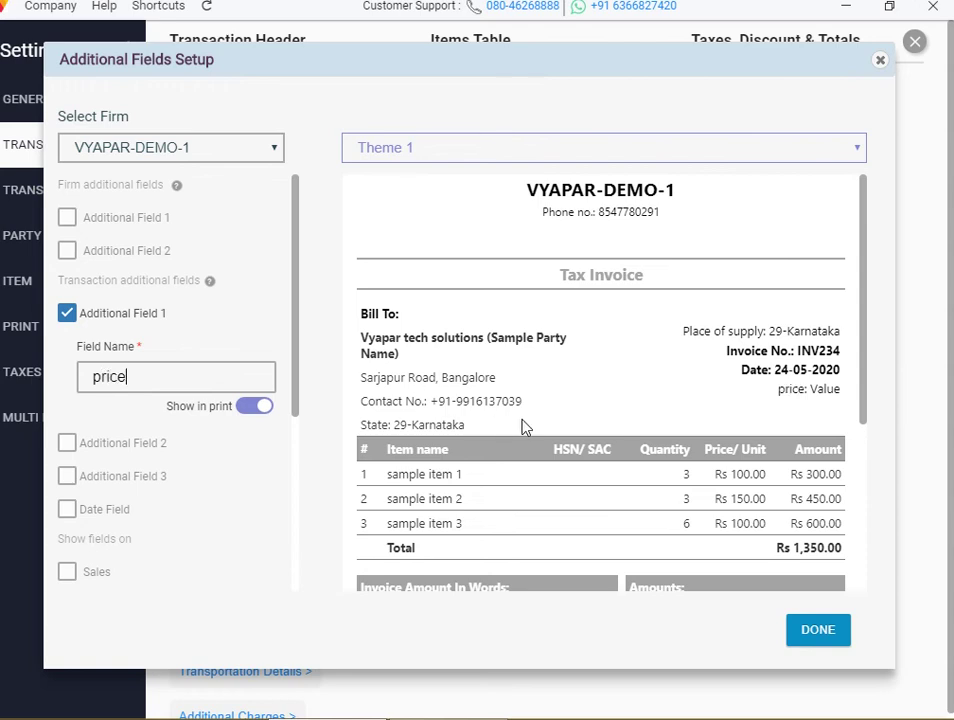
{"action": "left_click", "coordinate": [842, 397]}
{"action": "left_click", "coordinate": [64, 314]}
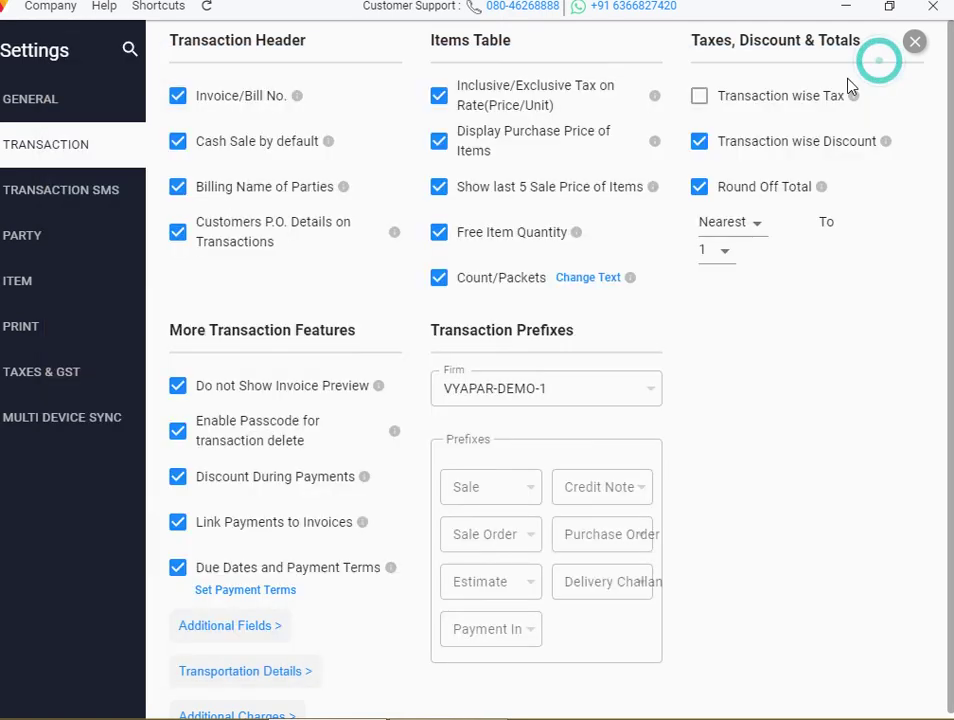
{"action": "left_click", "coordinate": [880, 60]}
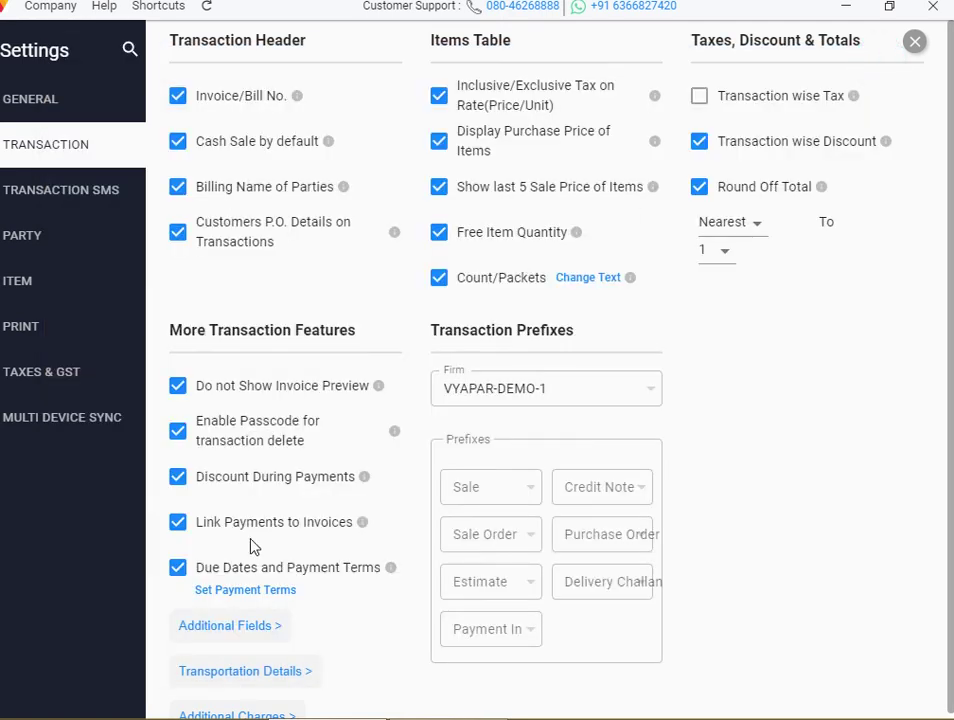
Enable Transport Name, Vehicle Number, Delivery Date and Delivery Location fields, then close Settings
{"action": "left_click", "coordinate": [247, 684]}
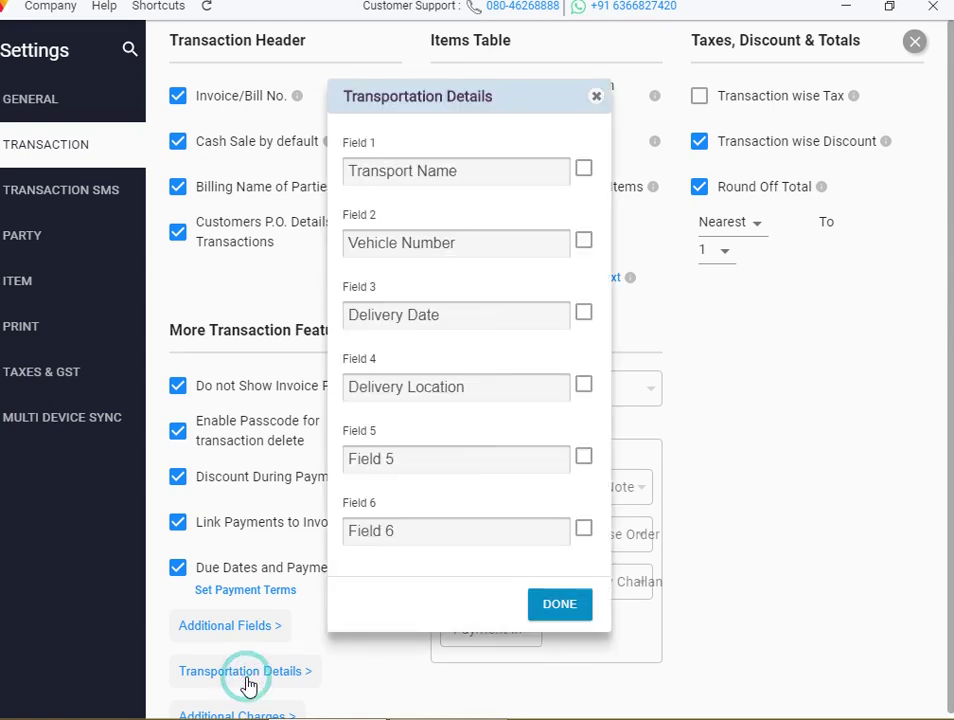
{"action": "left_click", "coordinate": [584, 172]}
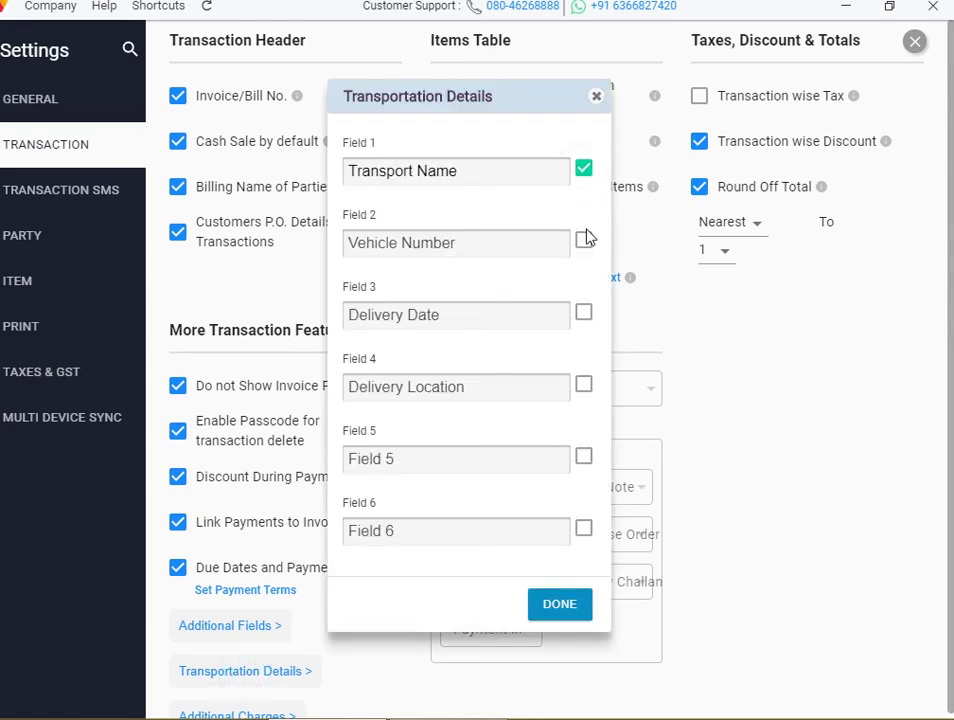
{"action": "left_click", "coordinate": [585, 243]}
{"action": "left_click", "coordinate": [584, 316]}
{"action": "left_click", "coordinate": [586, 384]}
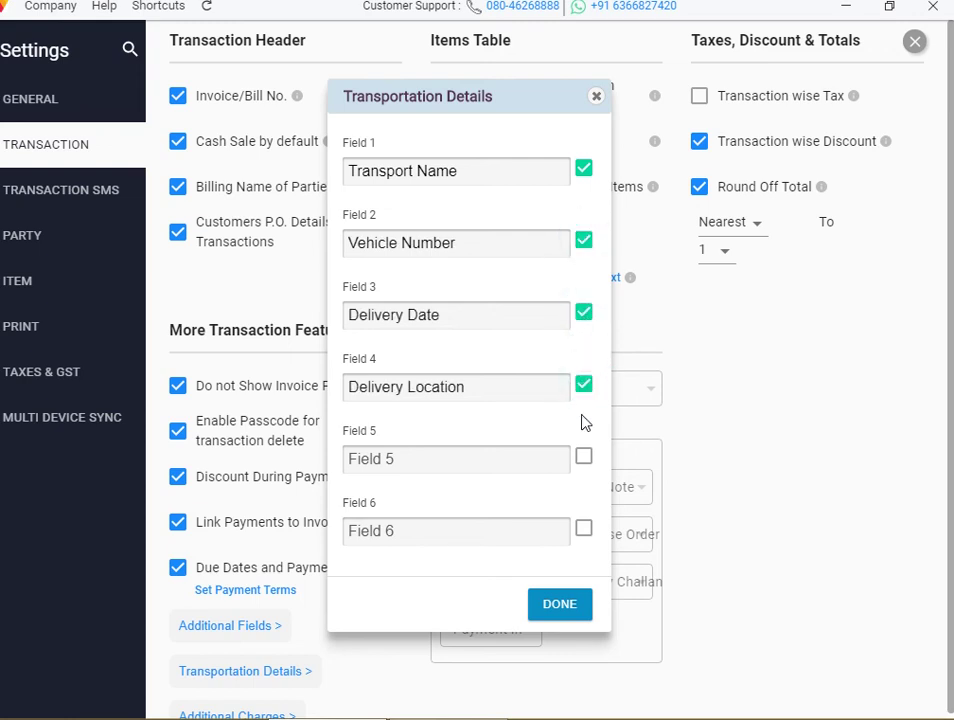
{"action": "left_click", "coordinate": [574, 600]}
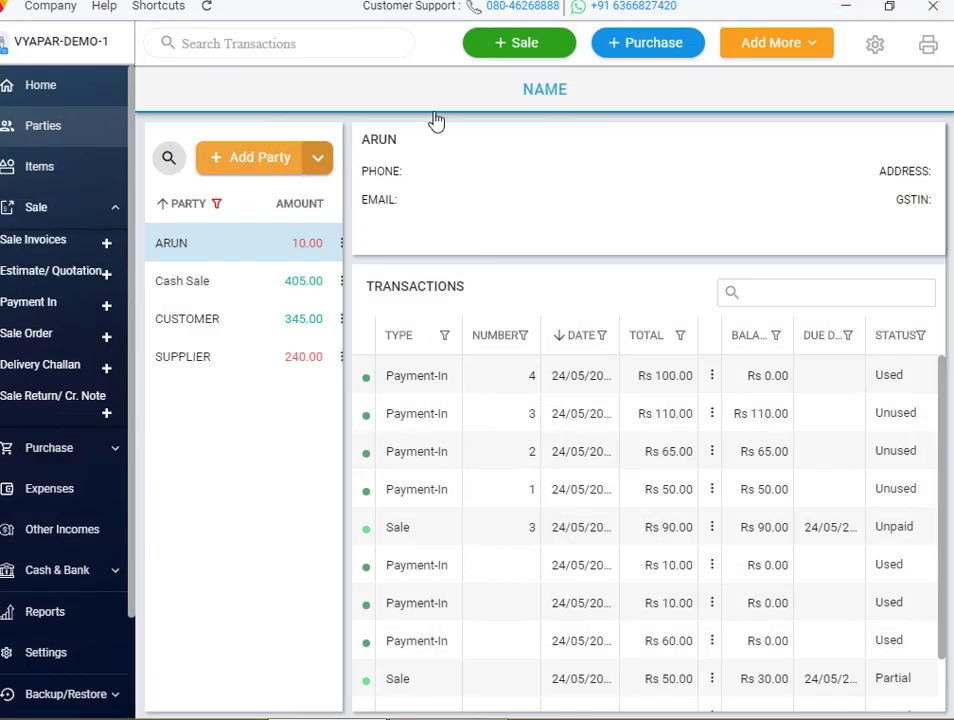
{"action": "left_click", "coordinate": [913, 42]}
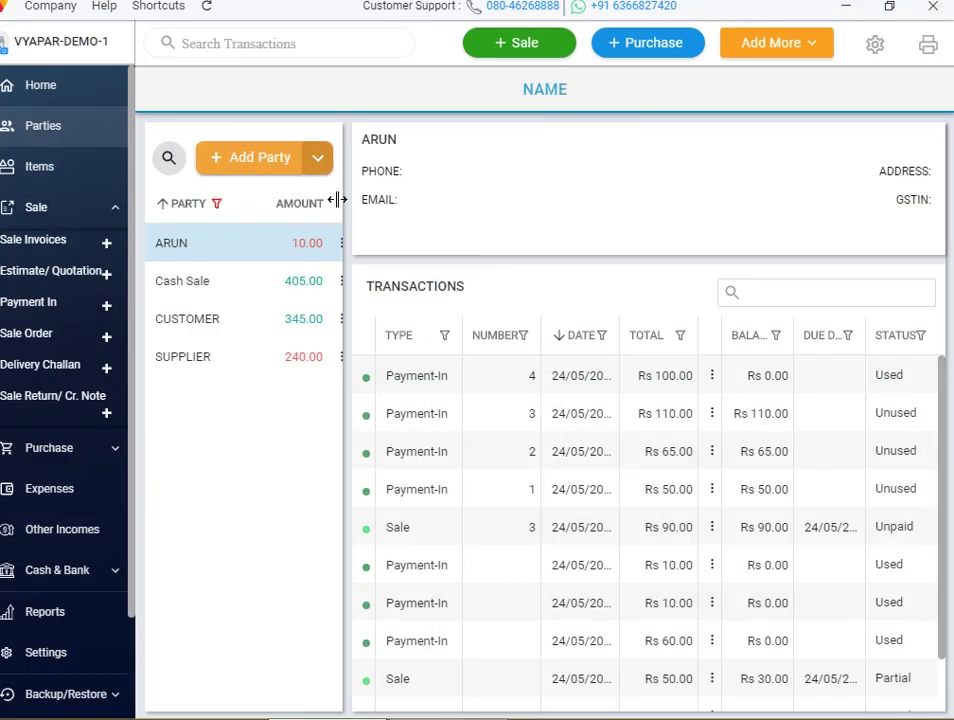
{"action": "left_click", "coordinate": [505, 50]}
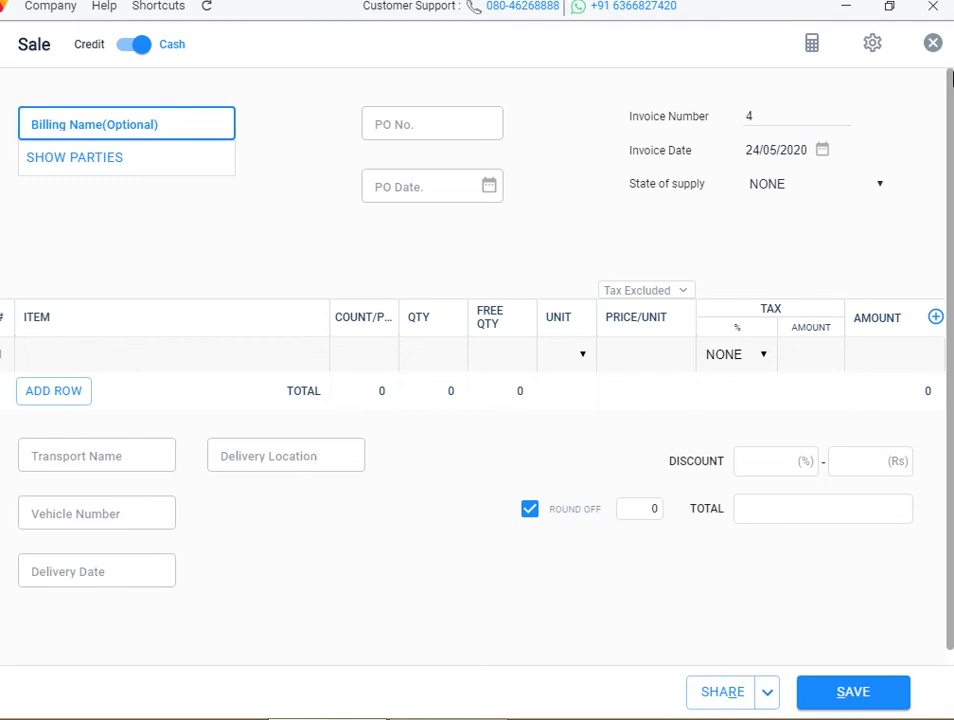
{"action": "left_click", "coordinate": [933, 43]}
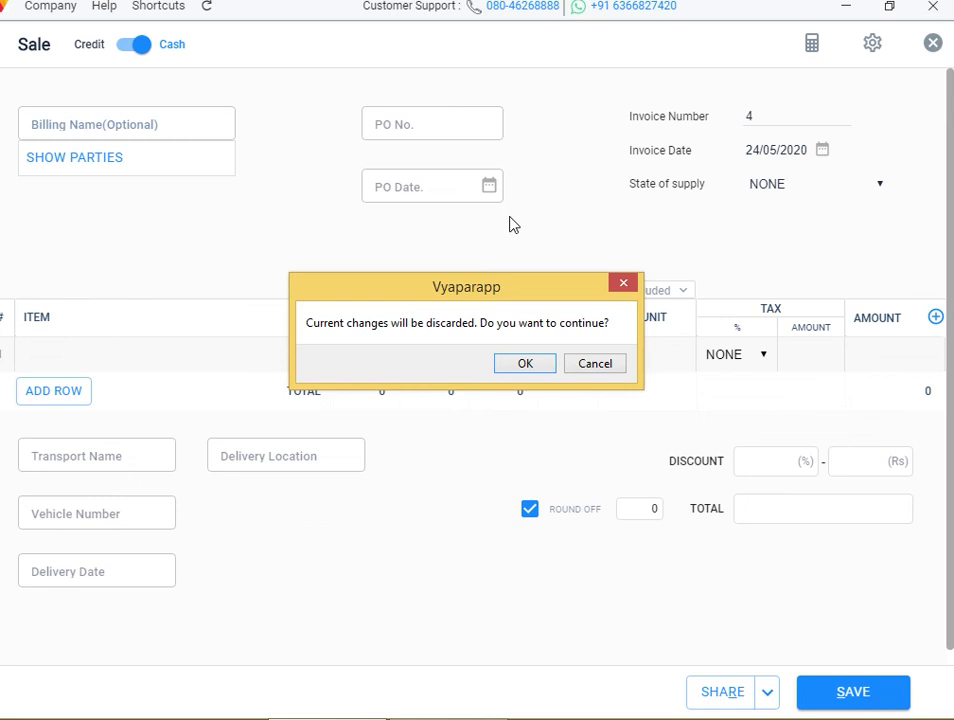
{"action": "left_click", "coordinate": [538, 371]}
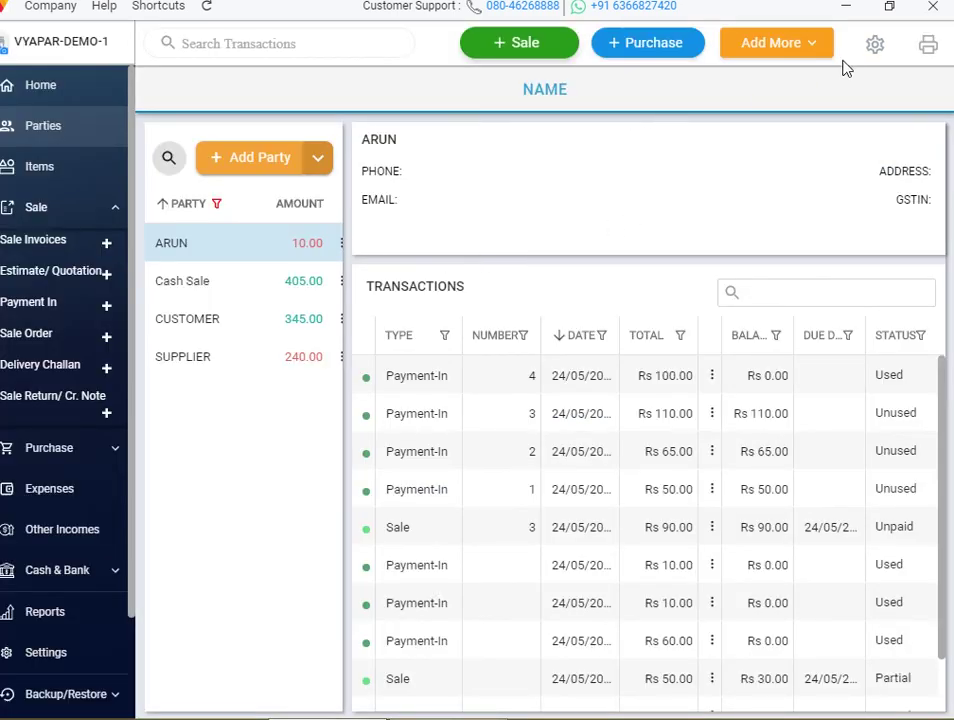
Disable Transport Name, Vehicle Number, Delivery Date and Delivery Location fields, then close Settings
{"action": "left_click", "coordinate": [870, 47]}
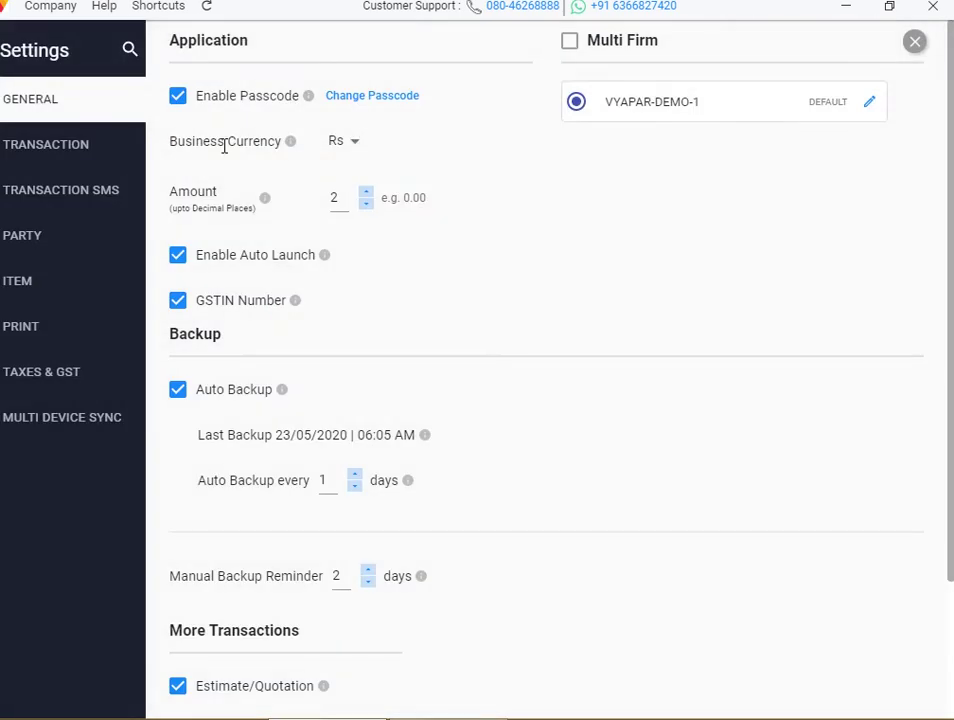
{"action": "left_click", "coordinate": [91, 150]}
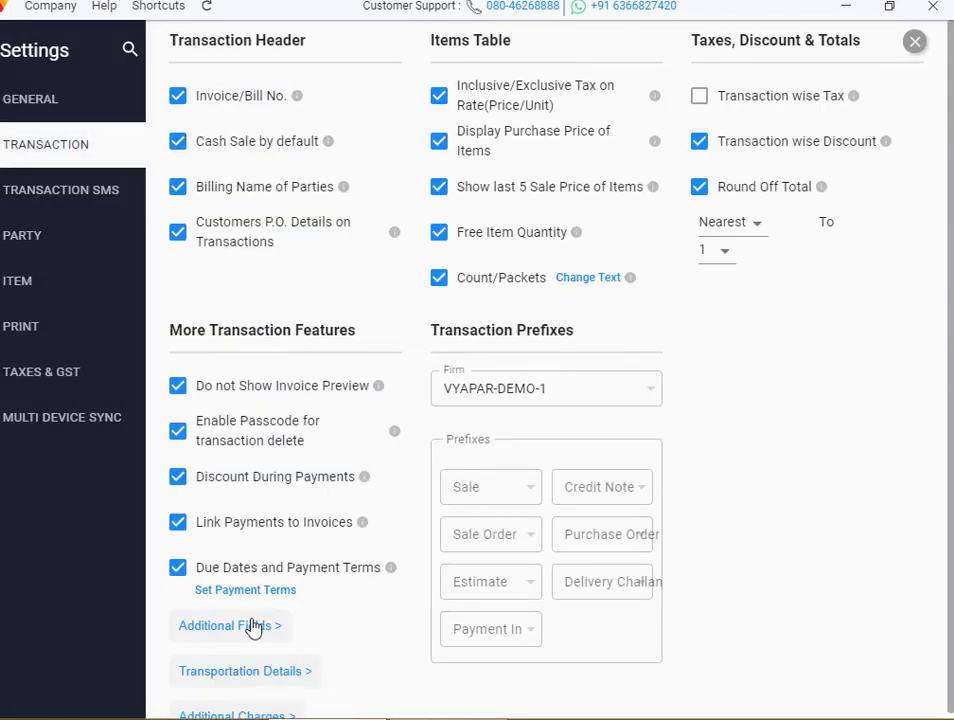
{"action": "left_click", "coordinate": [235, 672]}
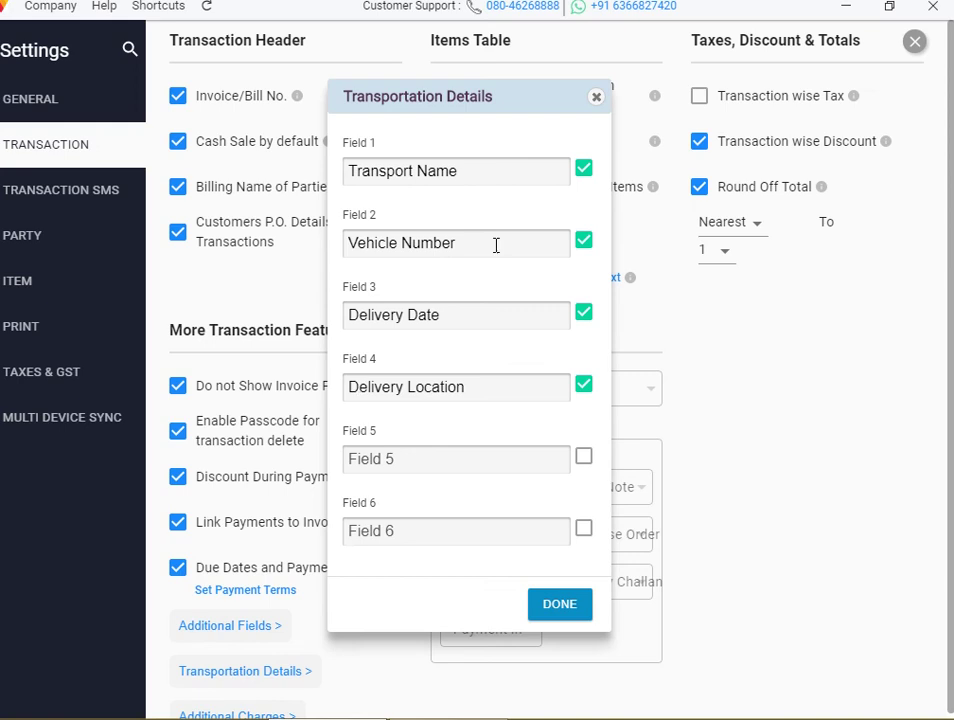
{"action": "left_click", "coordinate": [586, 172]}
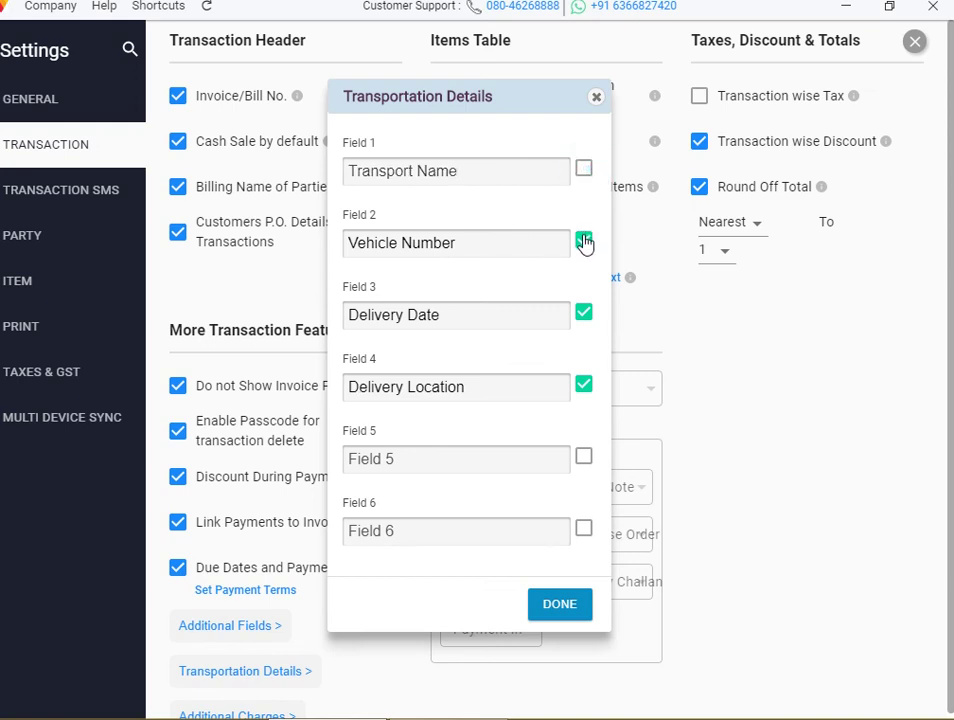
{"action": "left_click_drag", "start_coordinate": [586, 250], "coordinate": [586, 315]}
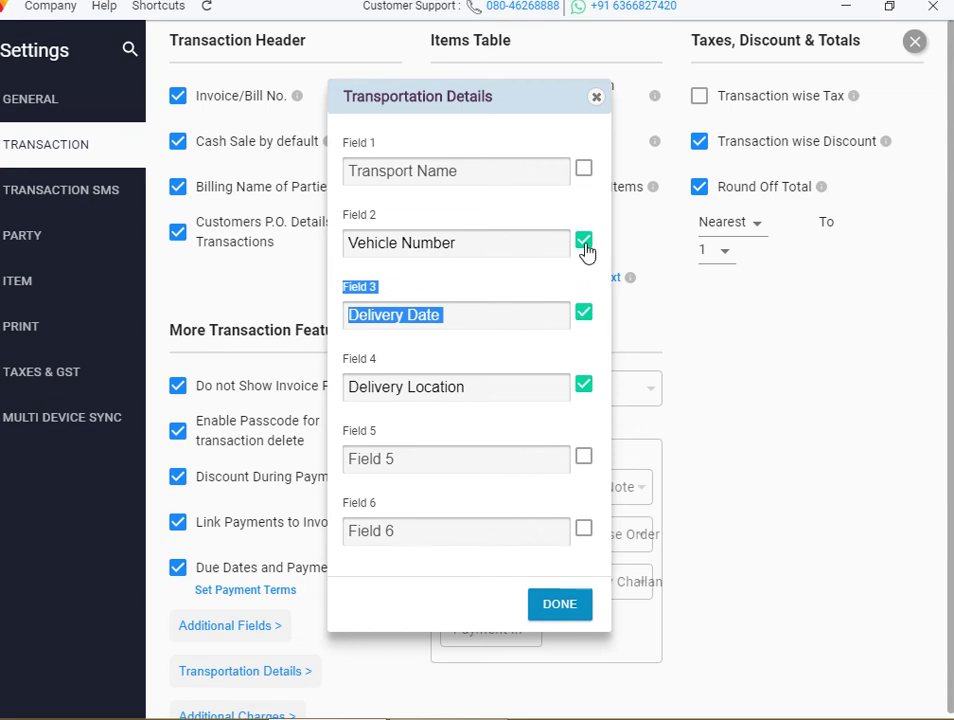
{"action": "left_click", "coordinate": [593, 231]}
{"action": "left_click", "coordinate": [582, 248]}
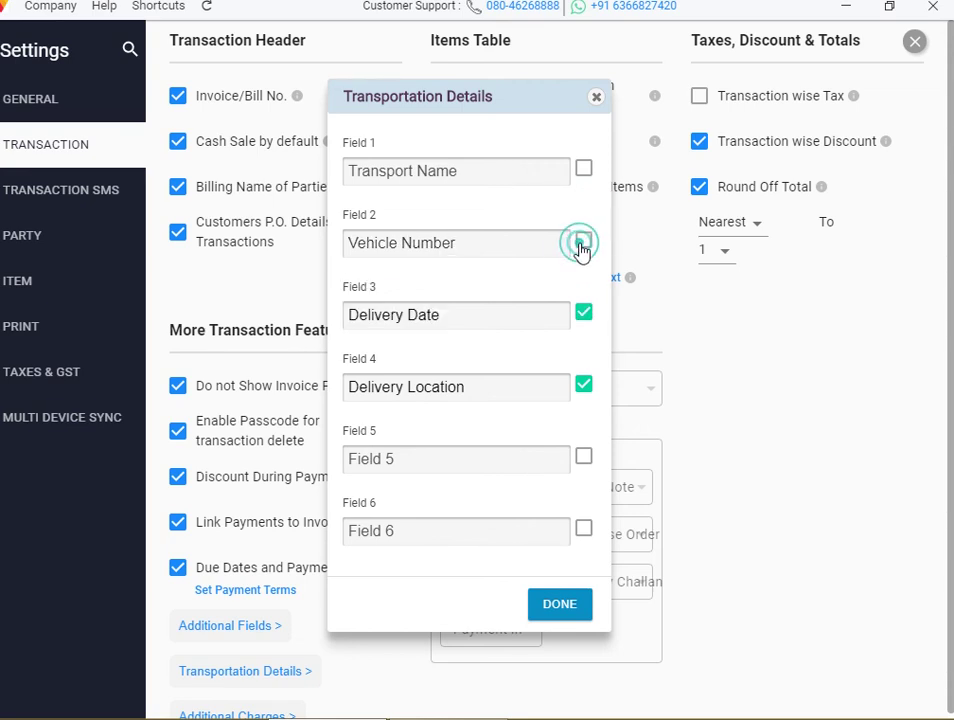
{"action": "left_click", "coordinate": [584, 316]}
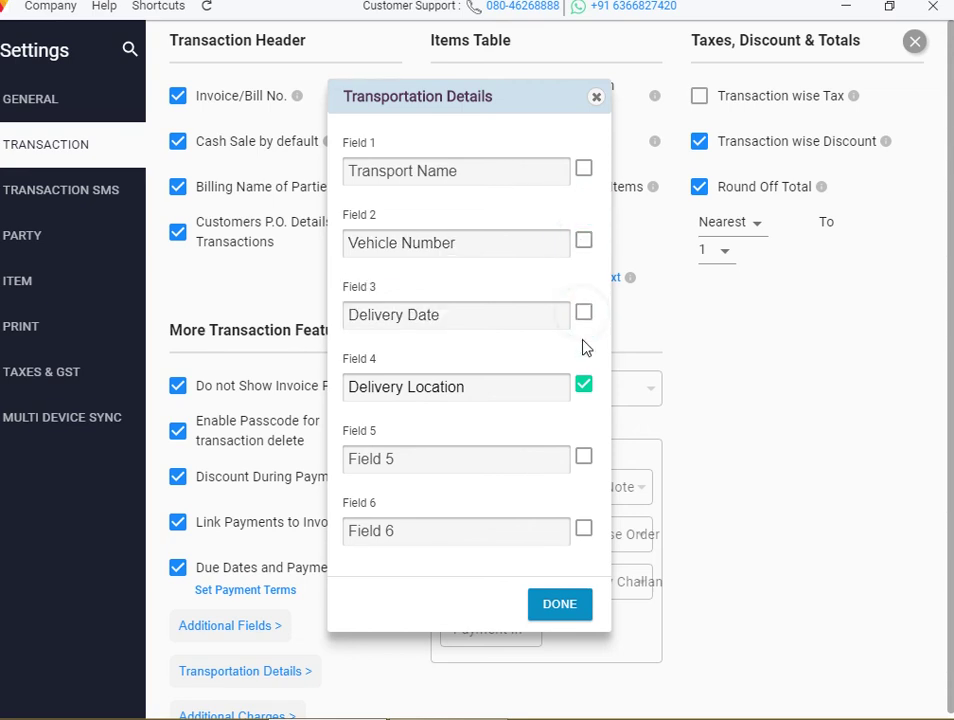
{"action": "left_click", "coordinate": [583, 386]}
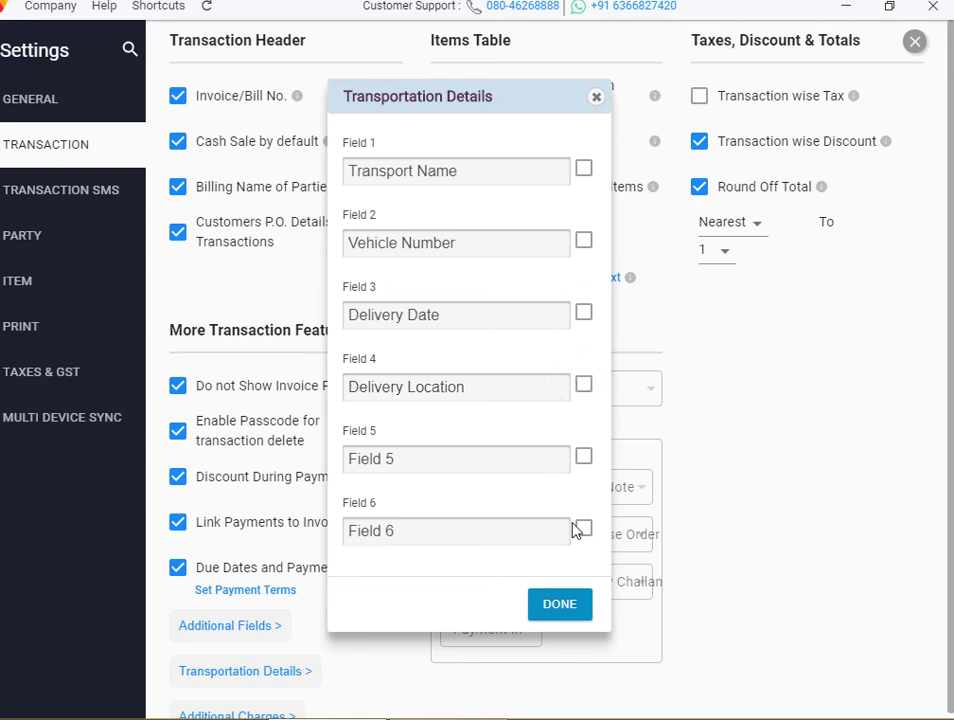
{"action": "left_click", "coordinate": [561, 607]}
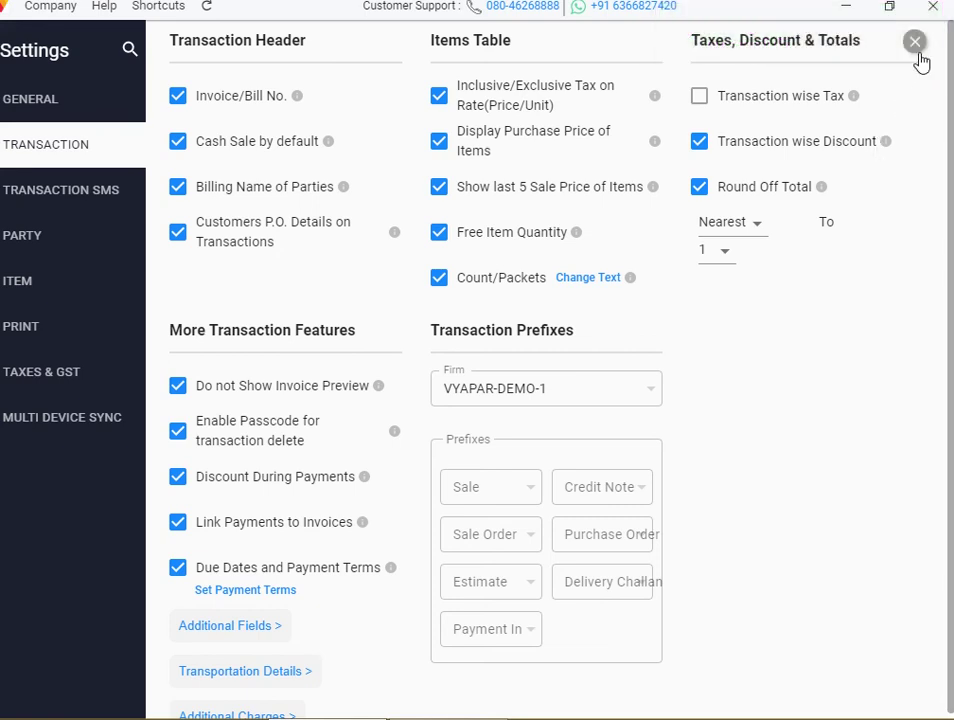
{"action": "left_click", "coordinate": [916, 47]}
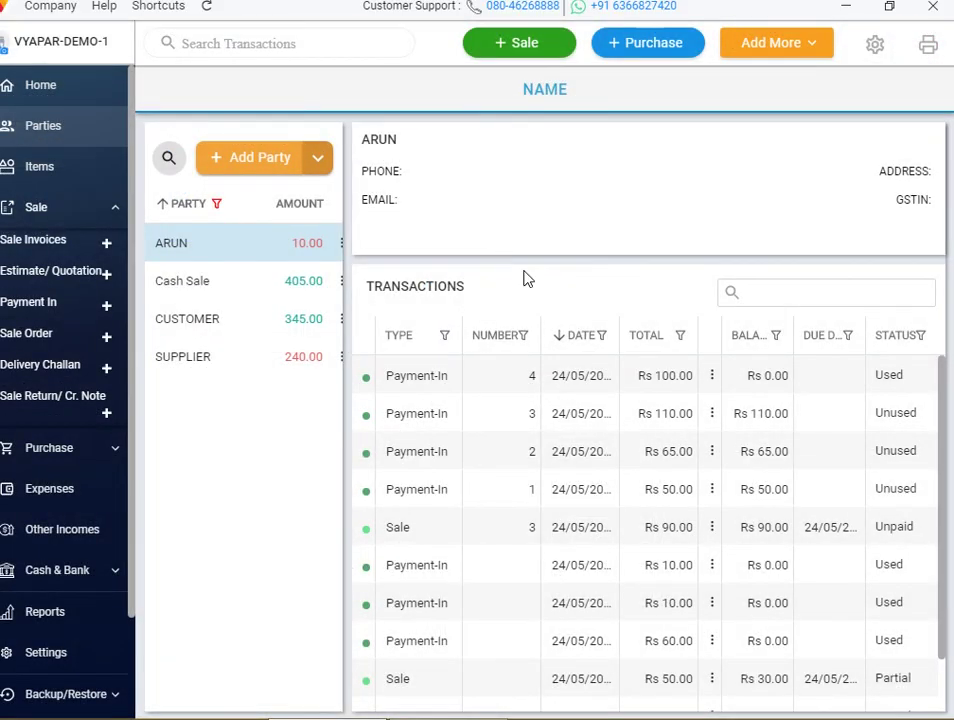
{"action": "left_click", "coordinate": [536, 40]}
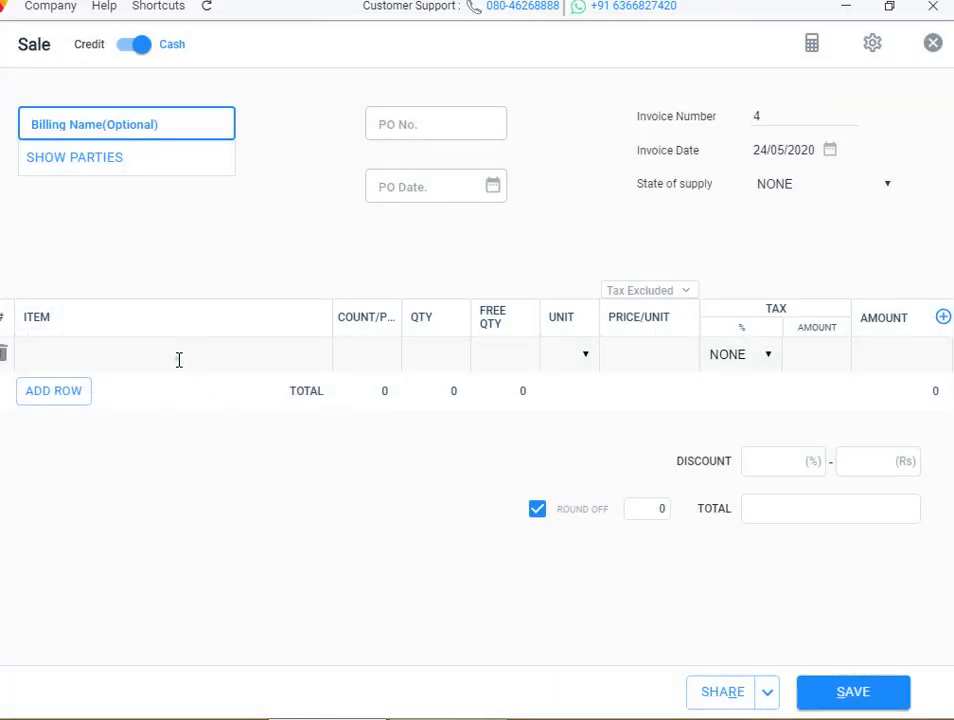
{"action": "left_click", "coordinate": [179, 360]}
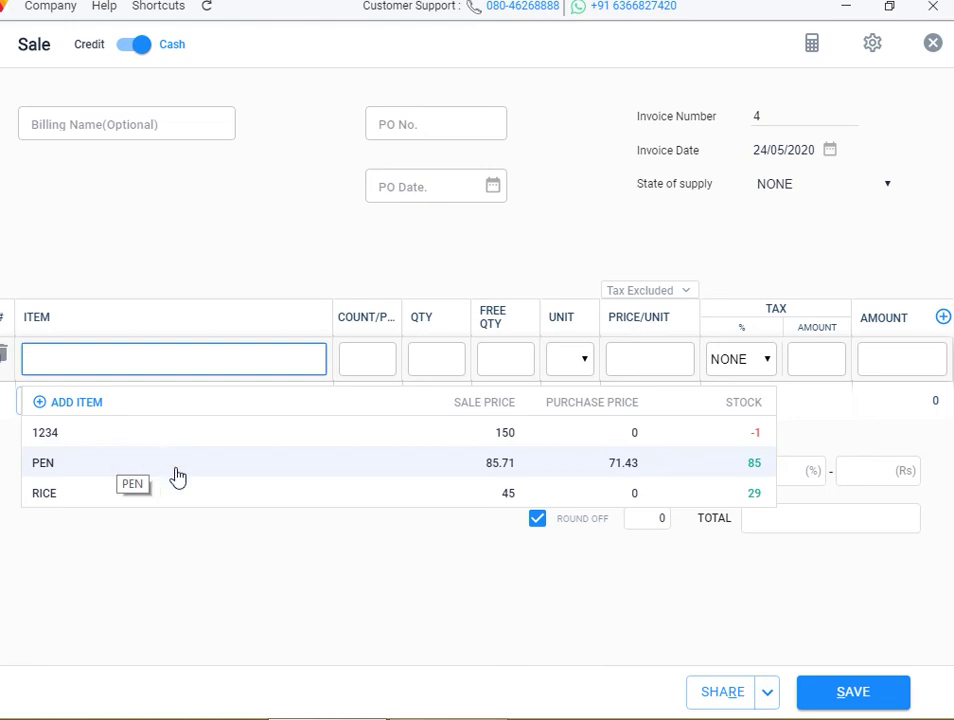
{"action": "left_click", "coordinate": [180, 571]}
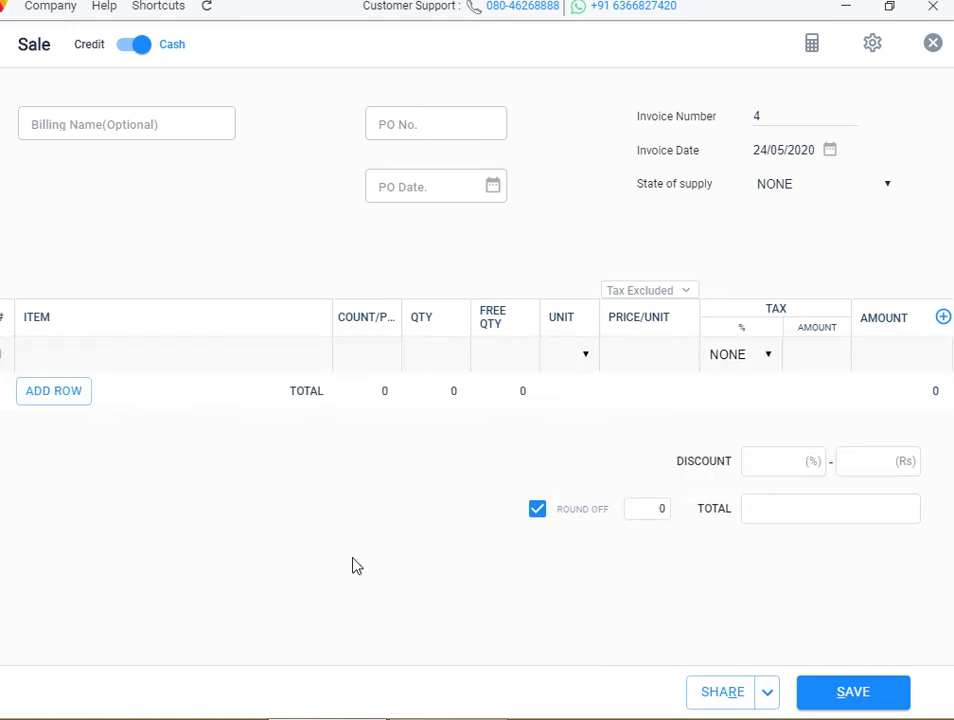
{"action": "left_click", "coordinate": [932, 43]}
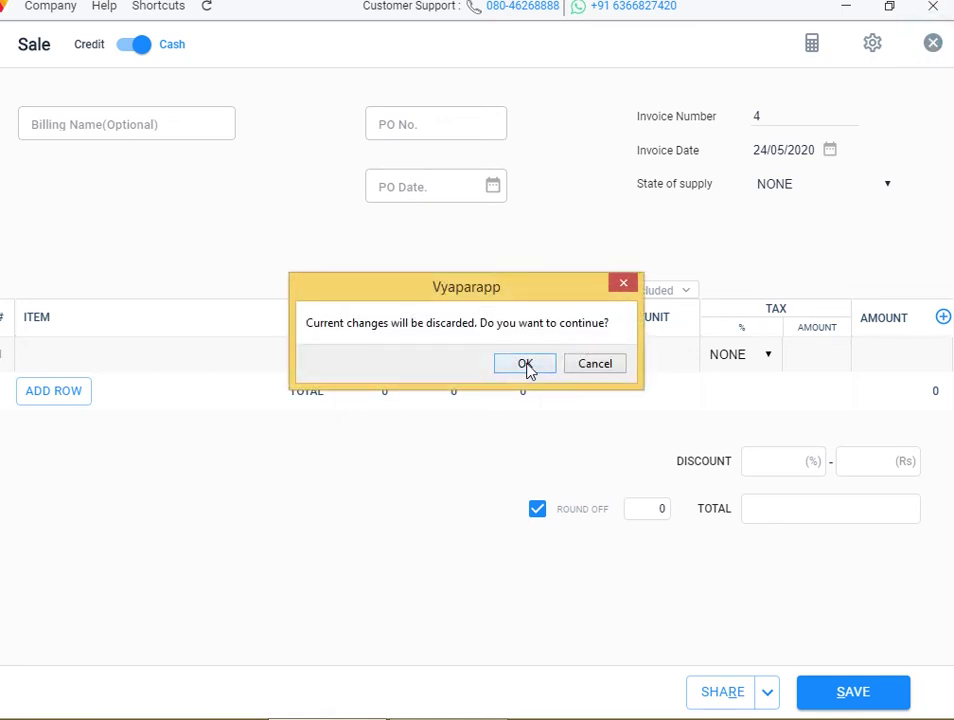
{"action": "left_click", "coordinate": [527, 365]}
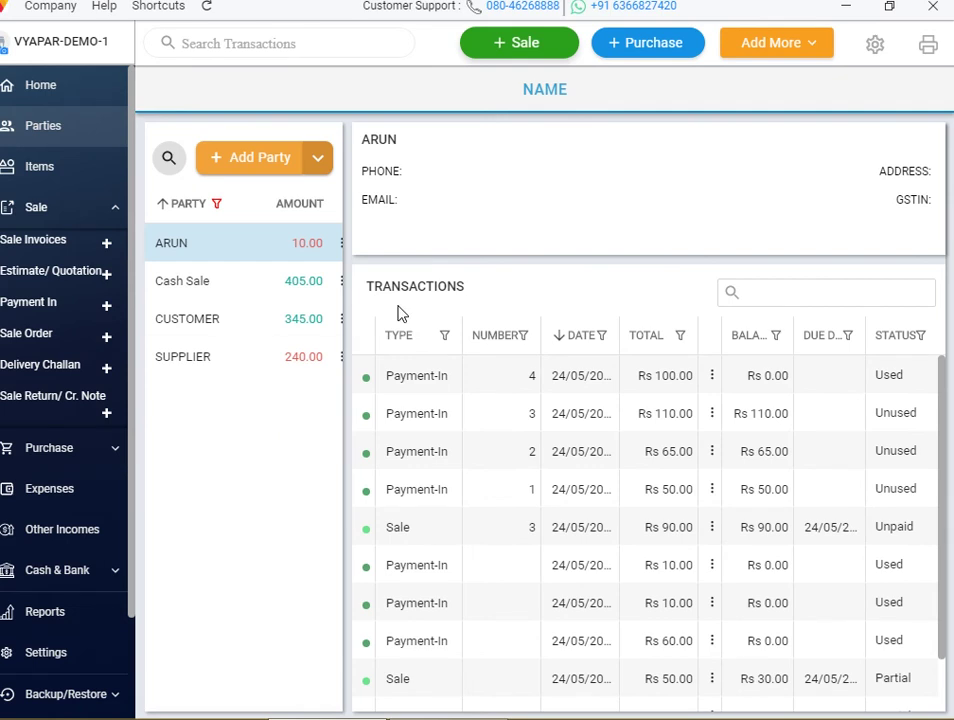
{"action": "left_click", "coordinate": [872, 46]}
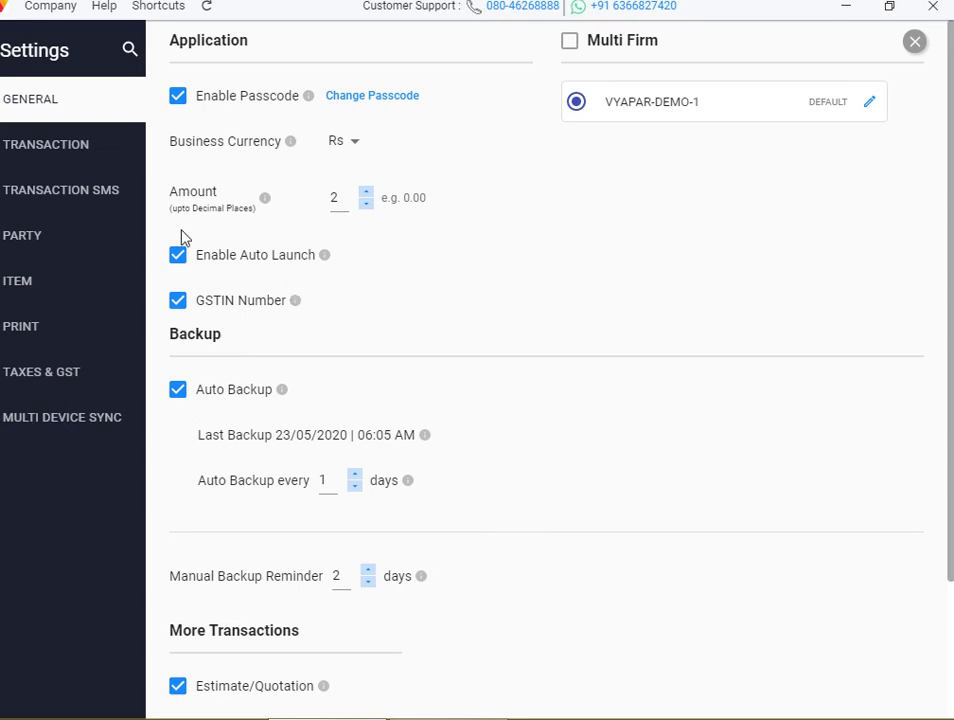
Bring up Transaction settings and its Additional Charges setup listing three charges
{"action": "left_click", "coordinate": [102, 145]}
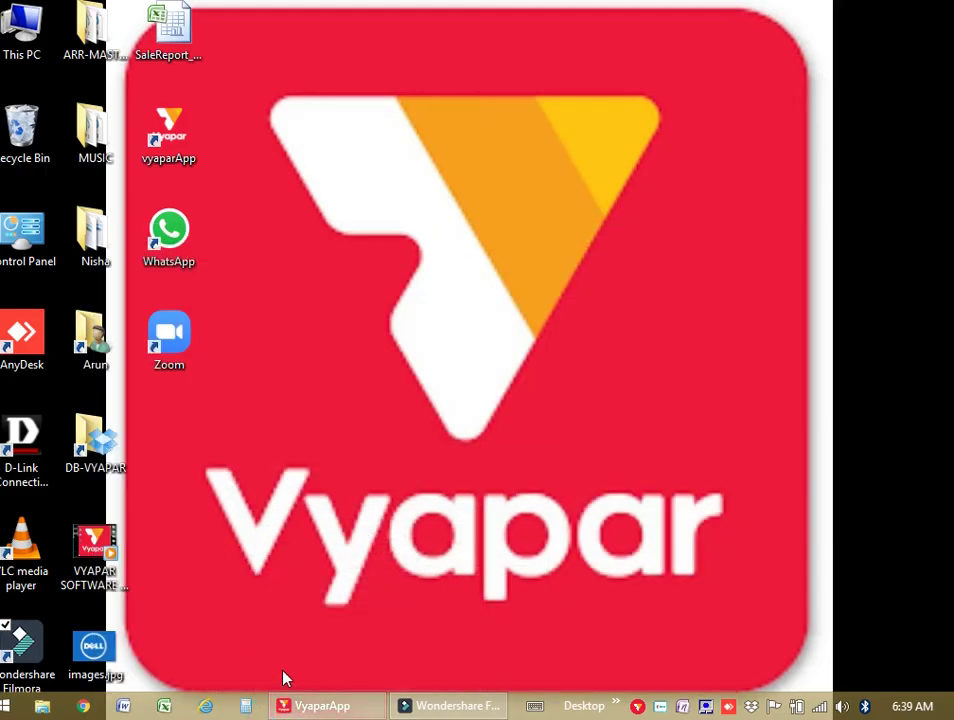
{"action": "left_click", "coordinate": [470, 708]}
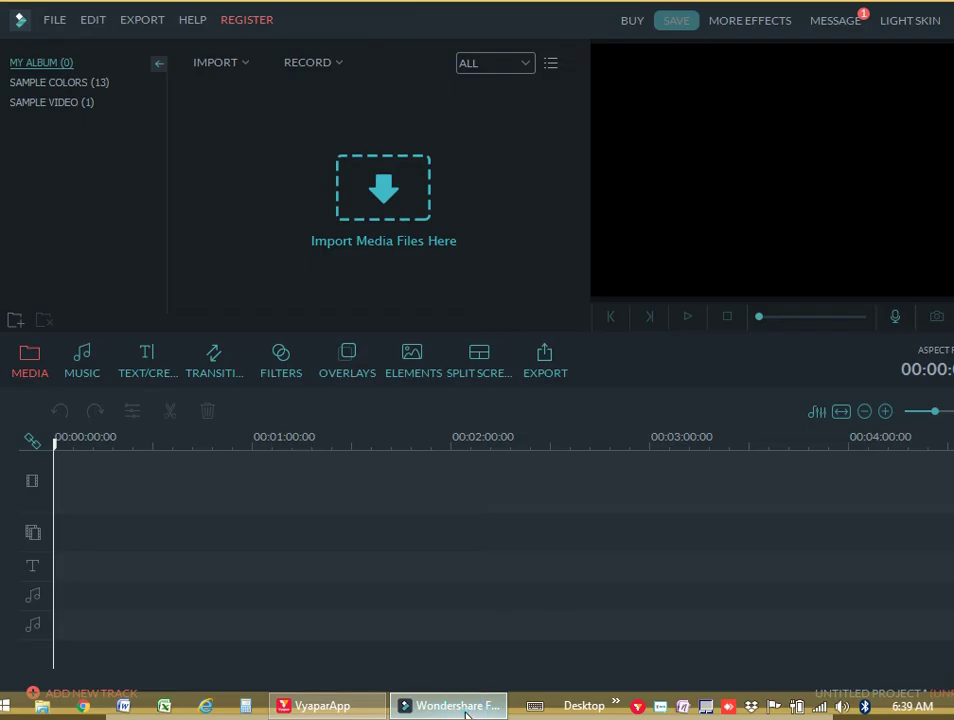
{"action": "left_click", "coordinate": [345, 708]}
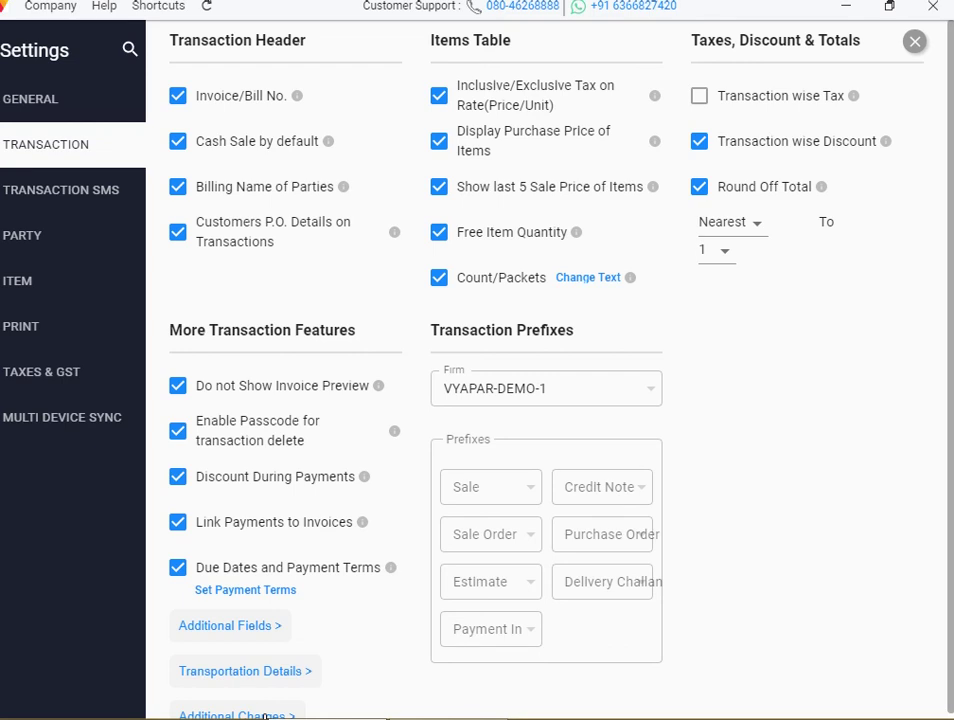
{"action": "left_click", "coordinate": [265, 716]}
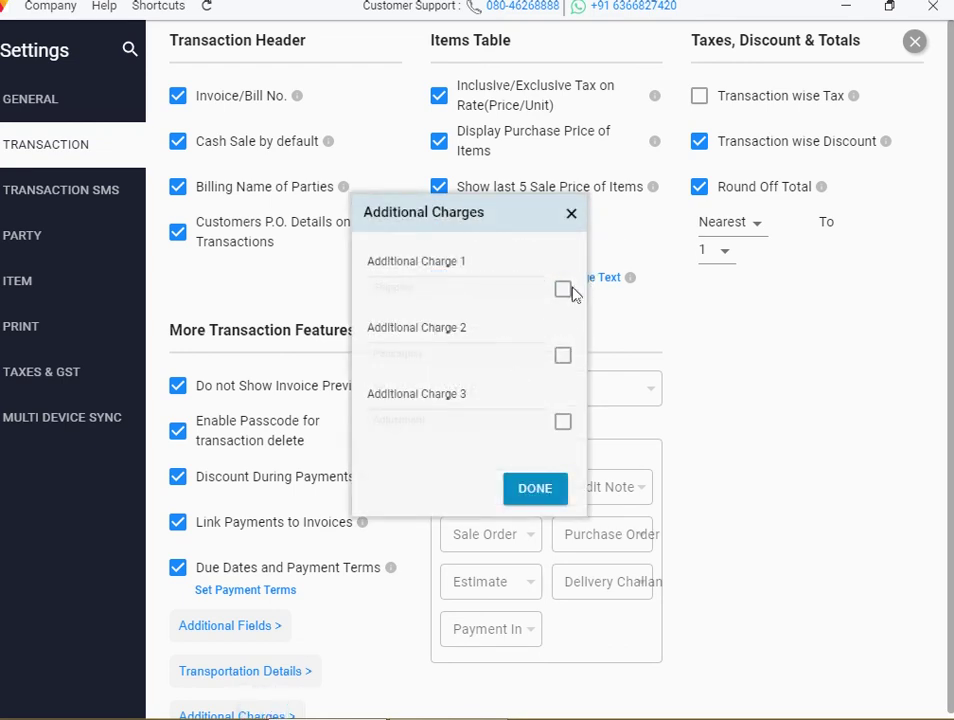
Enable Additional Charges 1 and 2, naming them SC and PC, and leave Charge 3 off
{"action": "left_click", "coordinate": [561, 292]}
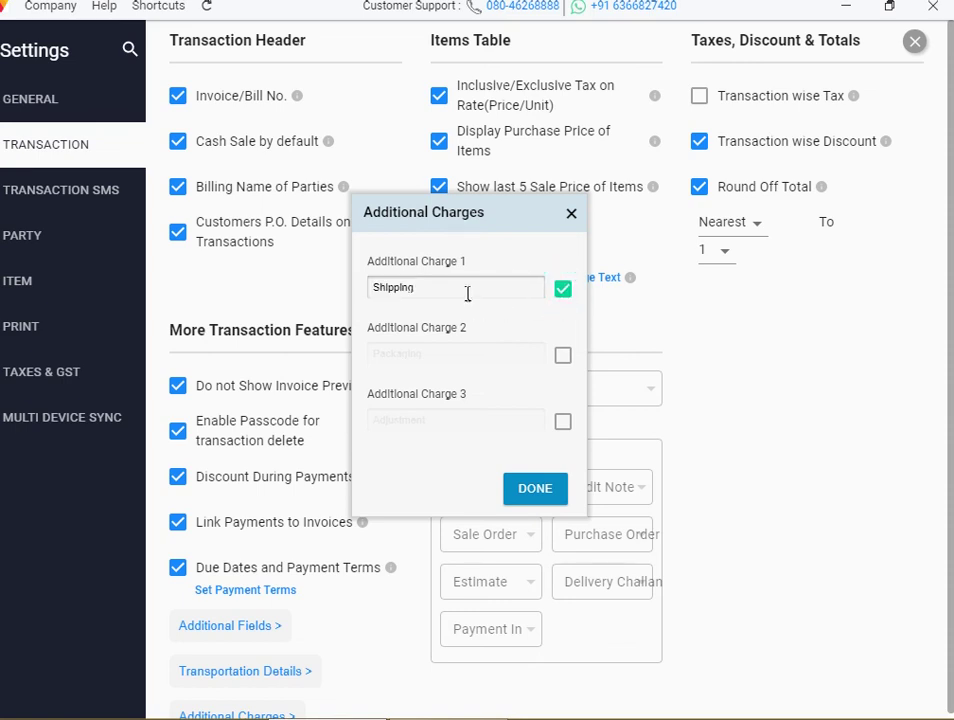
{"action": "left_click", "coordinate": [563, 360]}
{"action": "left_click", "coordinate": [563, 424]}
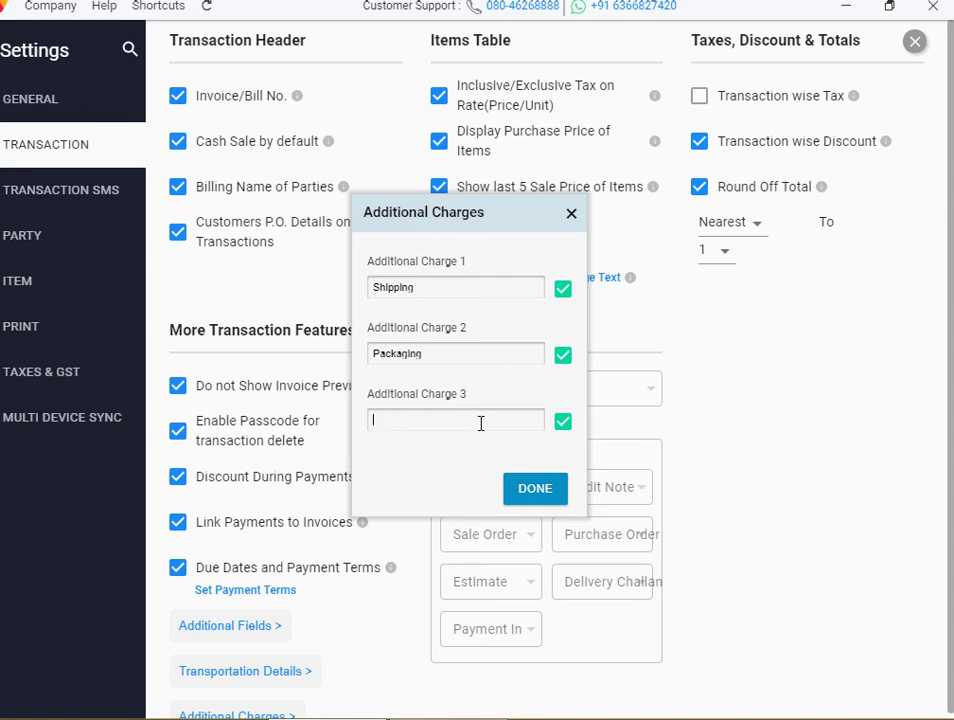
{"action": "left_click", "coordinate": [491, 347]}
{"action": "left_click", "coordinate": [447, 287]}
{"action": "key", "text": "BackSpace"}
{"action": "key", "text": "BackSpace"}
{"action": "left_click", "coordinate": [563, 424]}
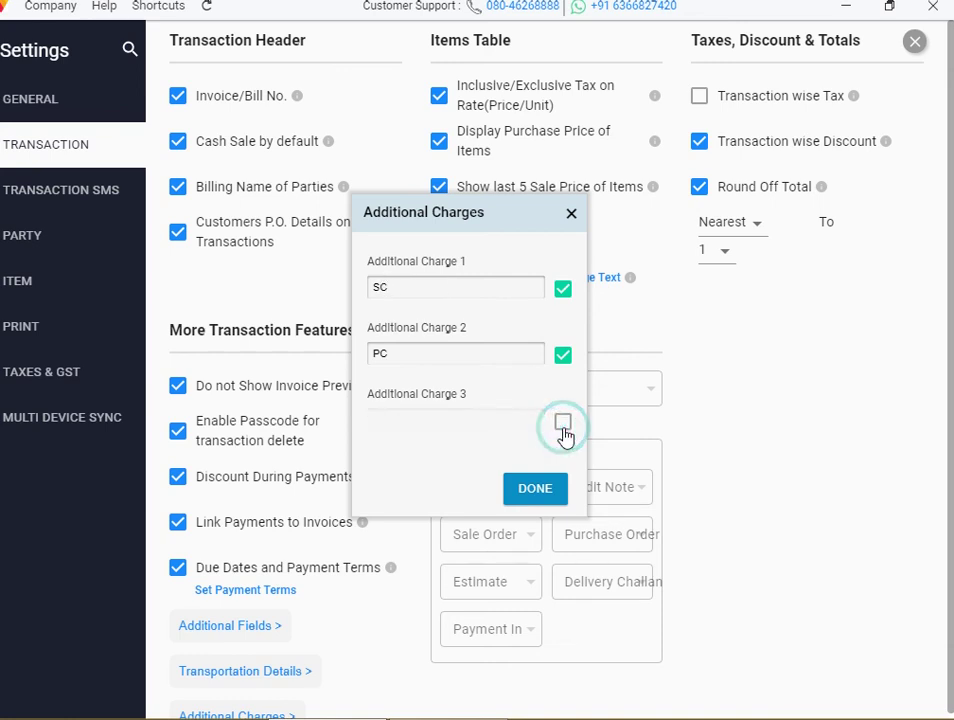
Save the additional charges and close Settings, returning to the Parties screen
{"action": "left_click", "coordinate": [538, 500]}
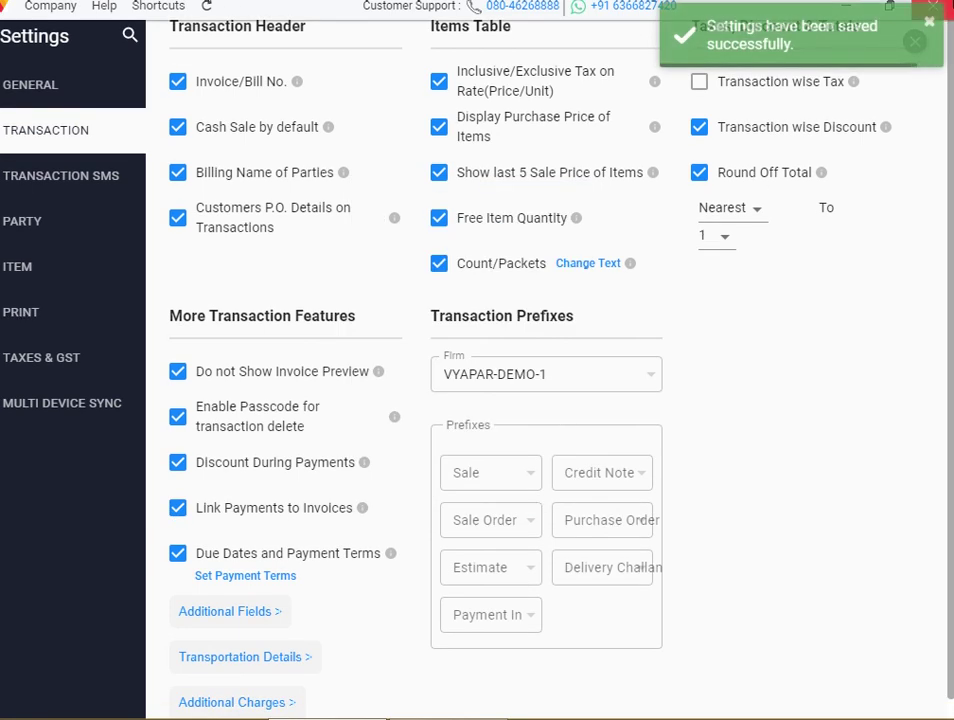
{"action": "mouse_move", "coordinate": [922, 94]}
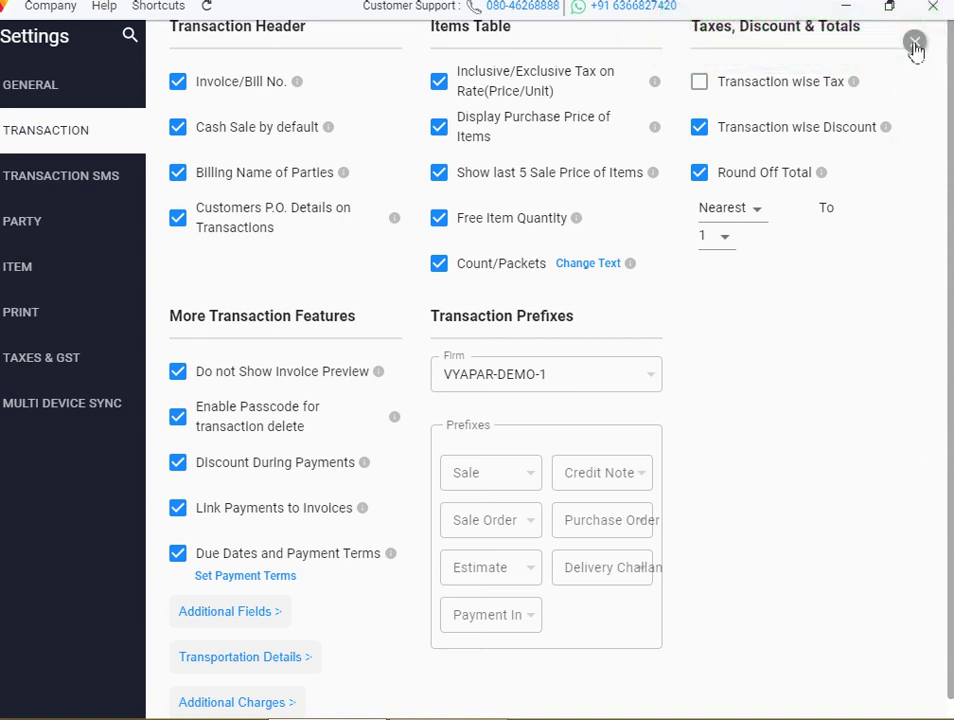
{"action": "left_click", "coordinate": [915, 46]}
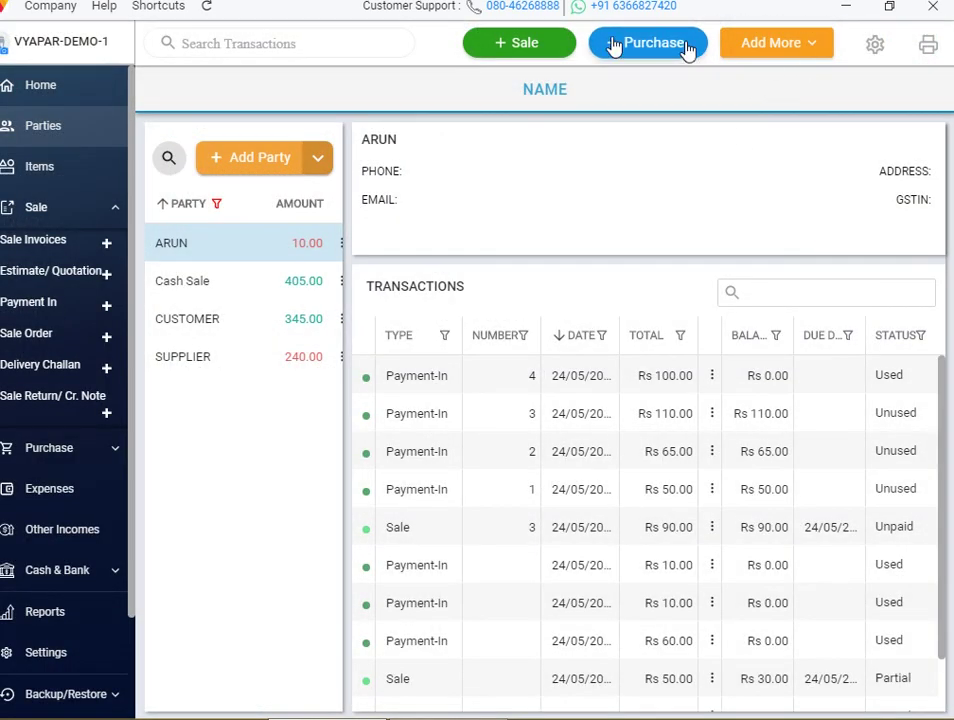
Start a trial sale invoice with PEN to view the SC and PC charge lines
{"action": "left_click", "coordinate": [530, 42]}
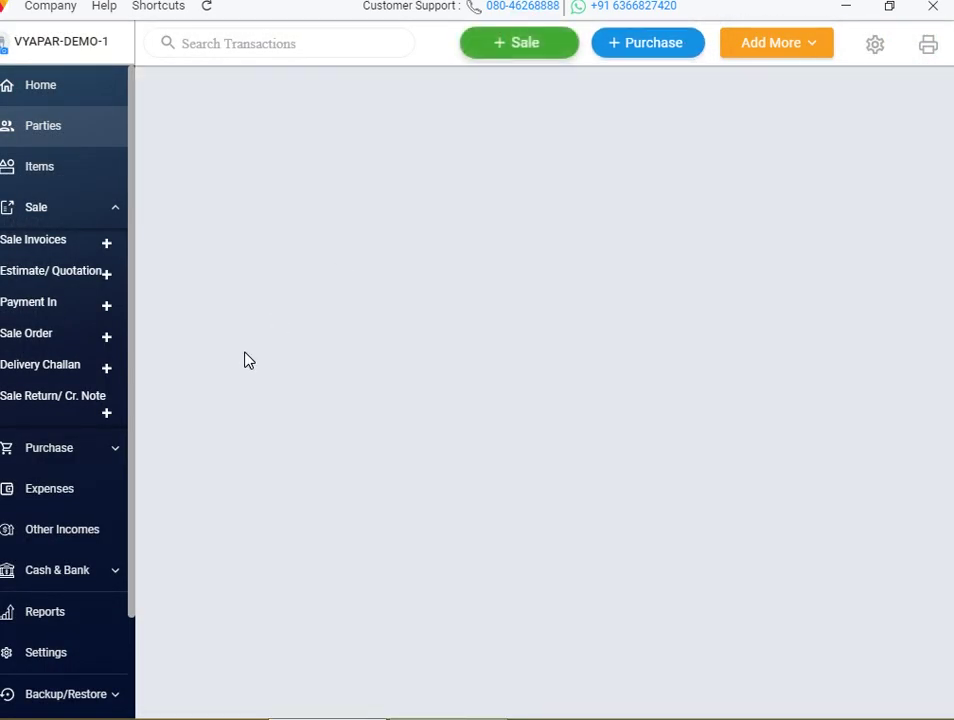
{"action": "key", "text": "alt+s"}
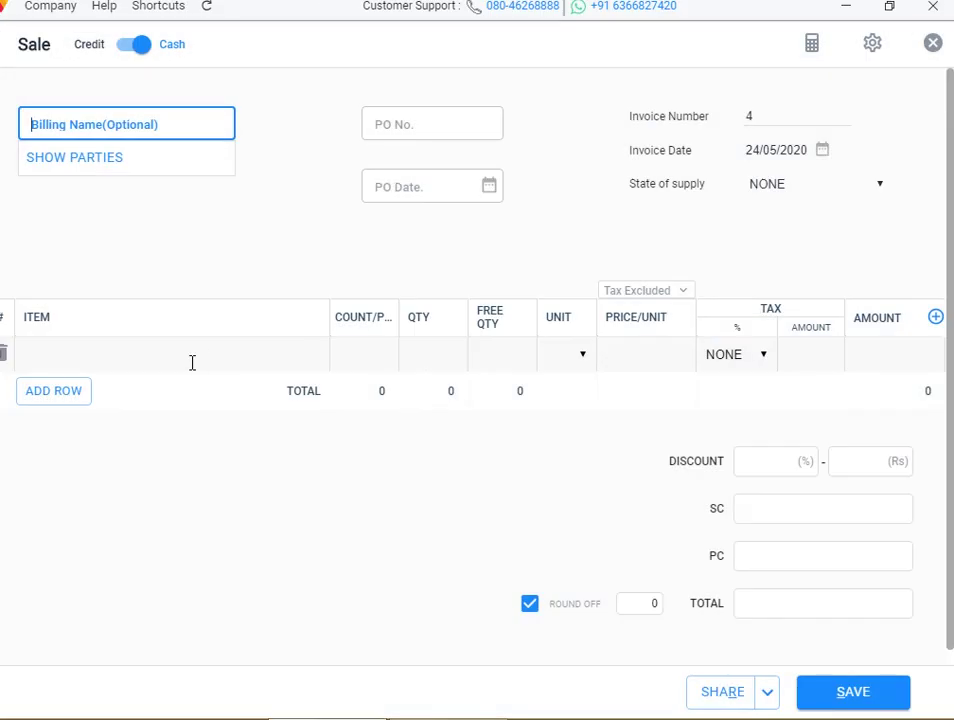
{"action": "left_click", "coordinate": [191, 362]}
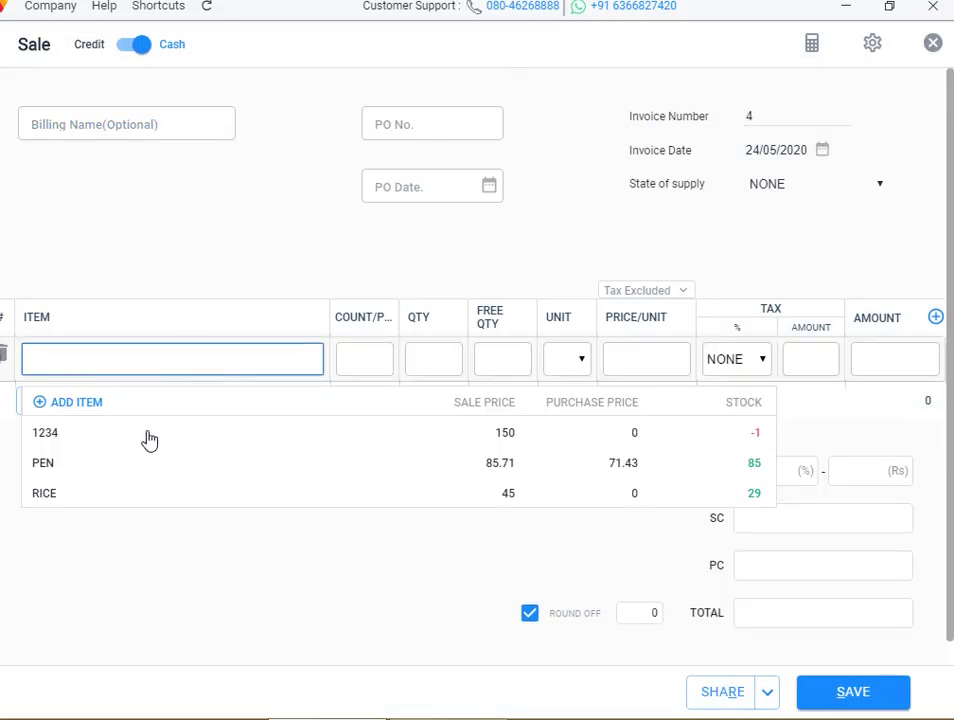
{"action": "left_click", "coordinate": [142, 462]}
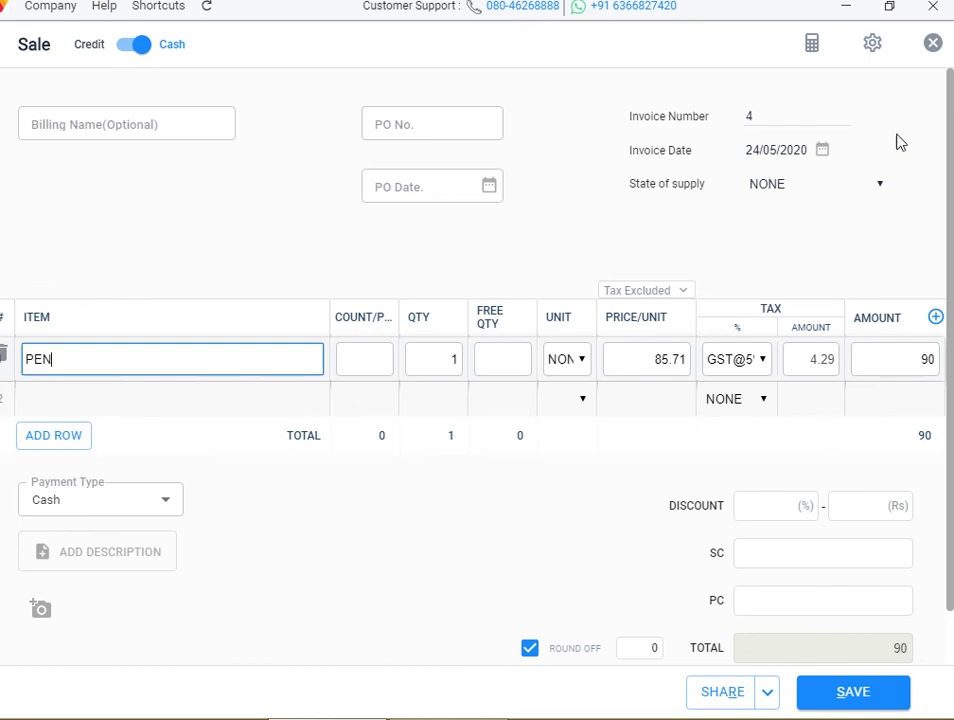
Discard the trial sale unsaved and reopen Settings on the General page
{"action": "left_click", "coordinate": [932, 43]}
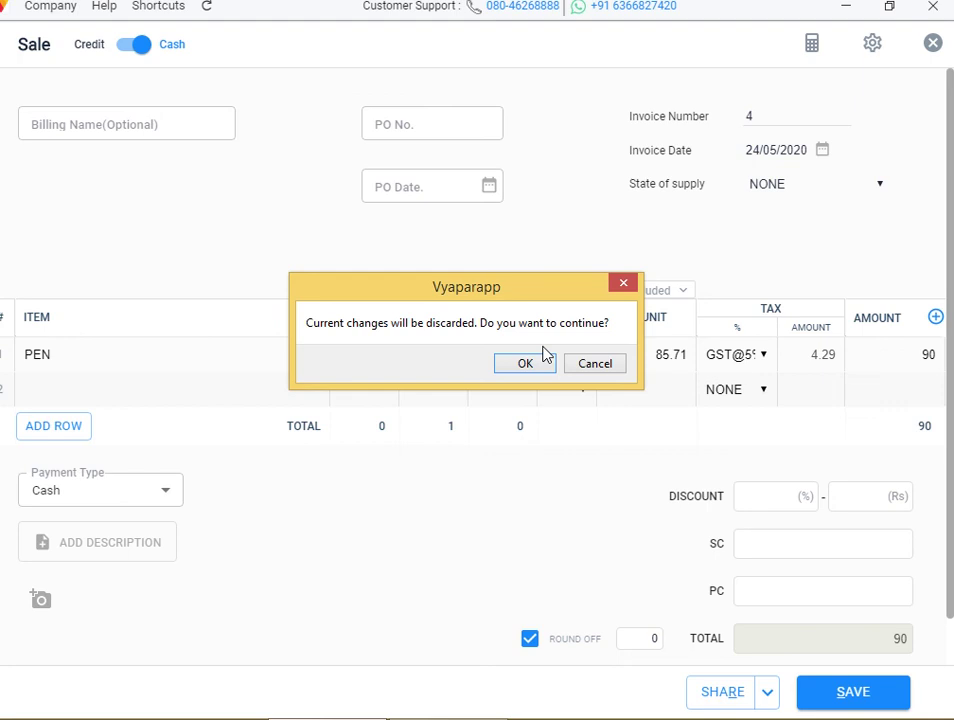
{"action": "left_click", "coordinate": [537, 374]}
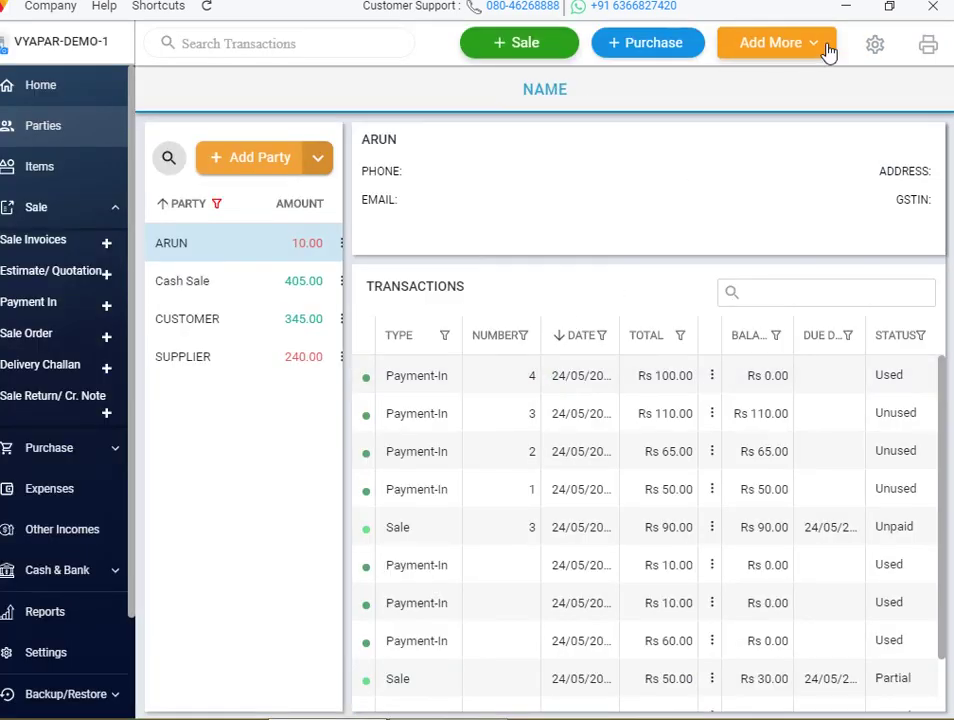
{"action": "left_click", "coordinate": [874, 46]}
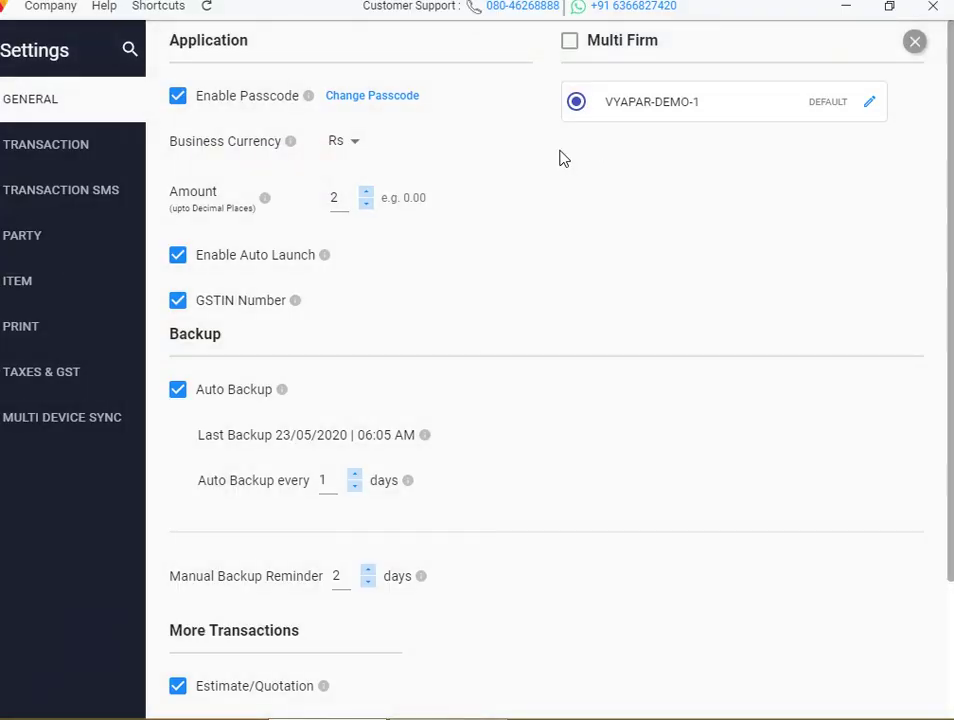
In Transaction settings' Additional Charges, rename the SC charge to TRASPORTATION
{"action": "left_click", "coordinate": [80, 147]}
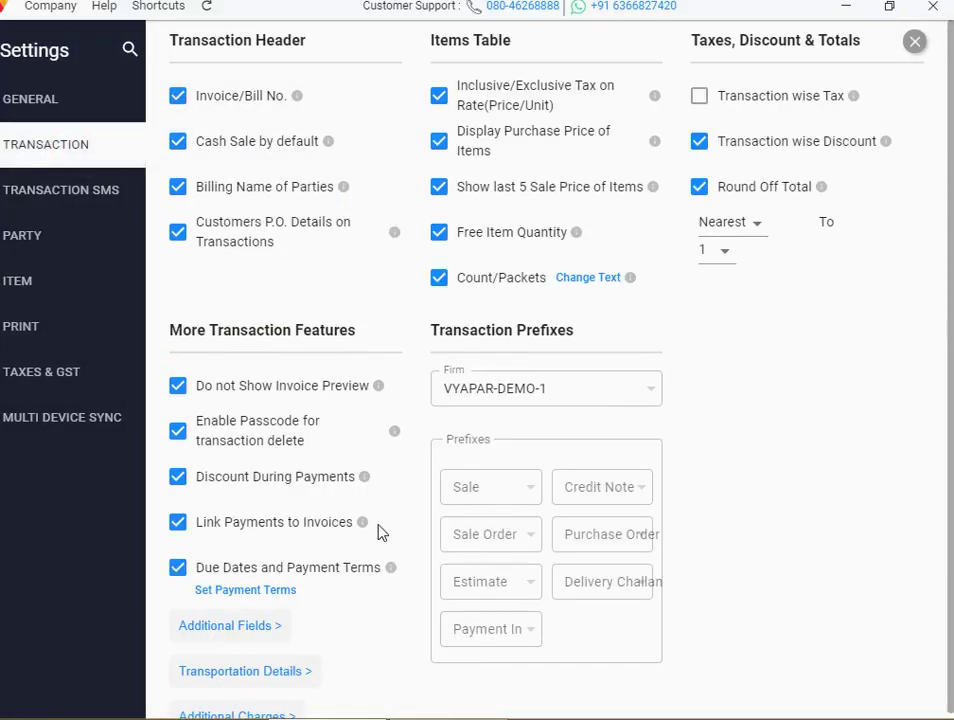
{"action": "left_click", "coordinate": [278, 712]}
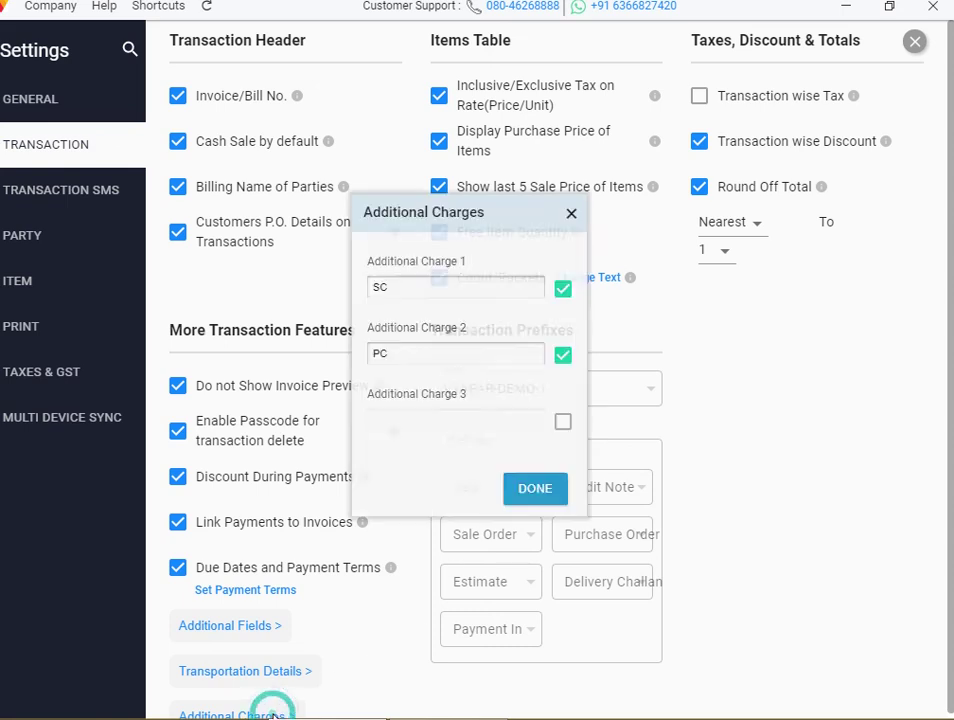
{"action": "left_click", "coordinate": [439, 293]}
{"action": "key", "text": "BackSpace"}
{"action": "key", "text": "BackSpace"}
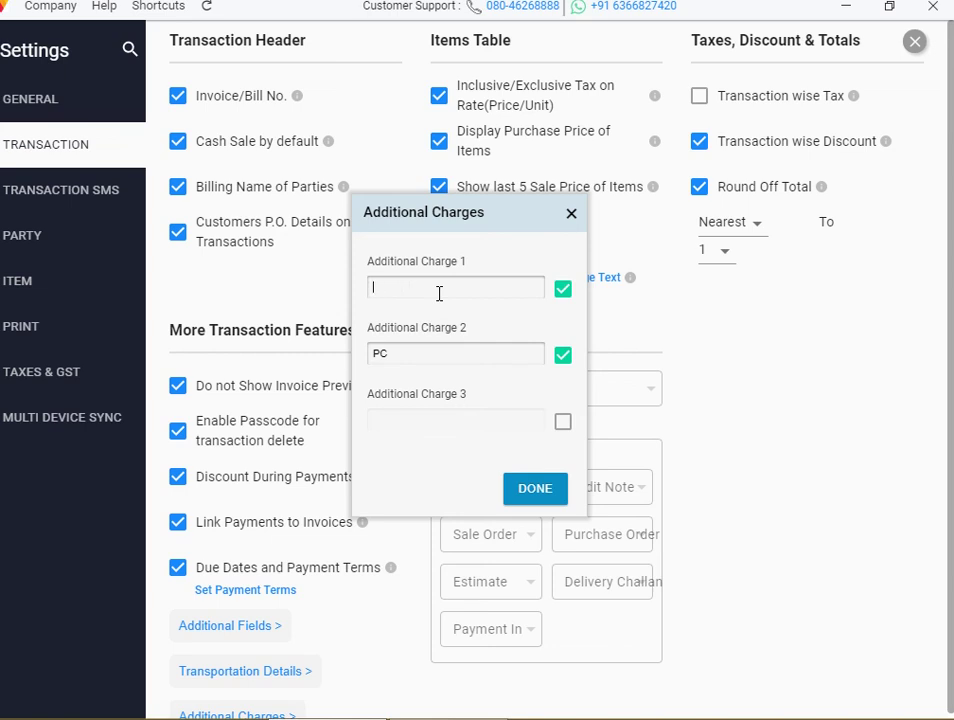
{"action": "type", "text": "TRASPORTATION"}
Rename the PC charge to PACKING, save, and dismiss the saved confirmation
{"action": "left_click", "coordinate": [428, 362]}
{"action": "key", "text": "BackSpace"}
{"action": "key", "text": "BackSpace"}
{"action": "type", "text": "PACKING"}
{"action": "left_click", "coordinate": [545, 492]}
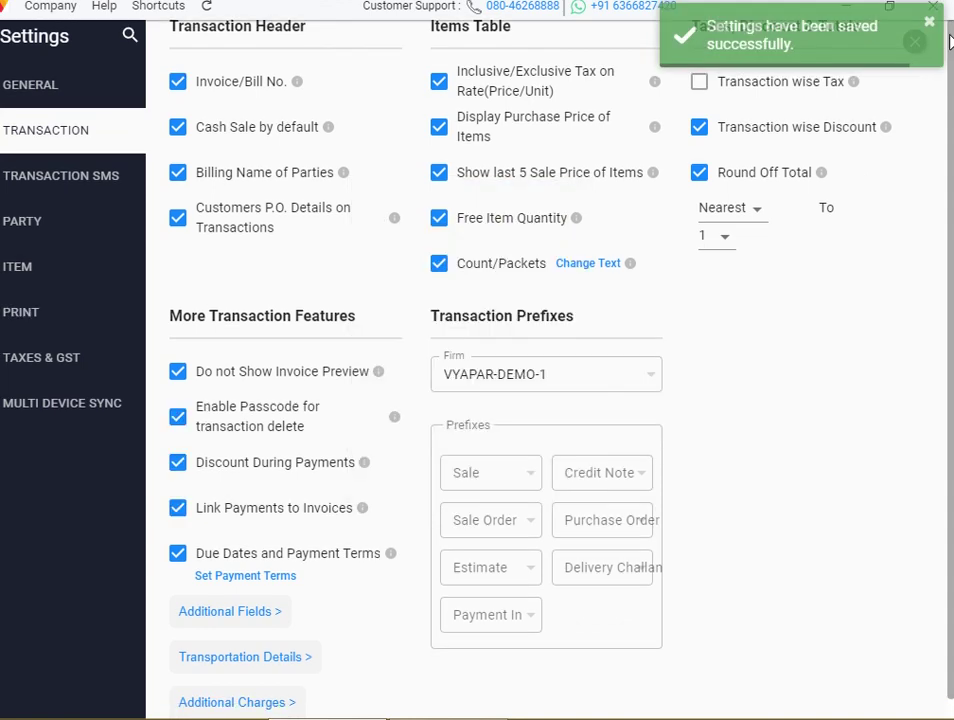
{"action": "left_click", "coordinate": [917, 38]}
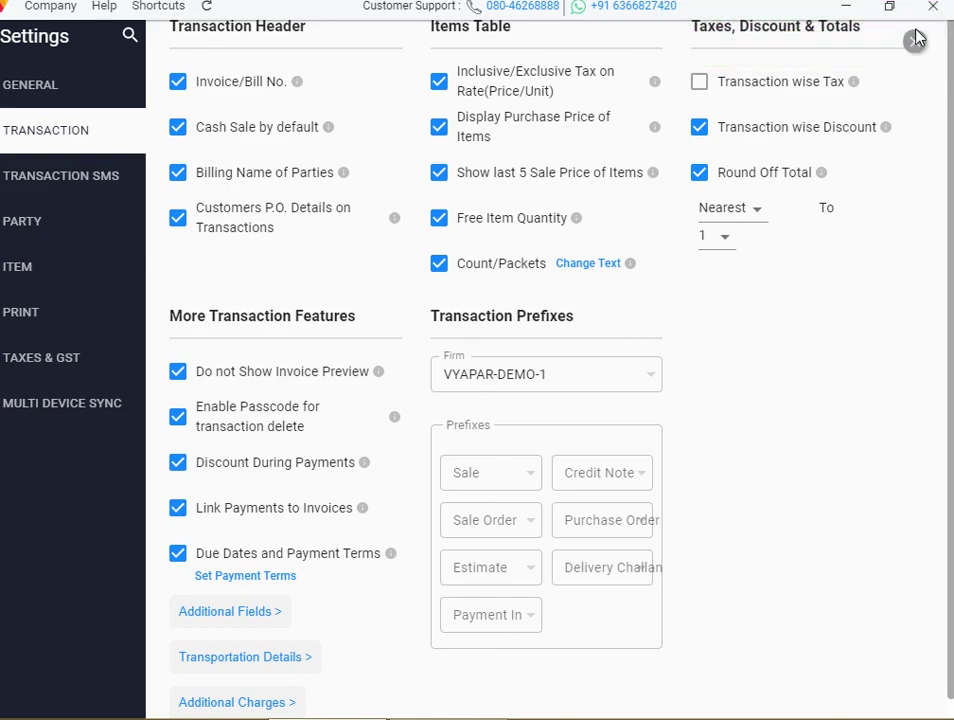
Check the TRASPORTATION field on a test sale, discard it, and return to Transaction settings
{"action": "left_click", "coordinate": [917, 38]}
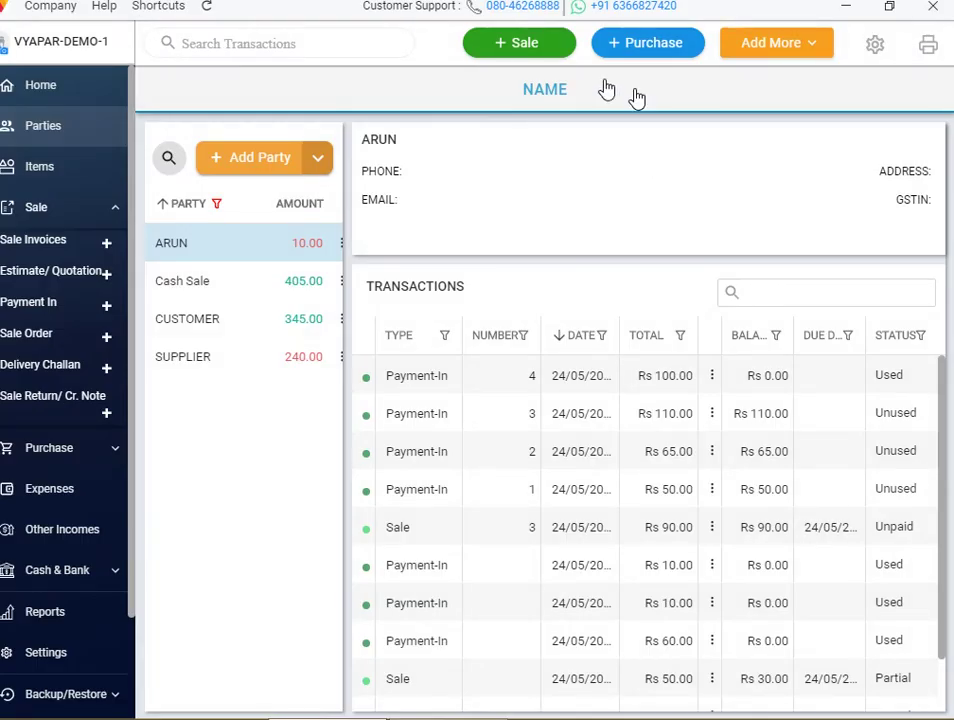
{"action": "left_click", "coordinate": [530, 48]}
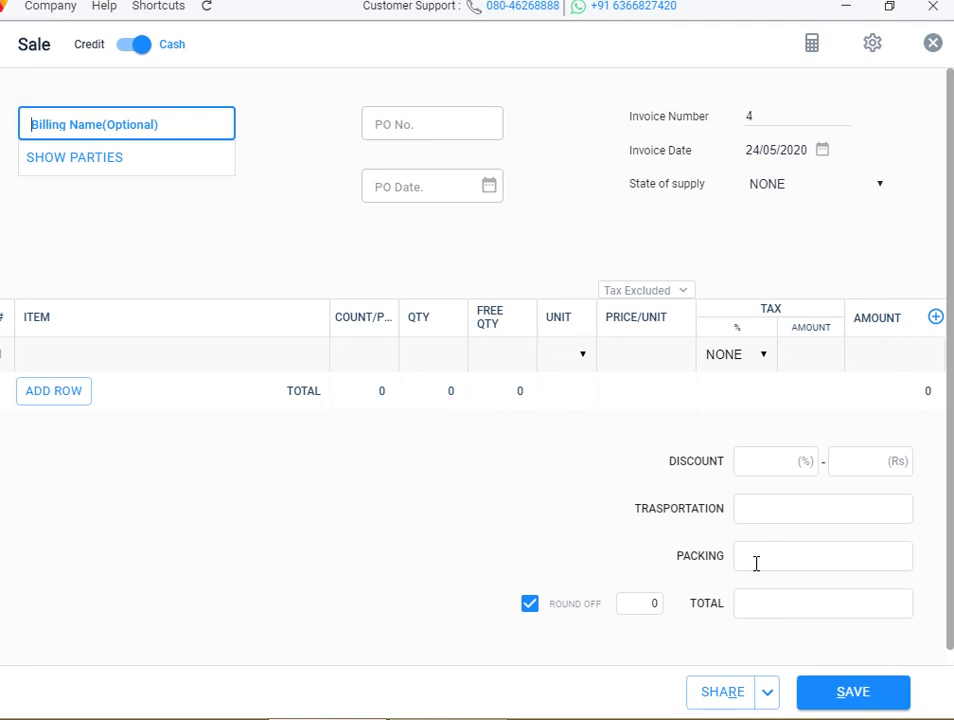
{"action": "left_click", "coordinate": [762, 517]}
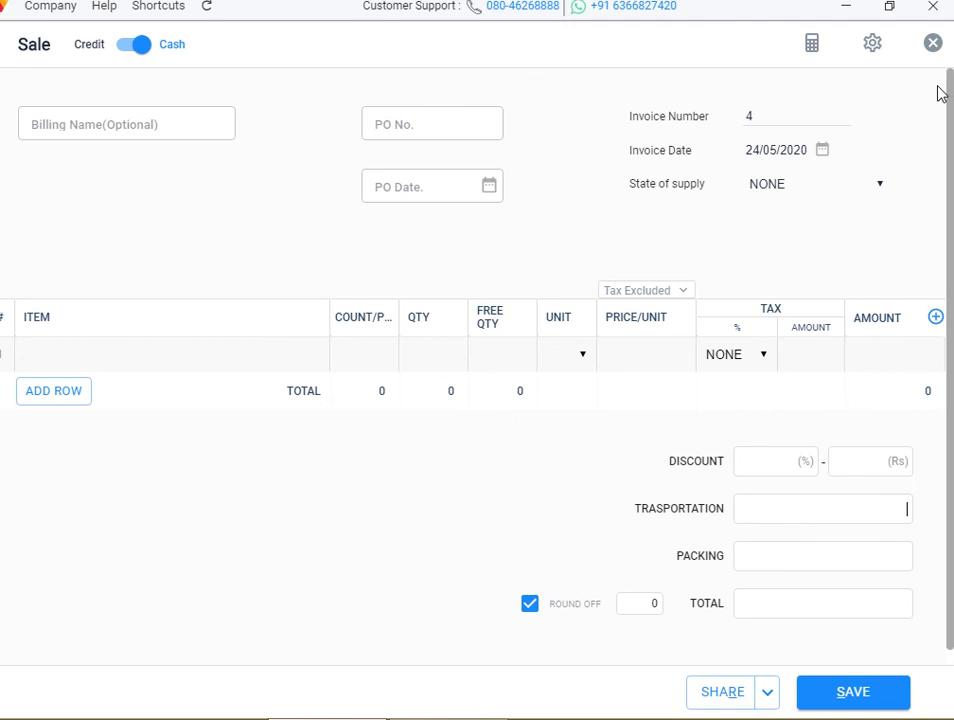
{"action": "left_click", "coordinate": [933, 43]}
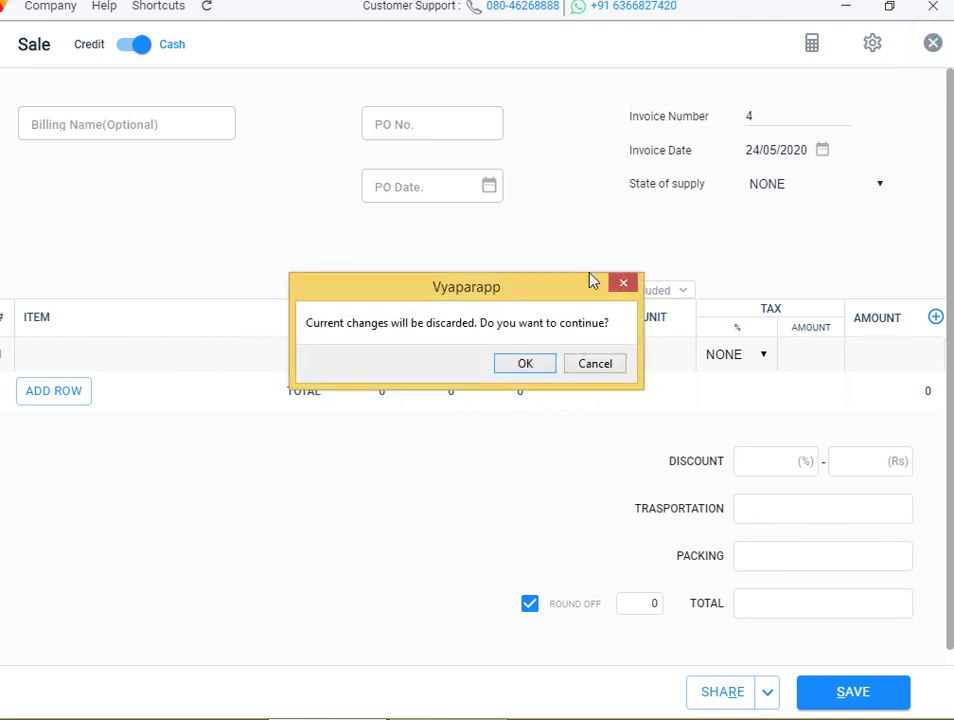
{"action": "left_click", "coordinate": [537, 366]}
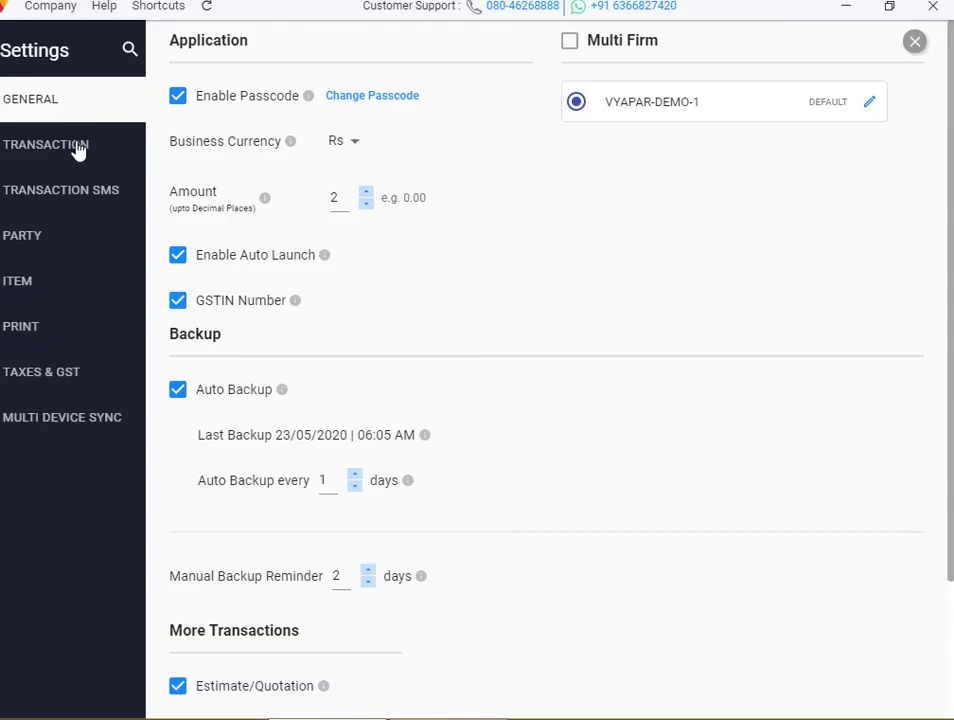
{"action": "left_click", "coordinate": [76, 147]}
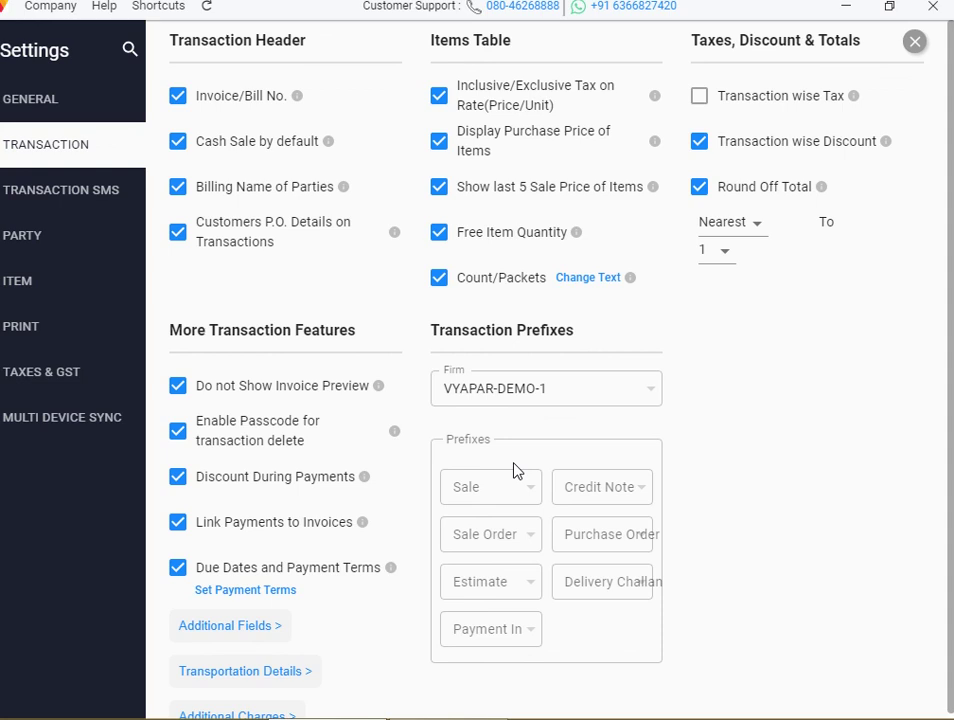
Add sale invoice prefixes B2B/ and B2C/, leaving B2C/ current, then close Settings
{"action": "left_click", "coordinate": [514, 470]}
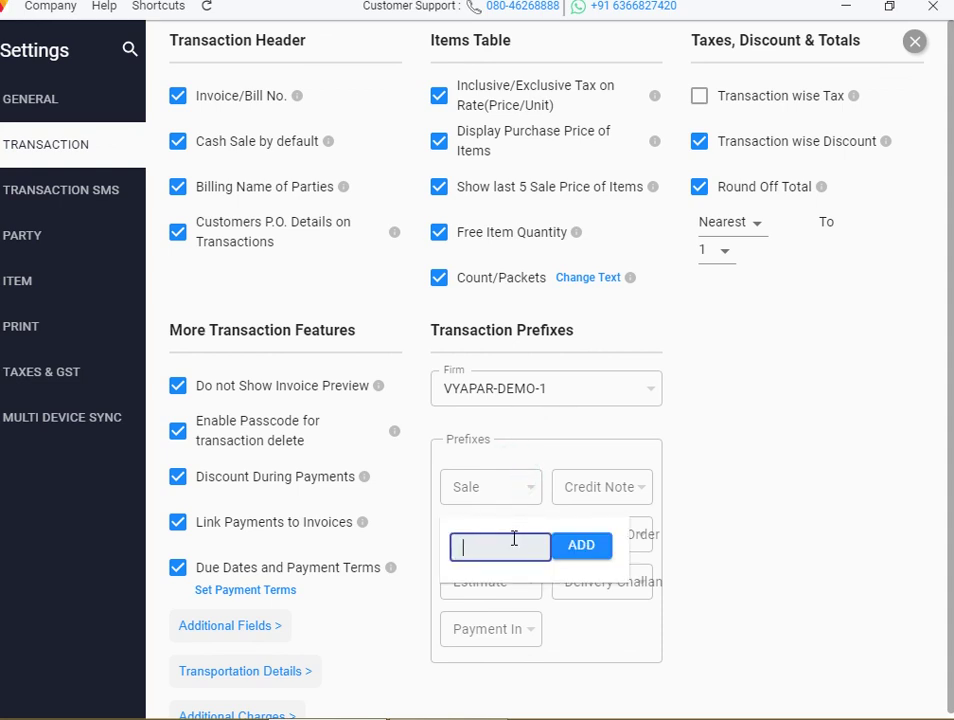
{"action": "type", "text": "B2B/"}
{"action": "left_click", "coordinate": [574, 548]}
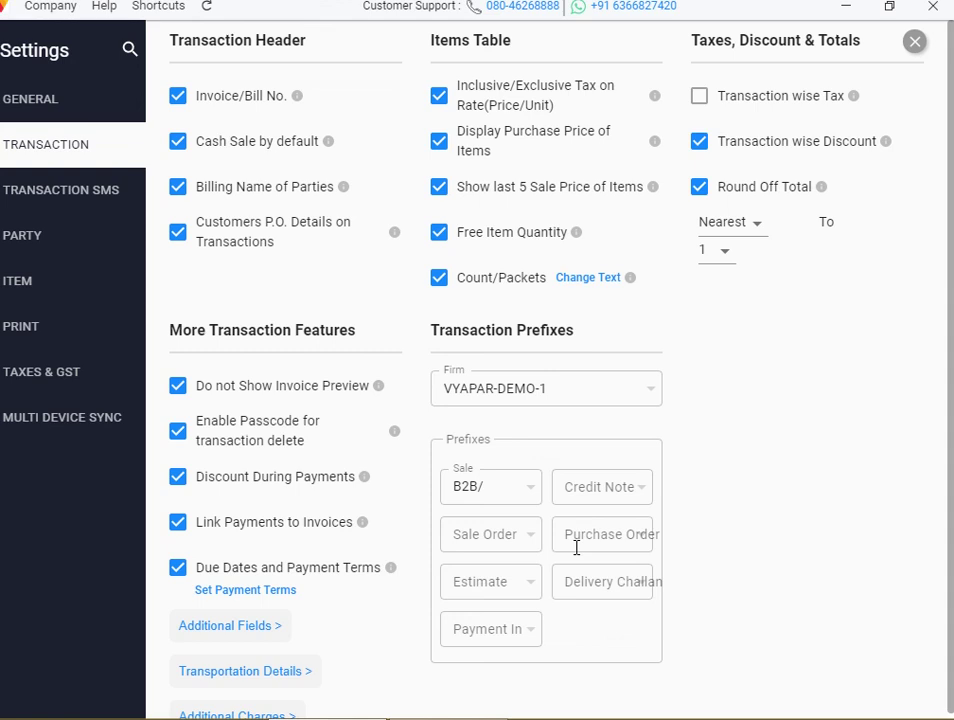
{"action": "left_click", "coordinate": [513, 487]}
{"action": "type", "text": "B2C/"}
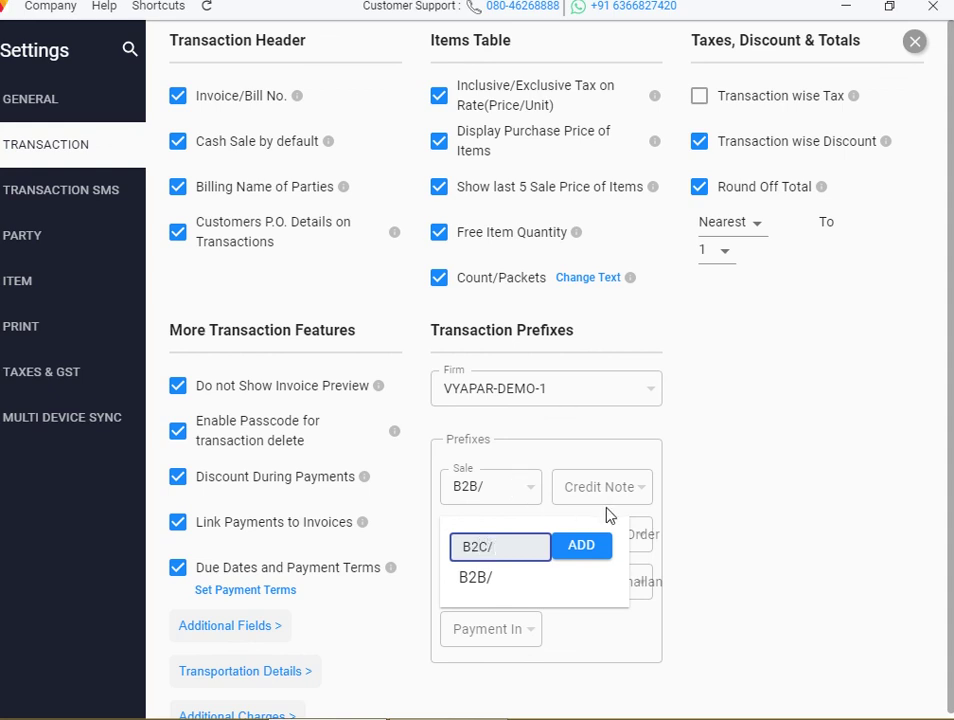
{"action": "left_click", "coordinate": [598, 549]}
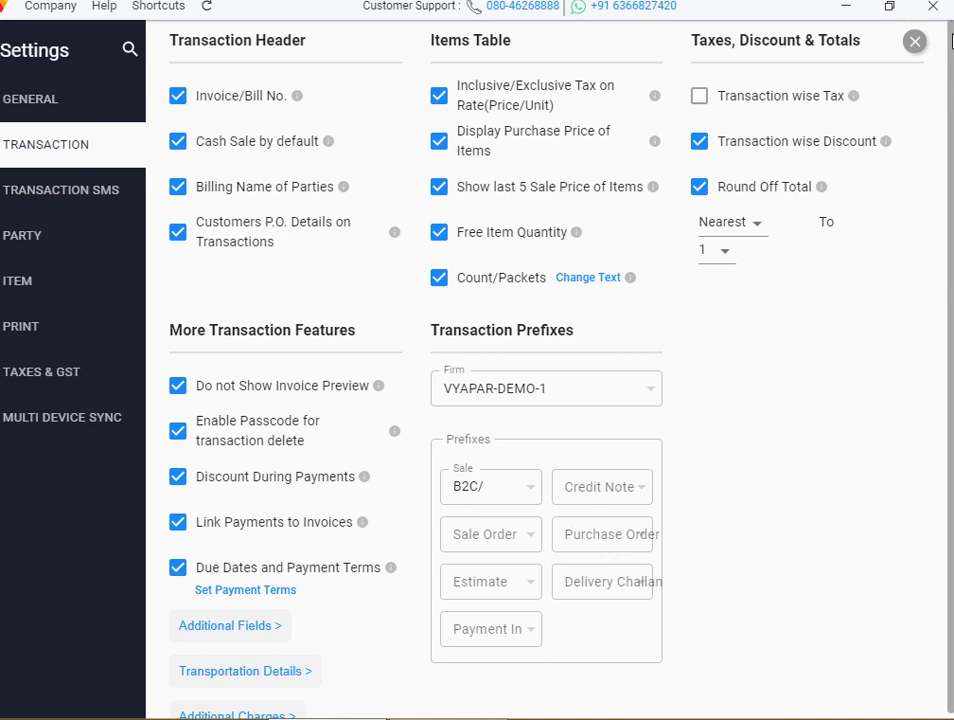
{"action": "left_click", "coordinate": [915, 45]}
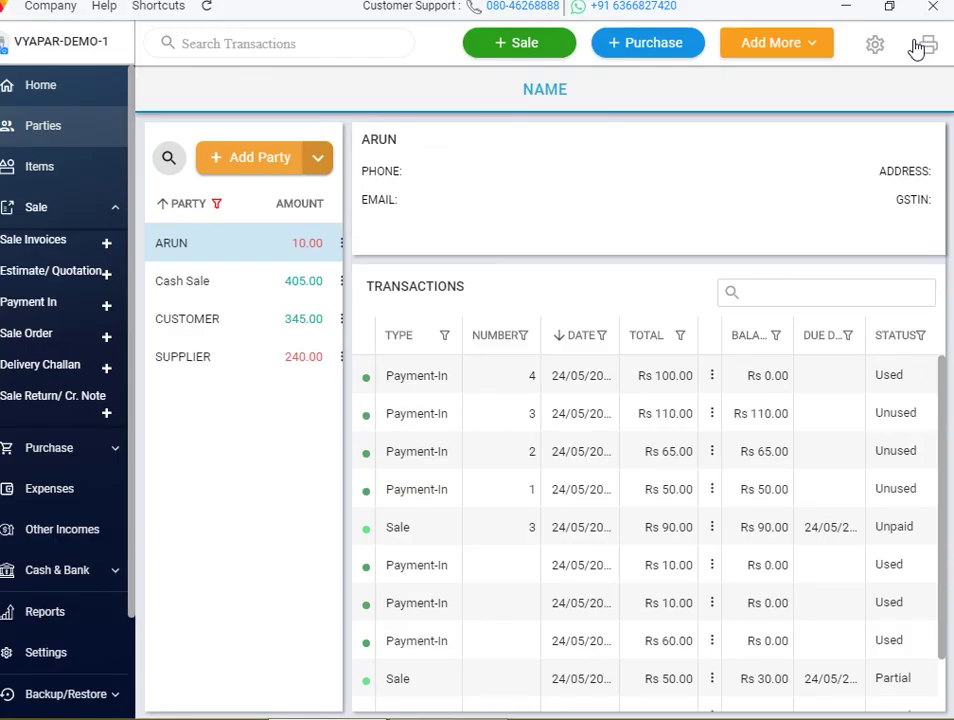
{"action": "left_click", "coordinate": [556, 49]}
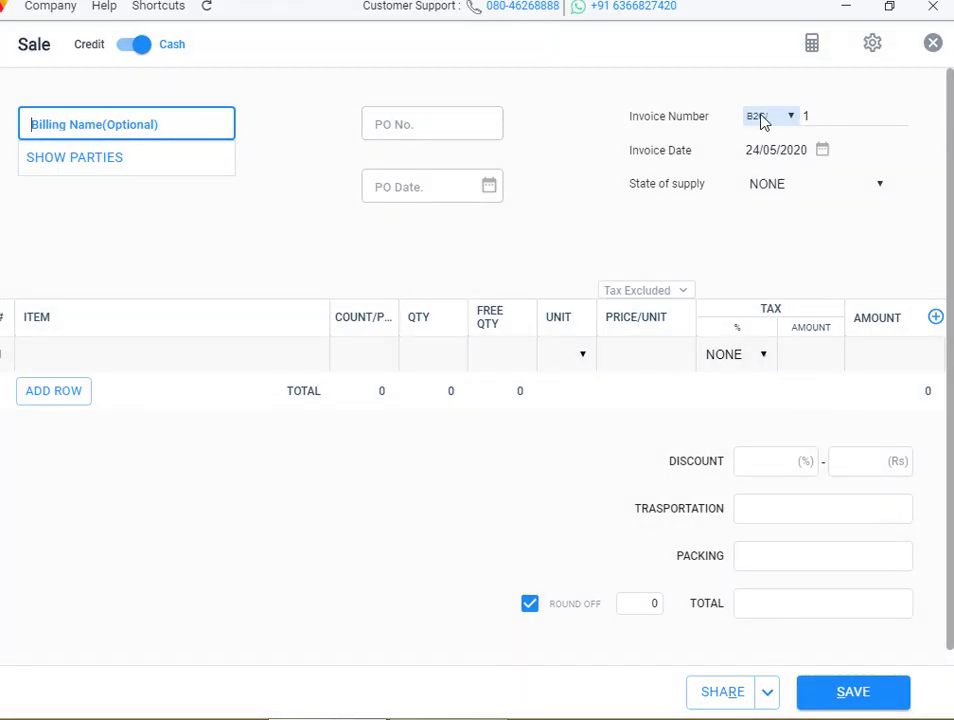
{"action": "left_click", "coordinate": [773, 119]}
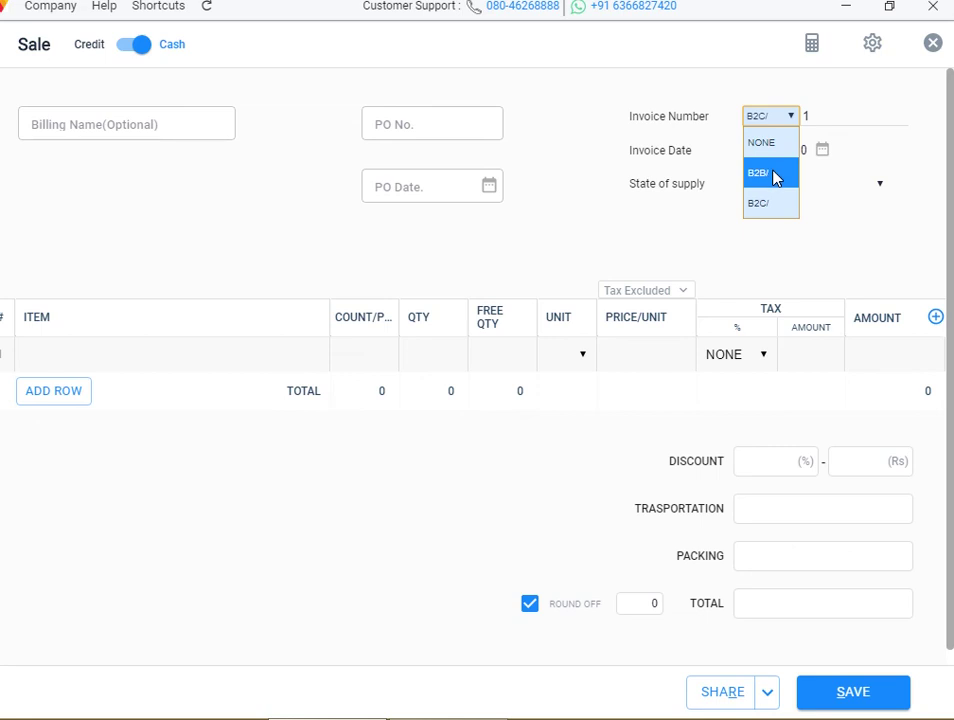
{"action": "left_click", "coordinate": [775, 177]}
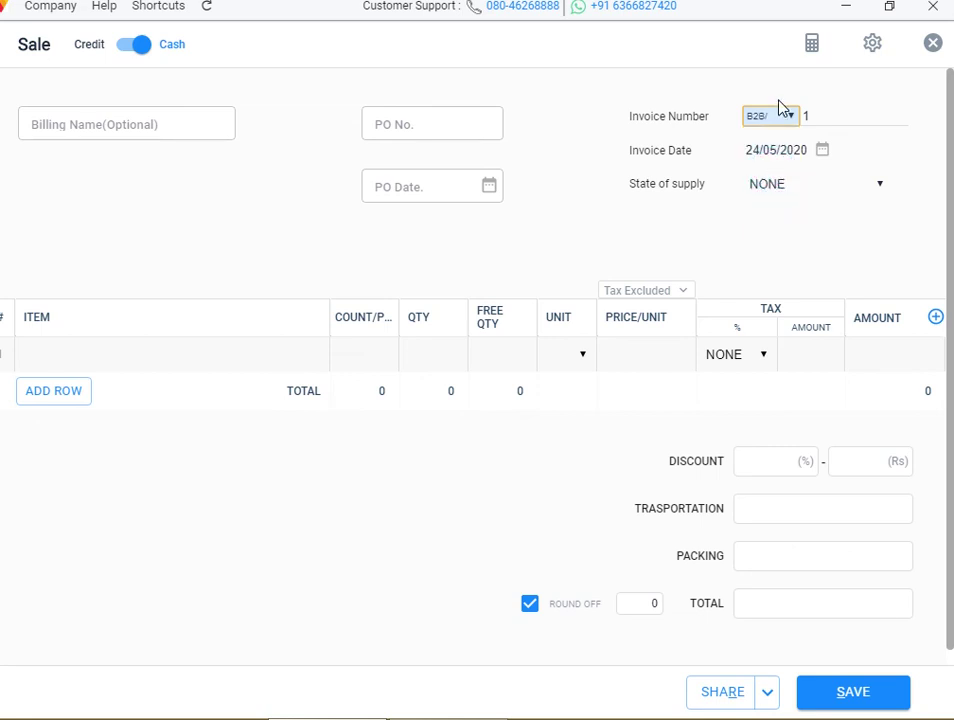
{"action": "left_click", "coordinate": [783, 137]}
{"action": "left_click", "coordinate": [783, 124]}
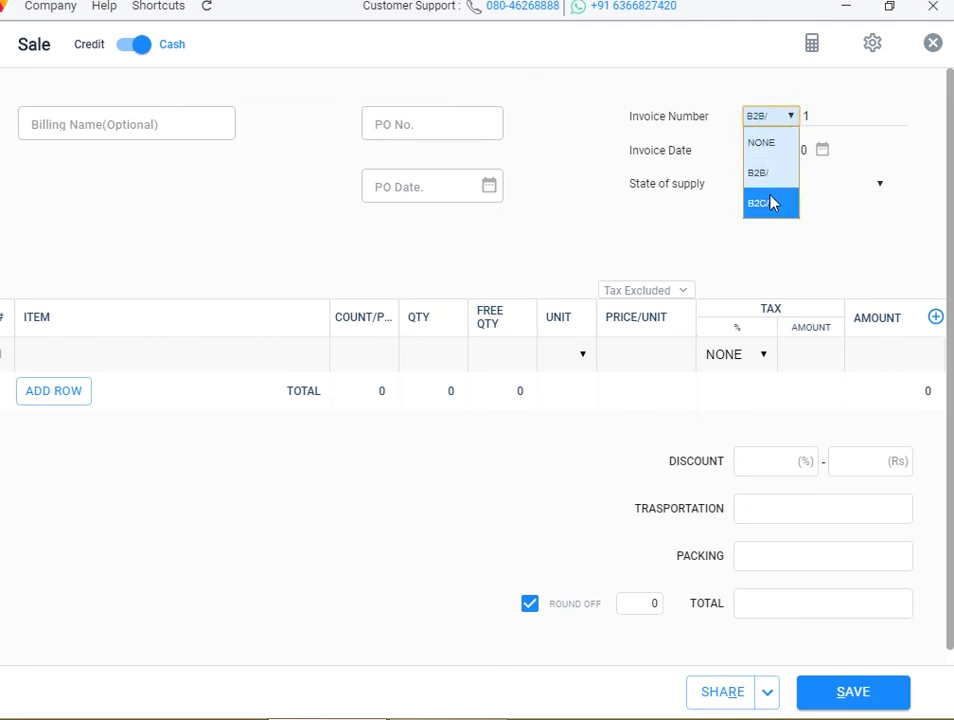
{"action": "left_click", "coordinate": [770, 210]}
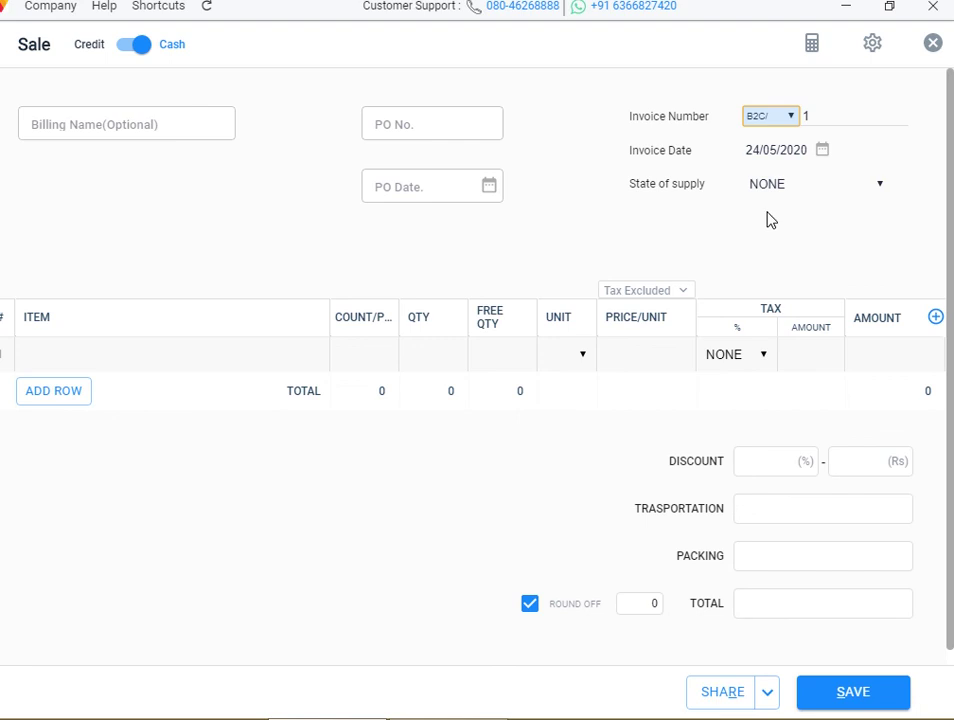
{"action": "left_click", "coordinate": [776, 117]}
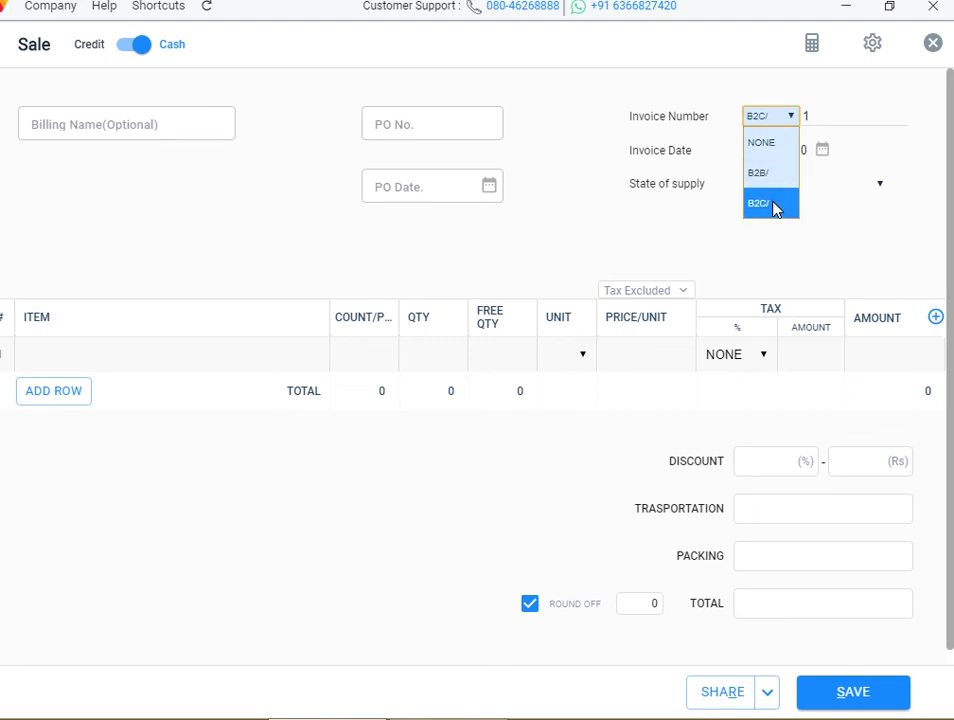
{"action": "left_click", "coordinate": [778, 142]}
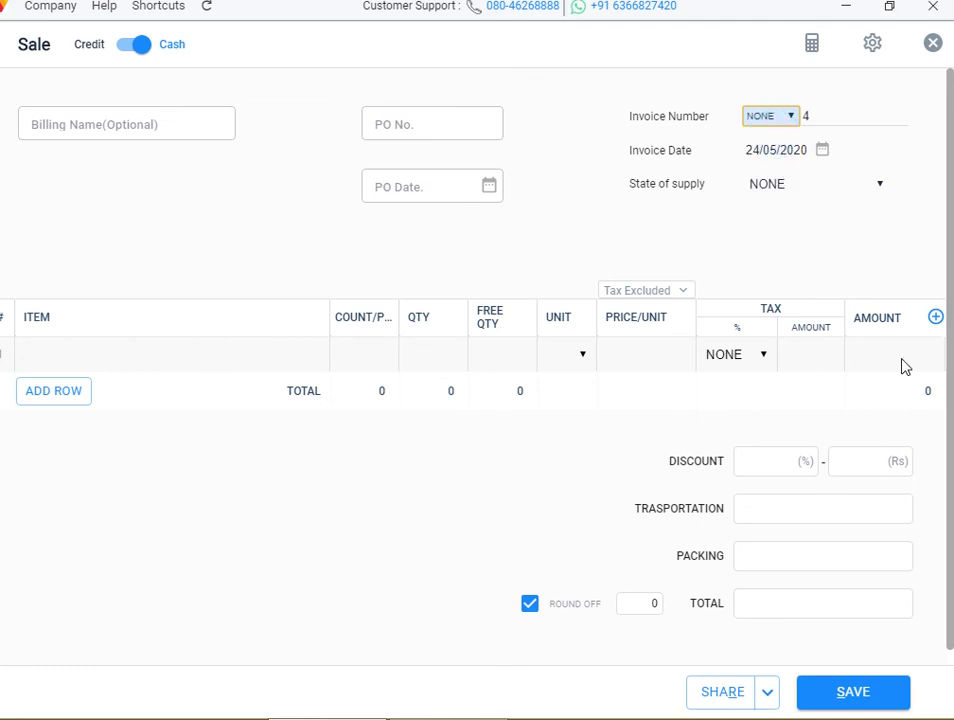
{"action": "left_click", "coordinate": [934, 45]}
{"action": "left_click", "coordinate": [527, 365]}
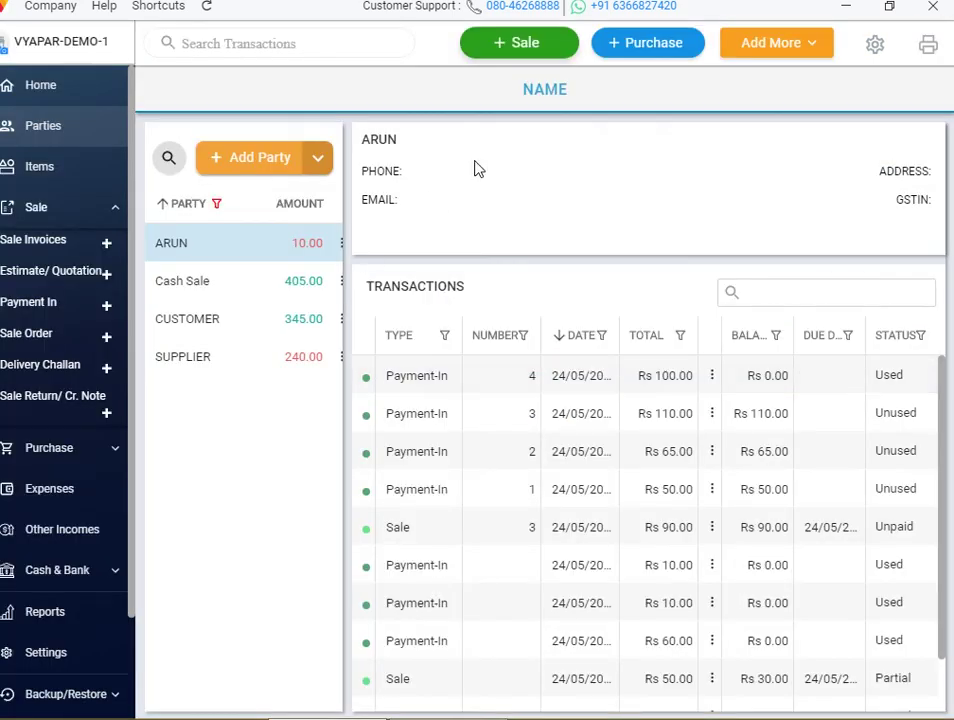
{"action": "left_click", "coordinate": [874, 47]}
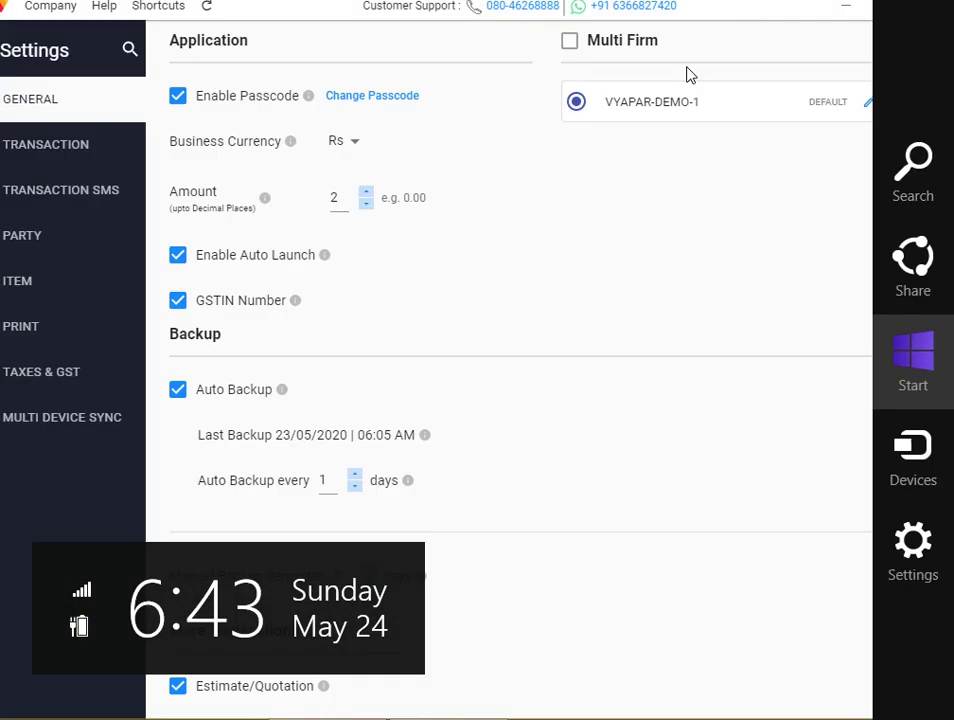
Reopen Transaction settings showing the B2C/ prefix, then bring Wondershare Filmora to the front
{"action": "left_click", "coordinate": [65, 155]}
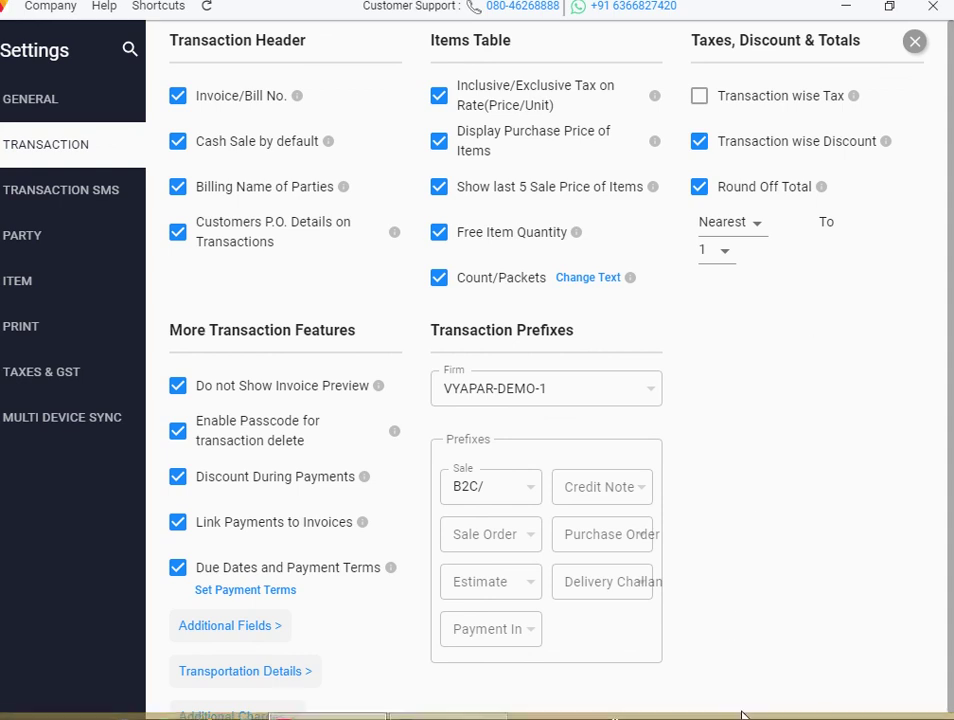
{"action": "mouse_move", "coordinate": [570, 708]}
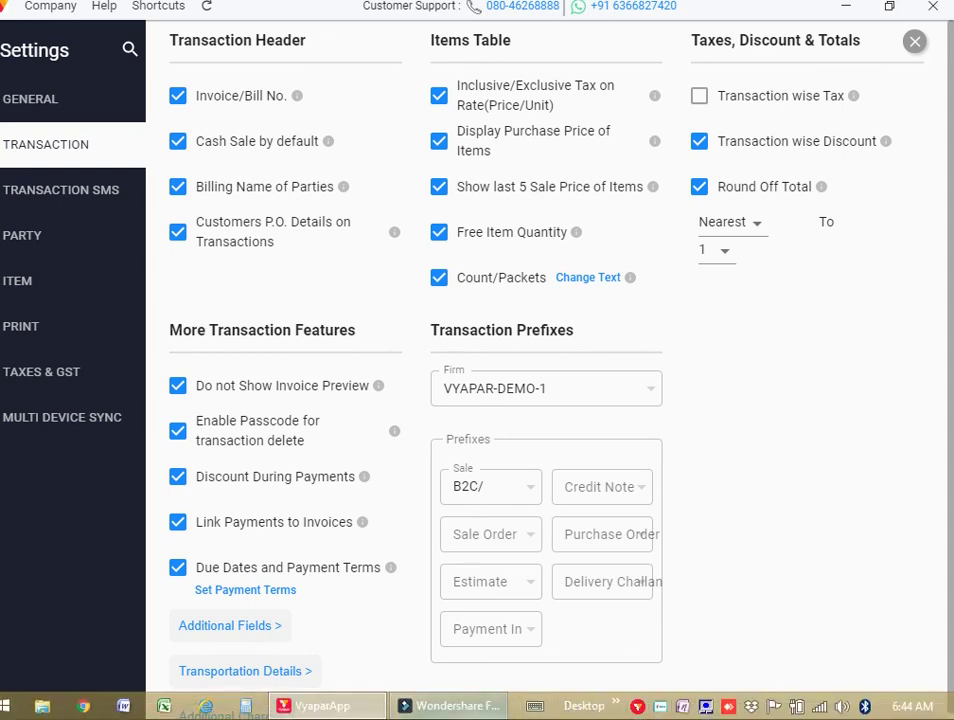
{"action": "left_click", "coordinate": [455, 706]}
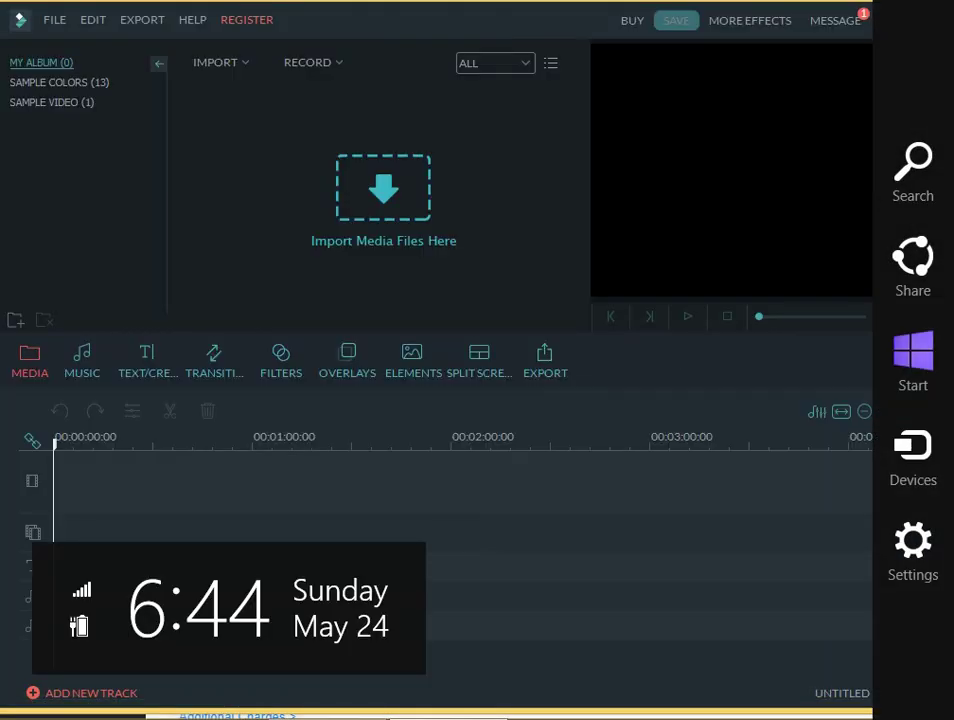
Bring Vyapar back in front of Filmora and open the screen recorder's tray menu
{"action": "mouse_move", "coordinate": [604, 716]}
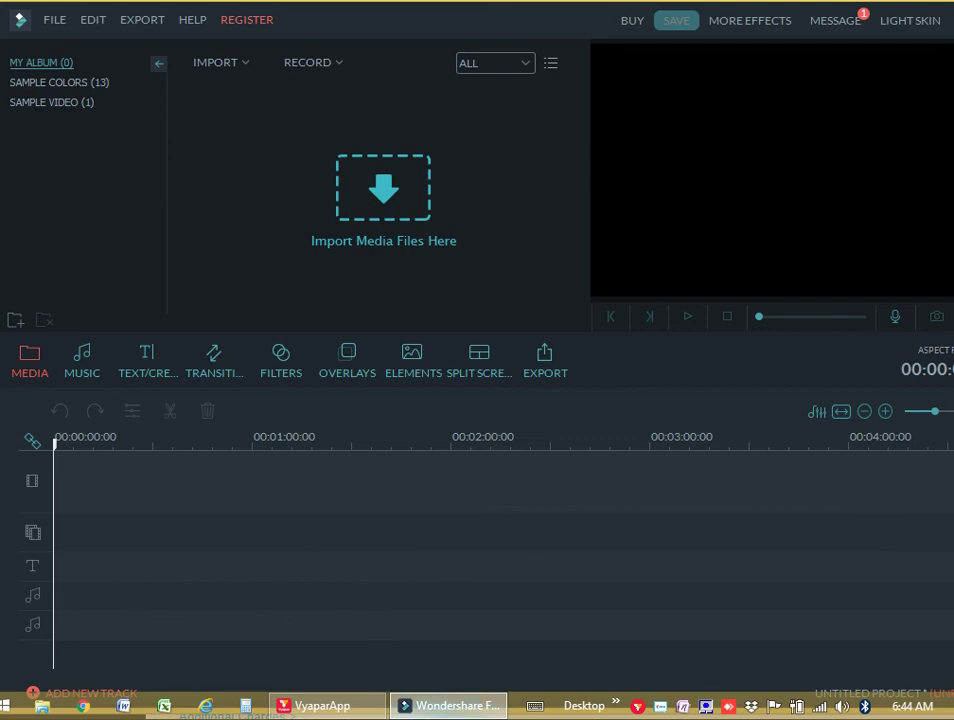
{"action": "left_click", "coordinate": [291, 708]}
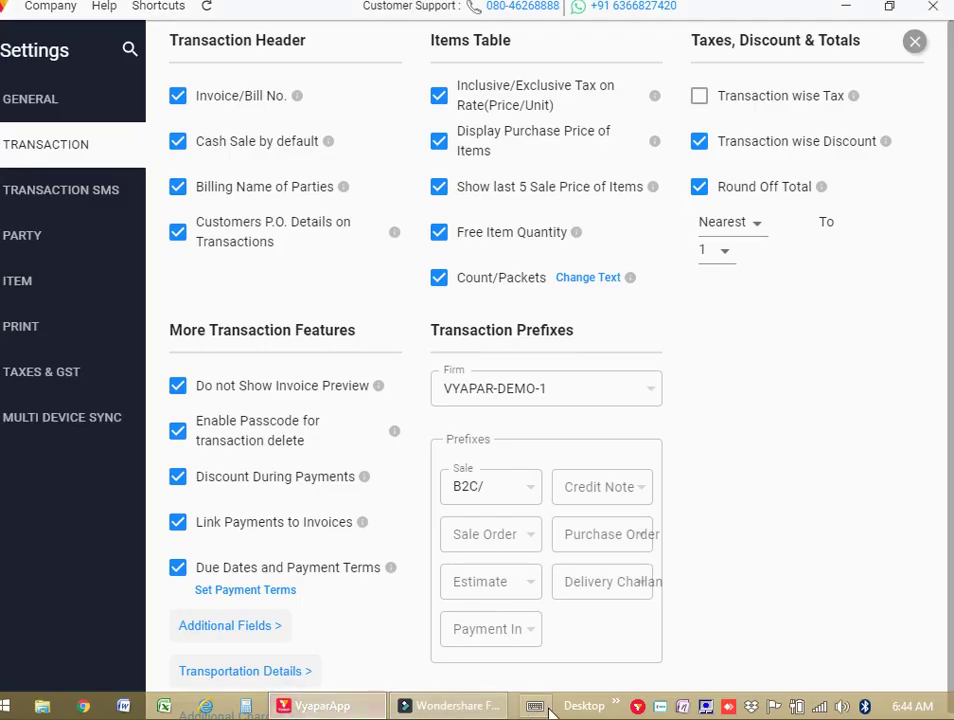
{"action": "right_click", "coordinate": [665, 704]}
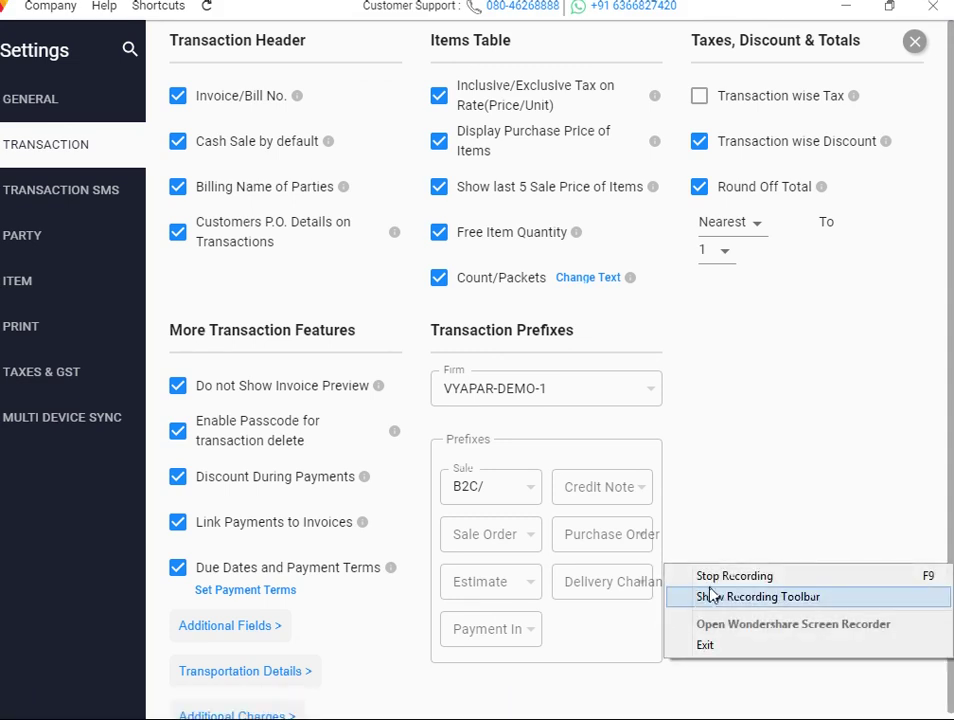